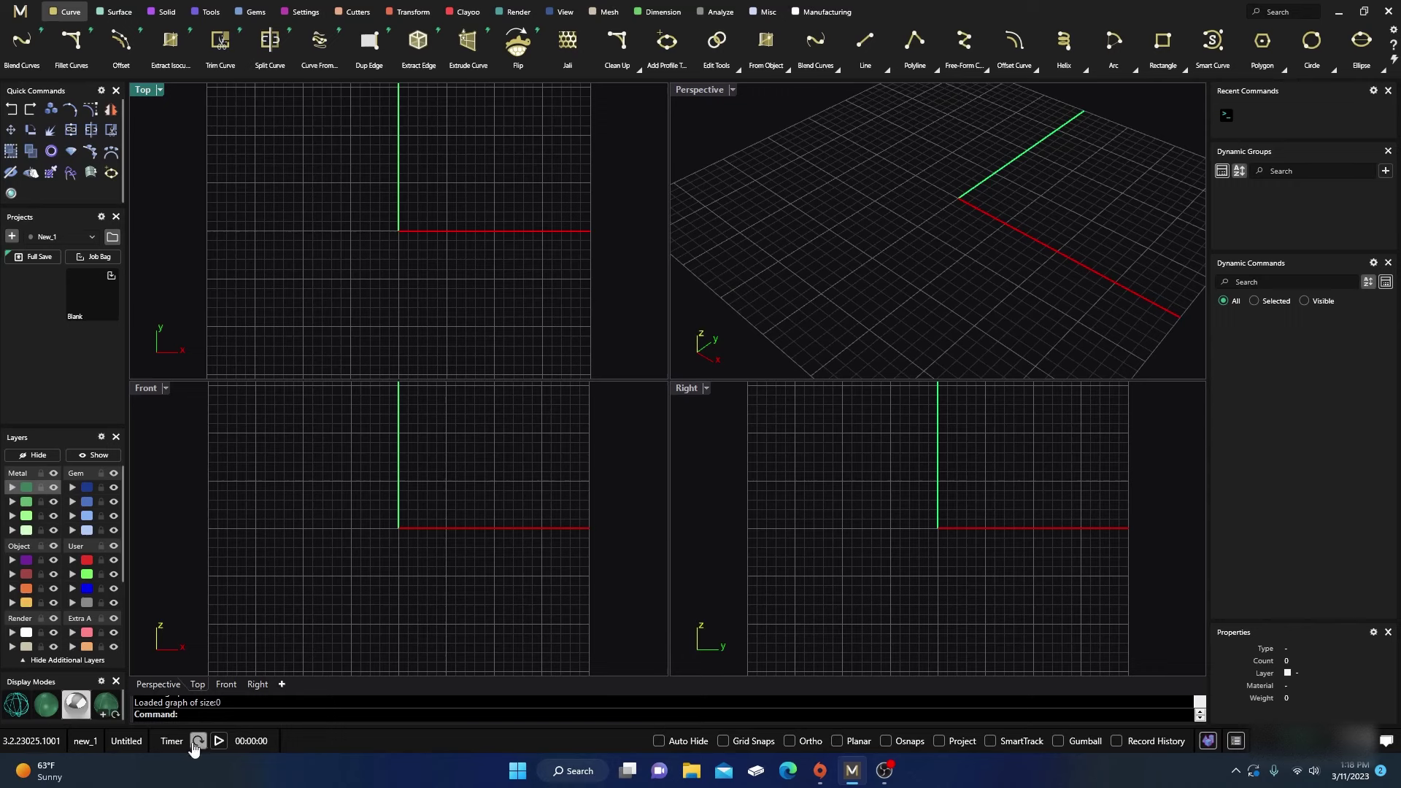
Start the timer and use the CommandPrompt command to set the command prompt's position to Top.
left_click(218, 741)
type("Comm")
type("andPrompt")
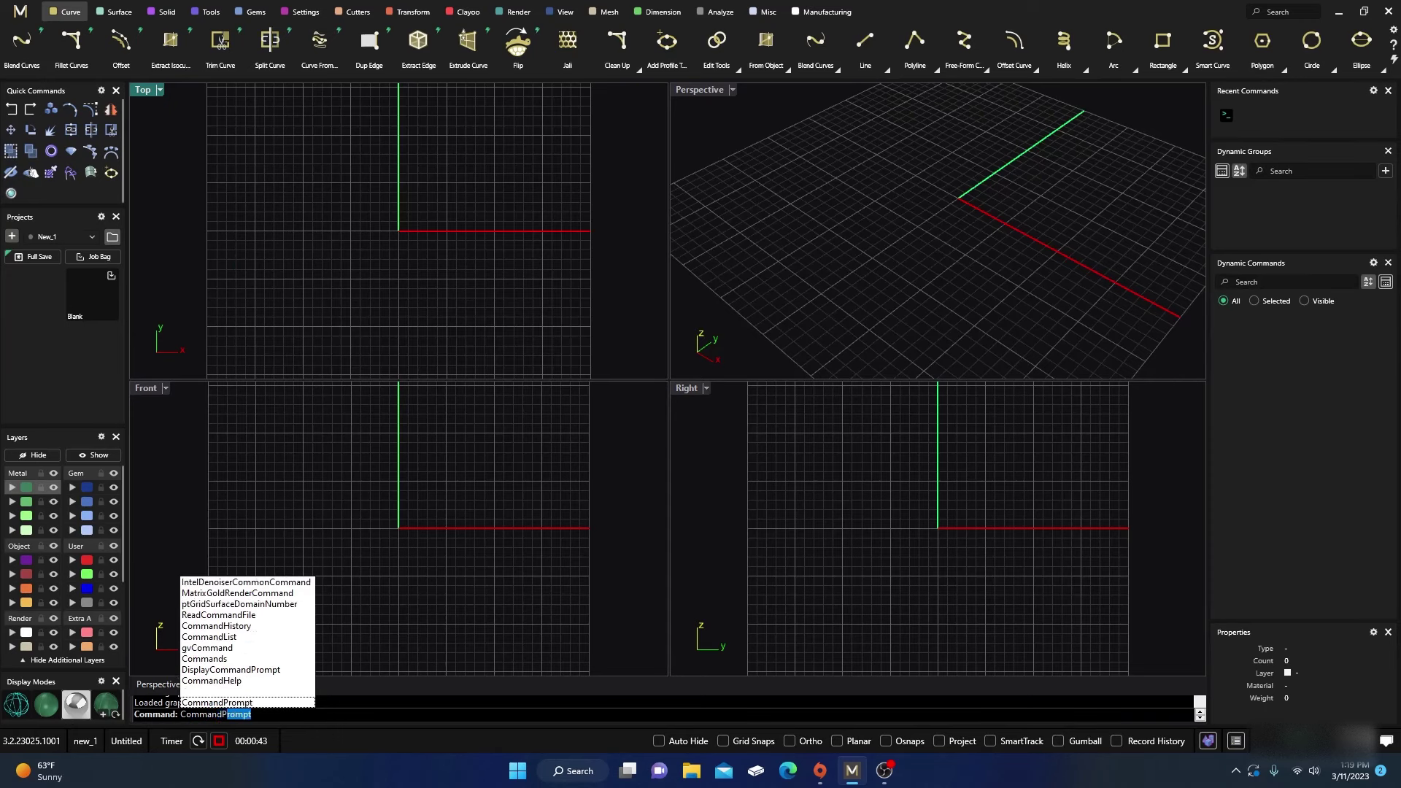
key("Return")
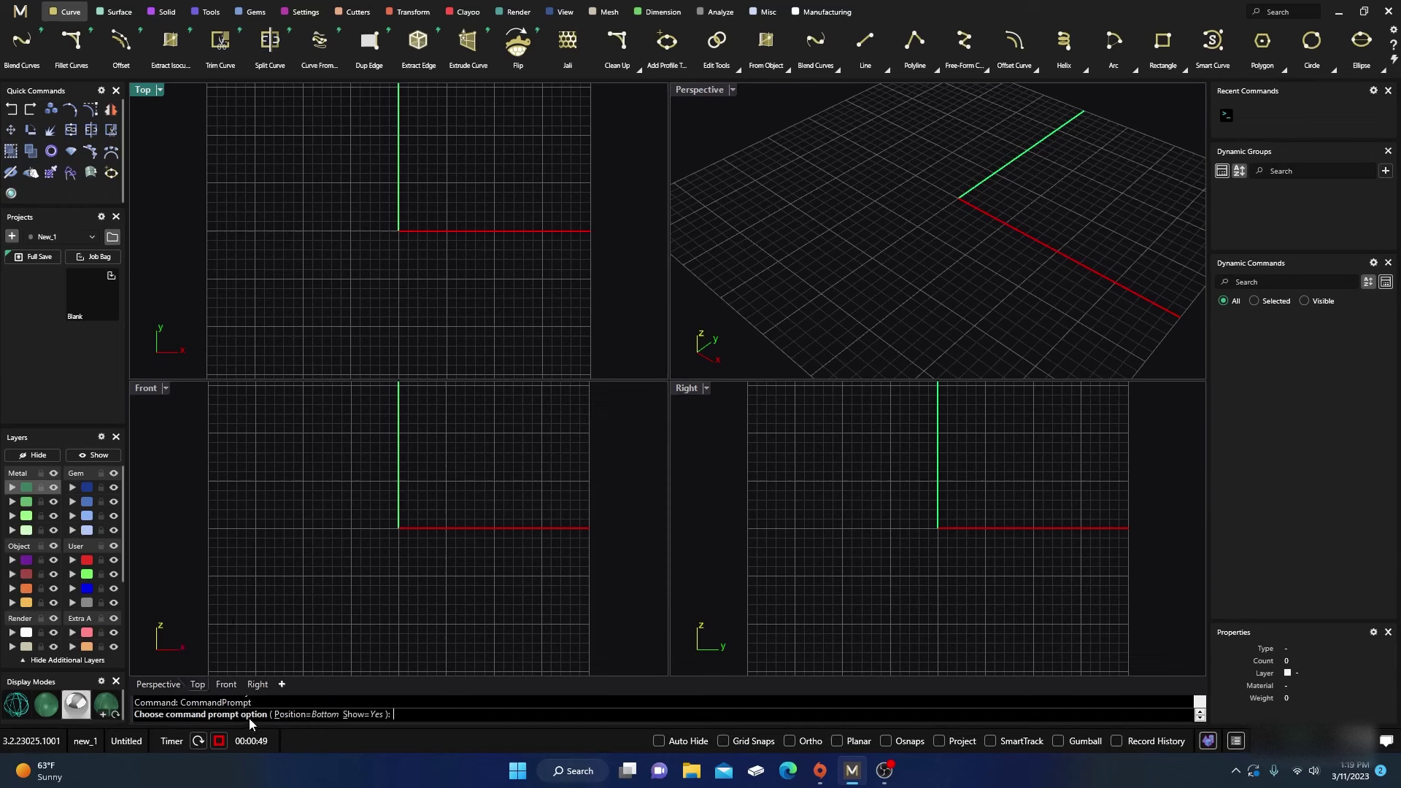
left_click(299, 716)
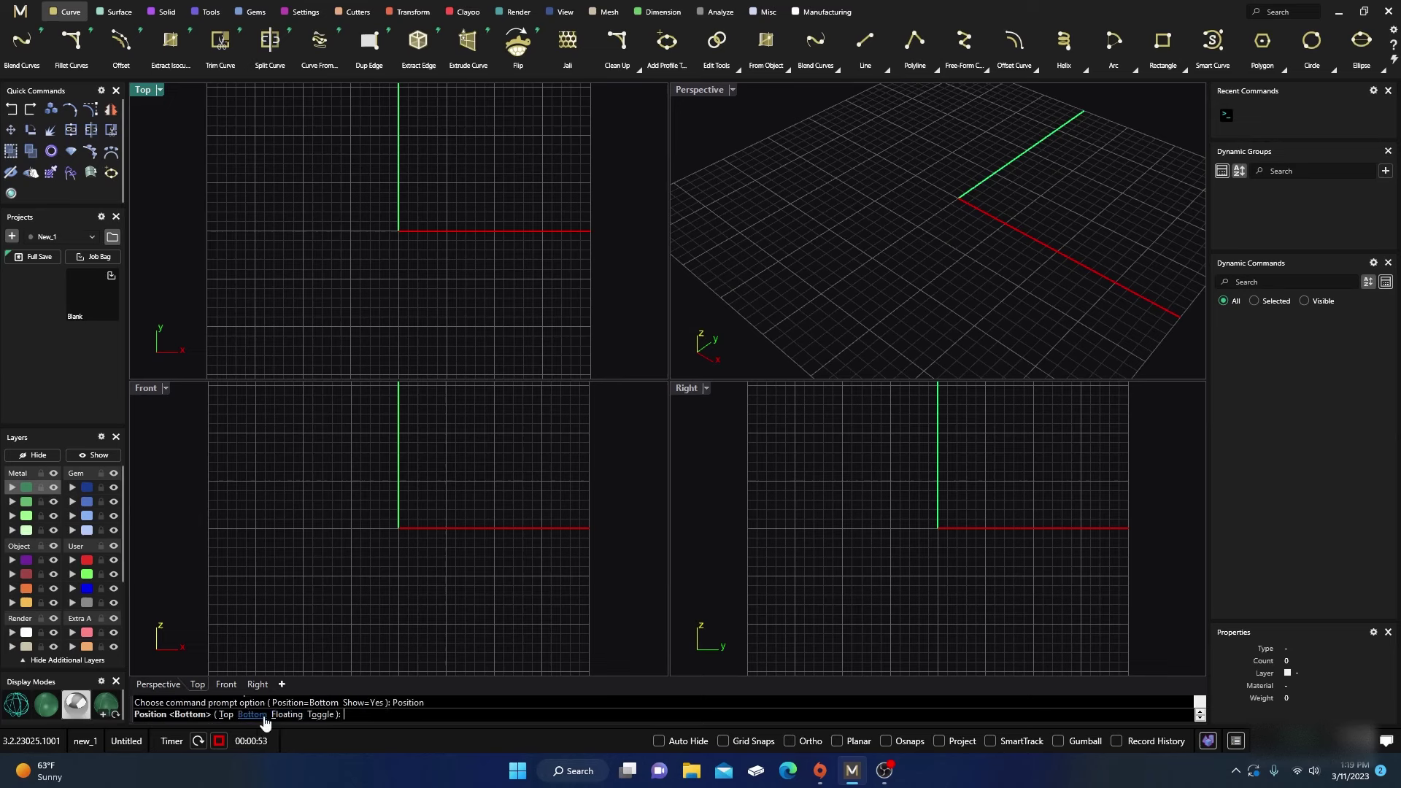
left_click(227, 715)
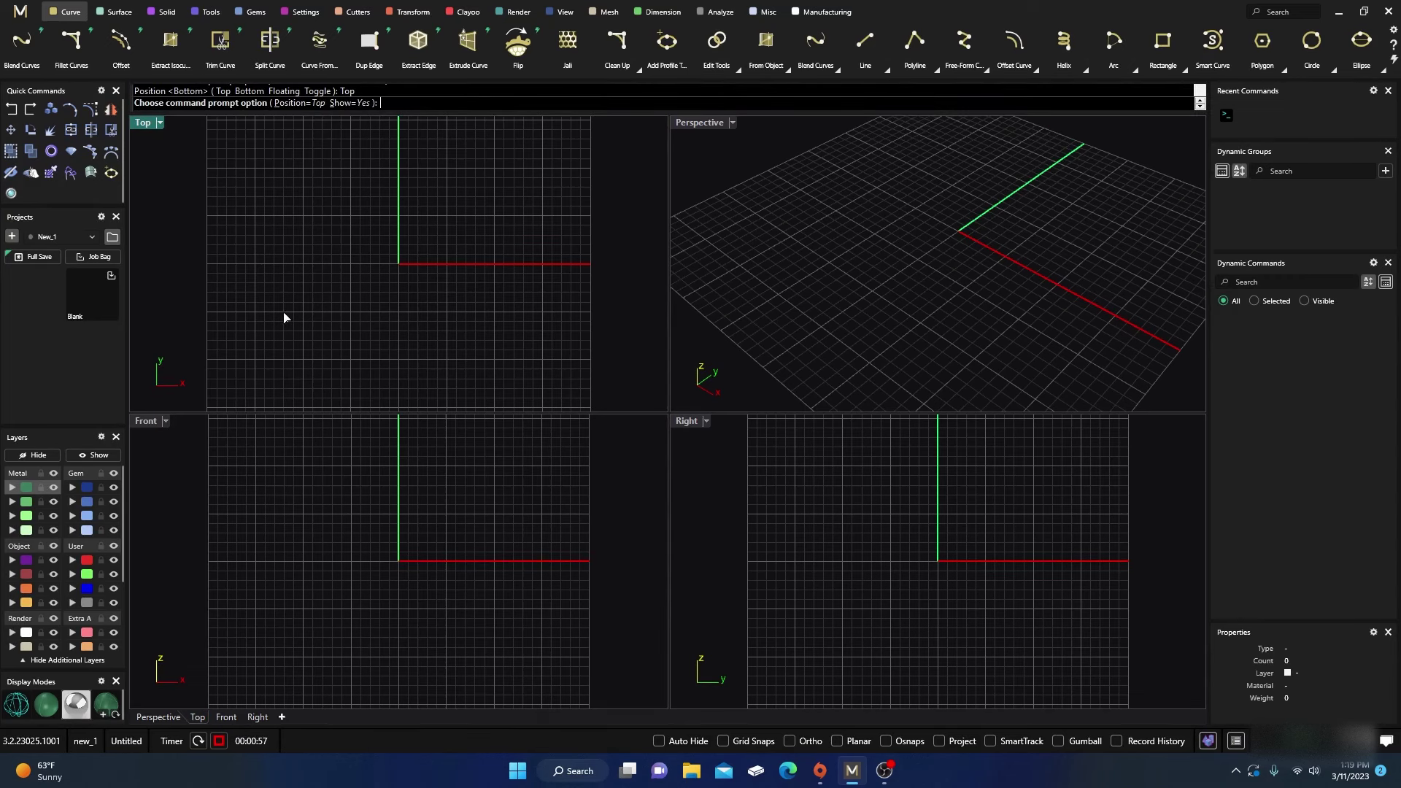
Set the command prompt's position to Floating and move its window to the middle of the viewports.
left_click(301, 103)
left_click(273, 104)
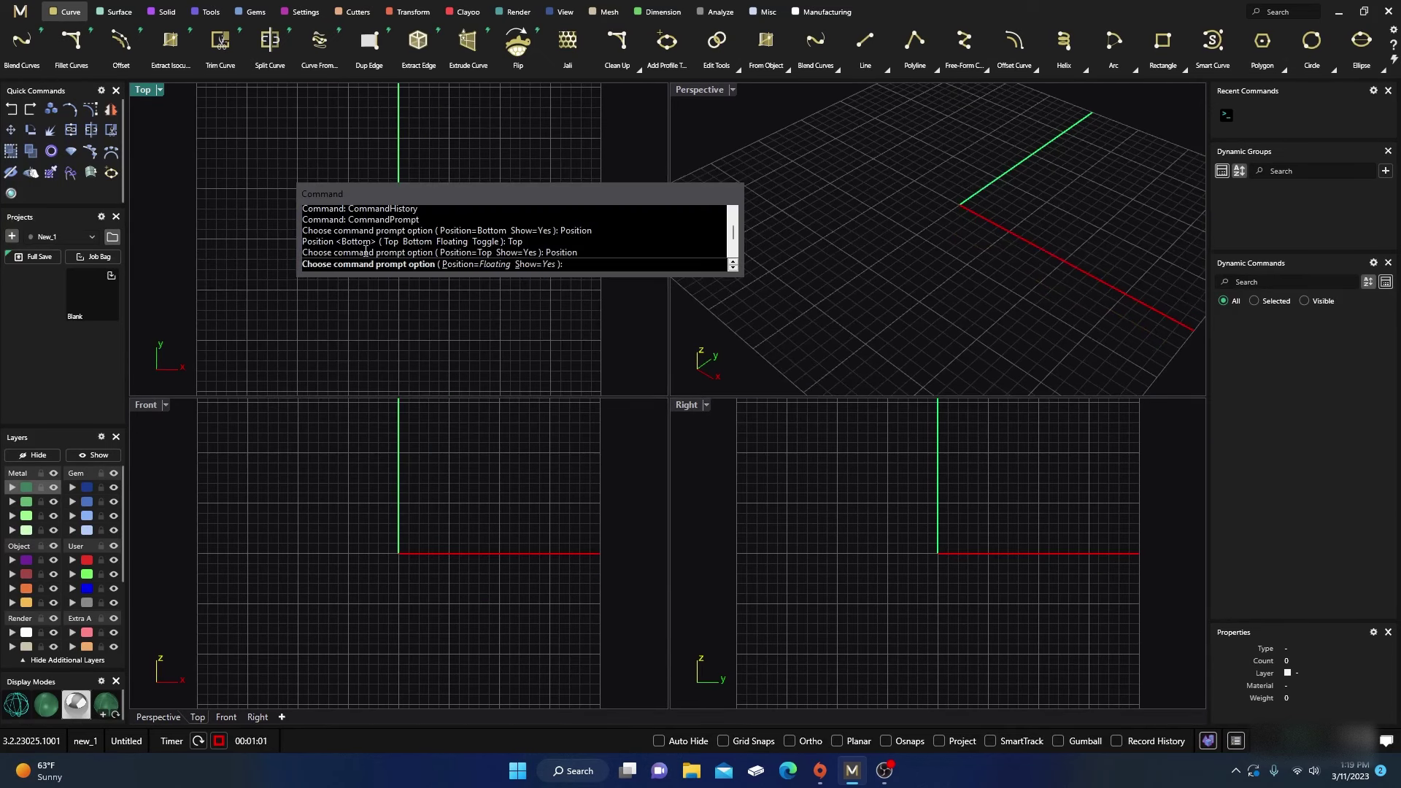
left_click_drag(491, 197, 616, 293)
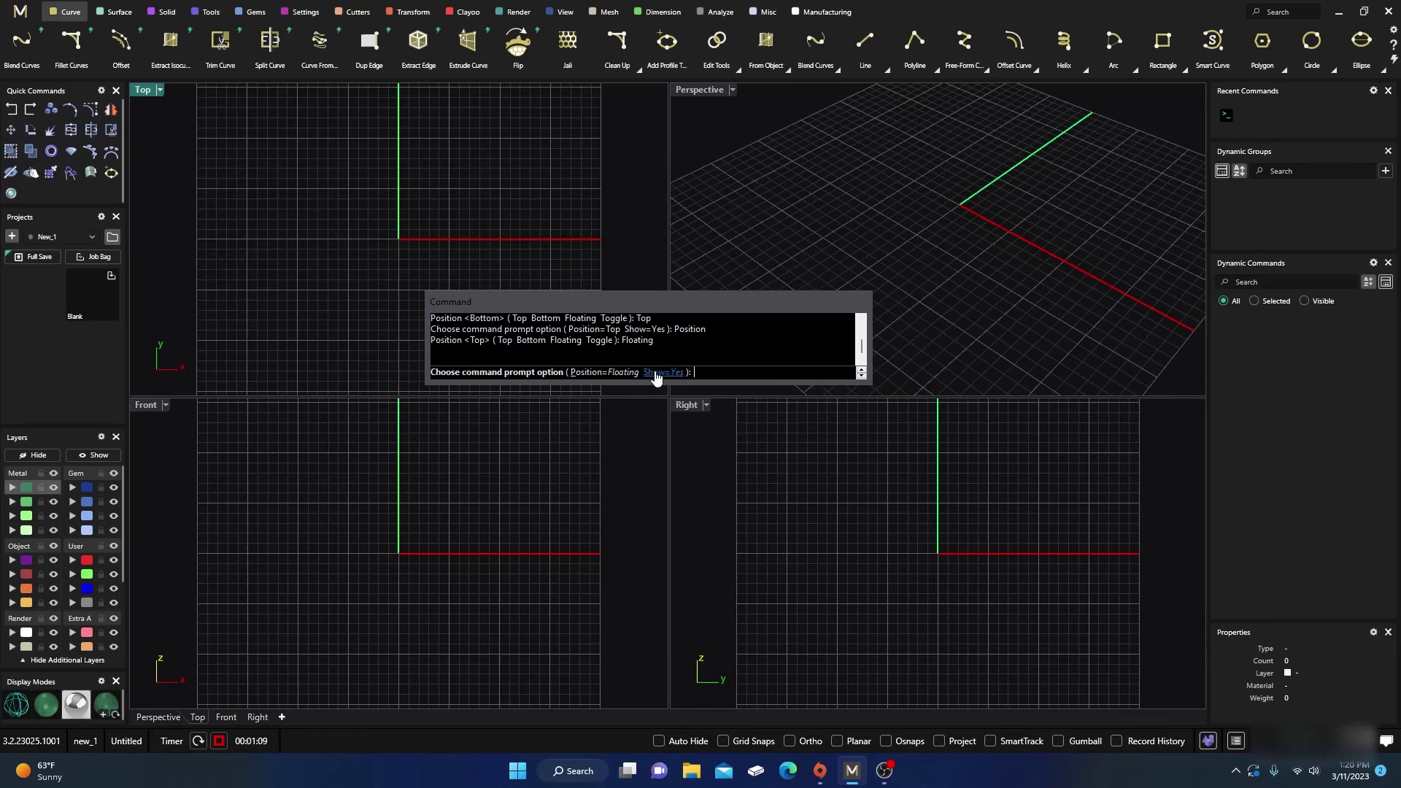
Set the command prompt's position back to Bottom.
left_click(586, 373)
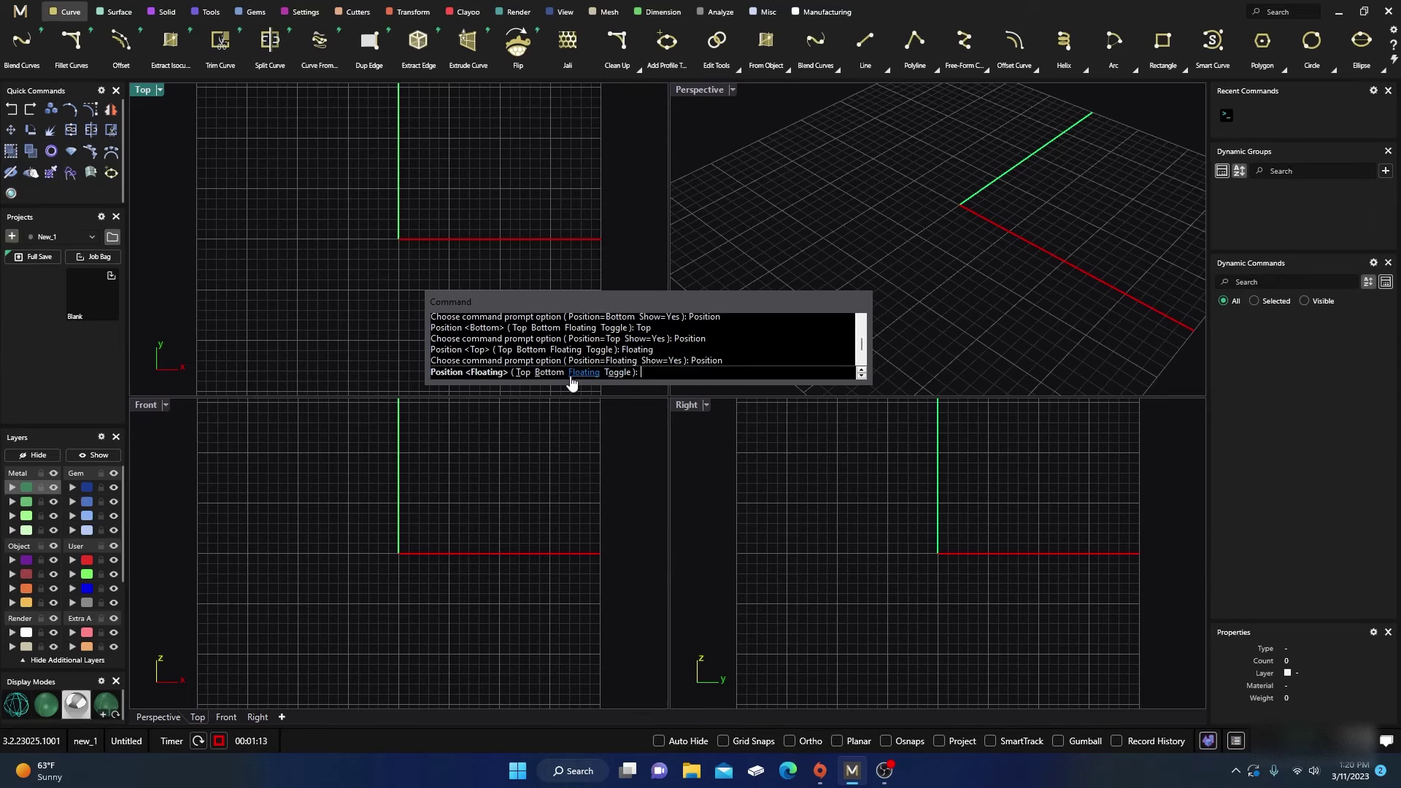
left_click(549, 374)
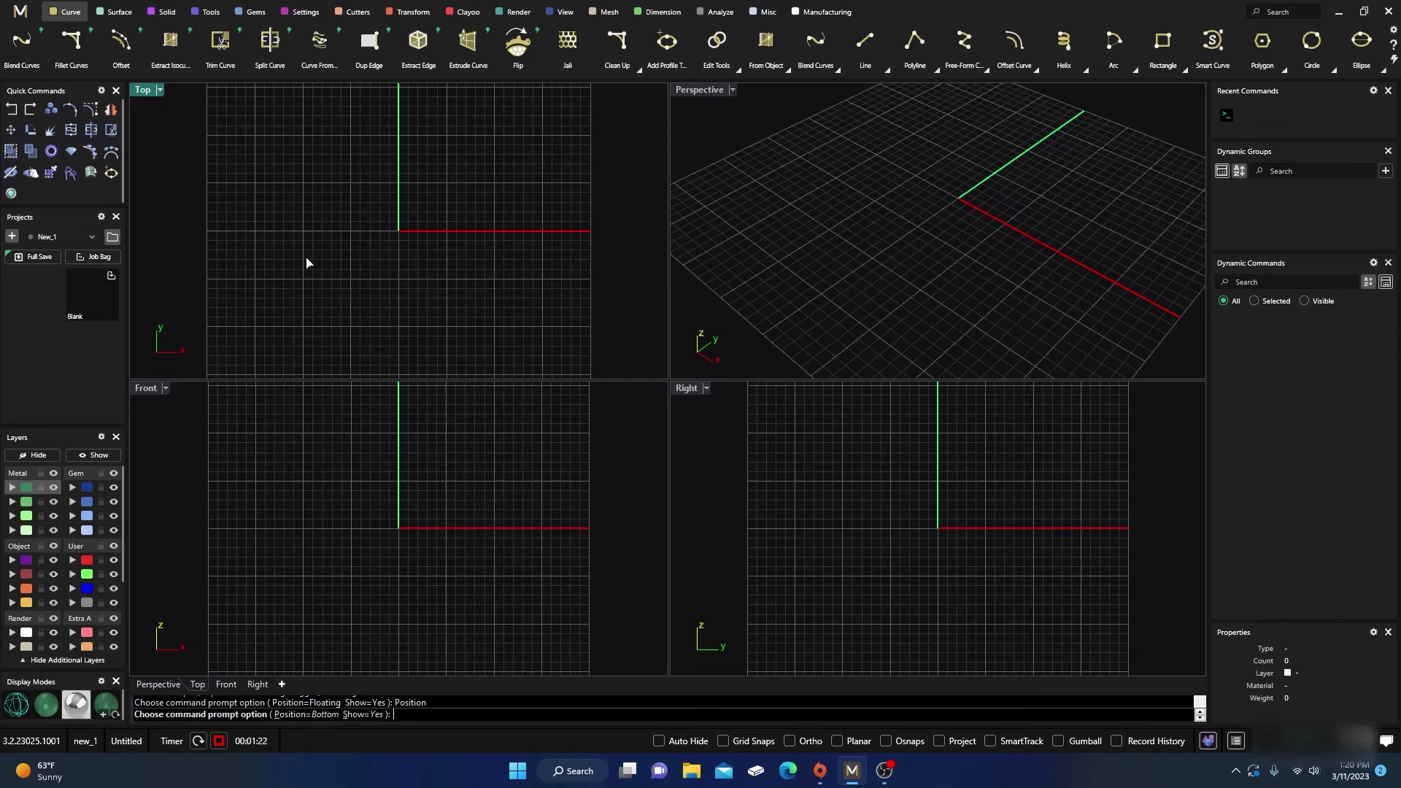
Create a new file, aborting the unfinished CommandPrompt command.
left_click(20, 14)
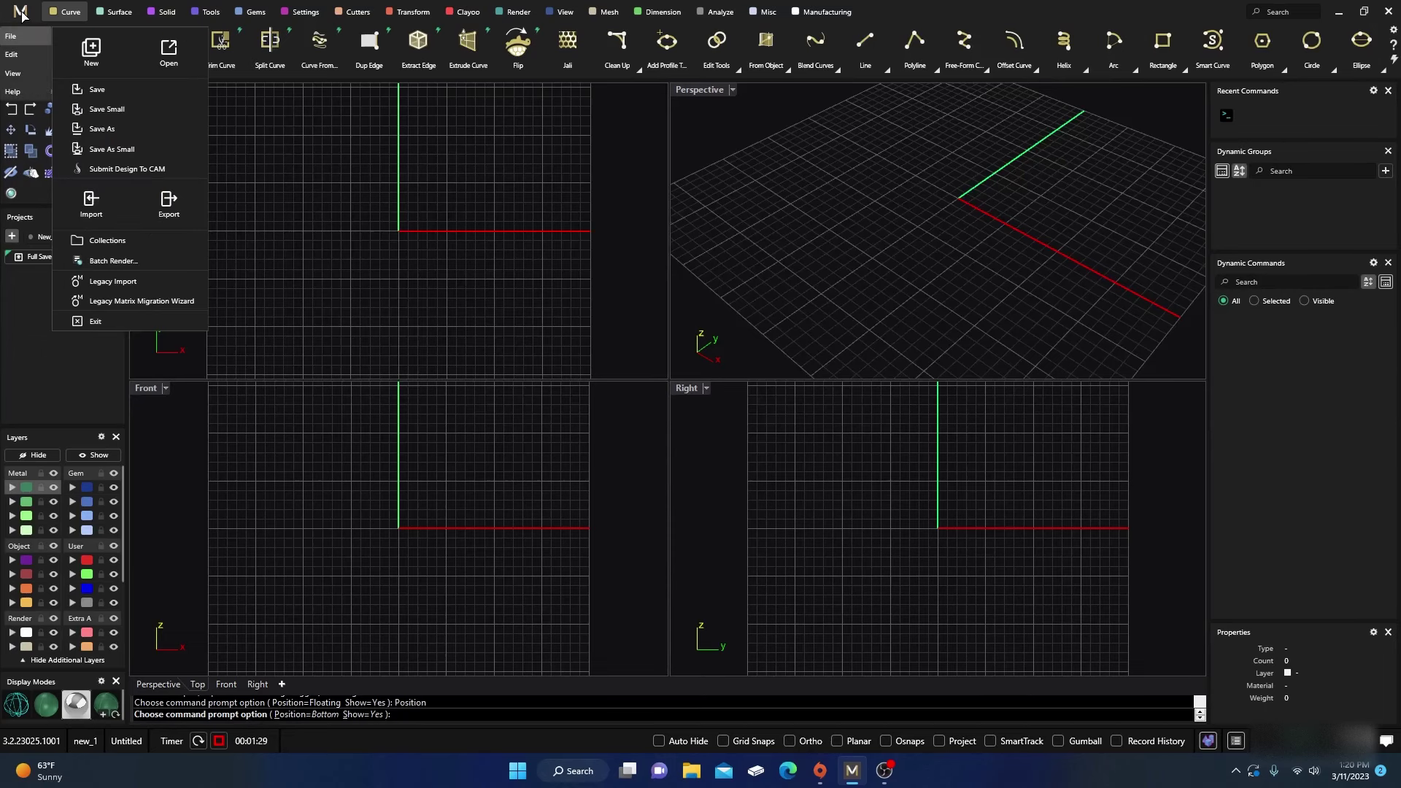
left_click(259, 125)
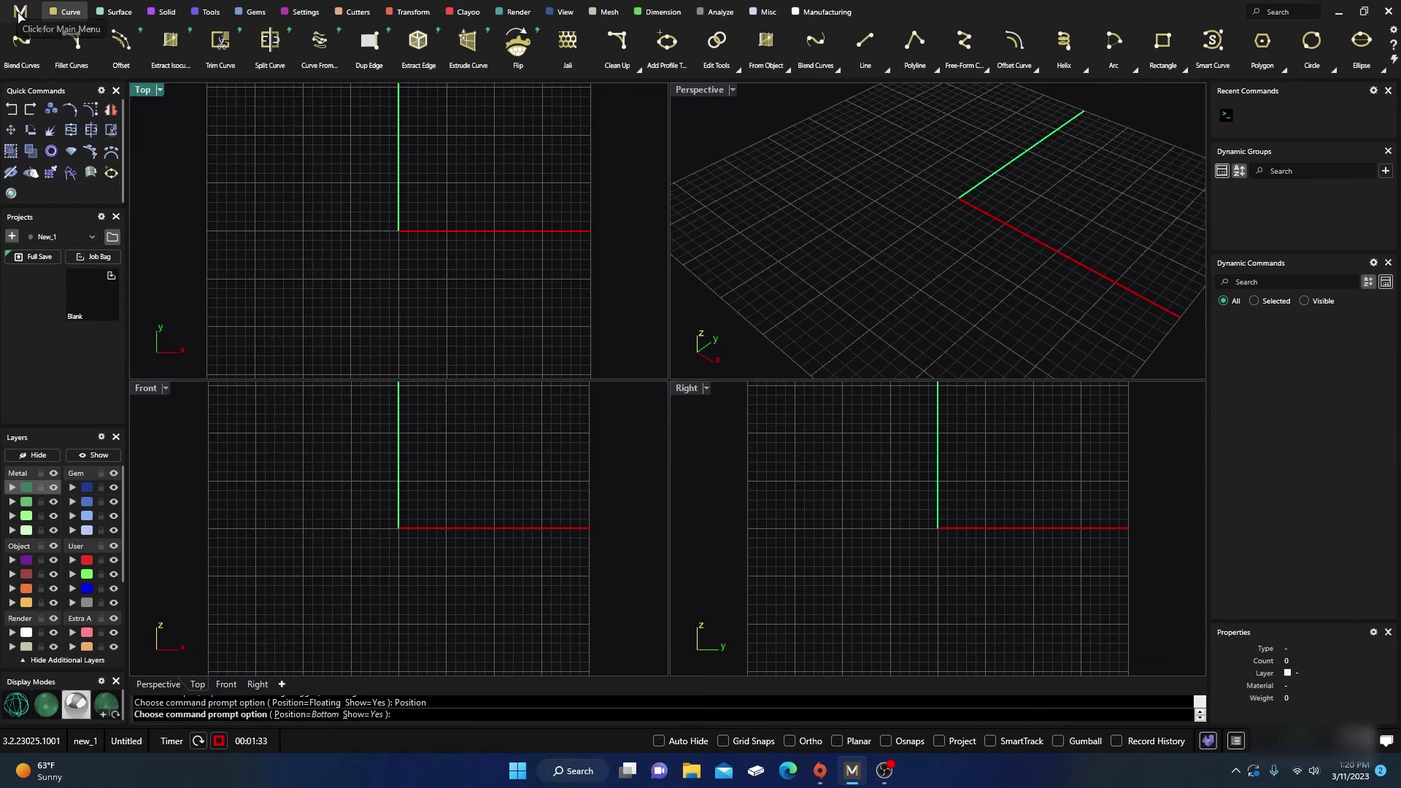
left_click(19, 12)
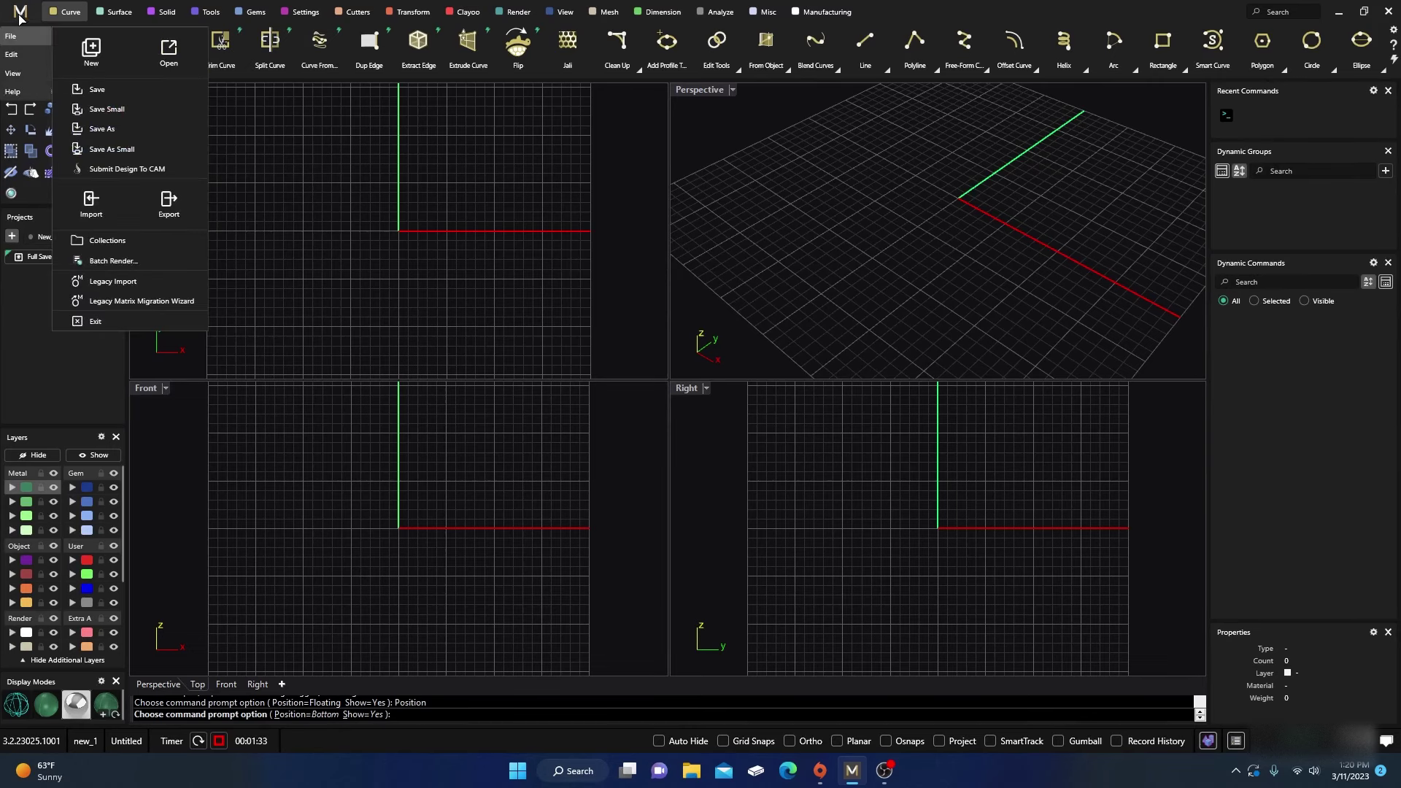
left_click(91, 49)
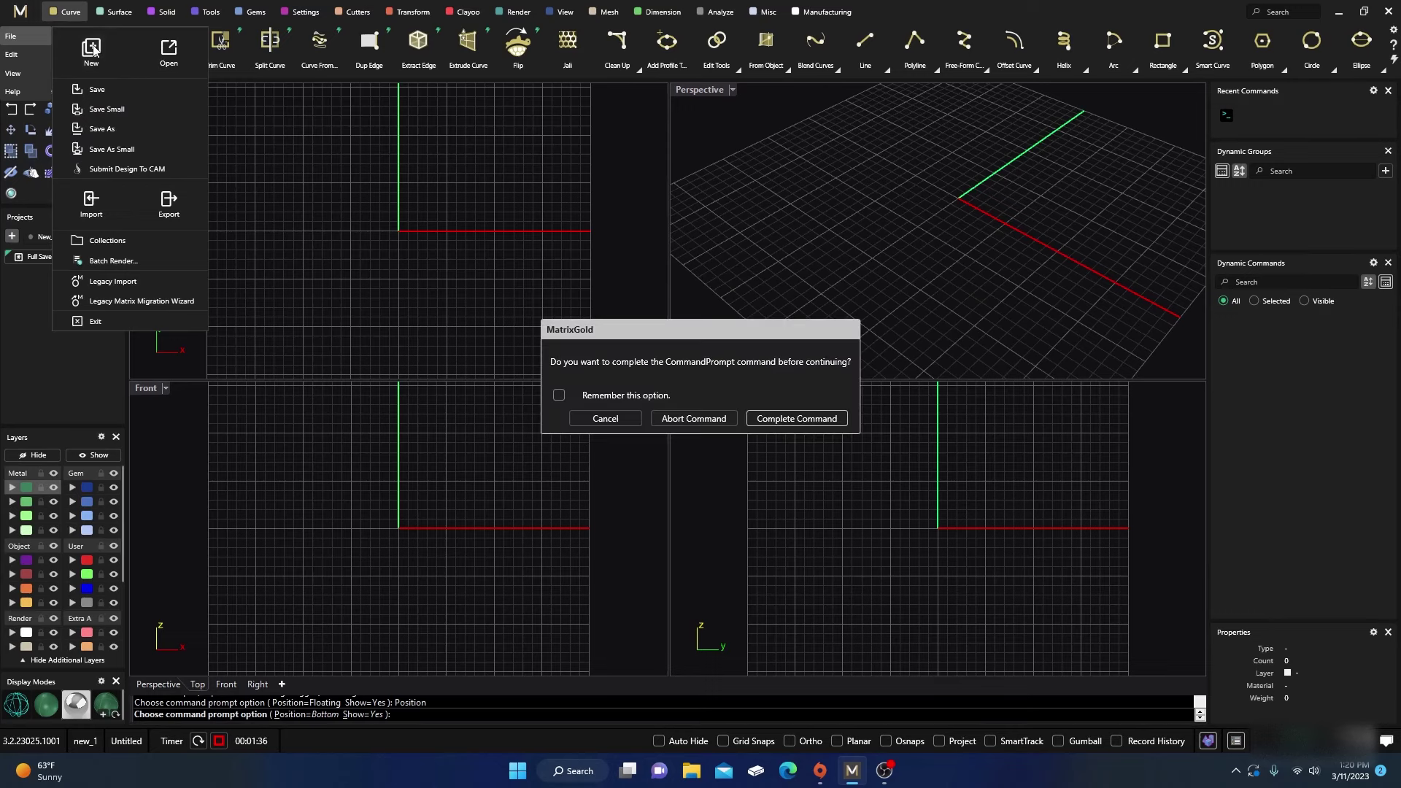
left_click(692, 418)
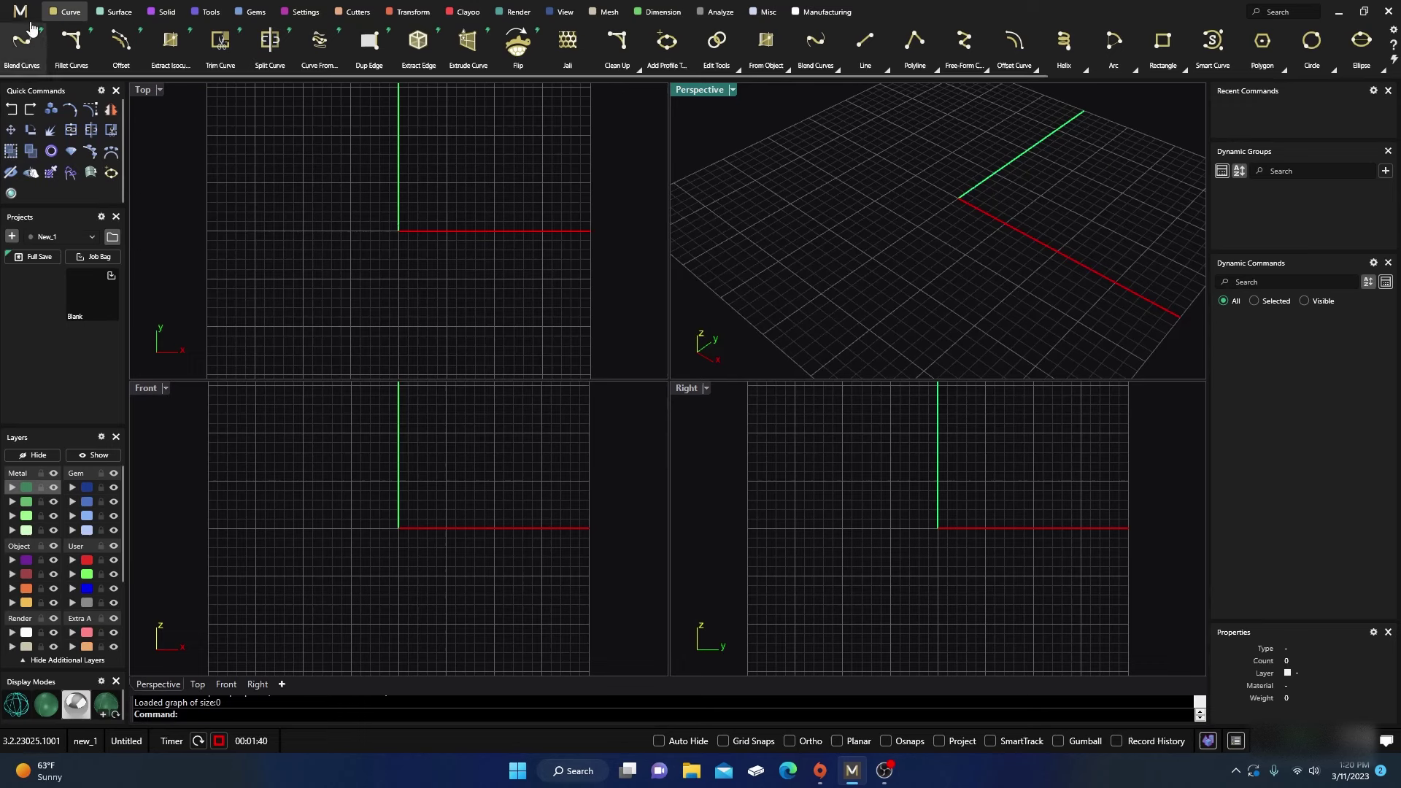
left_click(30, 22)
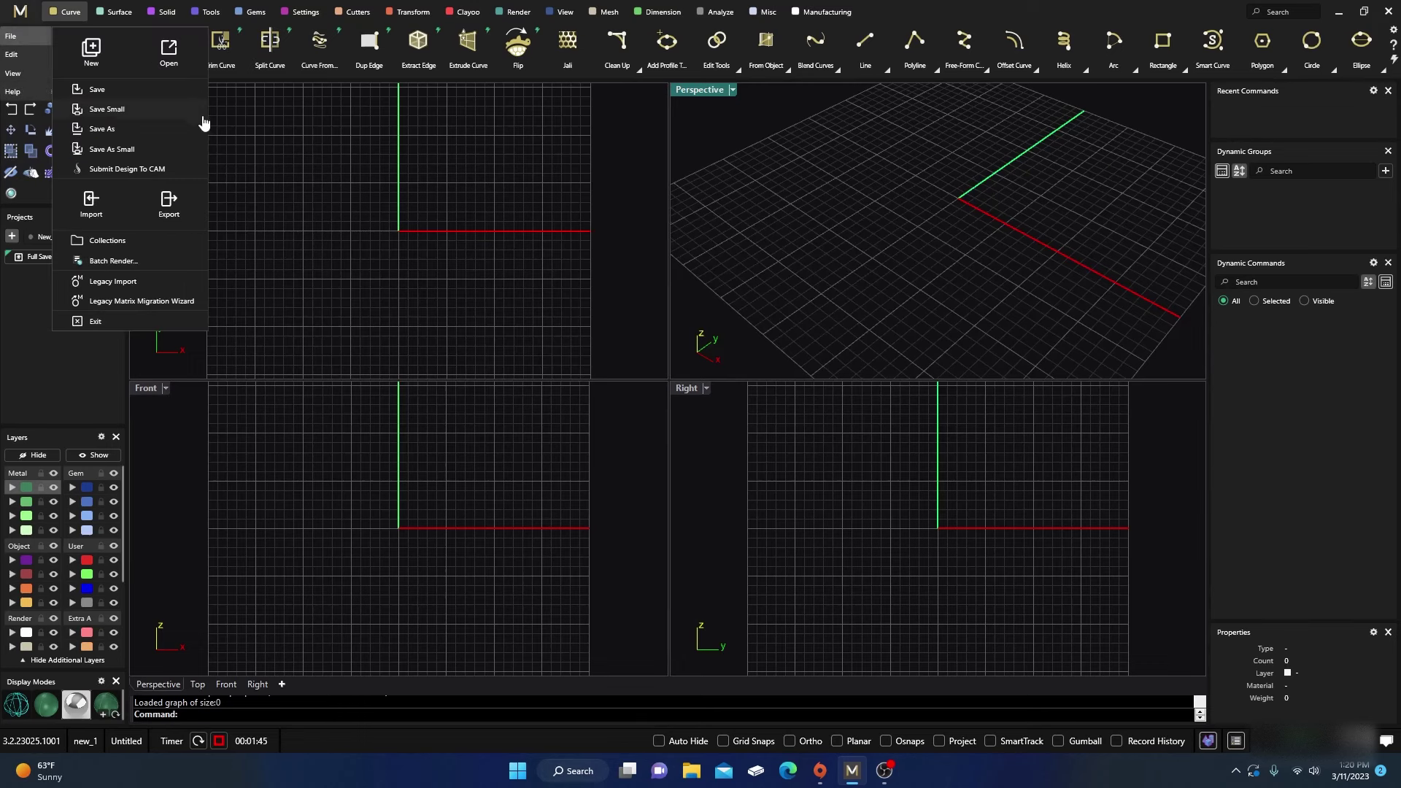
left_click(266, 170)
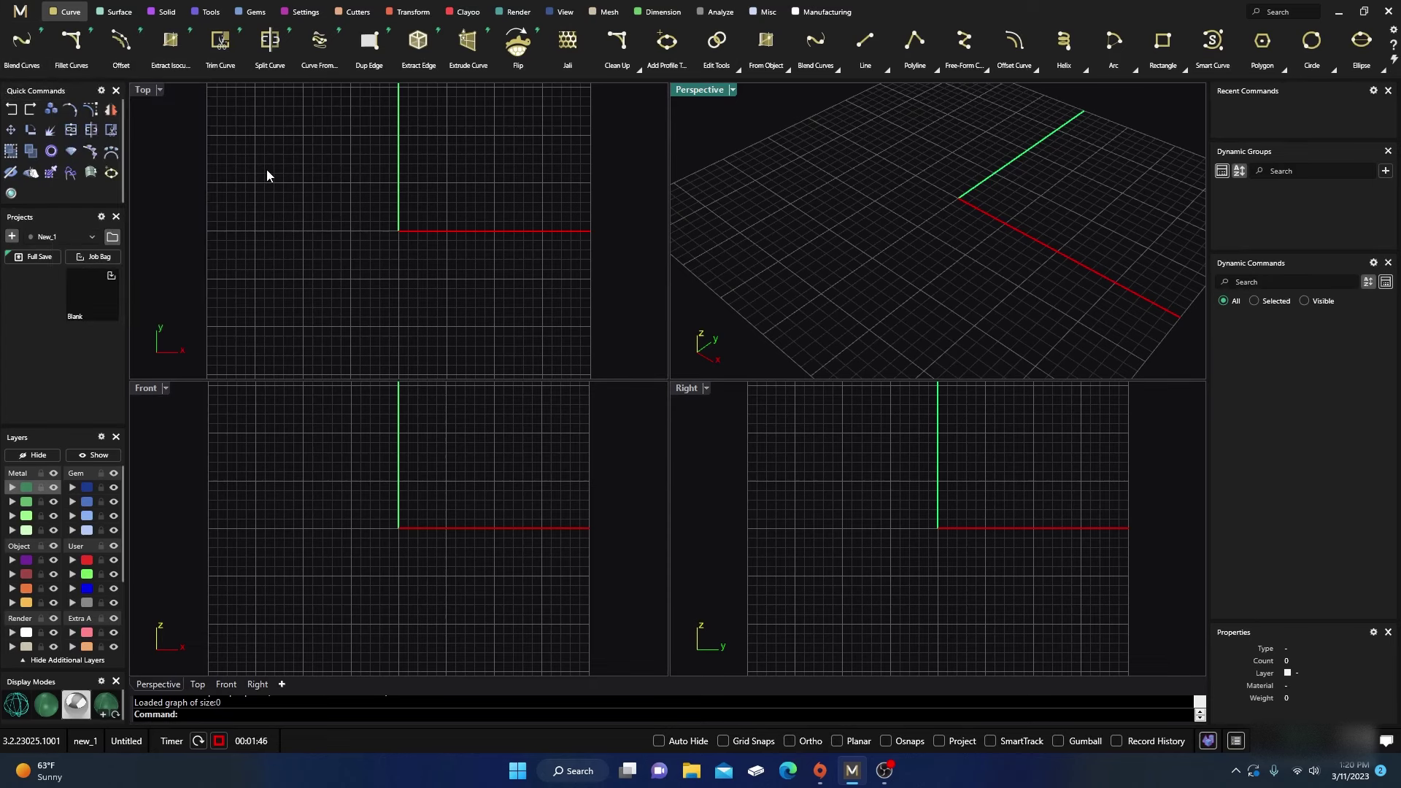
left_click(20, 13)
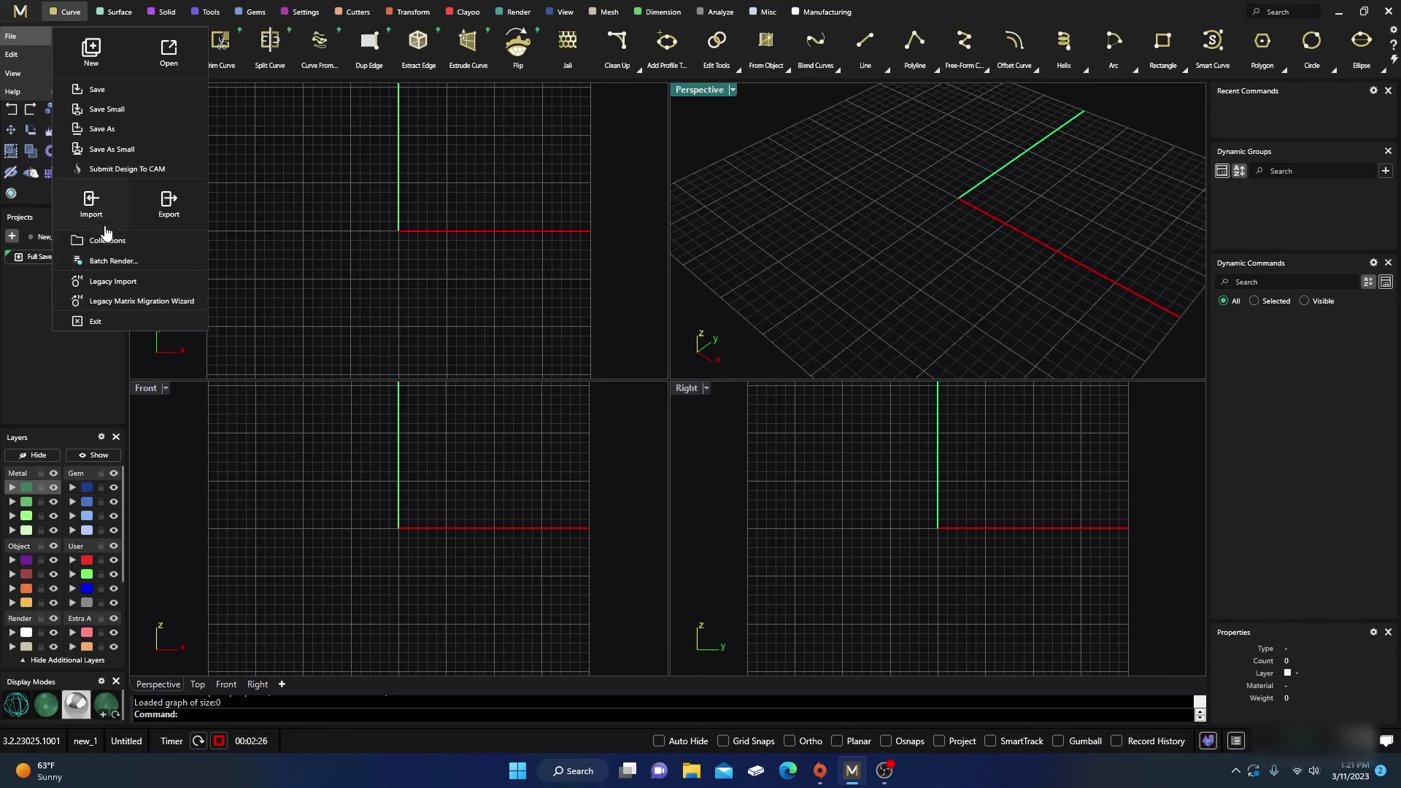
left_click(264, 208)
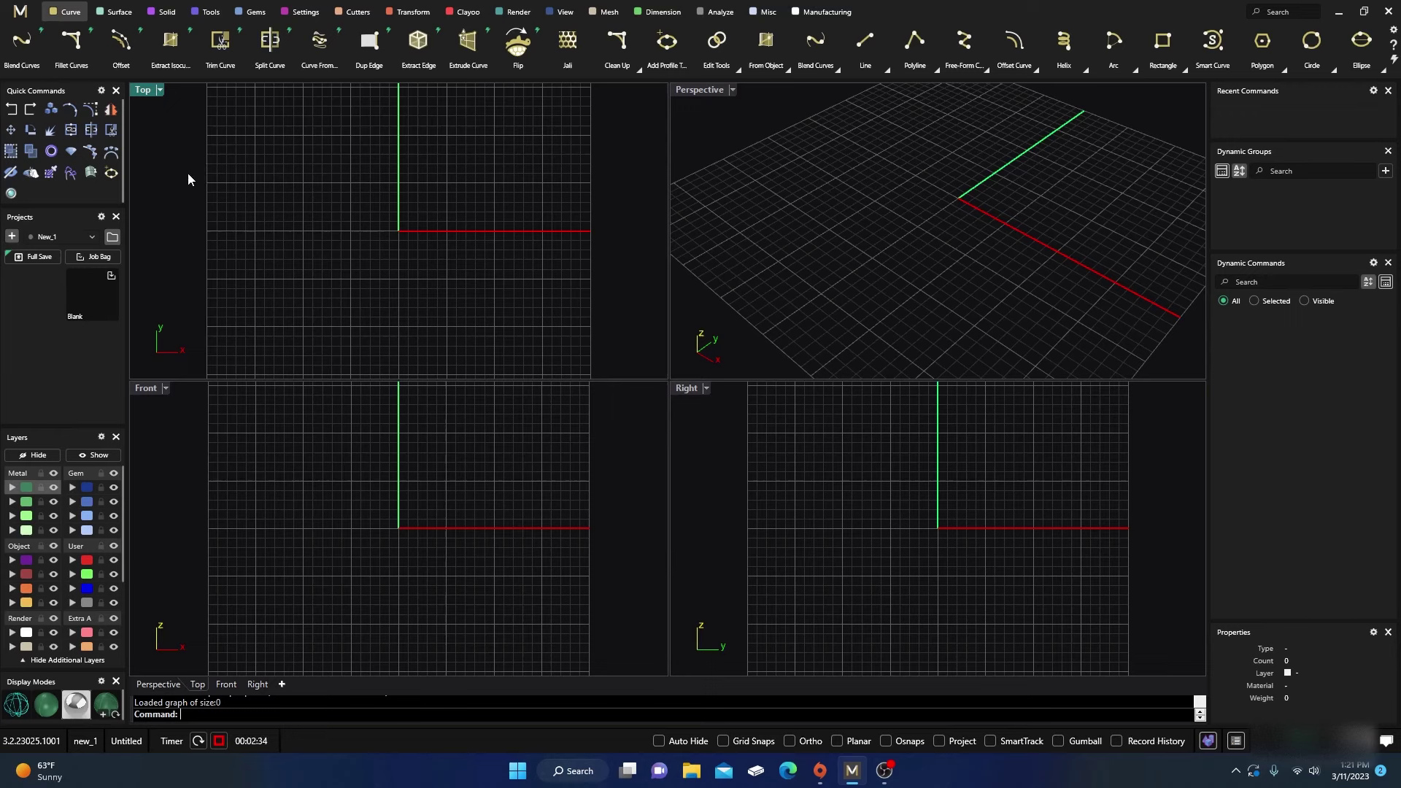
Switch the workspace to the Primary view layout.
left_click(22, 19)
mouse_move(15, 75)
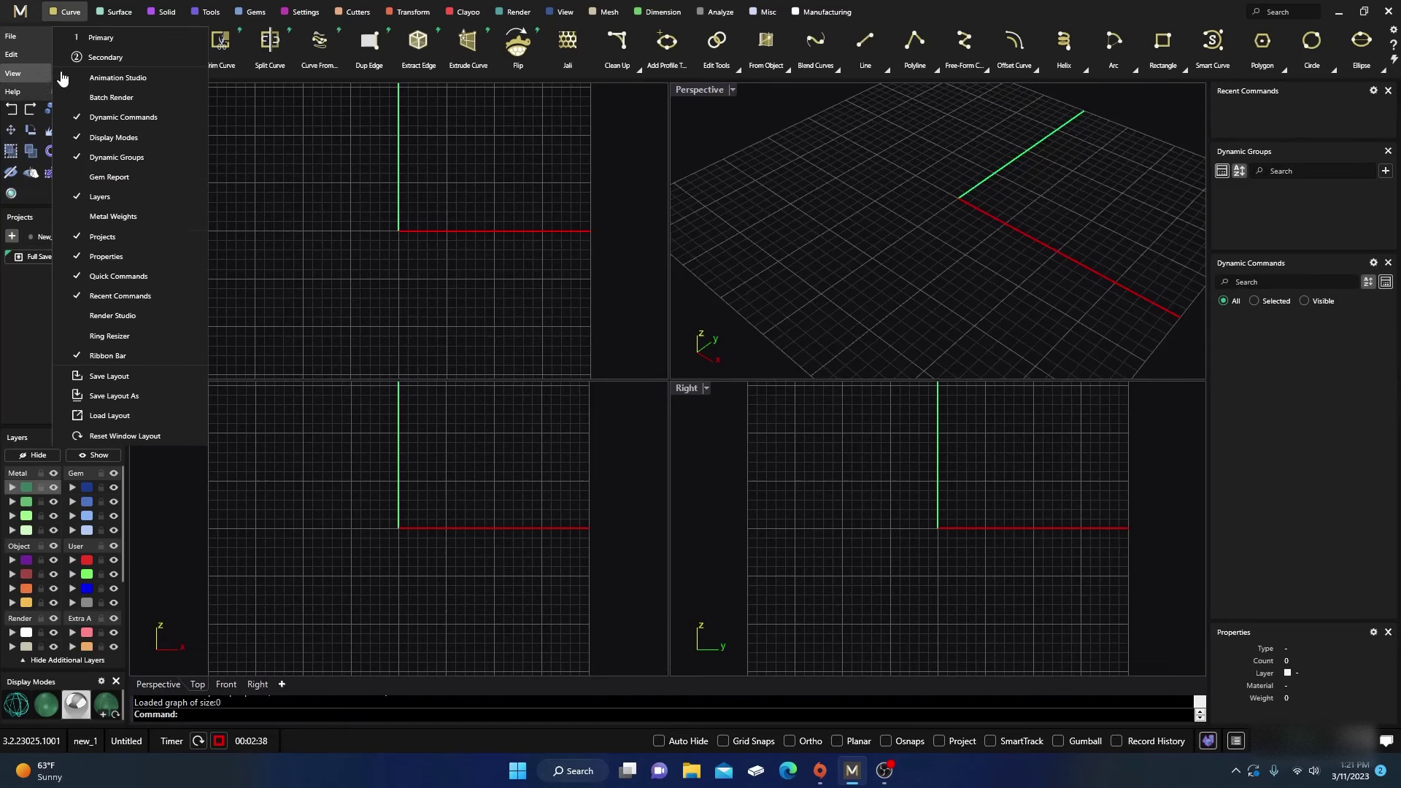
left_click(105, 43)
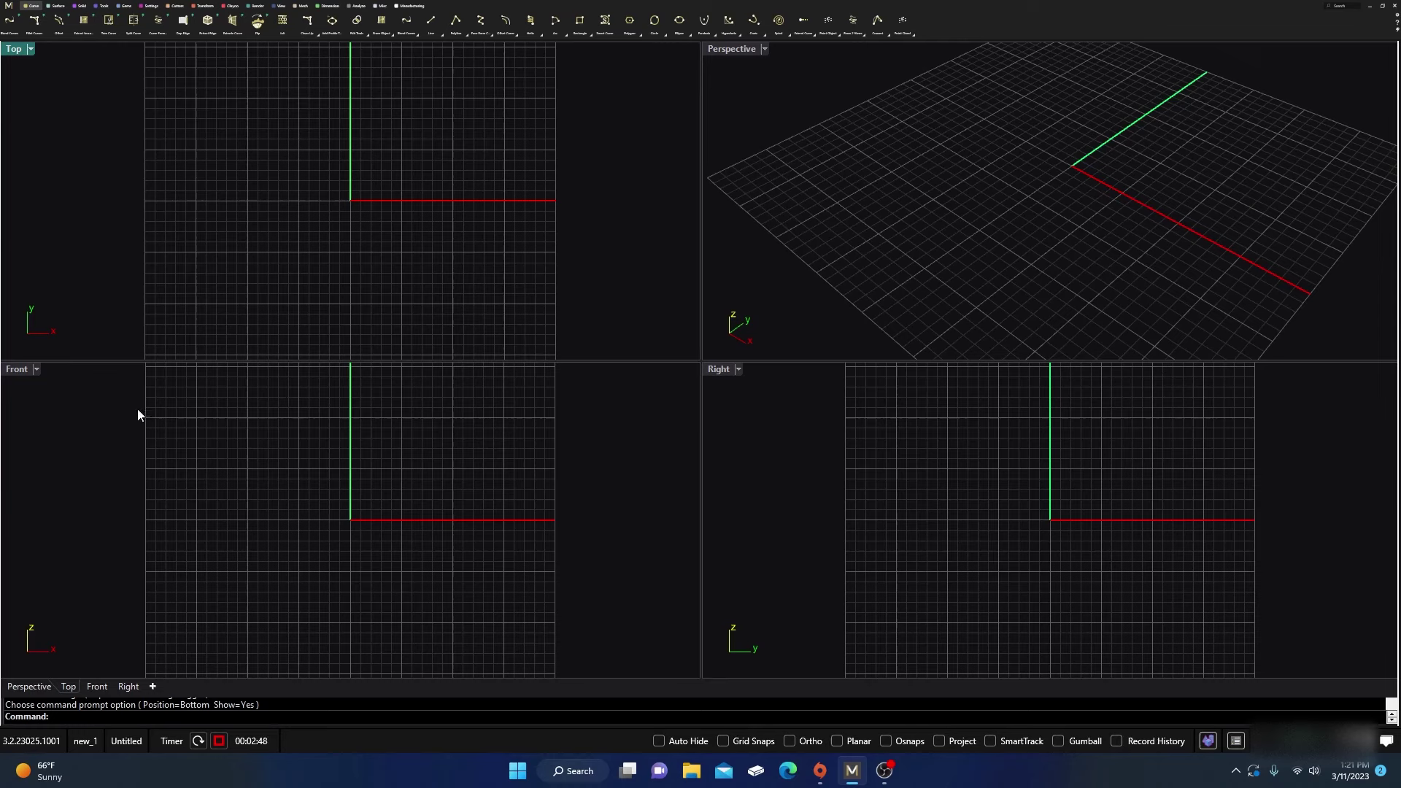
Draw a diagonal line in the Top viewport with the Line command, rising across the red axis near the origin.
type("Lone")
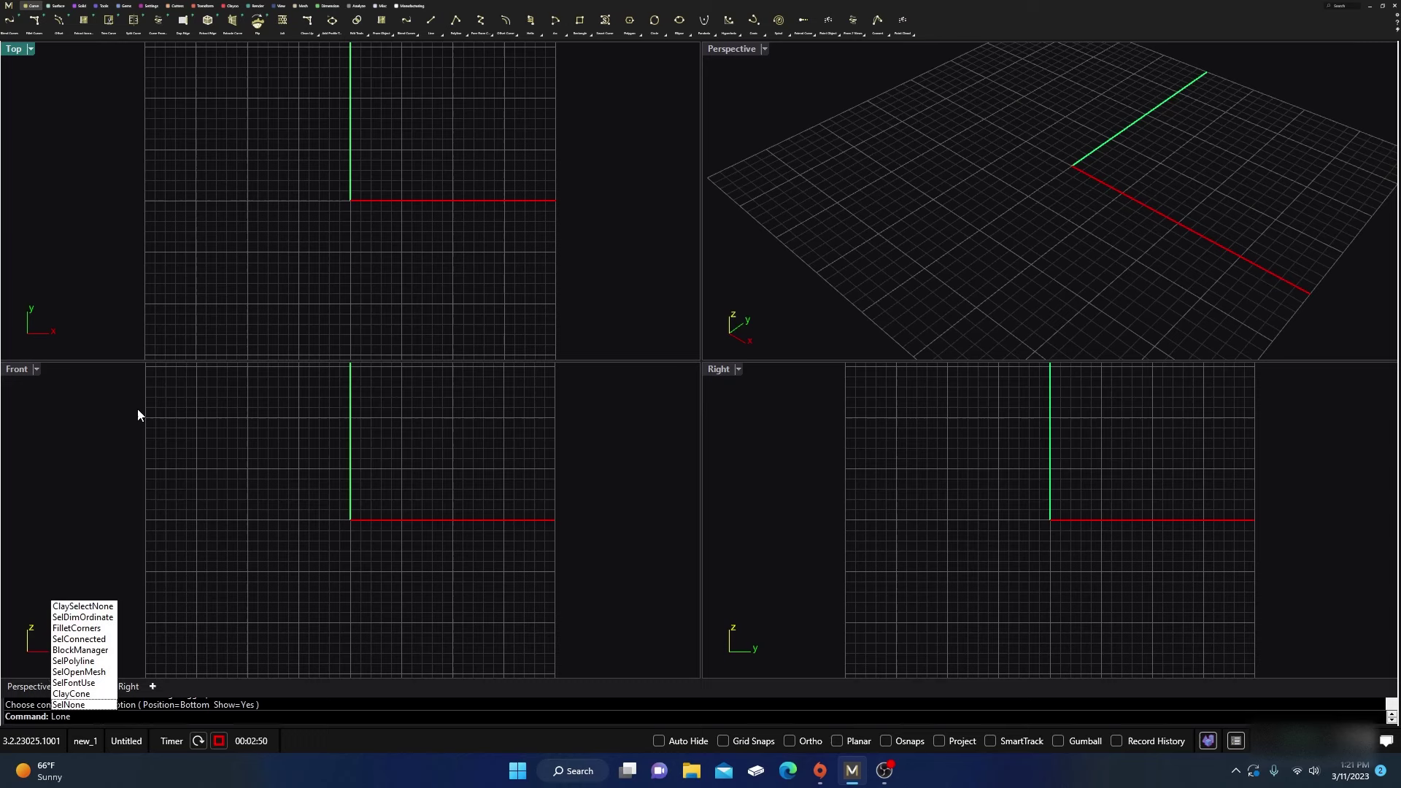
key("BackSpace")
key("BackSpace")
key("BackSpace")
type("ine")
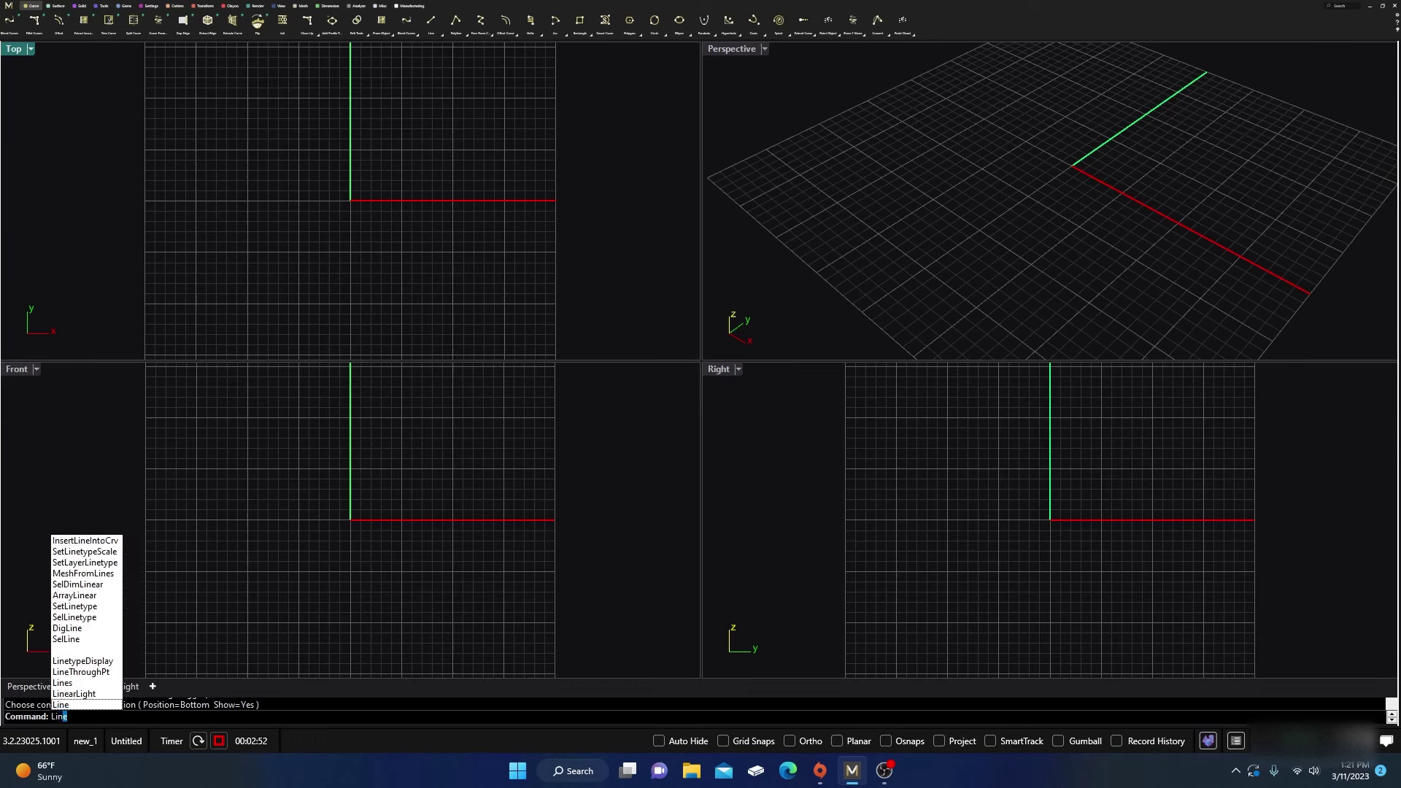
key("Return")
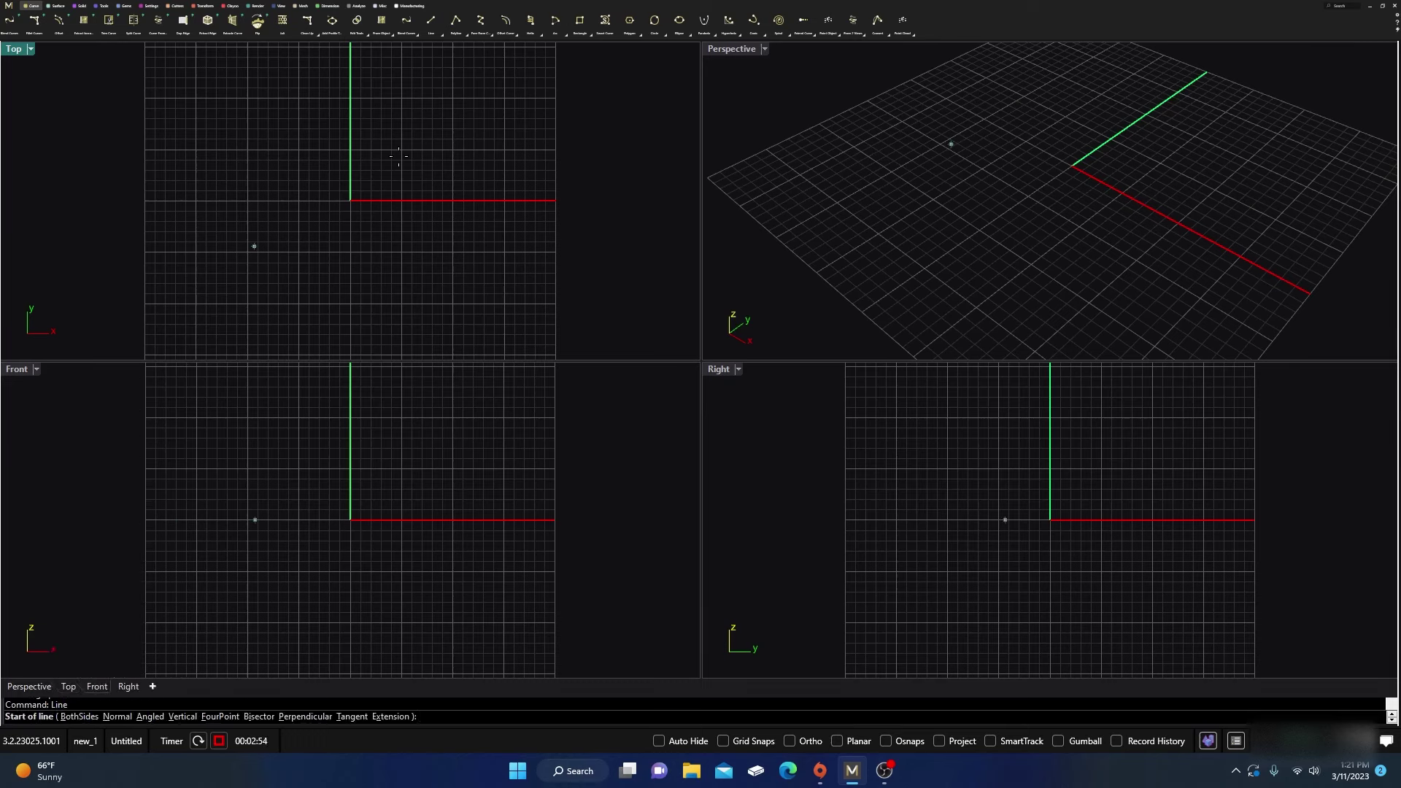
left_click(263, 257)
left_click(458, 158)
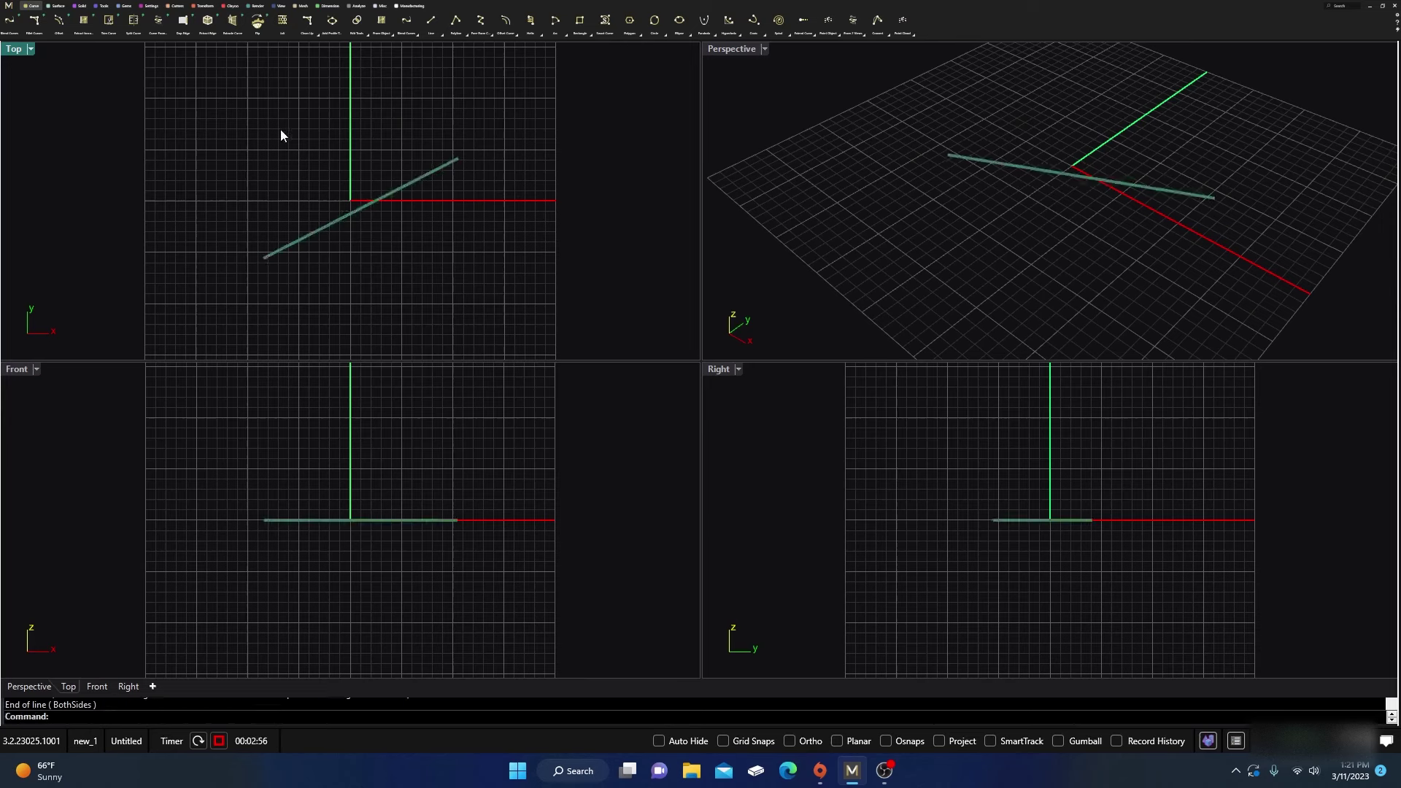
Switch the workspace to the Secondary view layout.
left_click(9, 6)
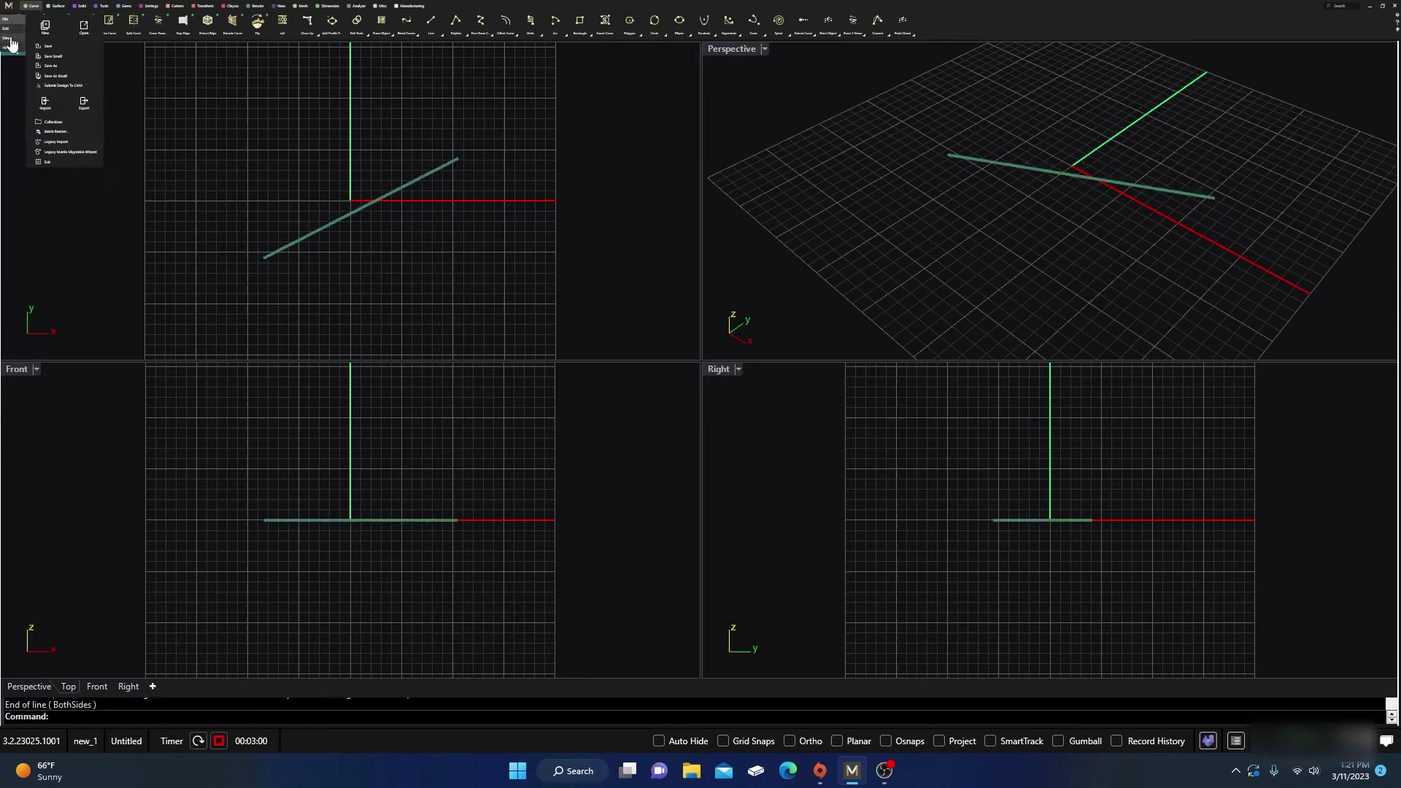
left_click(50, 32)
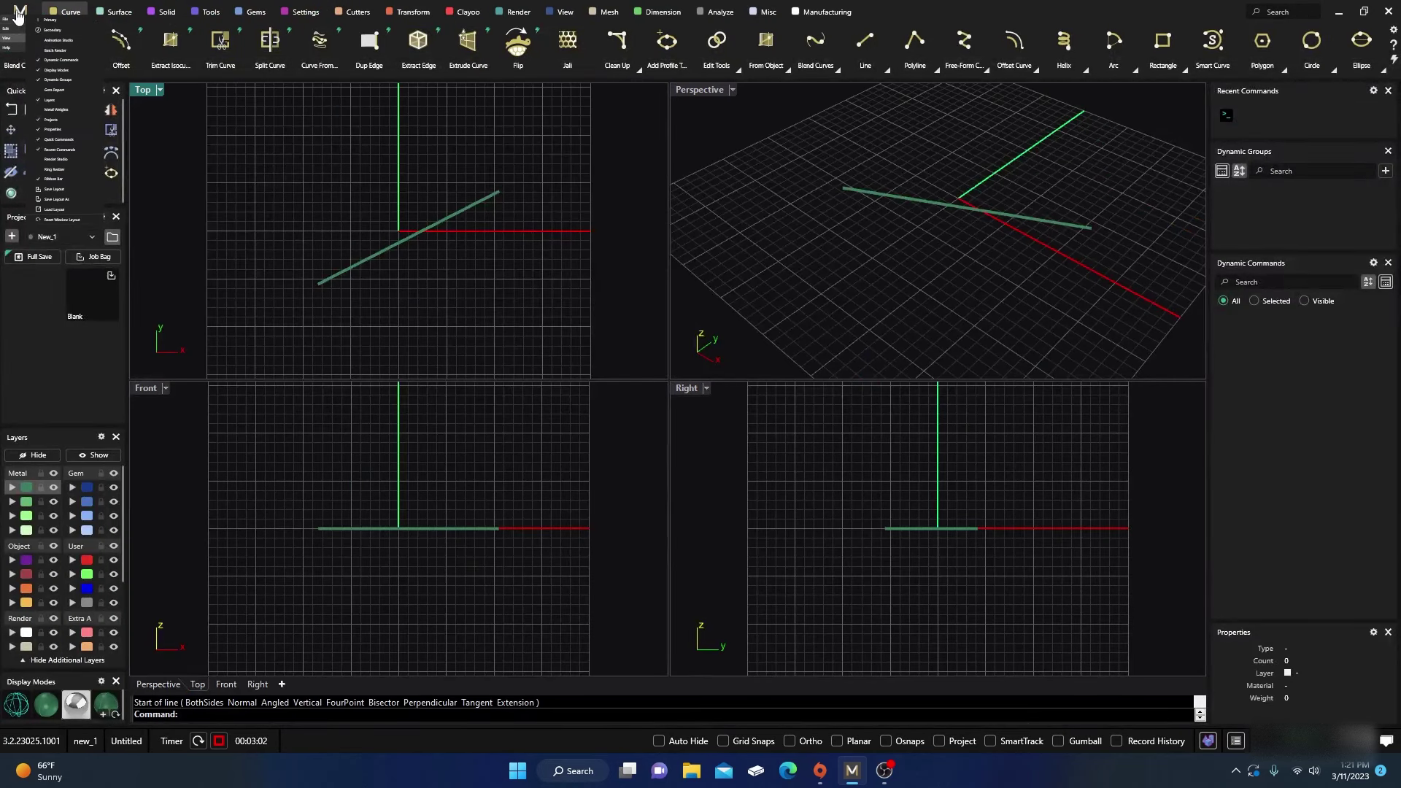
left_click(21, 13)
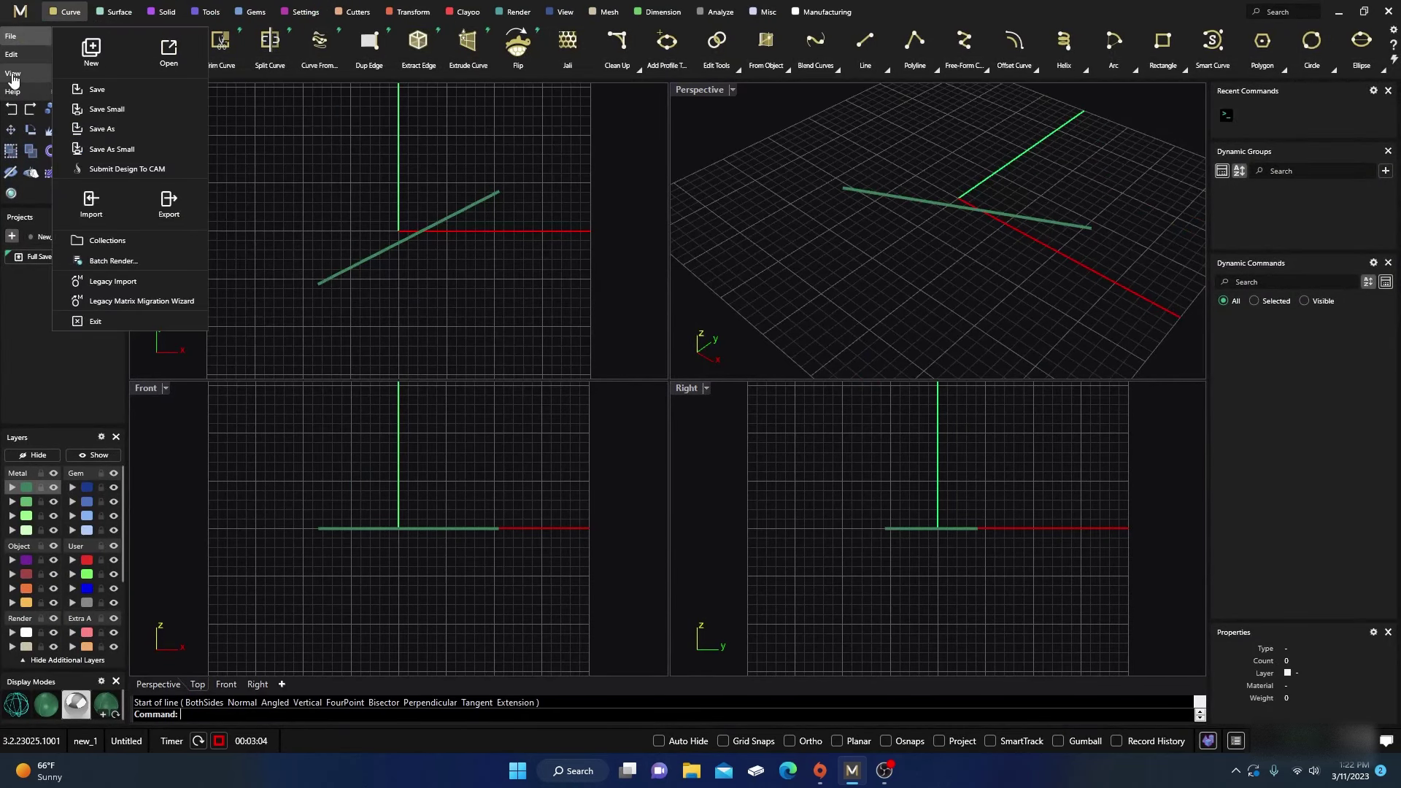
mouse_move(13, 73)
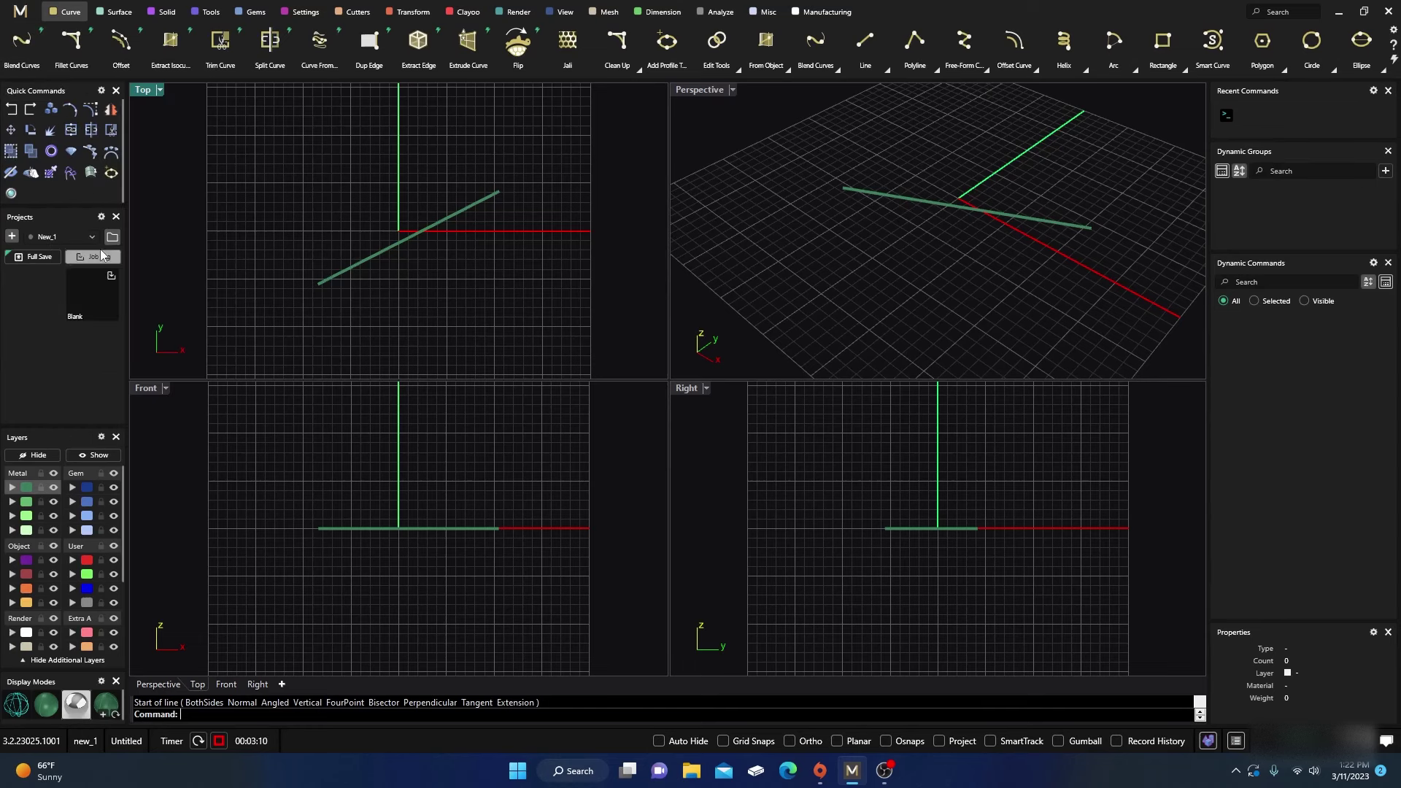
Show the Animation Studio panel, and hide it again.
left_click(19, 12)
left_click(18, 75)
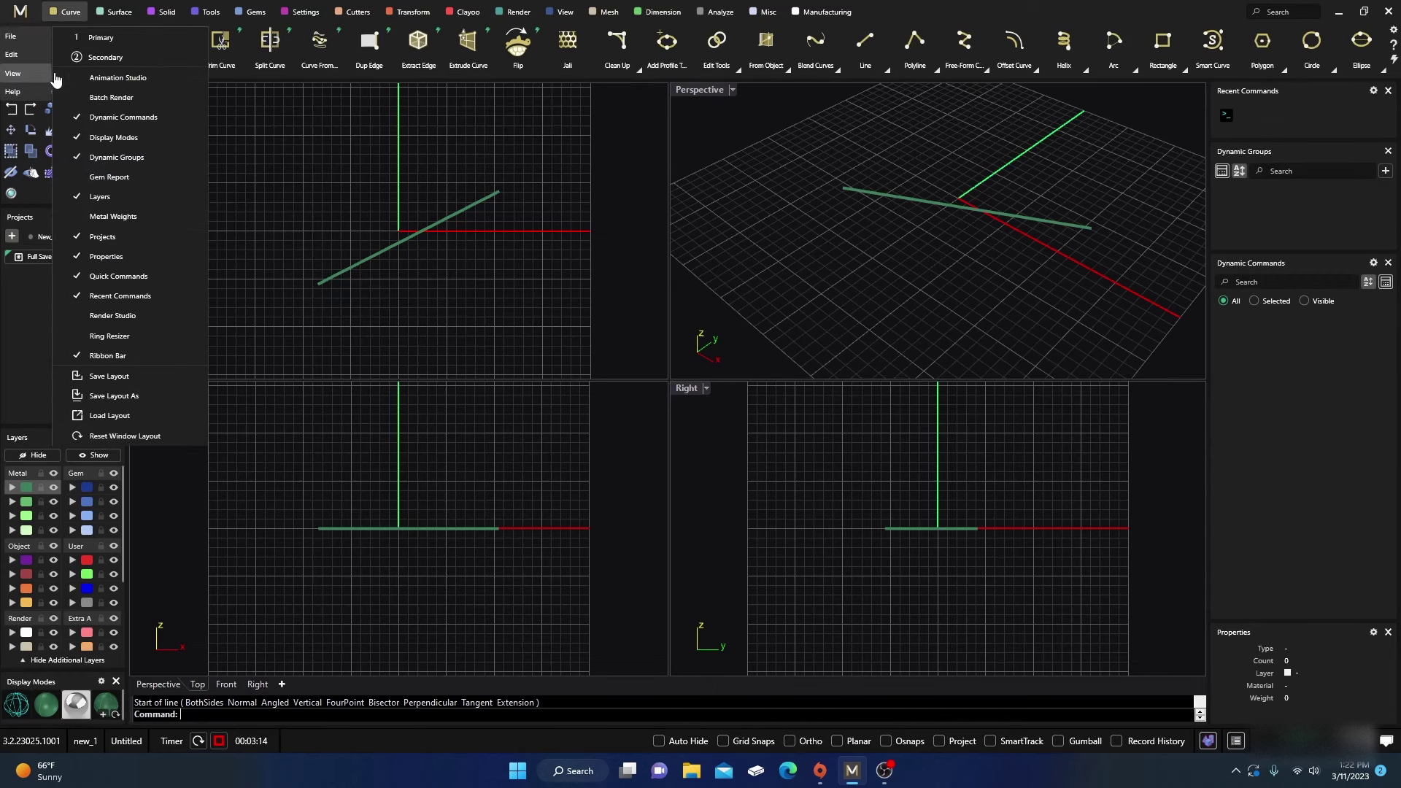
left_click(106, 78)
left_click(629, 250)
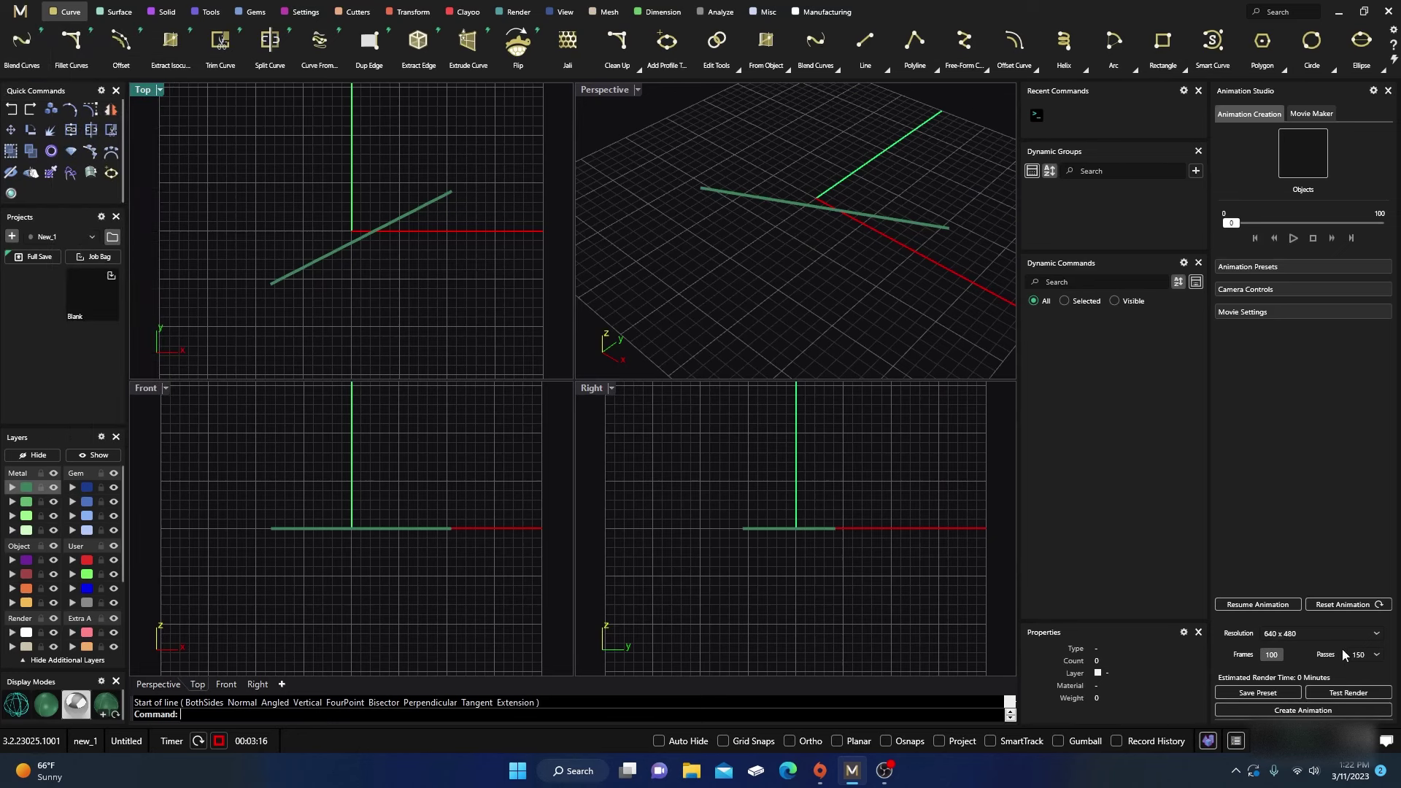
left_click(20, 12)
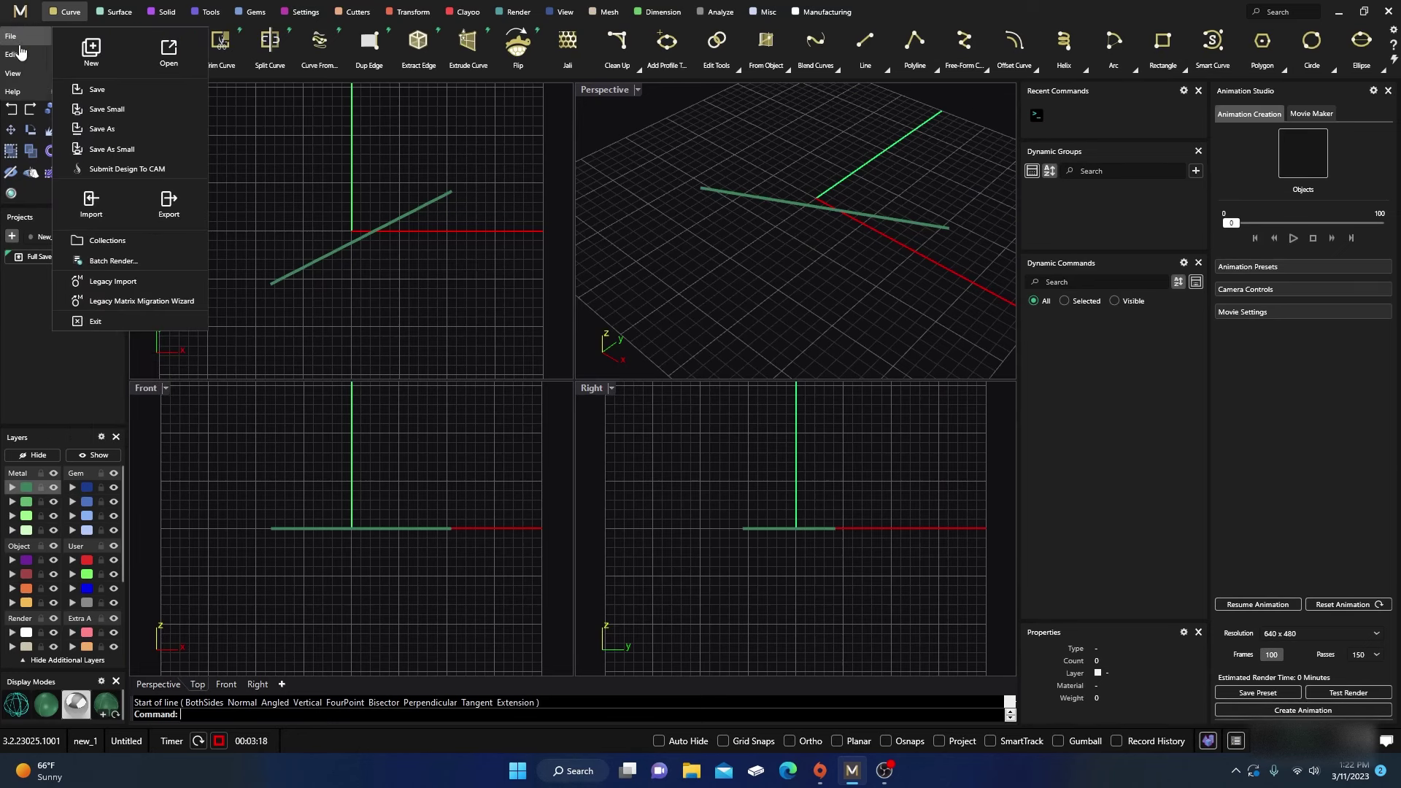
left_click(14, 75)
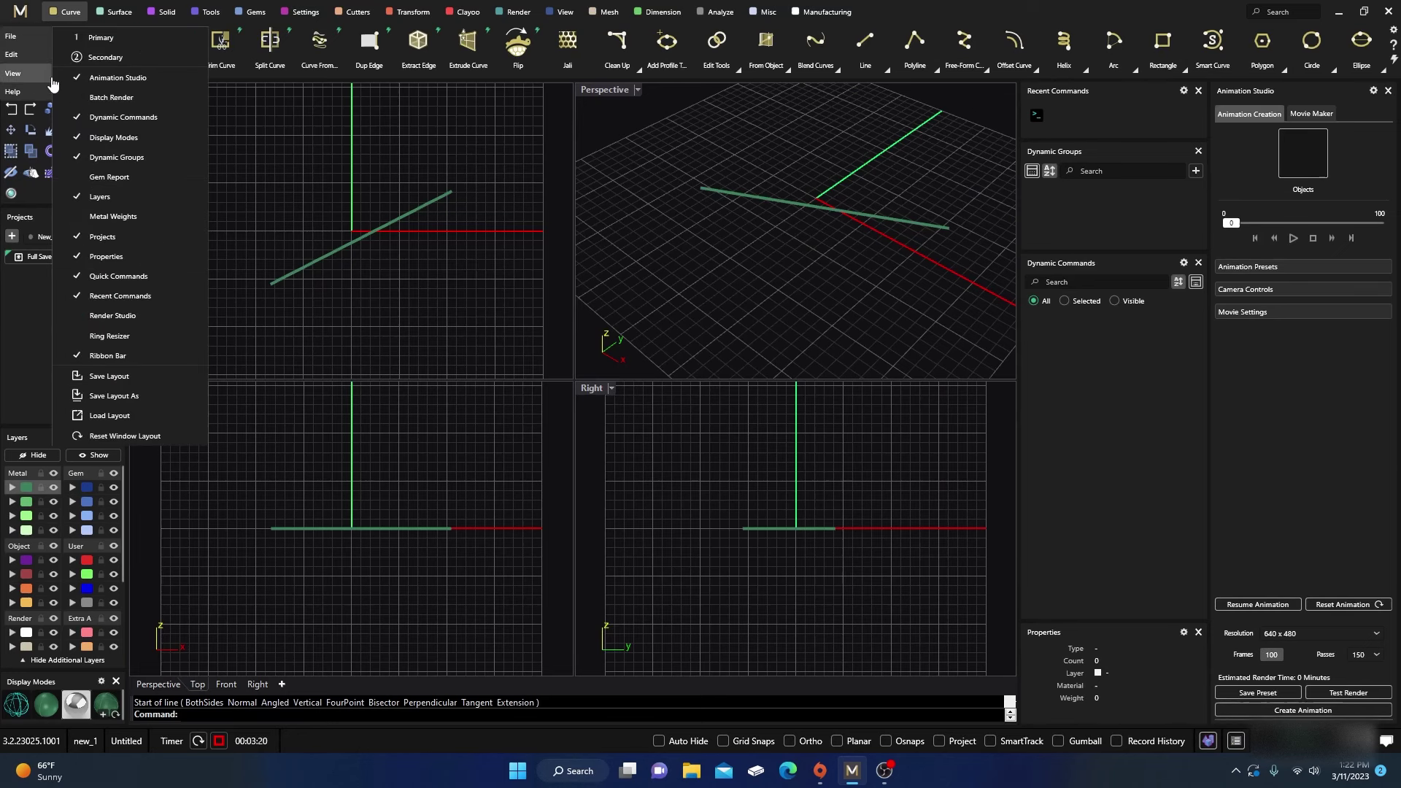
left_click(106, 80)
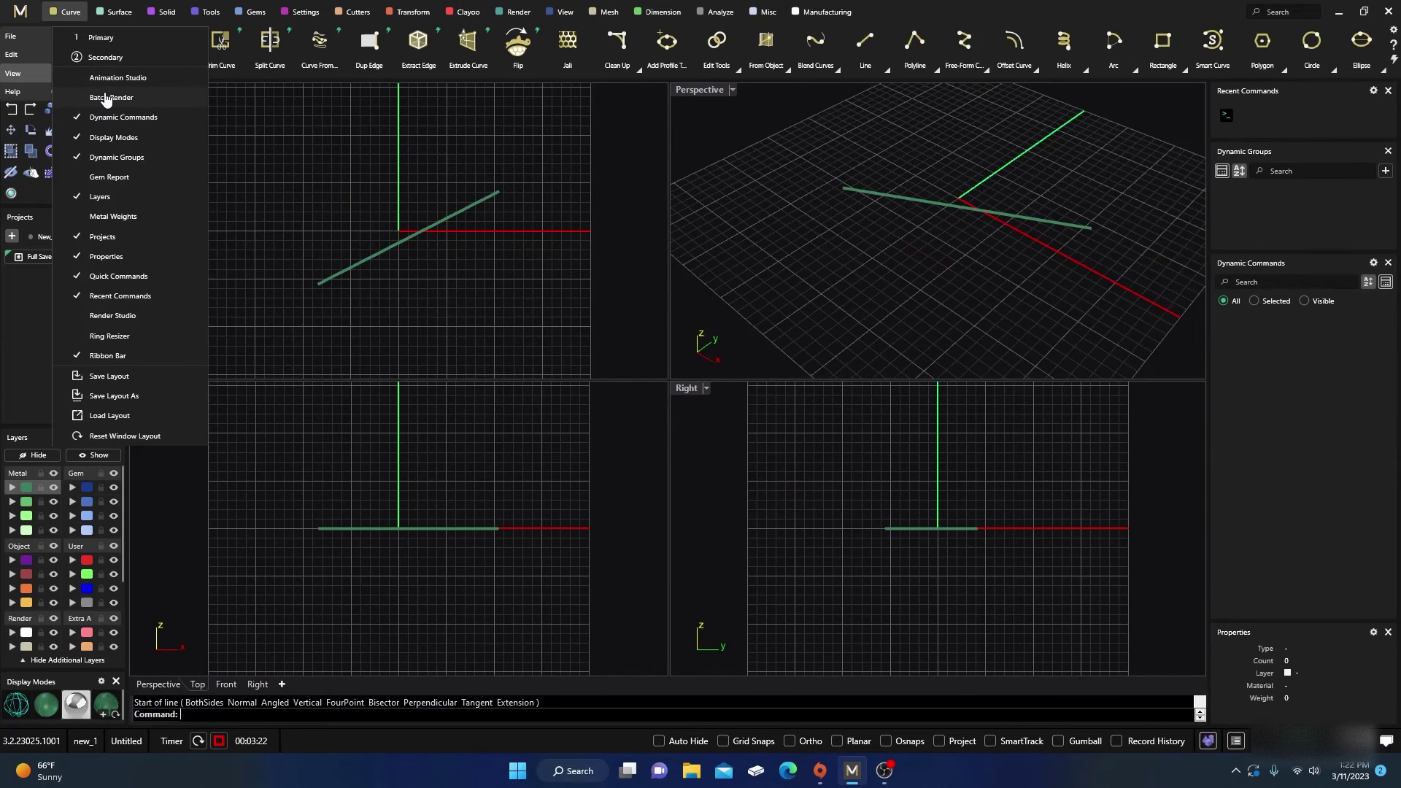
Toggle the Batch Render panel on and back off.
left_click(107, 99)
left_click(106, 101)
left_click(23, 285)
Hide the Ribbon Bar from the workspace.
left_click(20, 12)
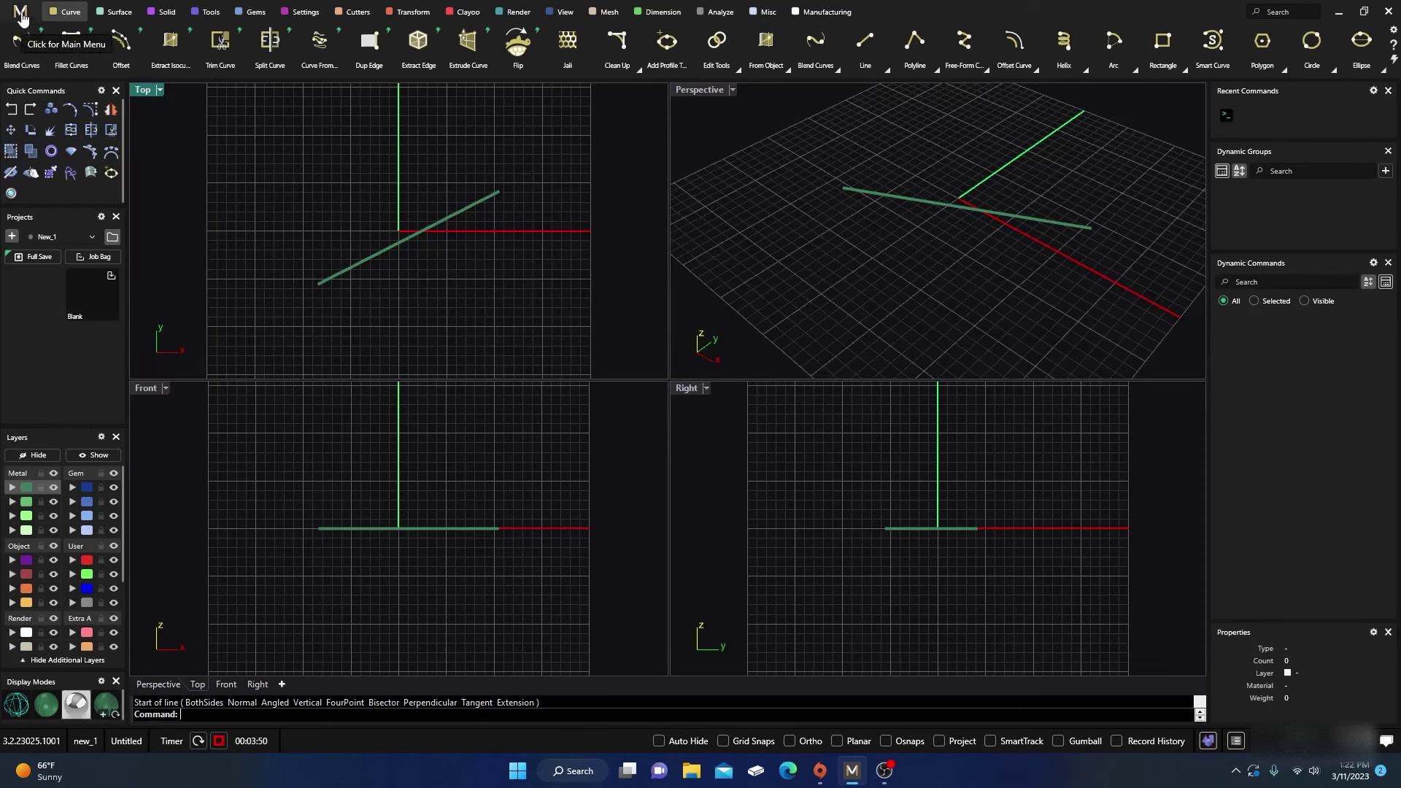
mouse_move(16, 76)
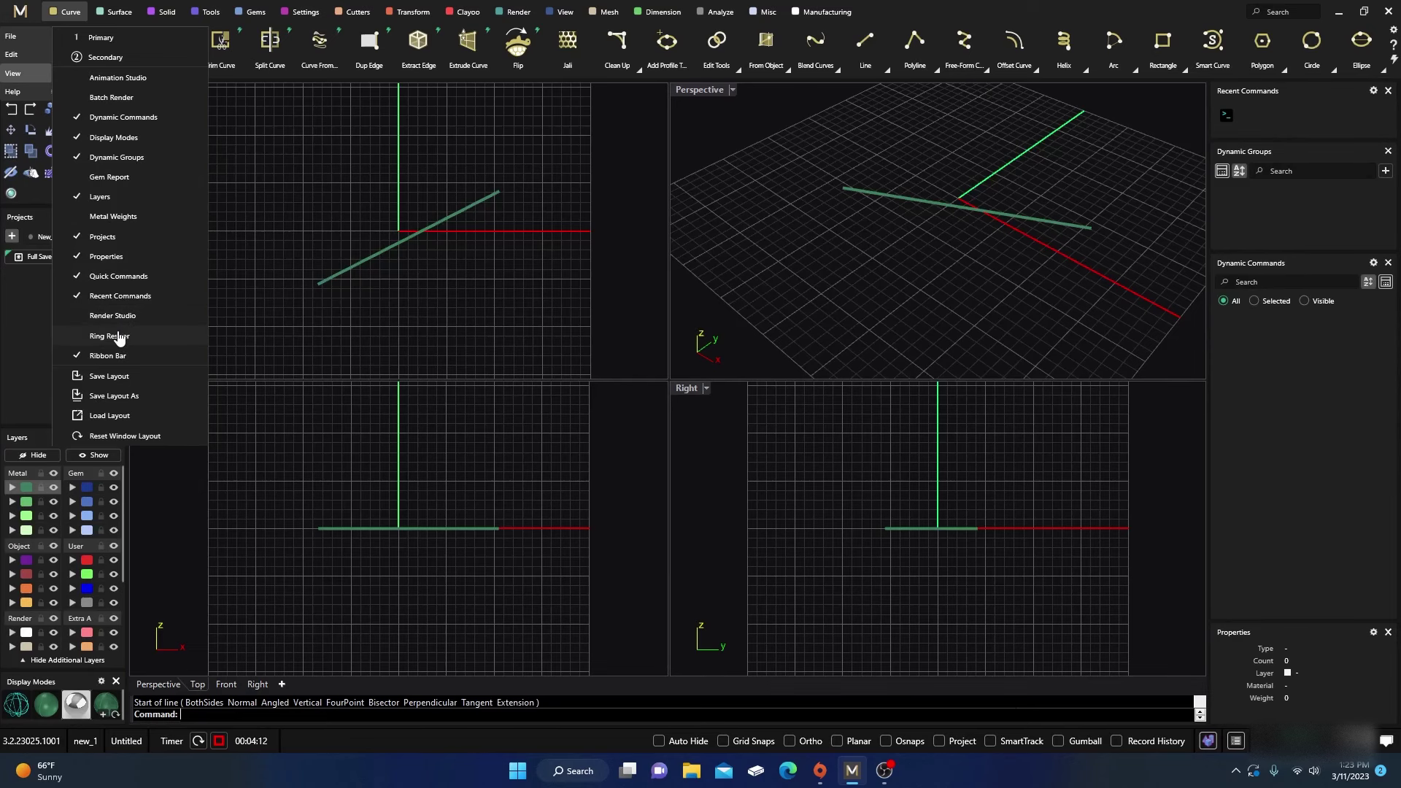
left_click(108, 356)
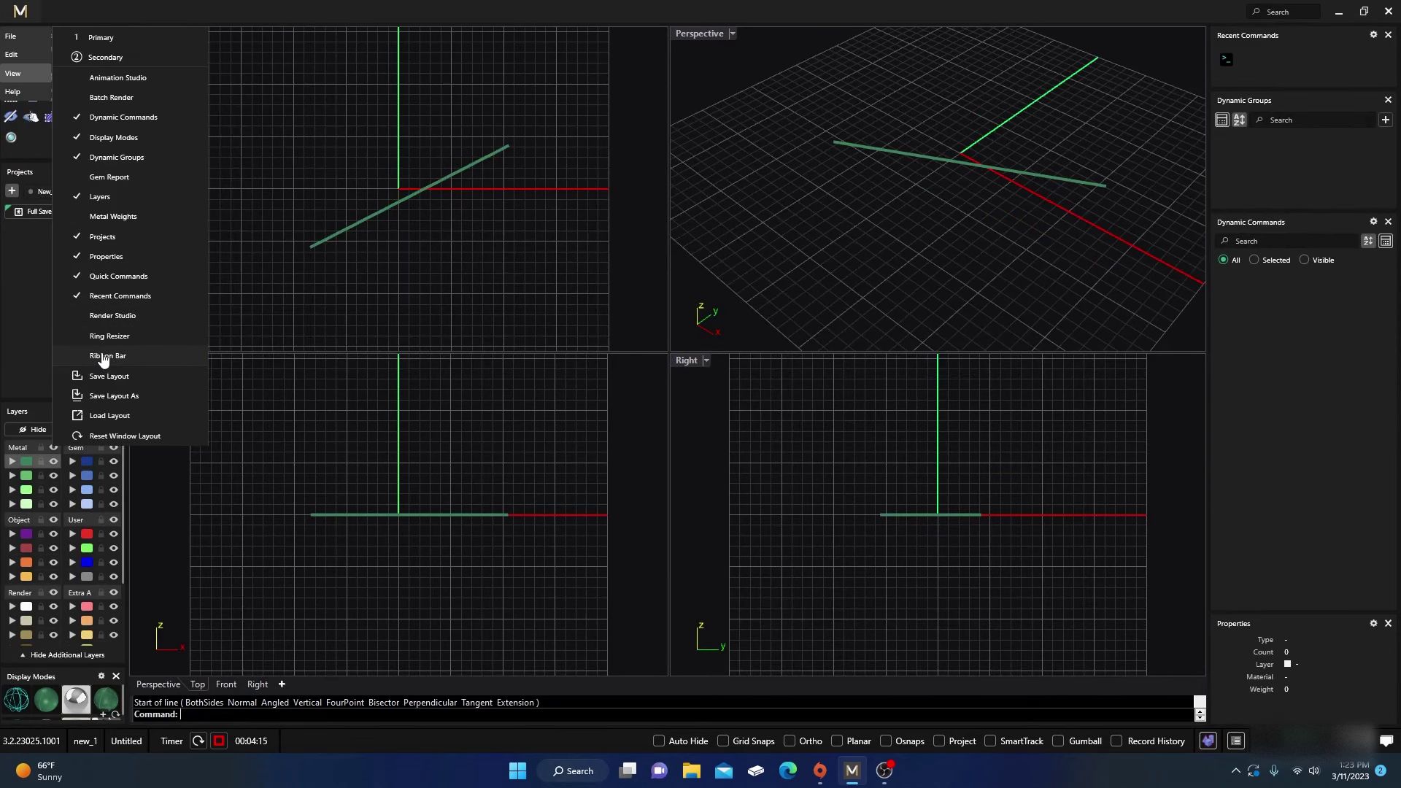
Show the Ribbon Bar in the workspace again.
left_click(109, 357)
left_click(233, 176)
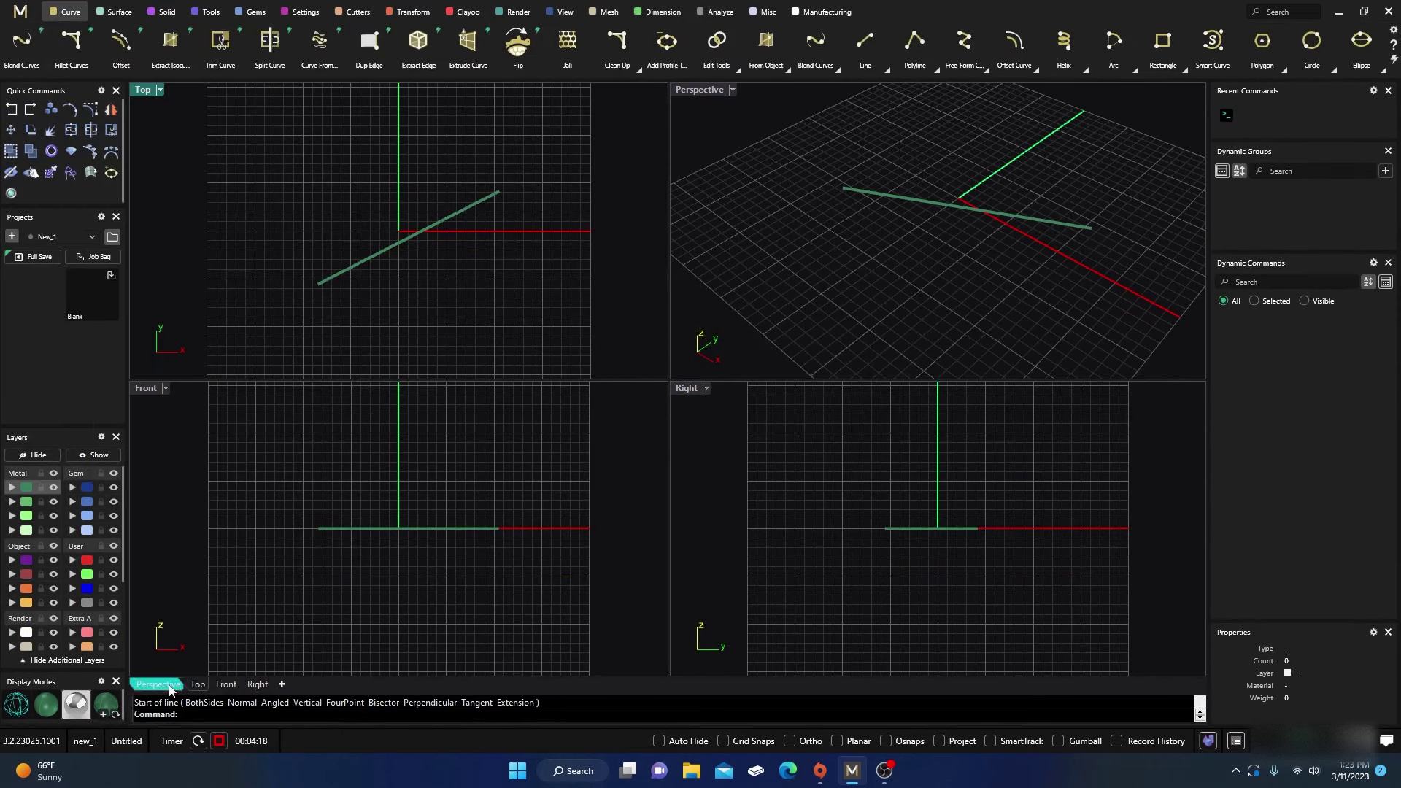
left_click(20, 11)
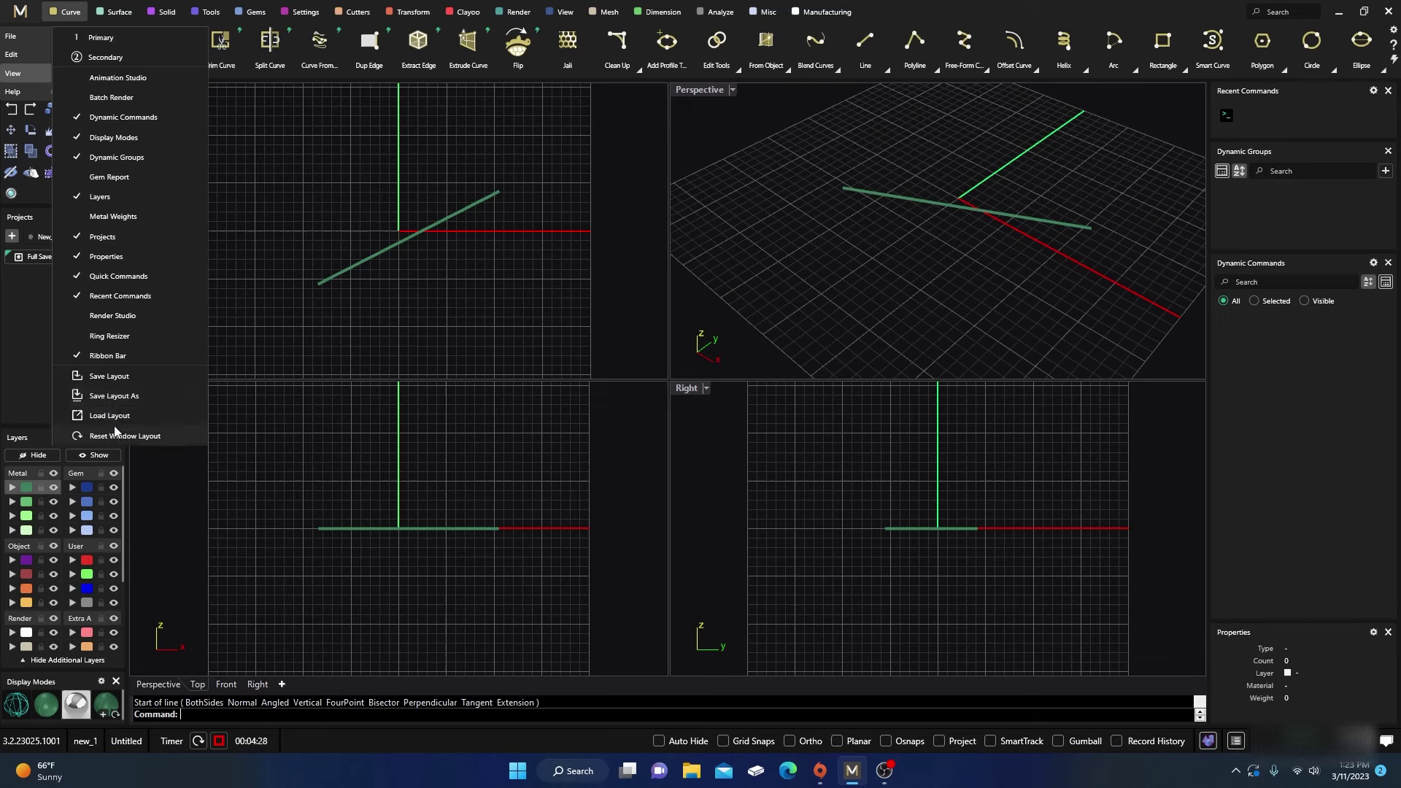
left_click(242, 218)
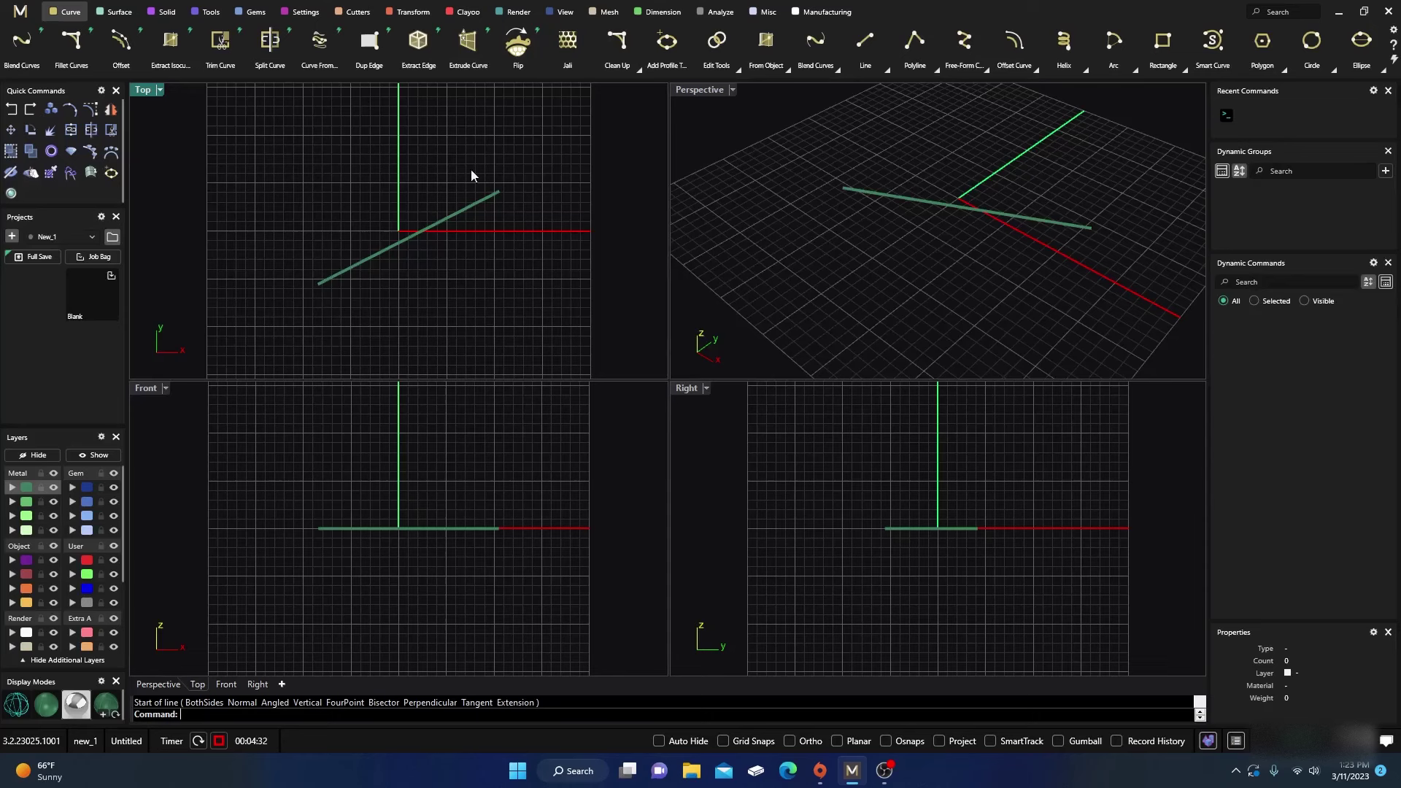
left_click(18, 13)
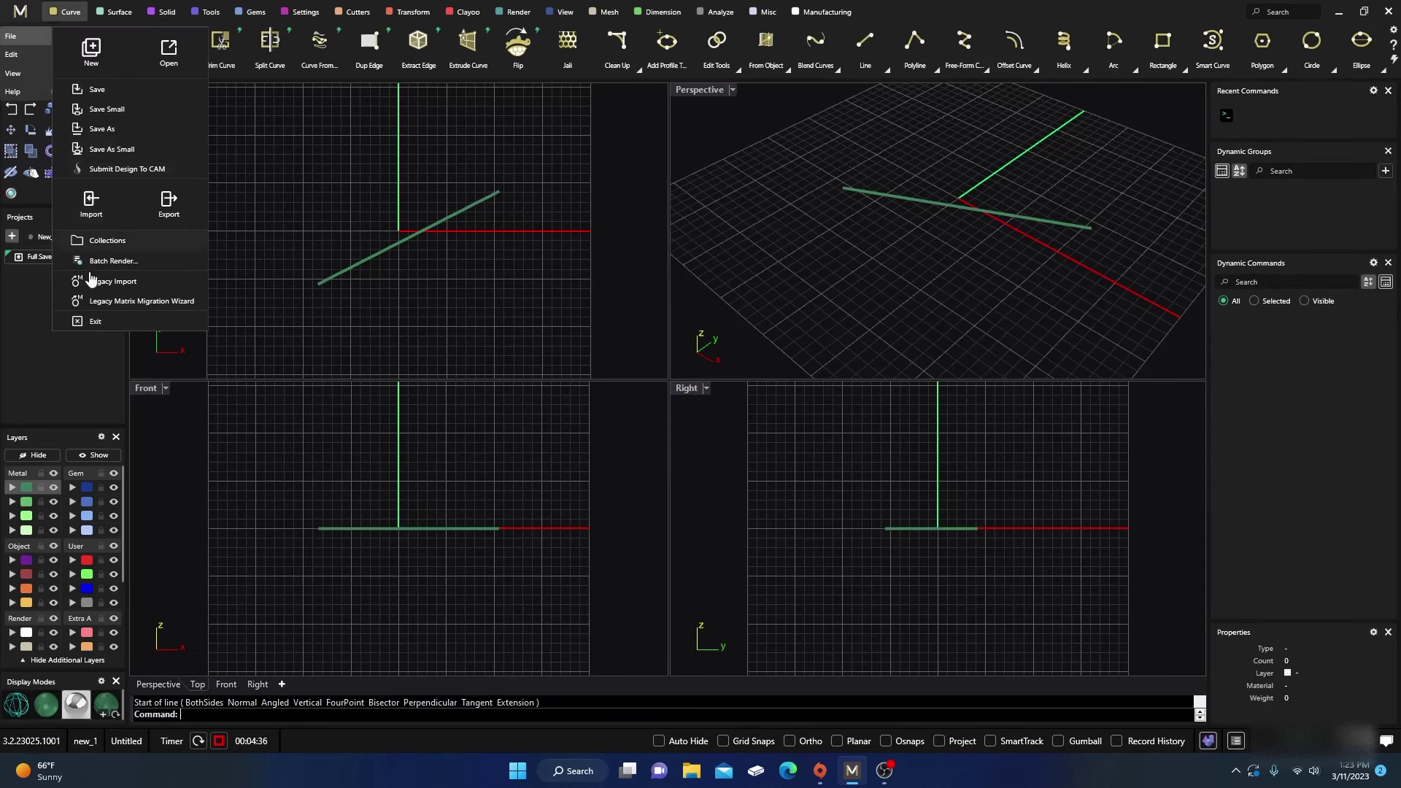
left_click(16, 76)
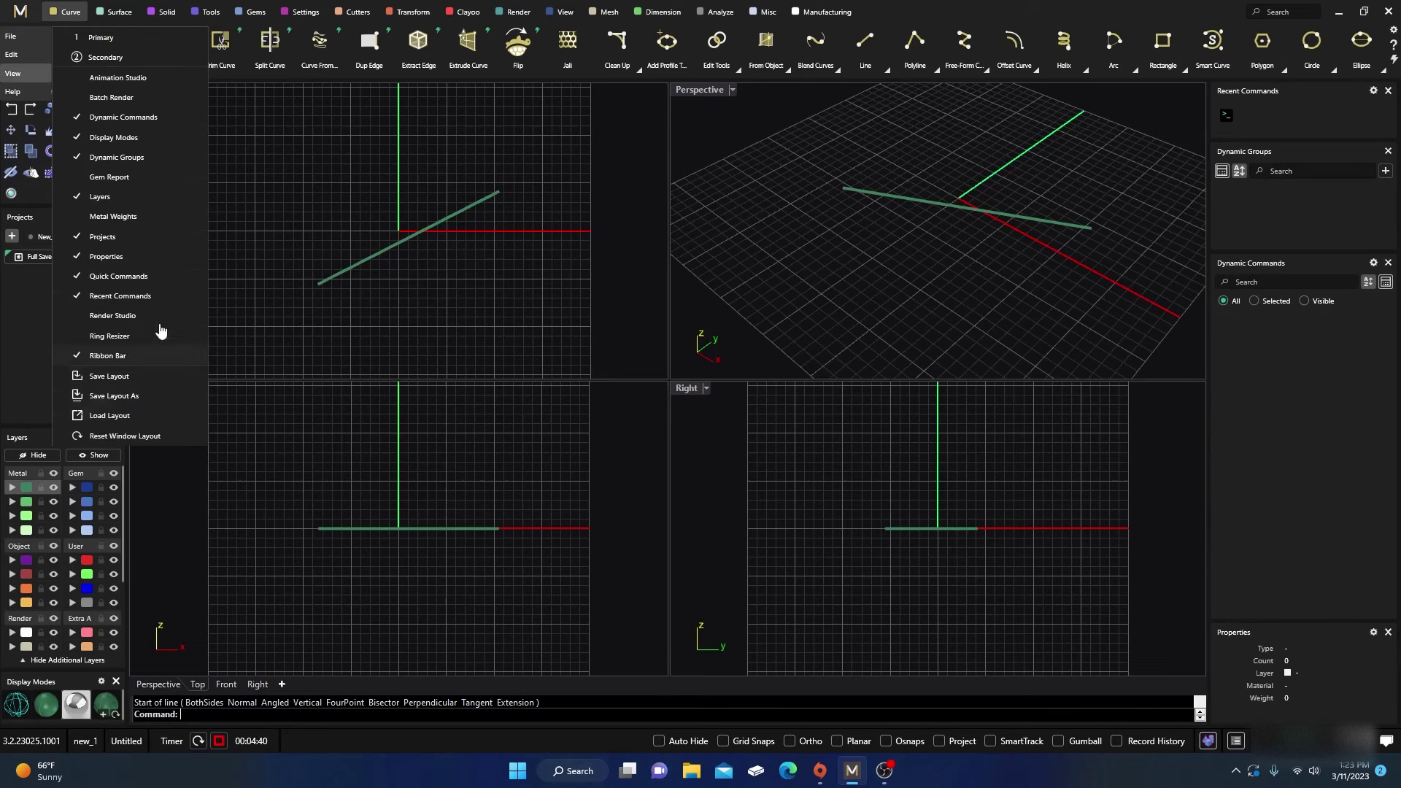
left_click(302, 185)
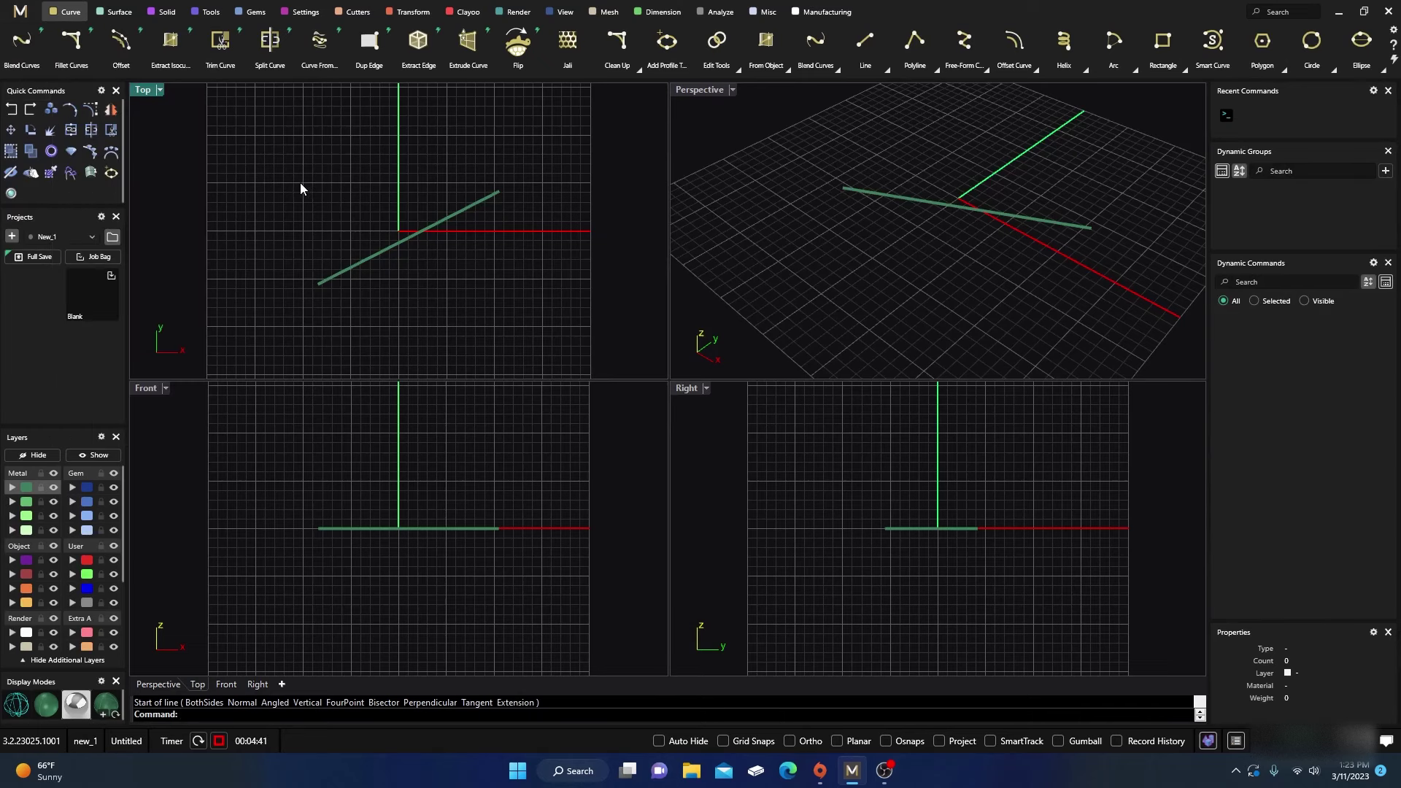
left_click(19, 12)
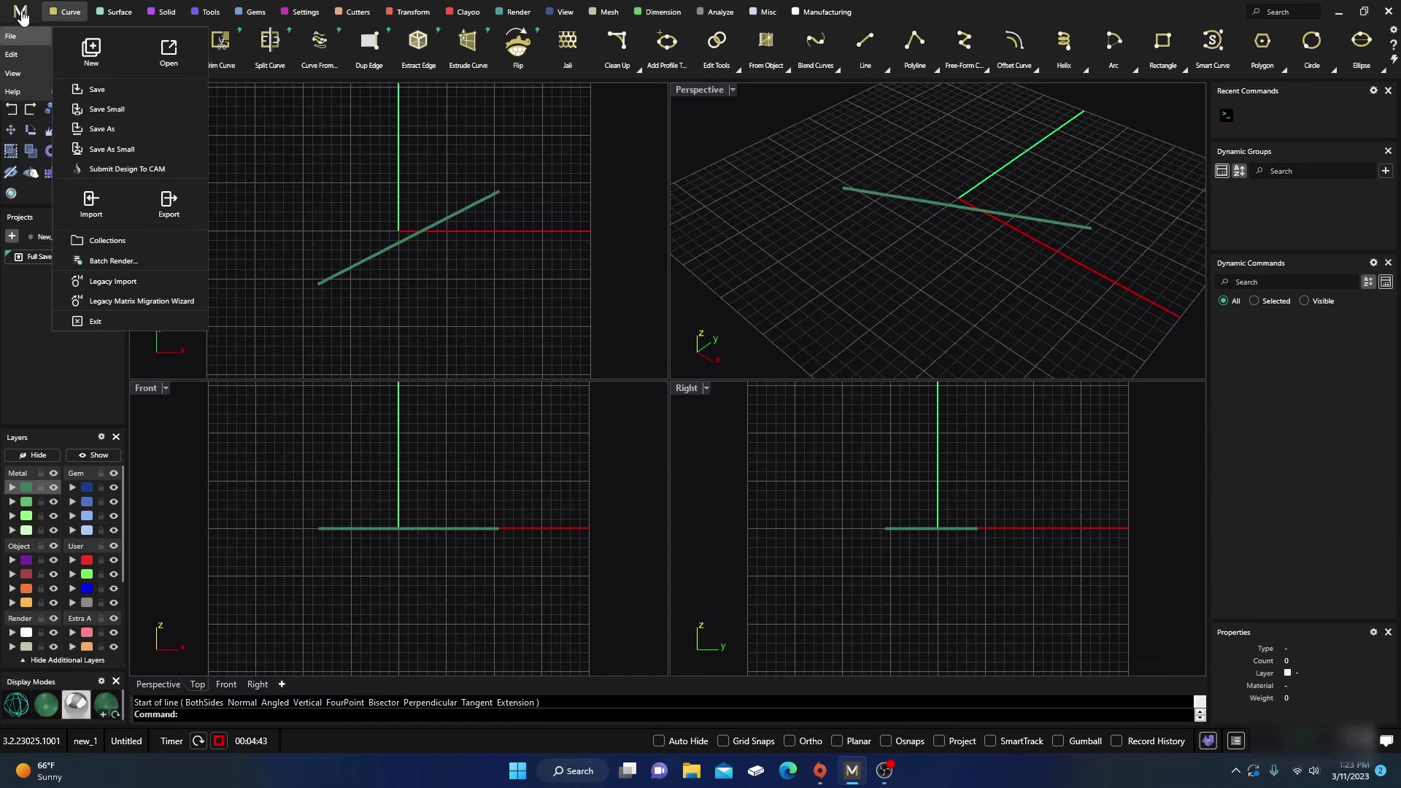
left_click(327, 192)
Open the Preferences, look over the Display Modes and Dynamic Commands pages, and close the dialog.
left_click(15, 16)
left_click(20, 63)
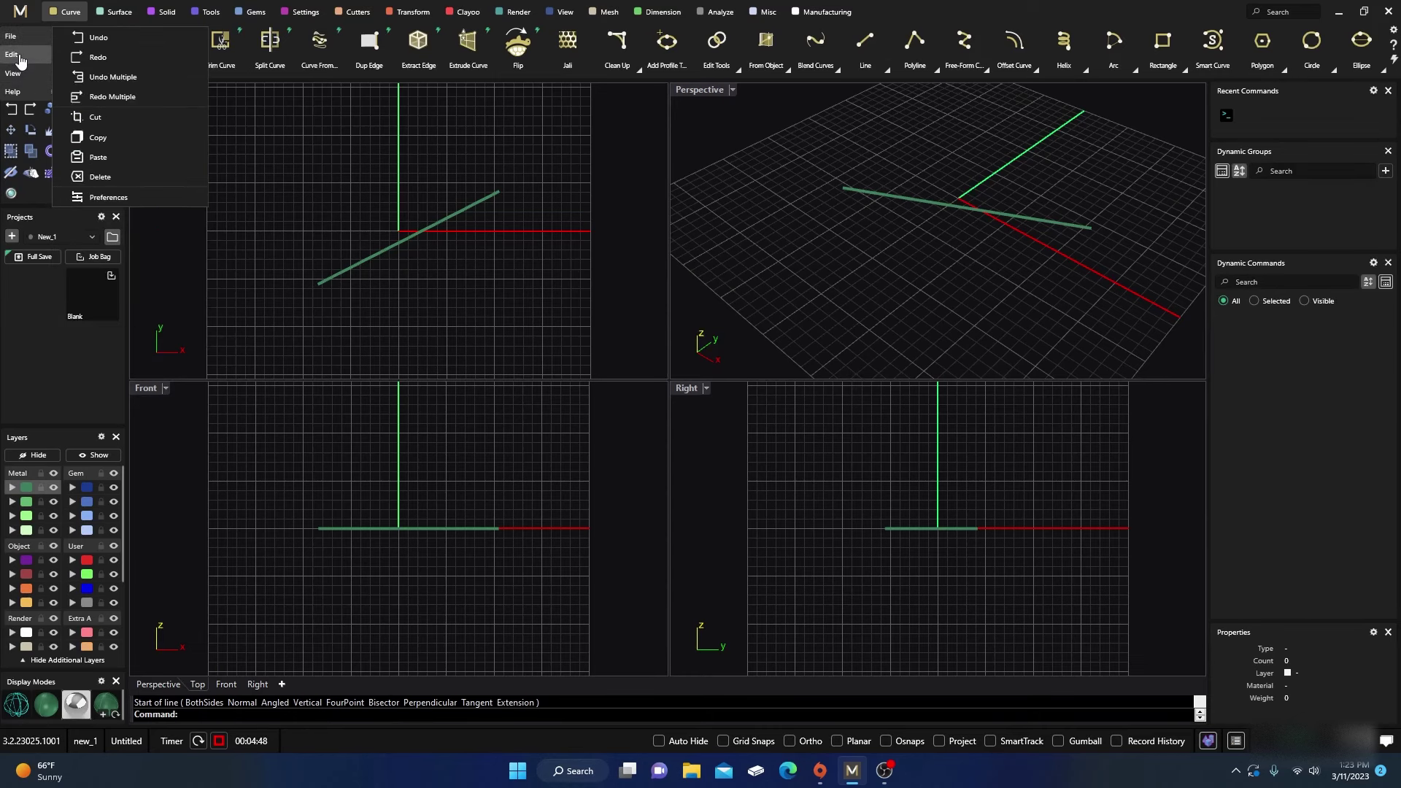
left_click(108, 197)
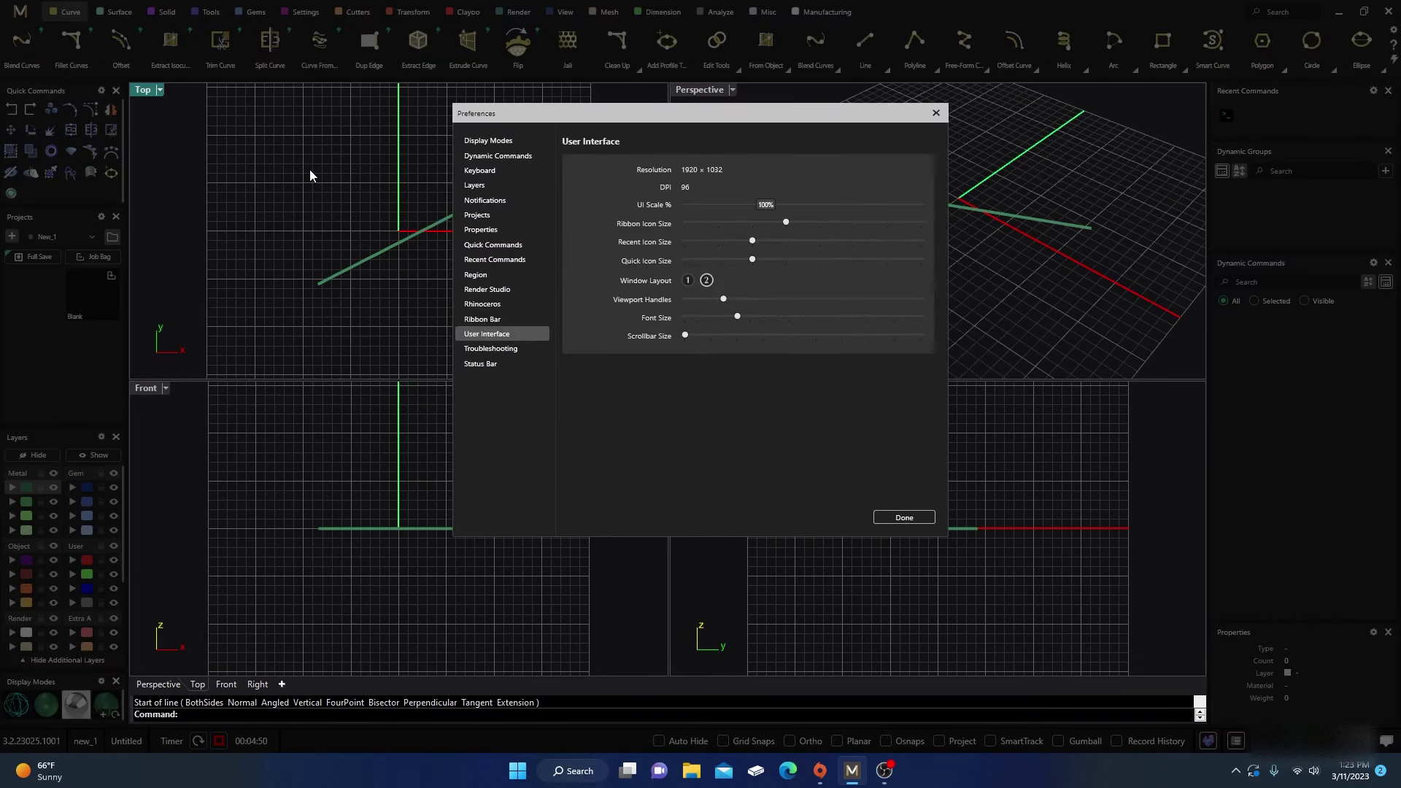
left_click_drag(597, 119, 554, 154)
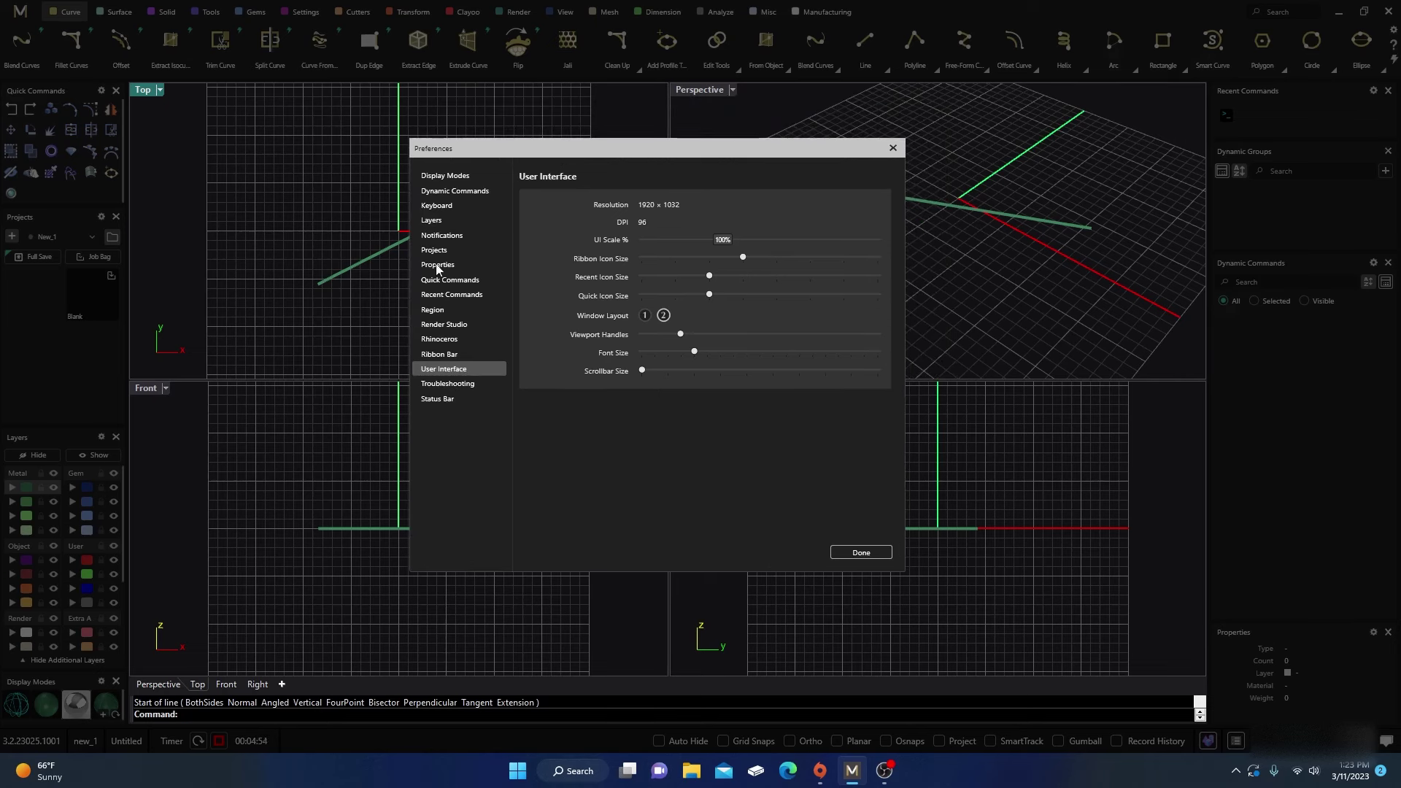
left_click(440, 178)
left_click(441, 193)
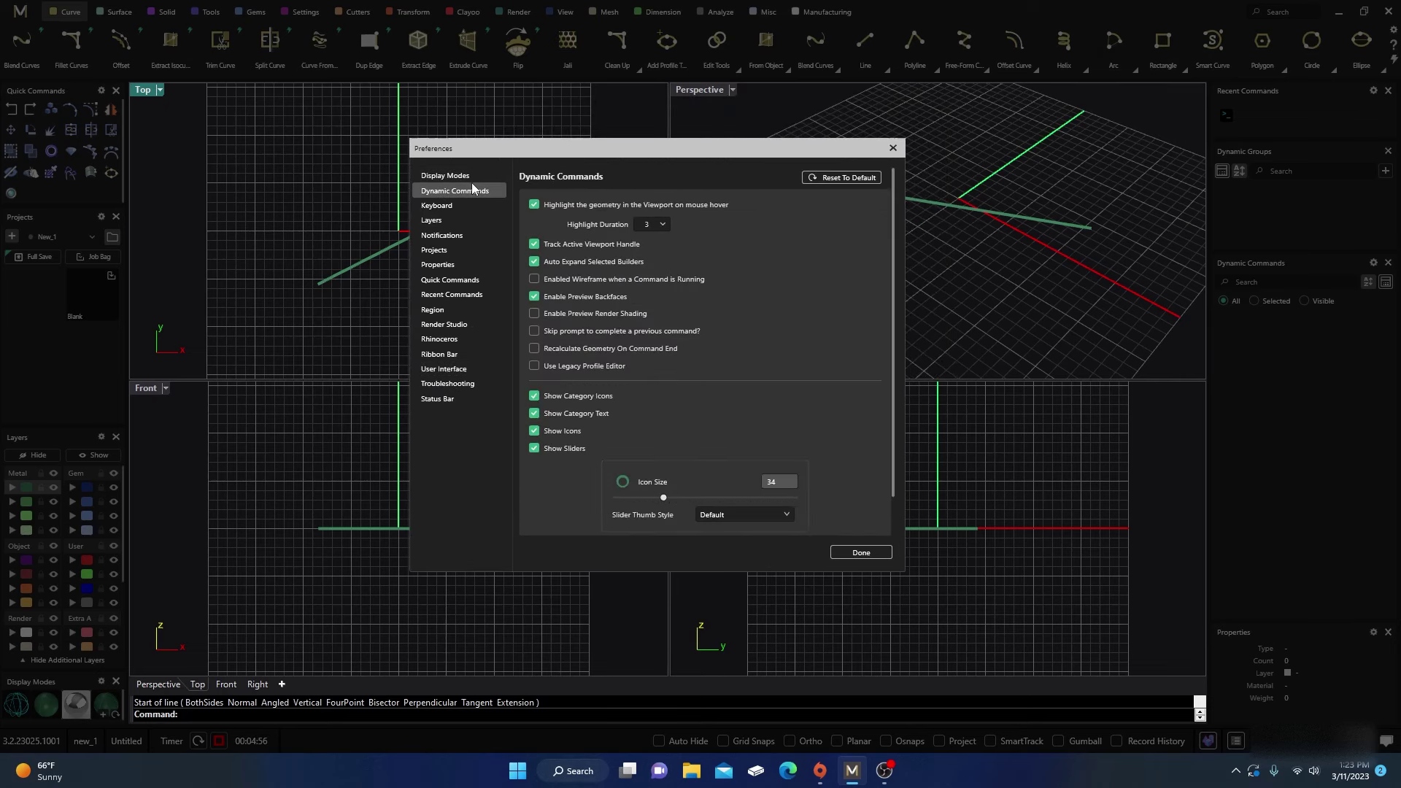
left_click(893, 148)
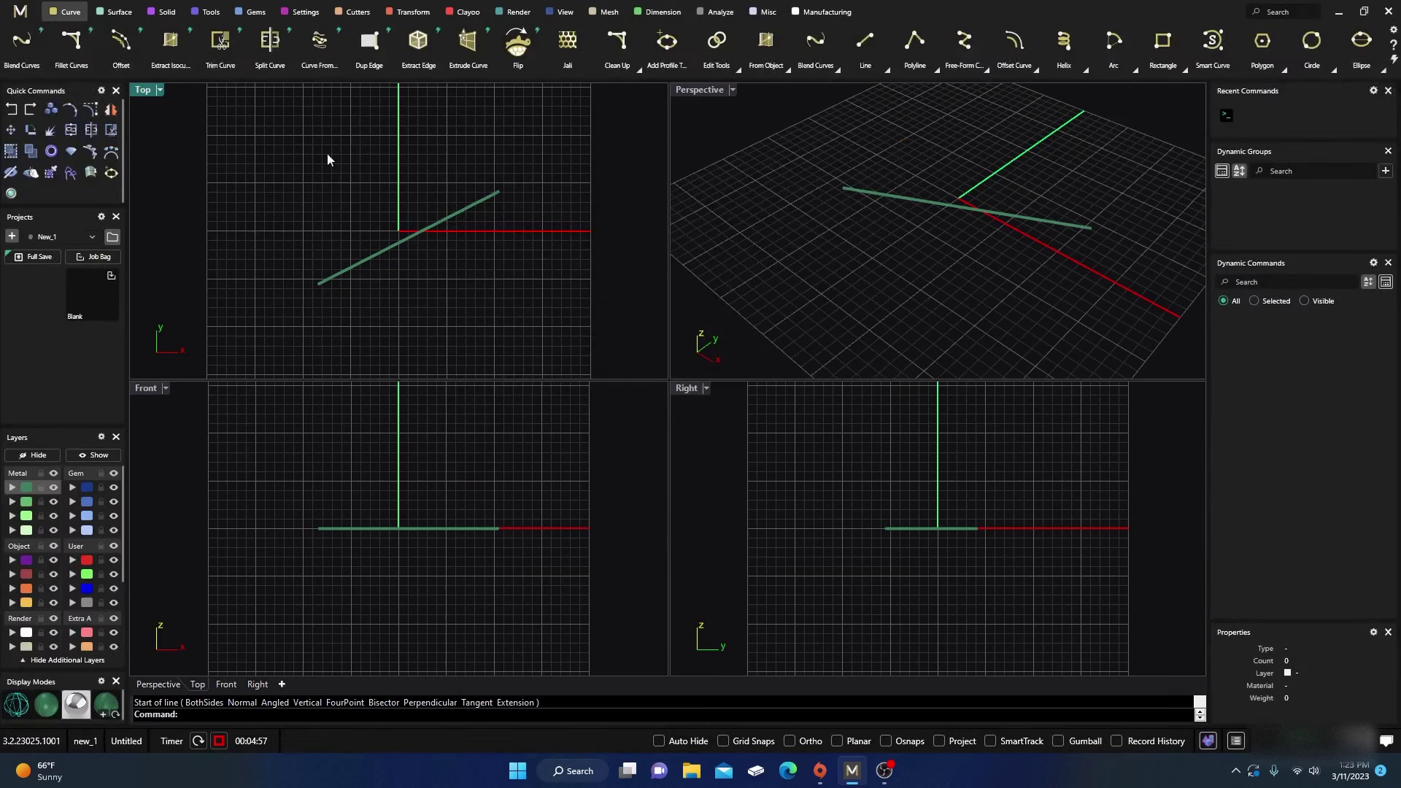
Open the Quick Commands panel's settings, look at the Keyboard and Layers preferences, and close the dialog.
left_click(101, 91)
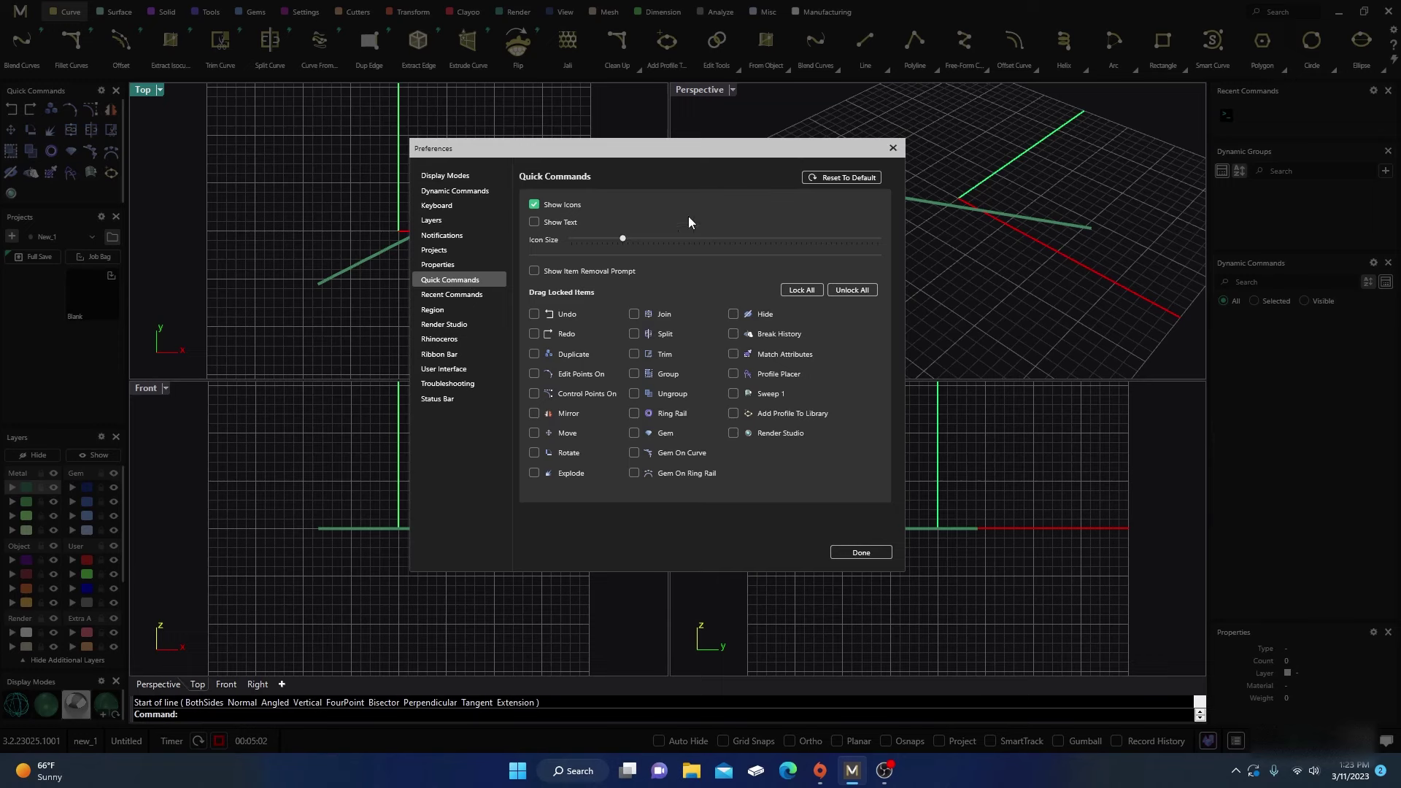
left_click(436, 208)
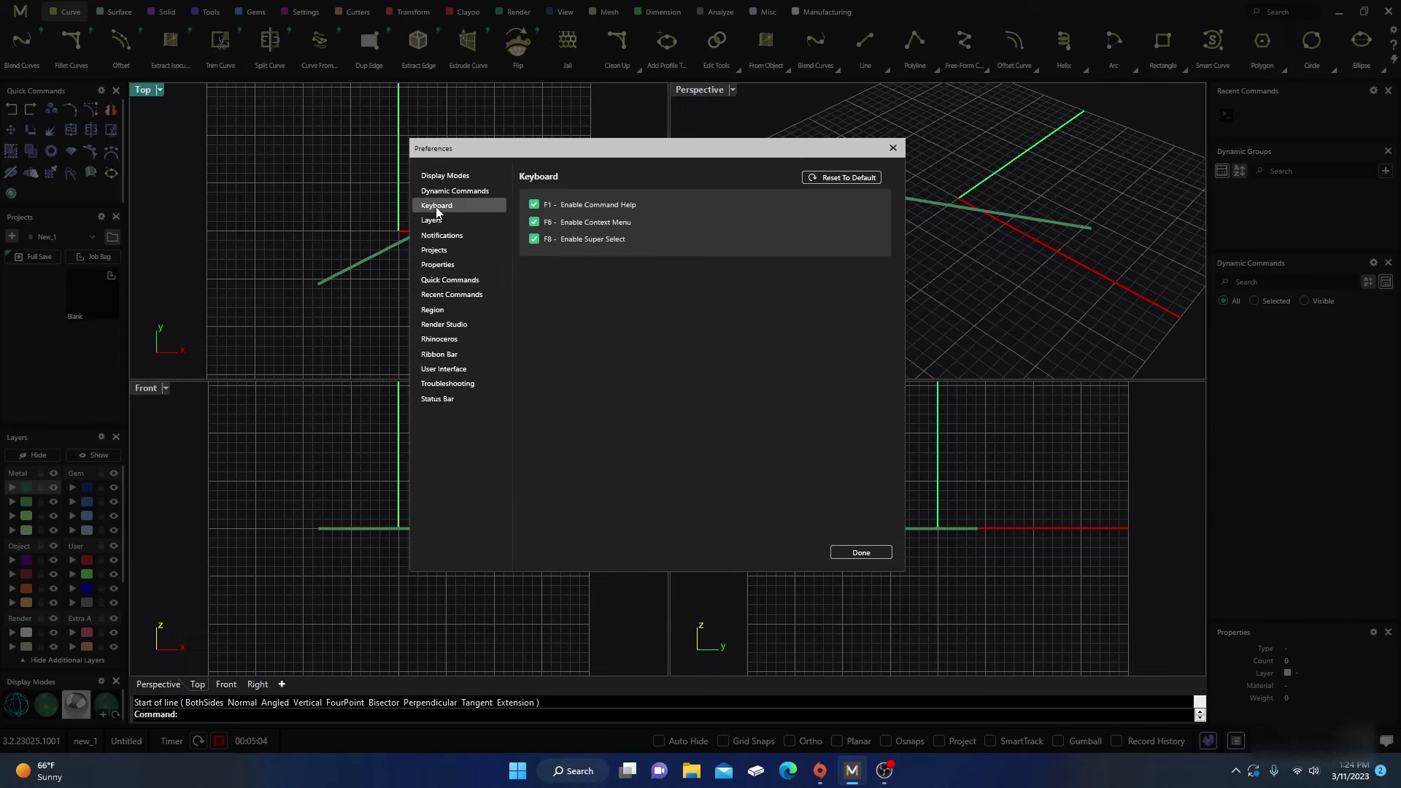
key("Down")
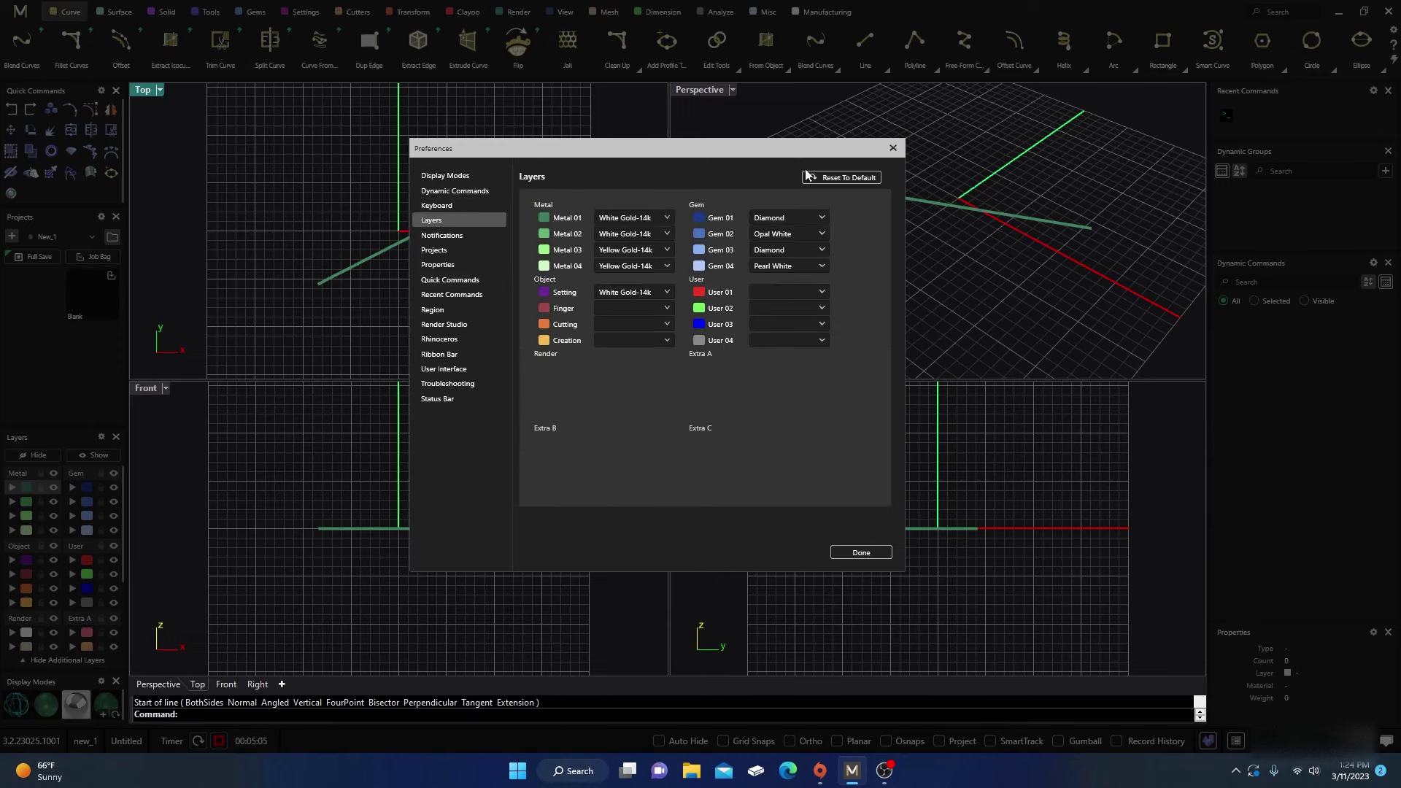
left_click(890, 150)
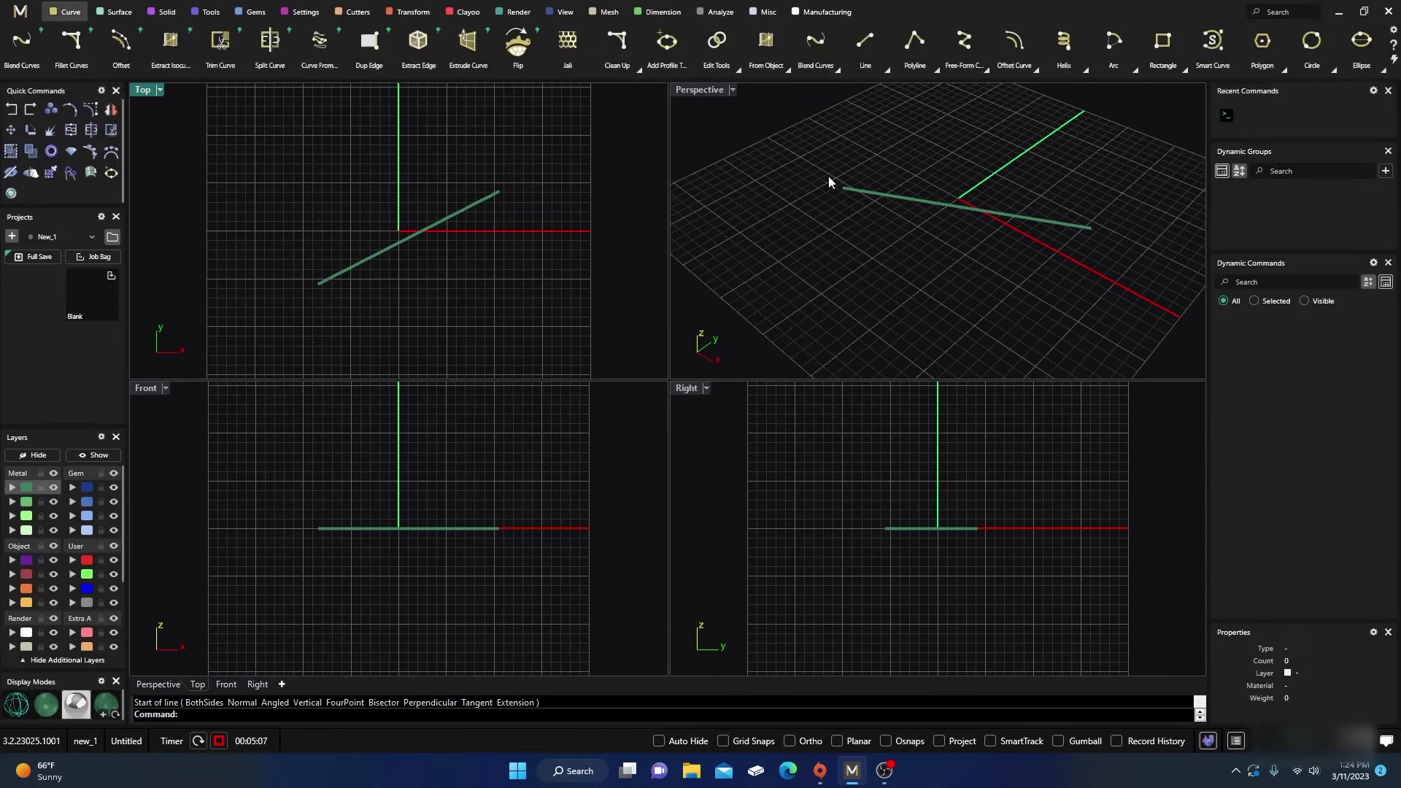
Open the Layers panel's settings, review the Status Bar and Troubleshooting preferences, and close the dialog.
left_click(101, 436)
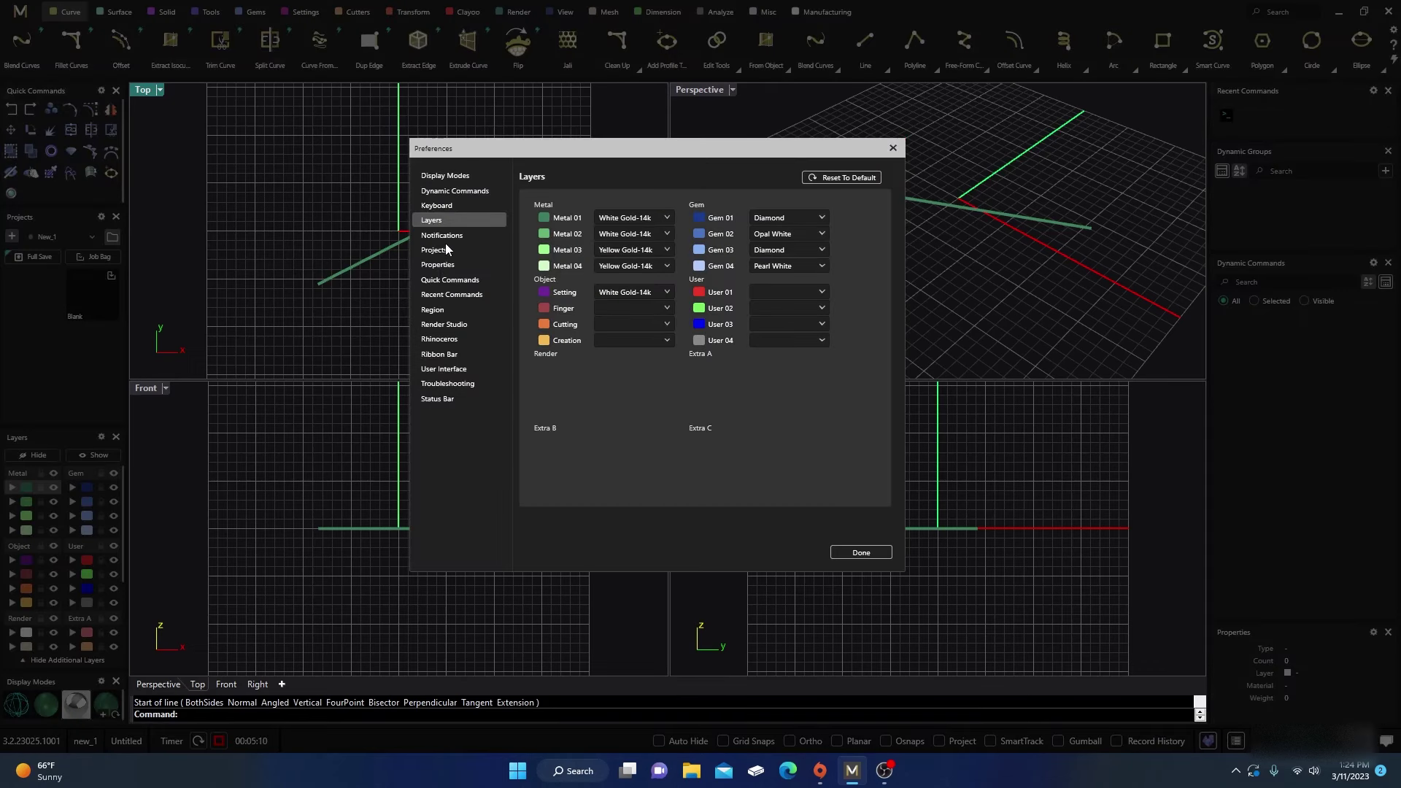
left_click(438, 399)
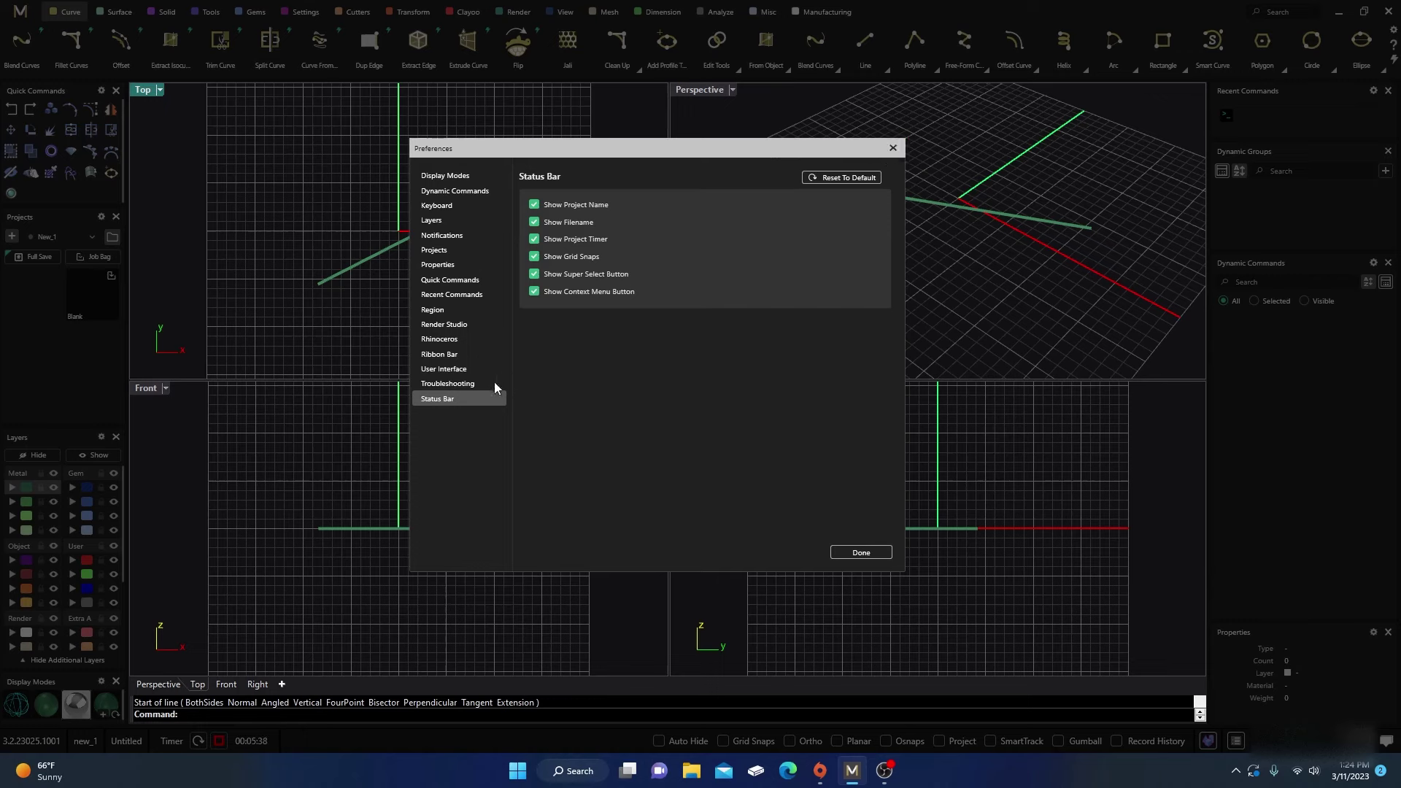
left_click(441, 386)
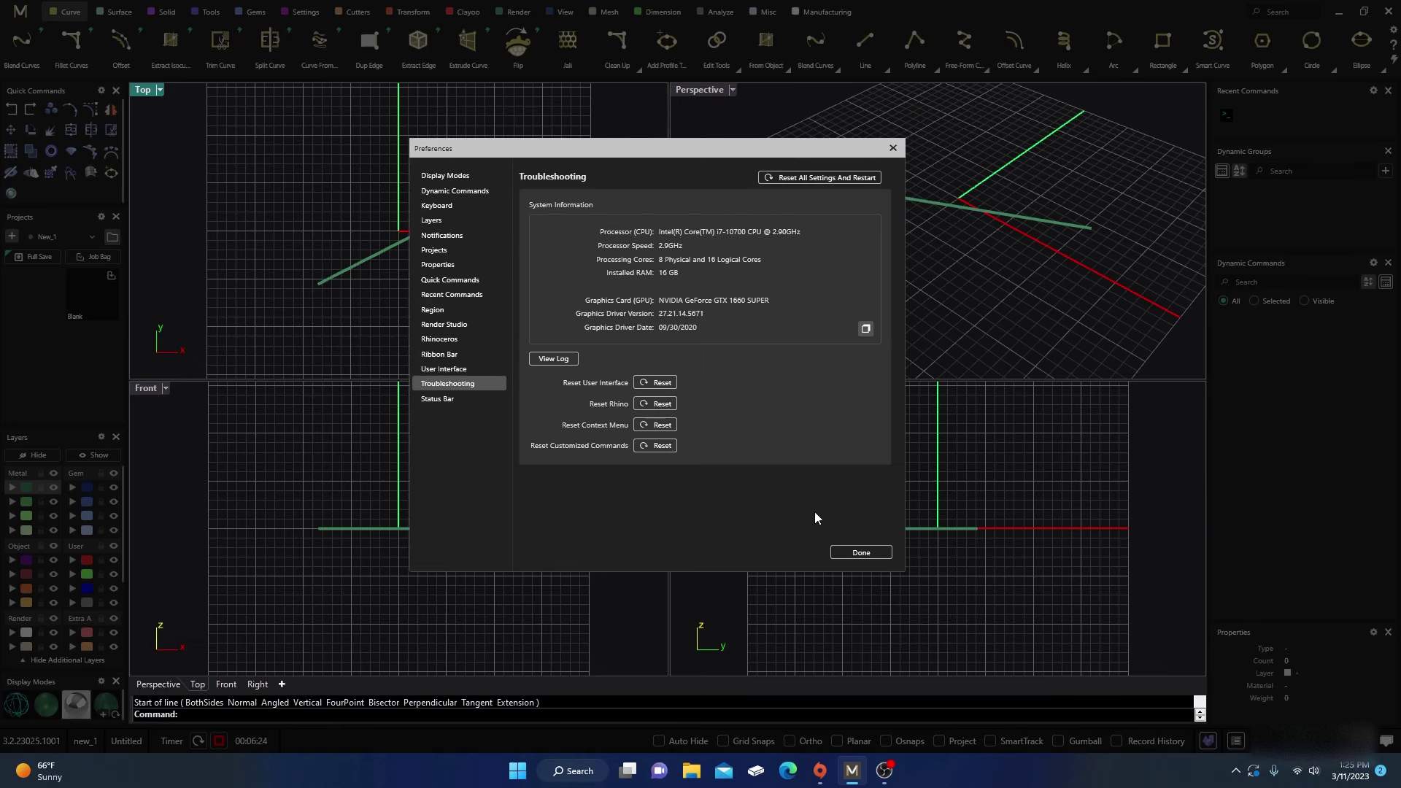
left_click(854, 555)
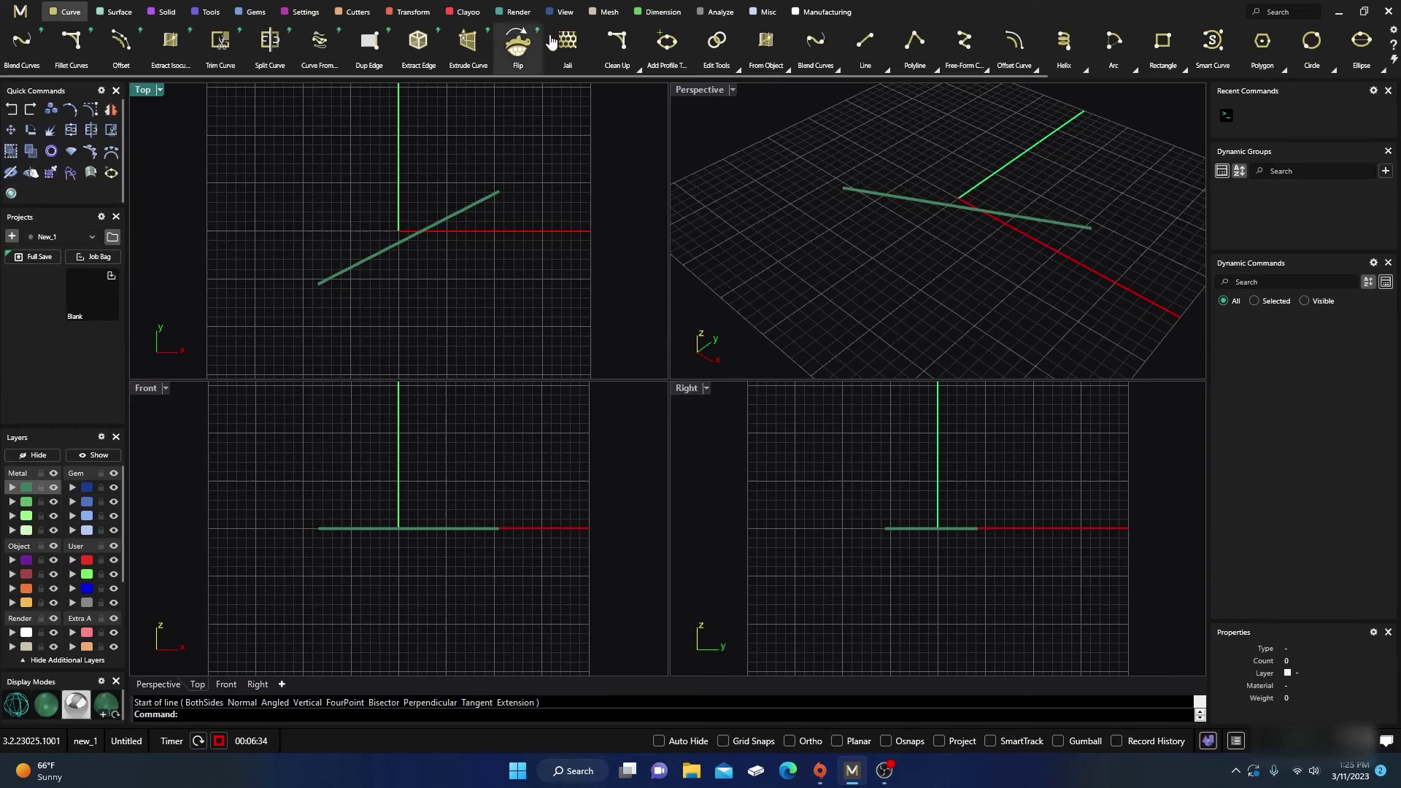
Browse the Curve commands and filter the ribbon to show only the commands with the green marker.
scroll(290, 51, "down", 5)
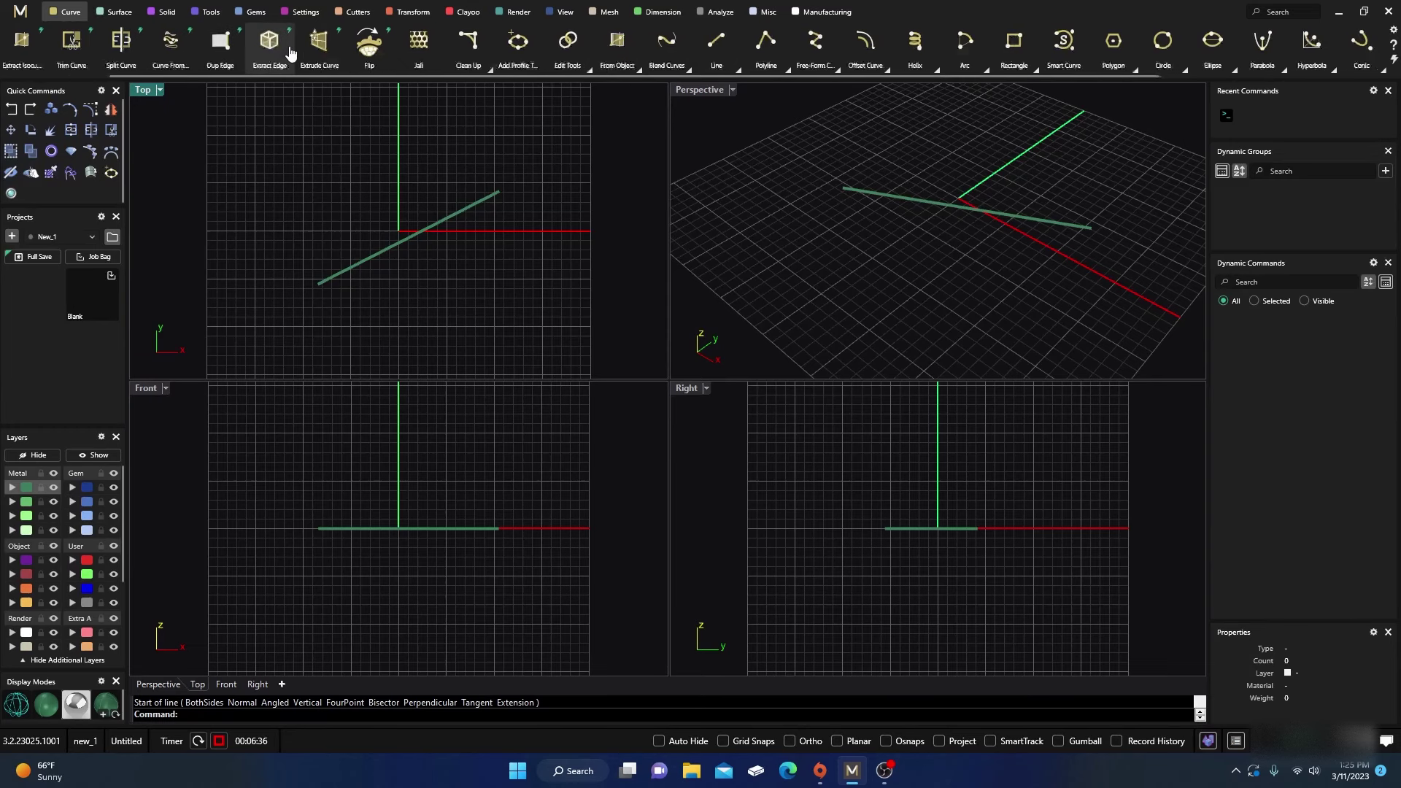
scroll(289, 51, "up", 5)
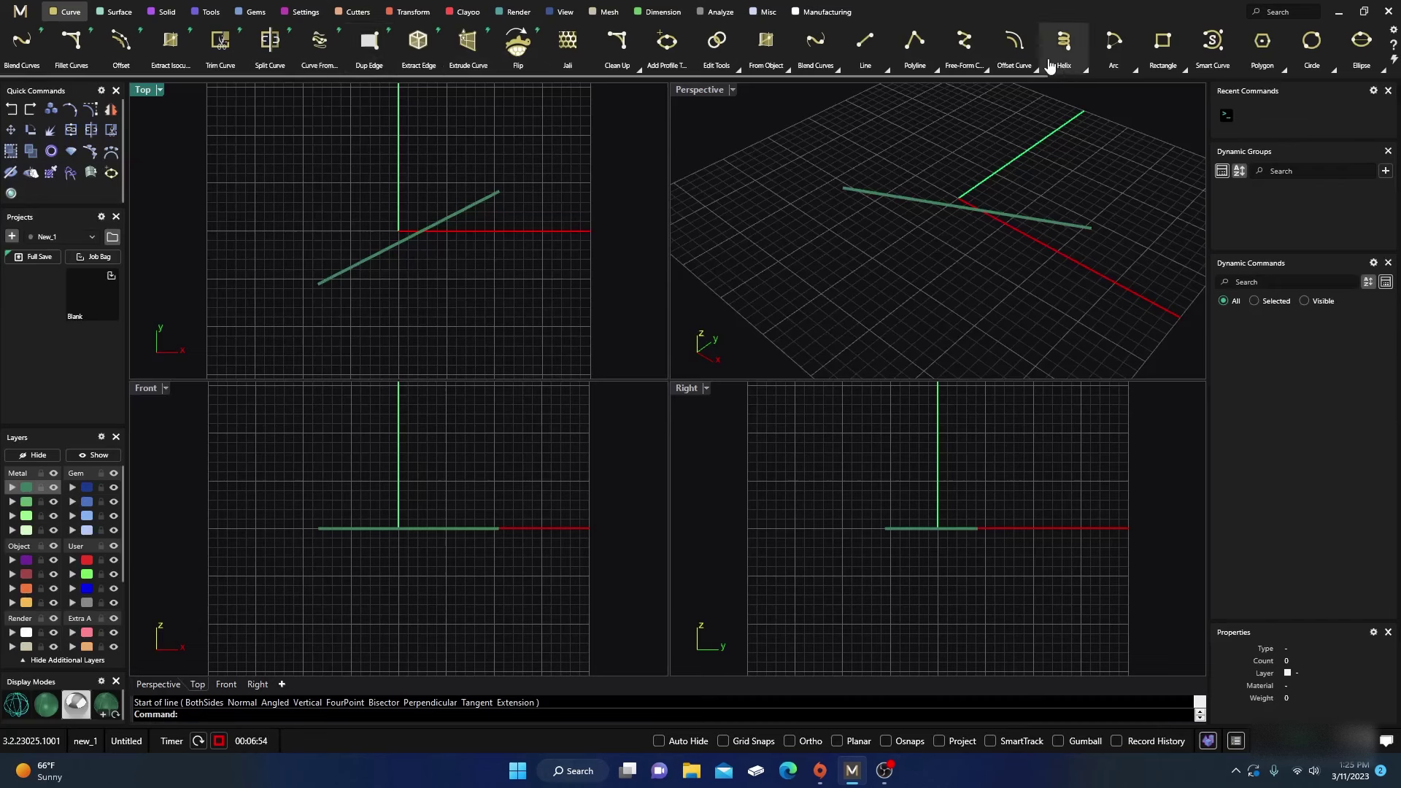
left_click(1393, 60)
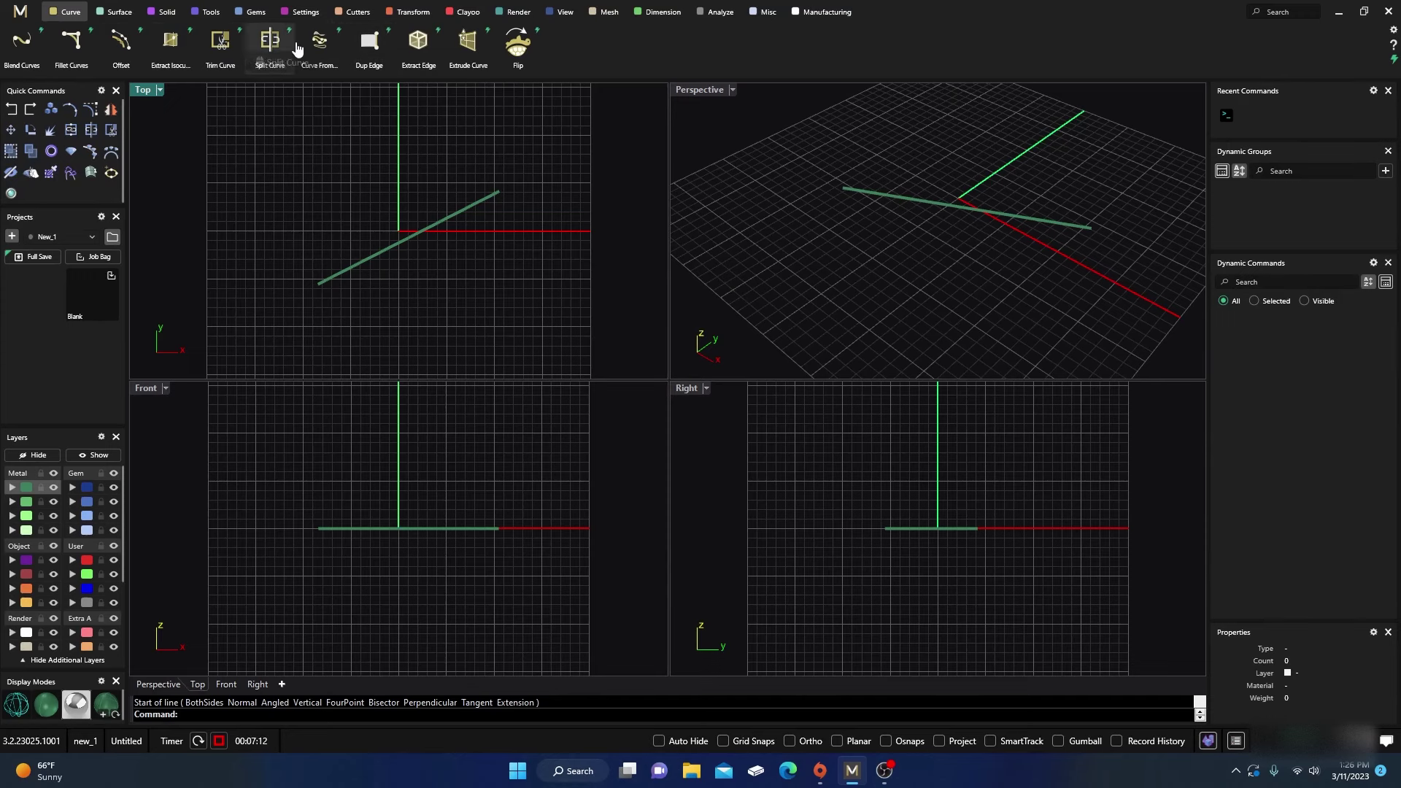
Look through the ribbon's command categories, including Solid, Tools, Curve, Surface, Gems, Settings, Cutters and Transform.
left_click(165, 13)
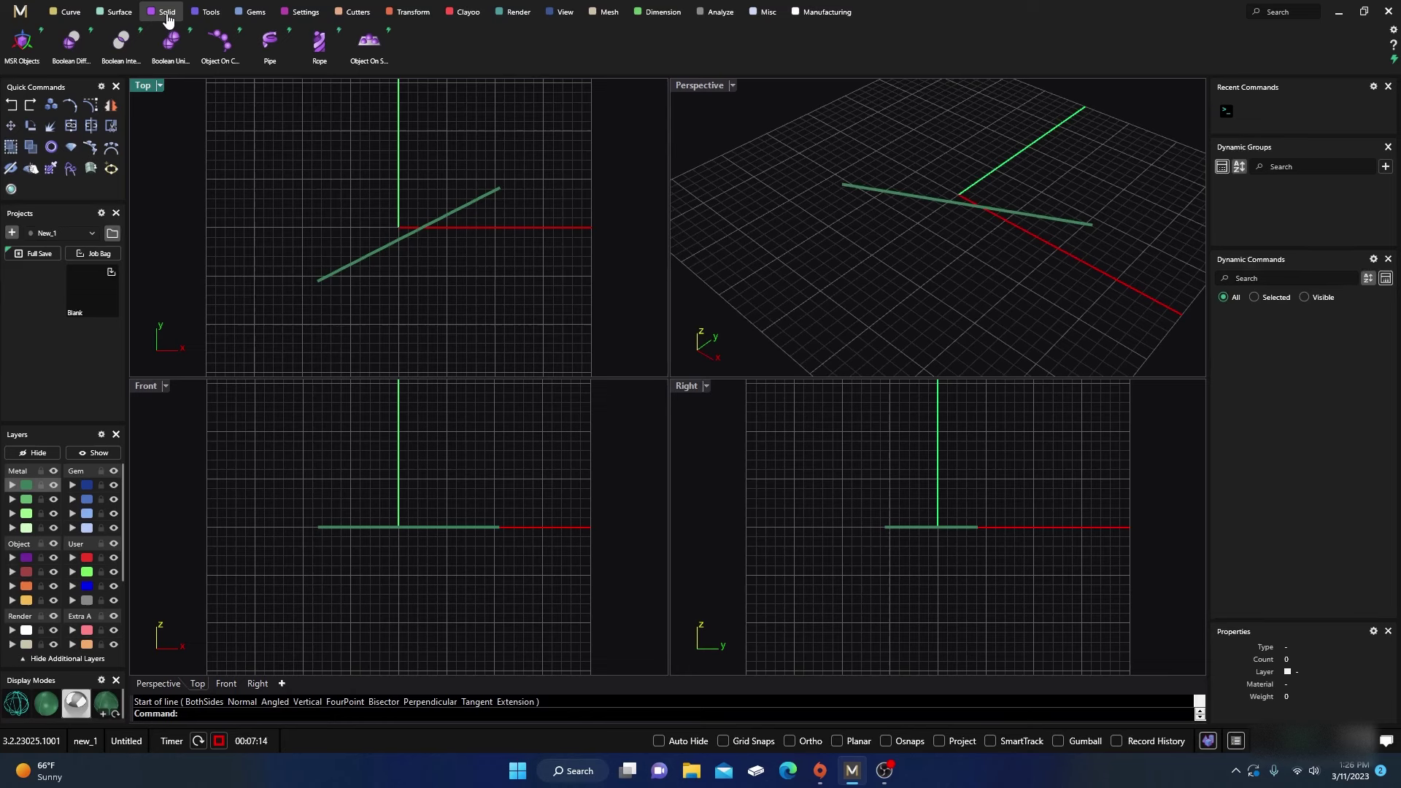
left_click(207, 12)
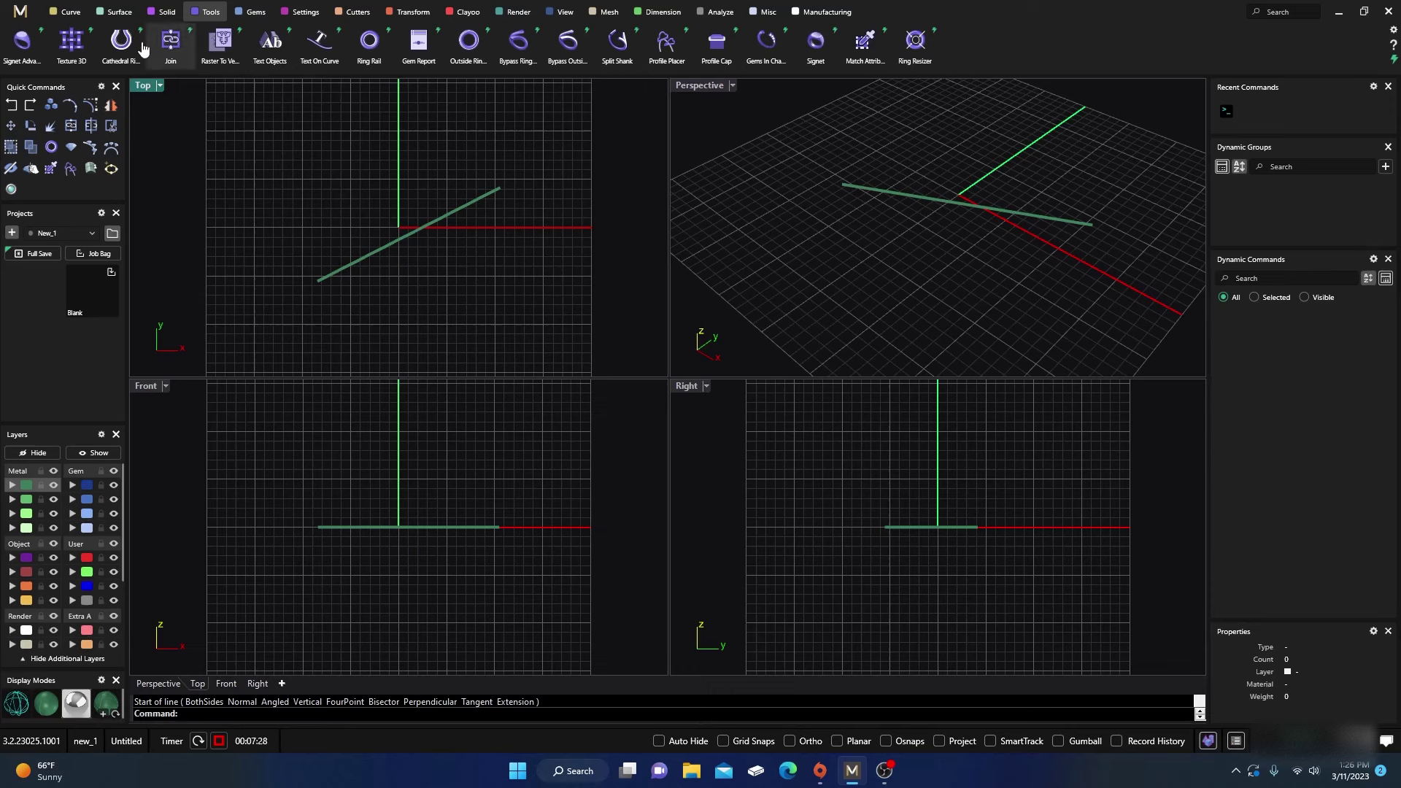
left_click(68, 13)
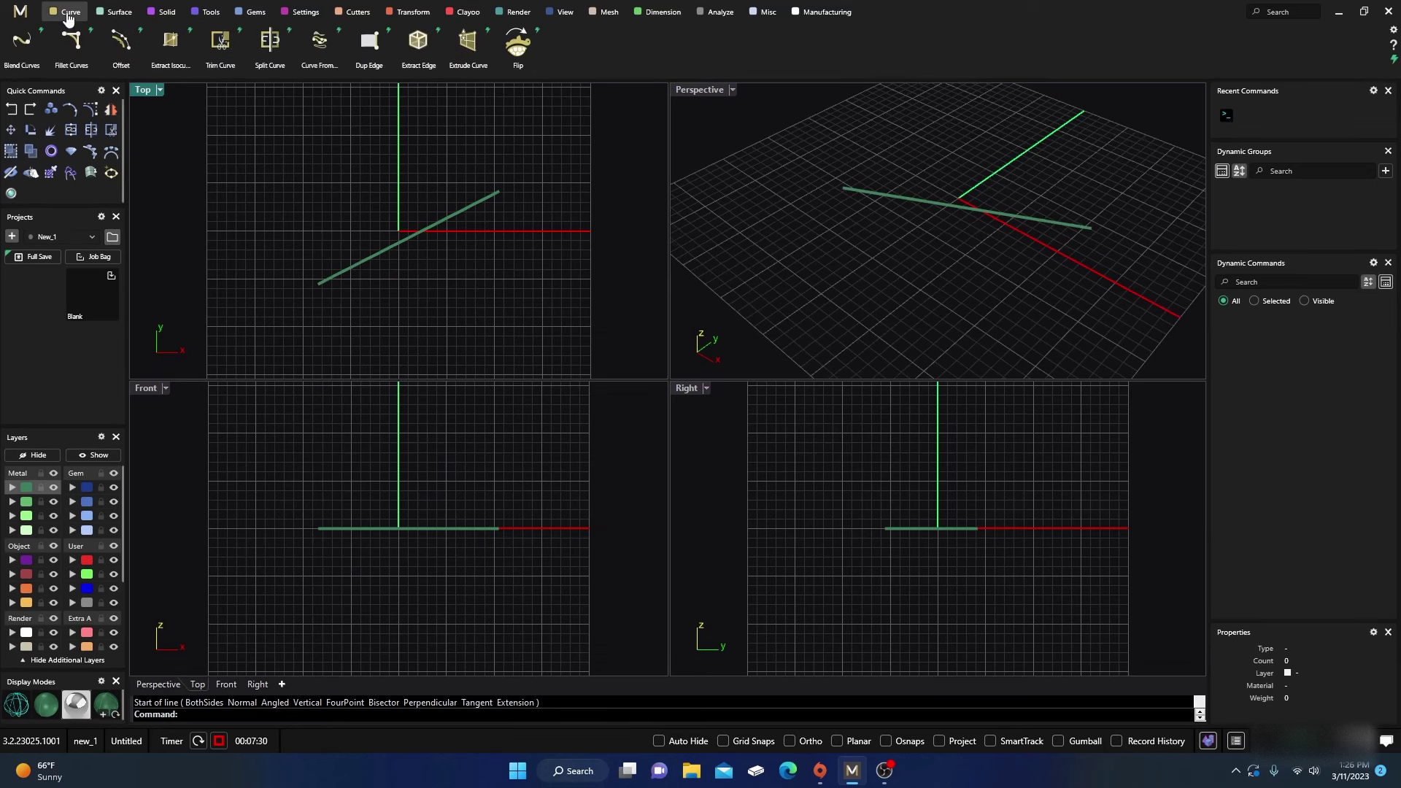
left_click(125, 15)
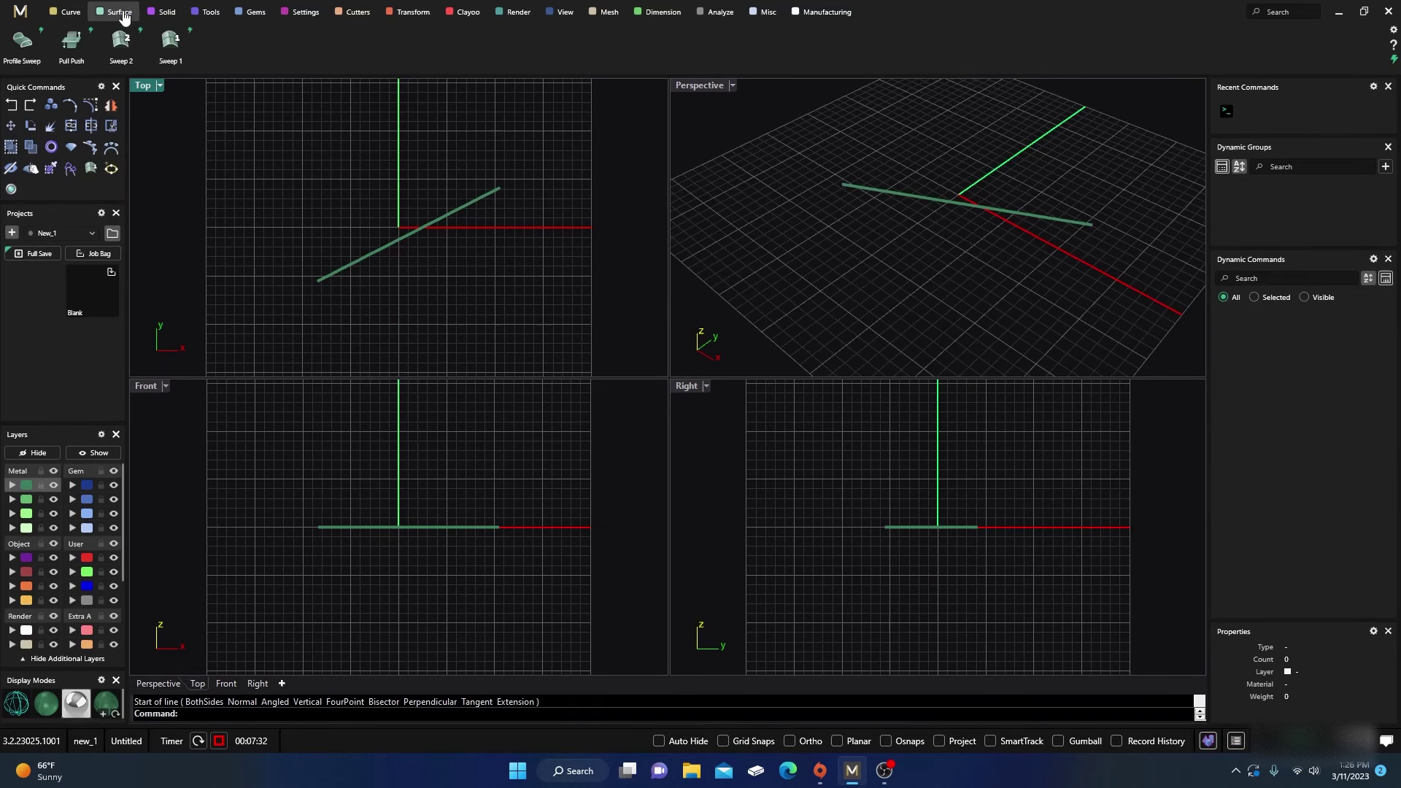
left_click(164, 14)
left_click(219, 15)
left_click(257, 15)
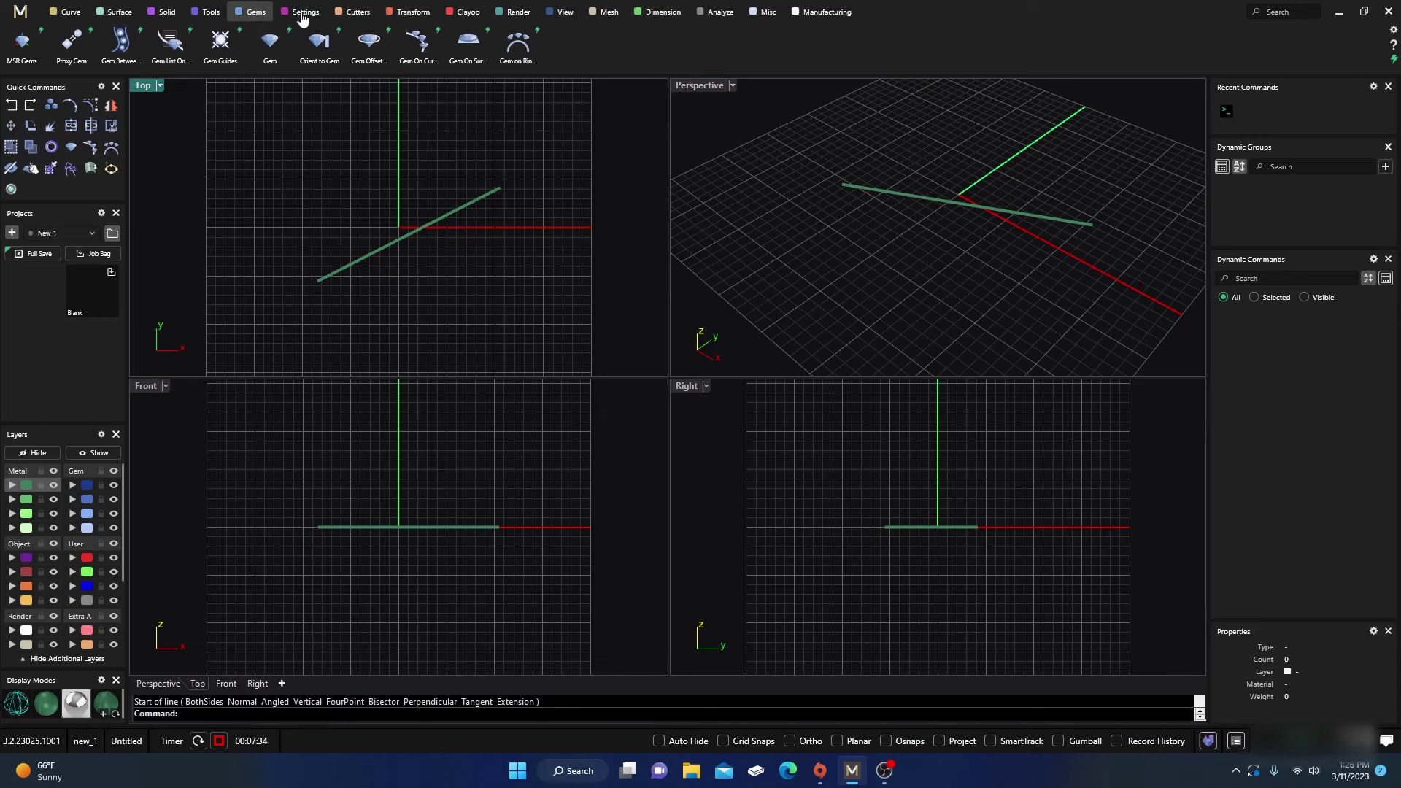
left_click(316, 15)
left_click(356, 15)
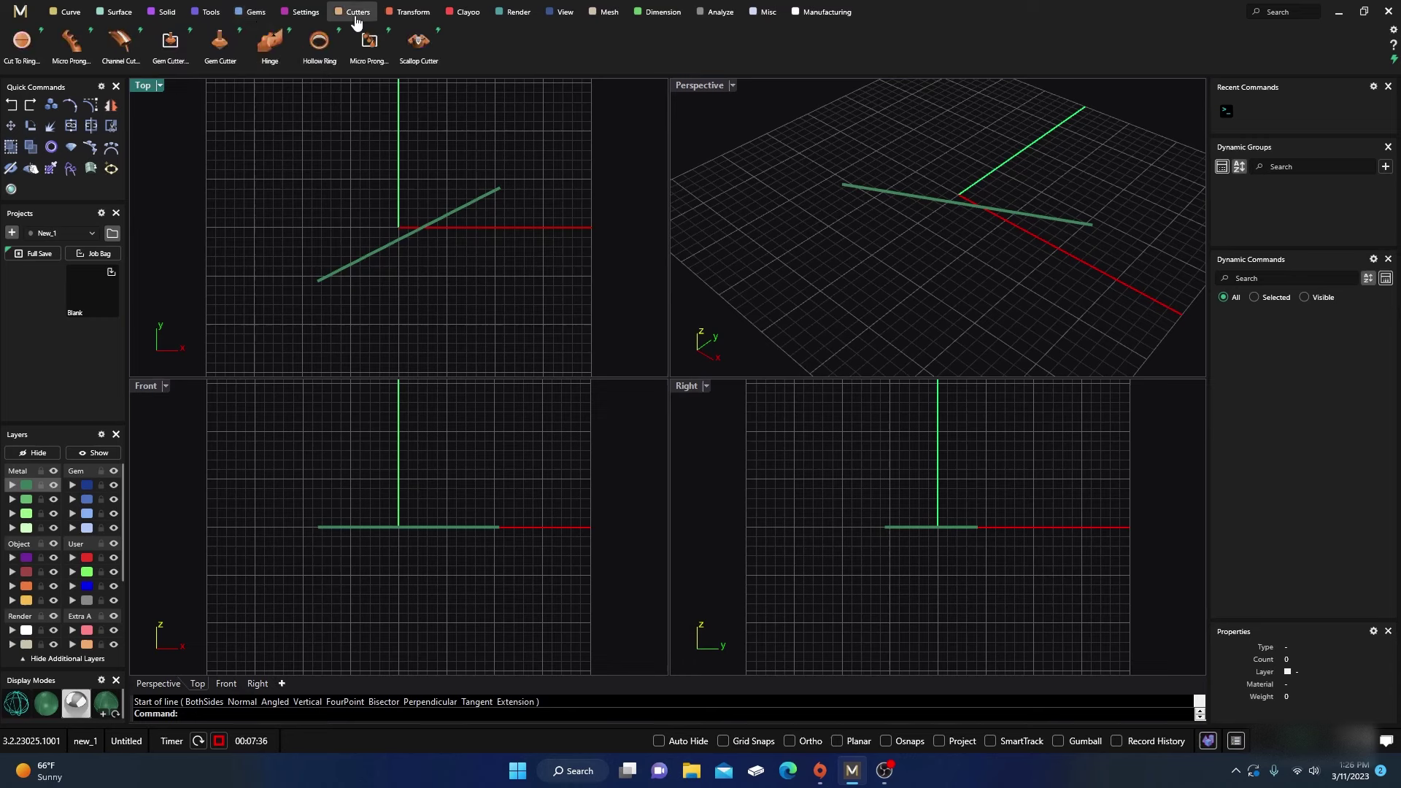
left_click(407, 14)
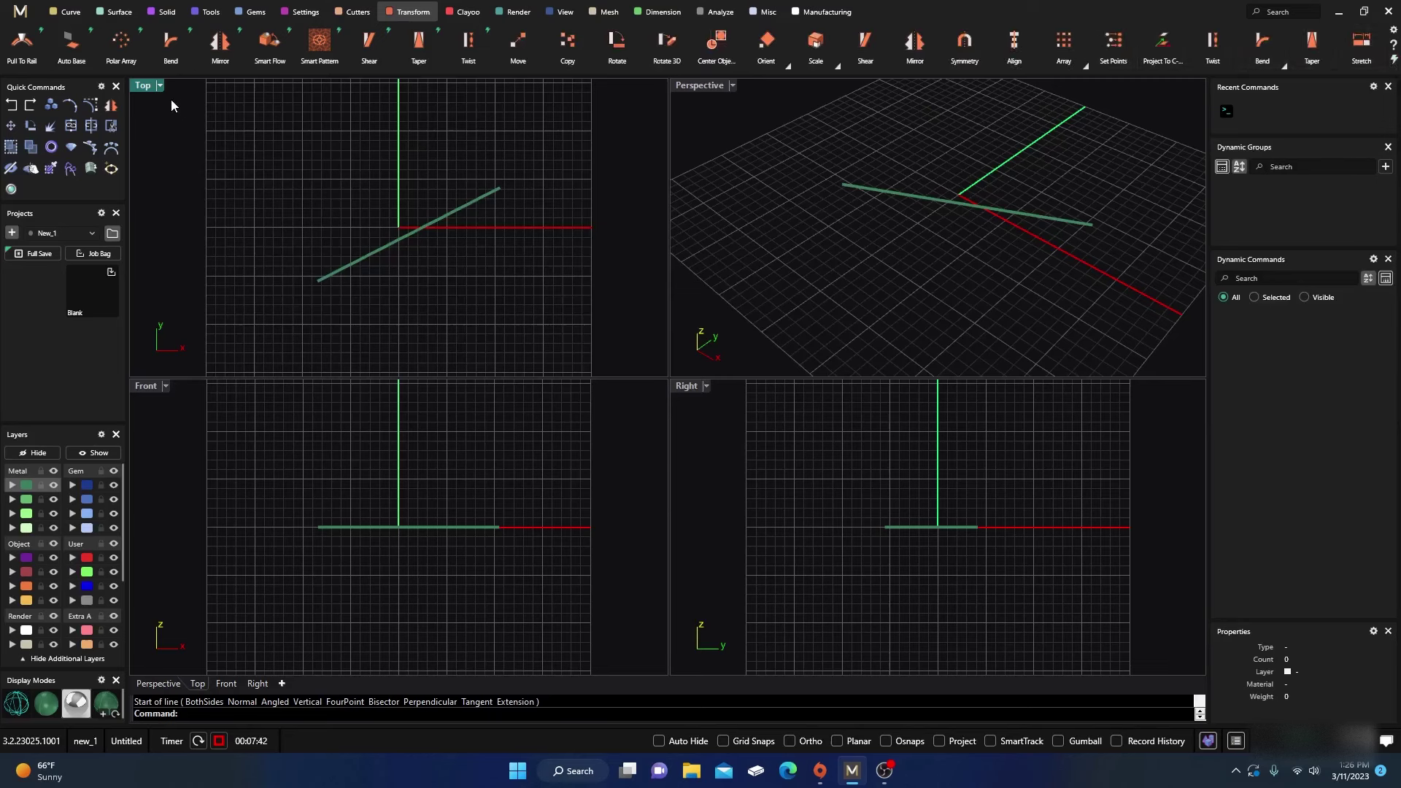
Examine the full set of Curve commands on the ribbon, including the variants offered by the Circle command.
left_click(70, 13)
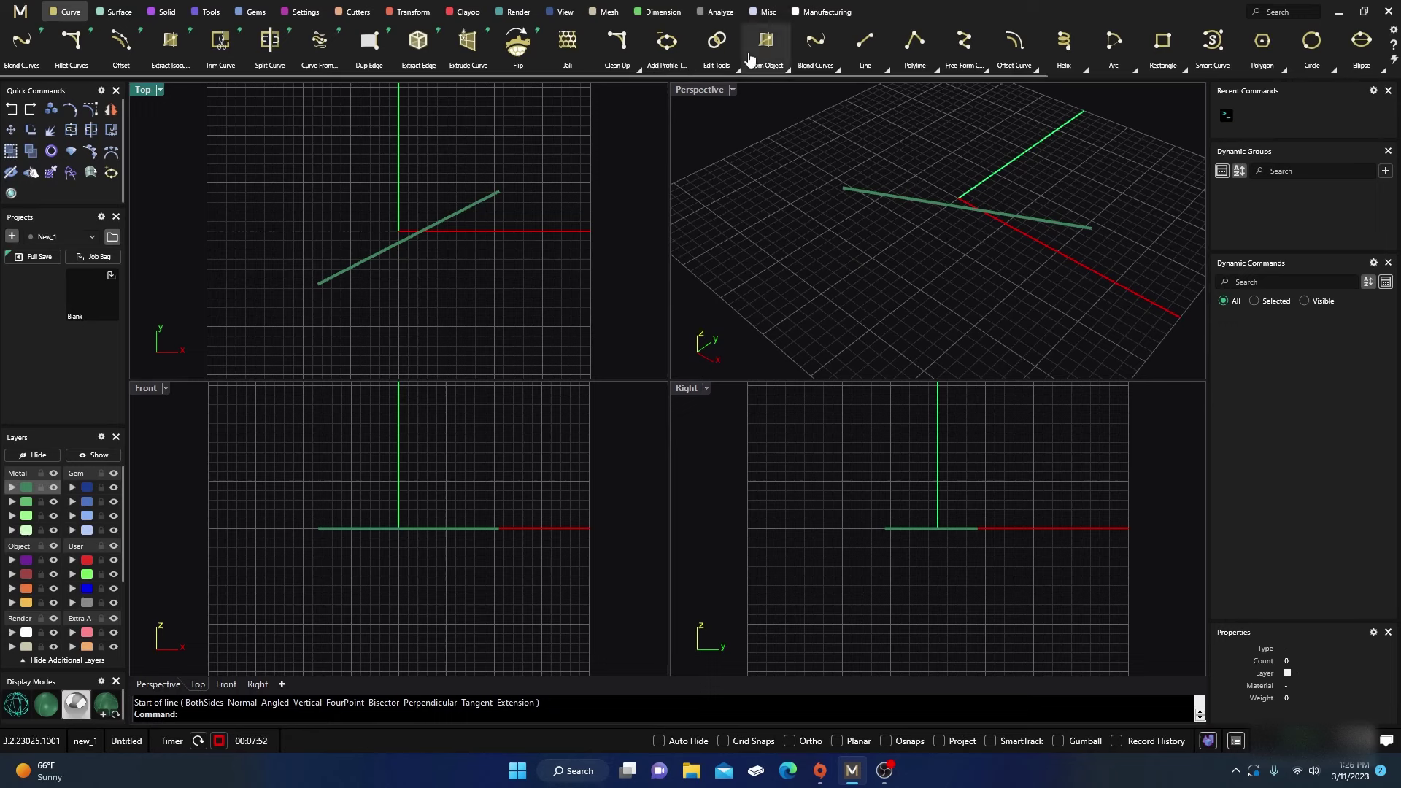
scroll(759, 51, "down", 3)
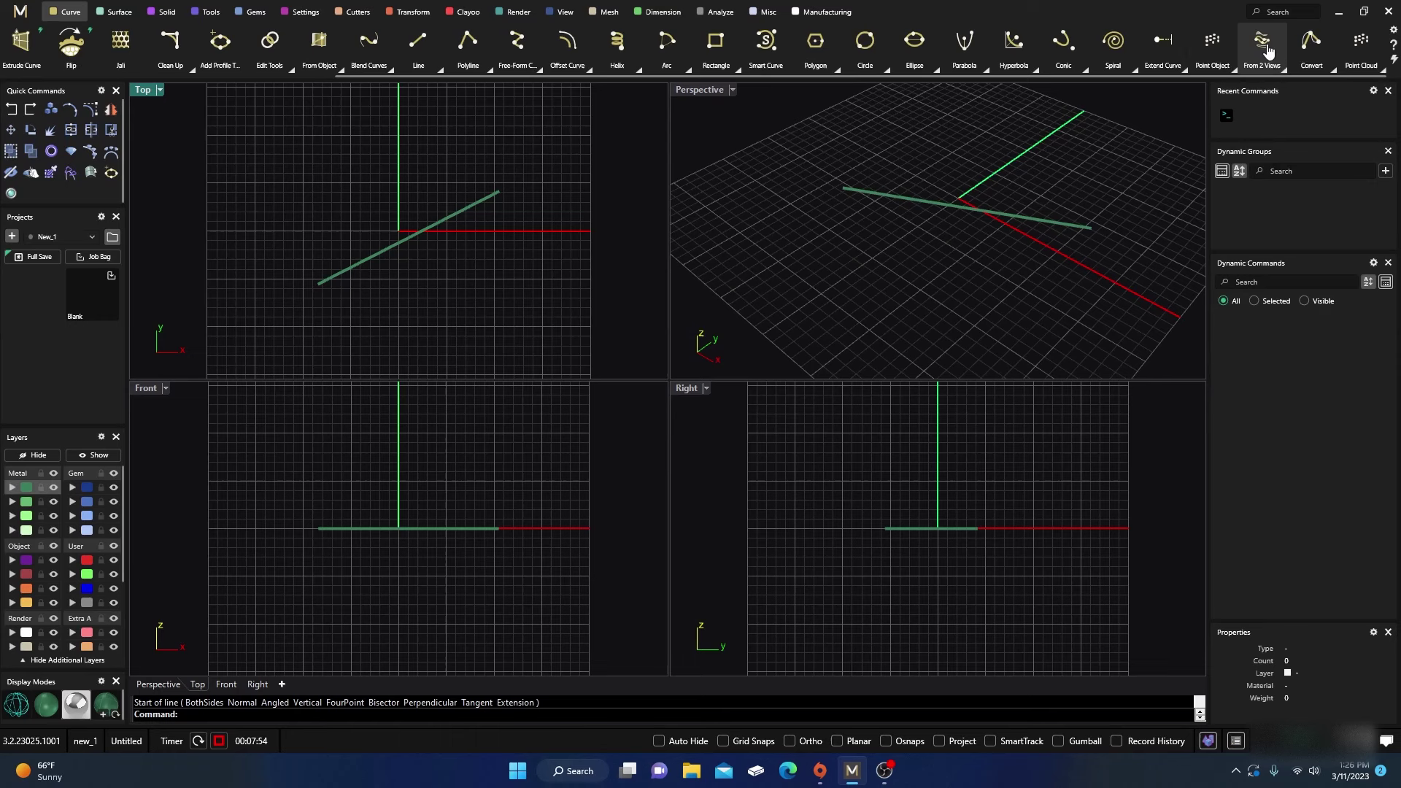
scroll(1188, 57, "up", 3)
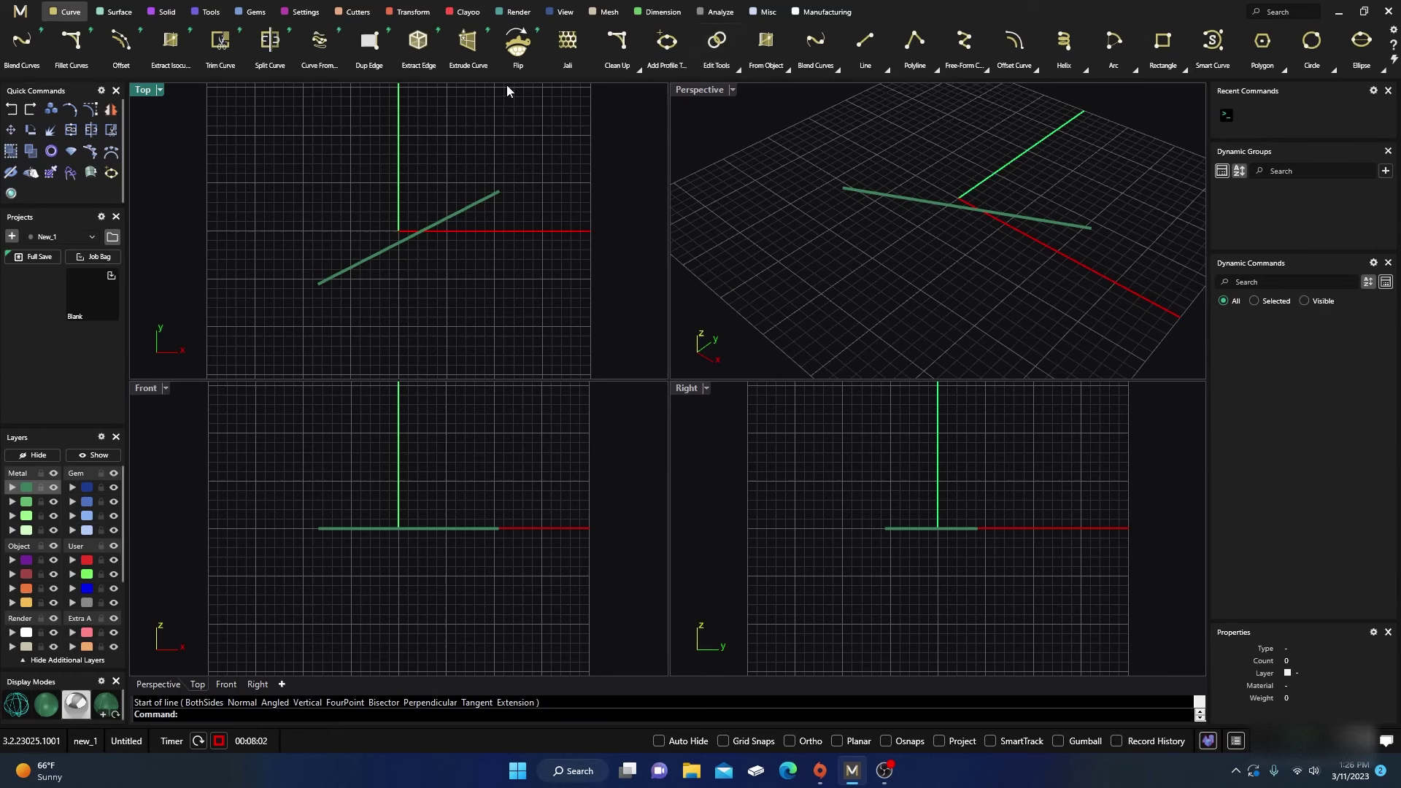
scroll(731, 55, "down", 2)
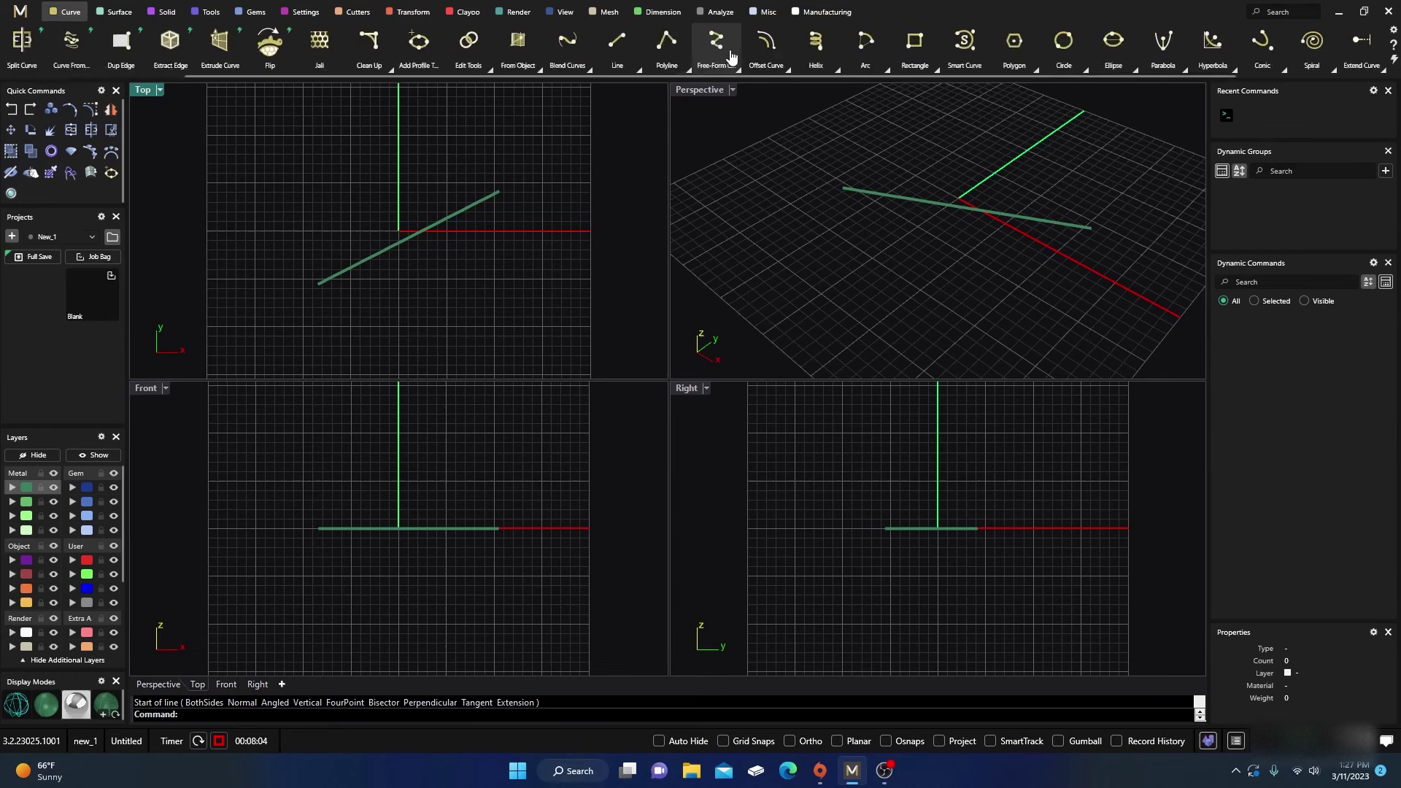
scroll(733, 56, "down", 2)
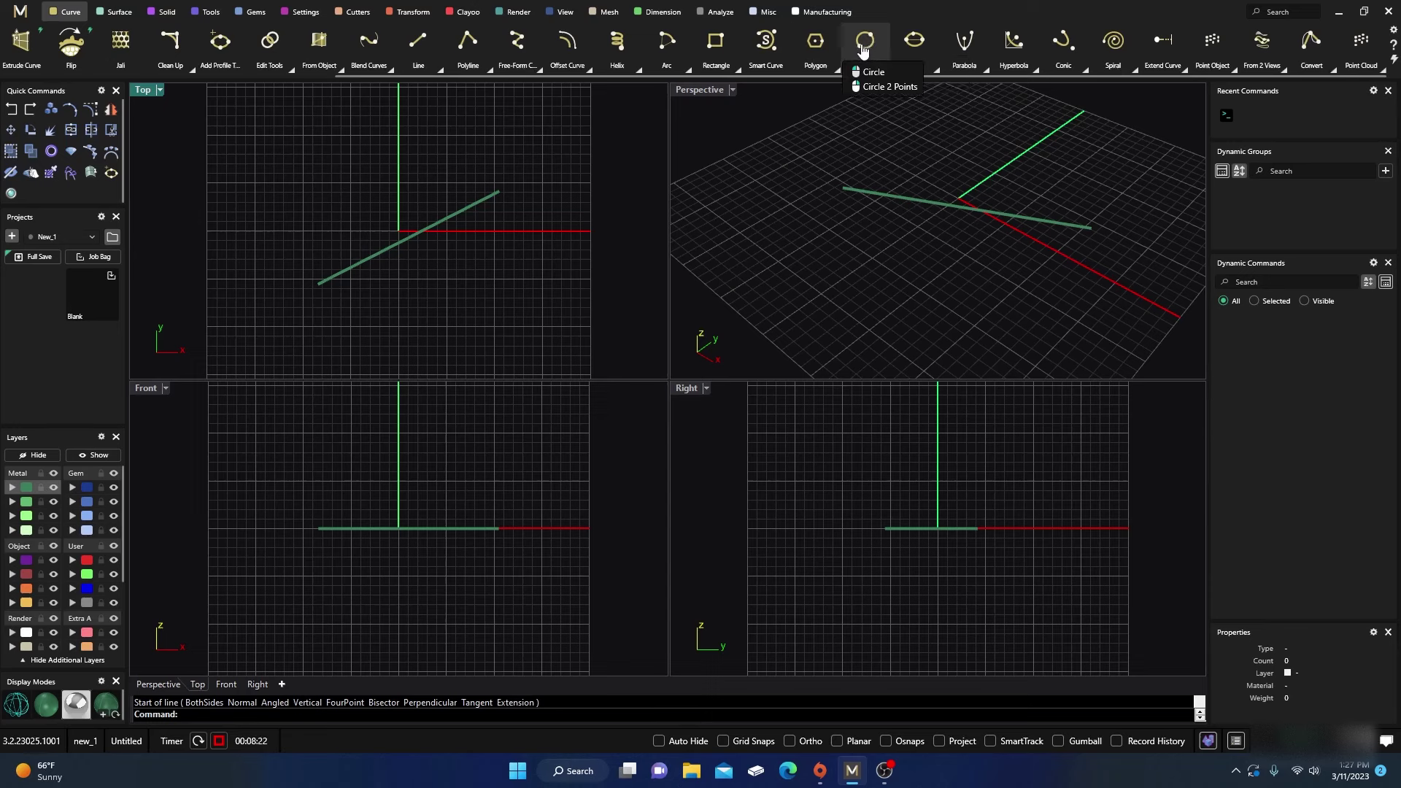
Add the Circle command from the ribbon to the Quick Commands.
mouse_move(863, 50)
left_mouse_down()
mouse_move(841, 65)
mouse_move(690, 66)
left_mouse_up()
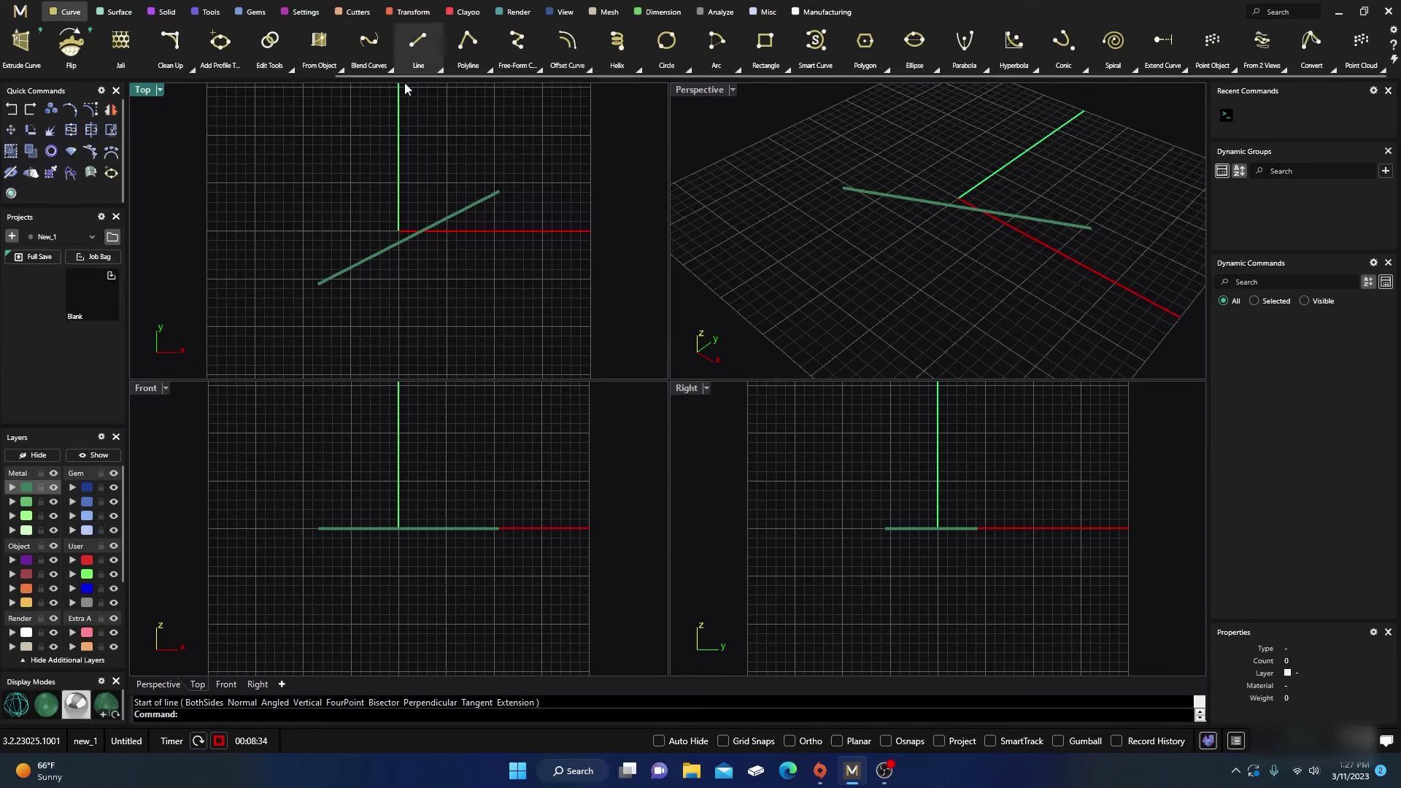
scroll(501, 45, "up", 2)
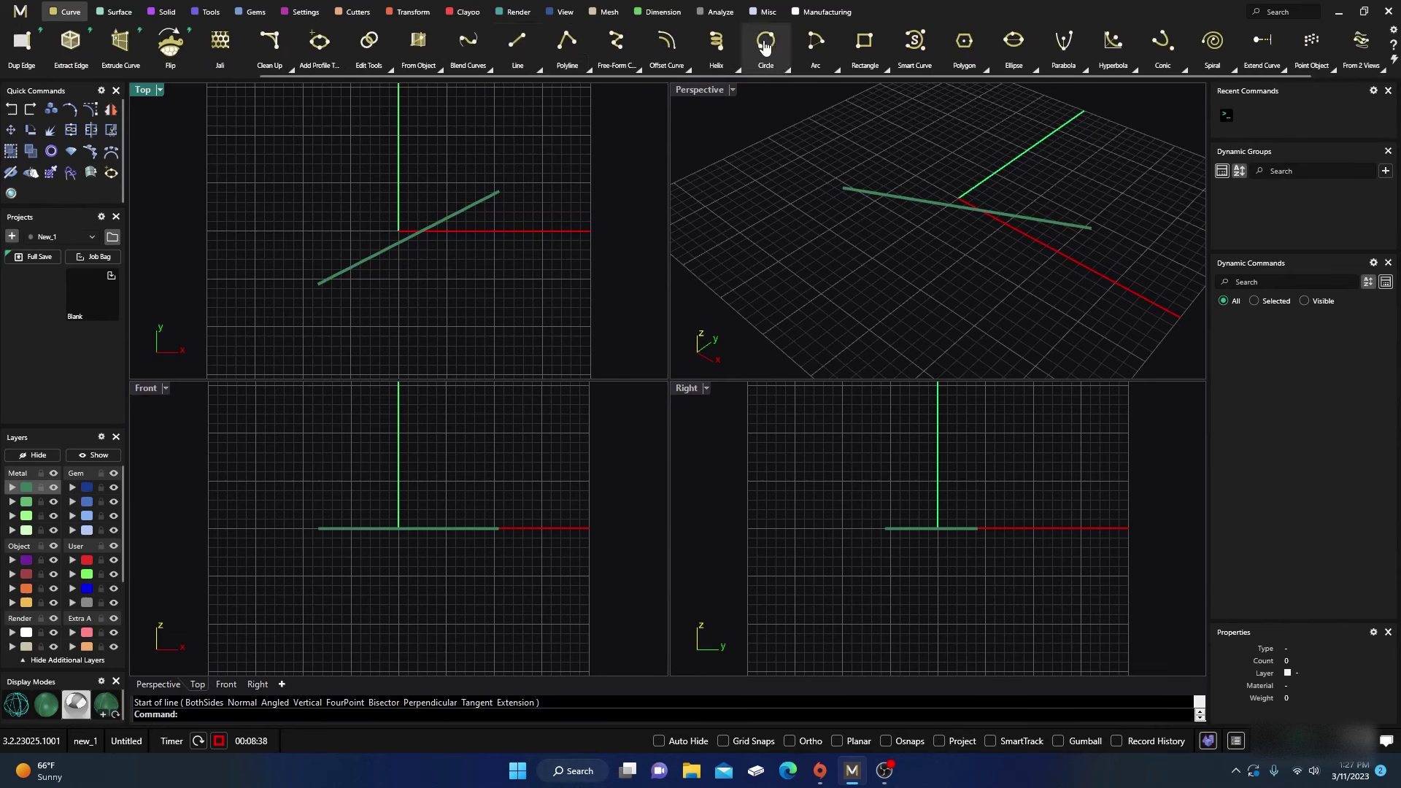
left_click_drag(764, 45, 59, 178)
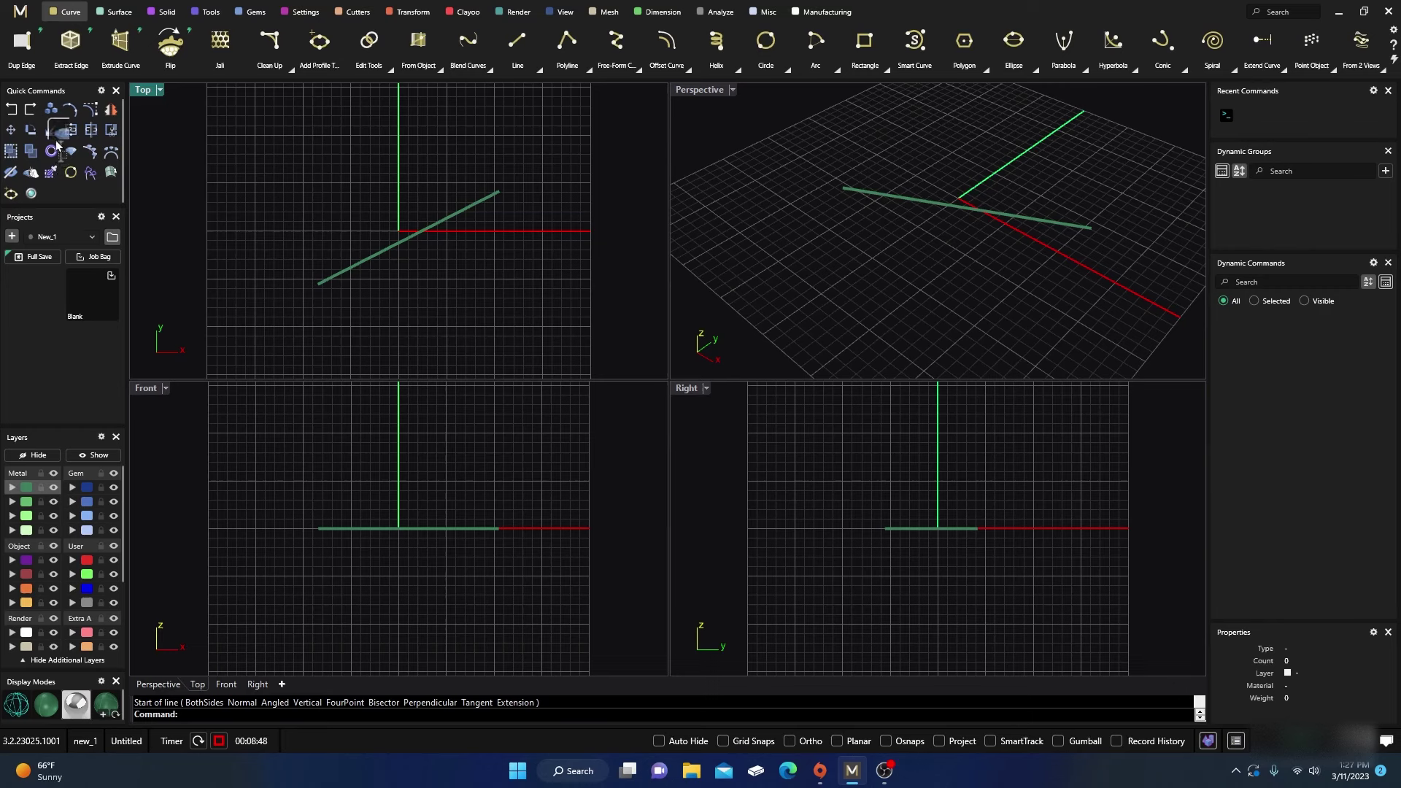
Reposition the Gem shortcut right after Redo in Quick Commands and remove the Circle and Add Profile To Library shortcuts.
left_click_drag(56, 140, 48, 111)
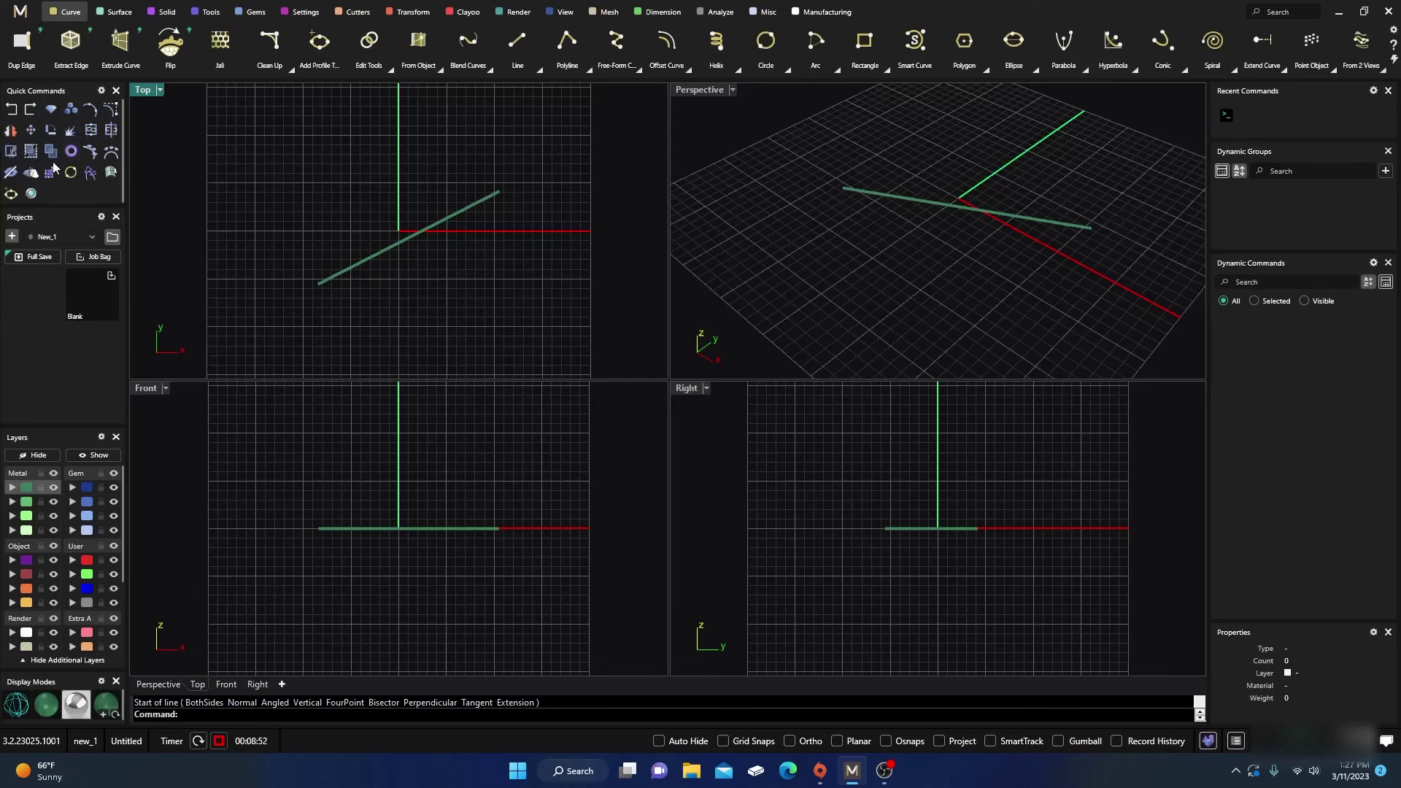
mouse_move(70, 177)
left_mouse_down()
mouse_move(47, 153)
mouse_move(55, 177)
mouse_move(84, 175)
mouse_move(47, 179)
left_mouse_up()
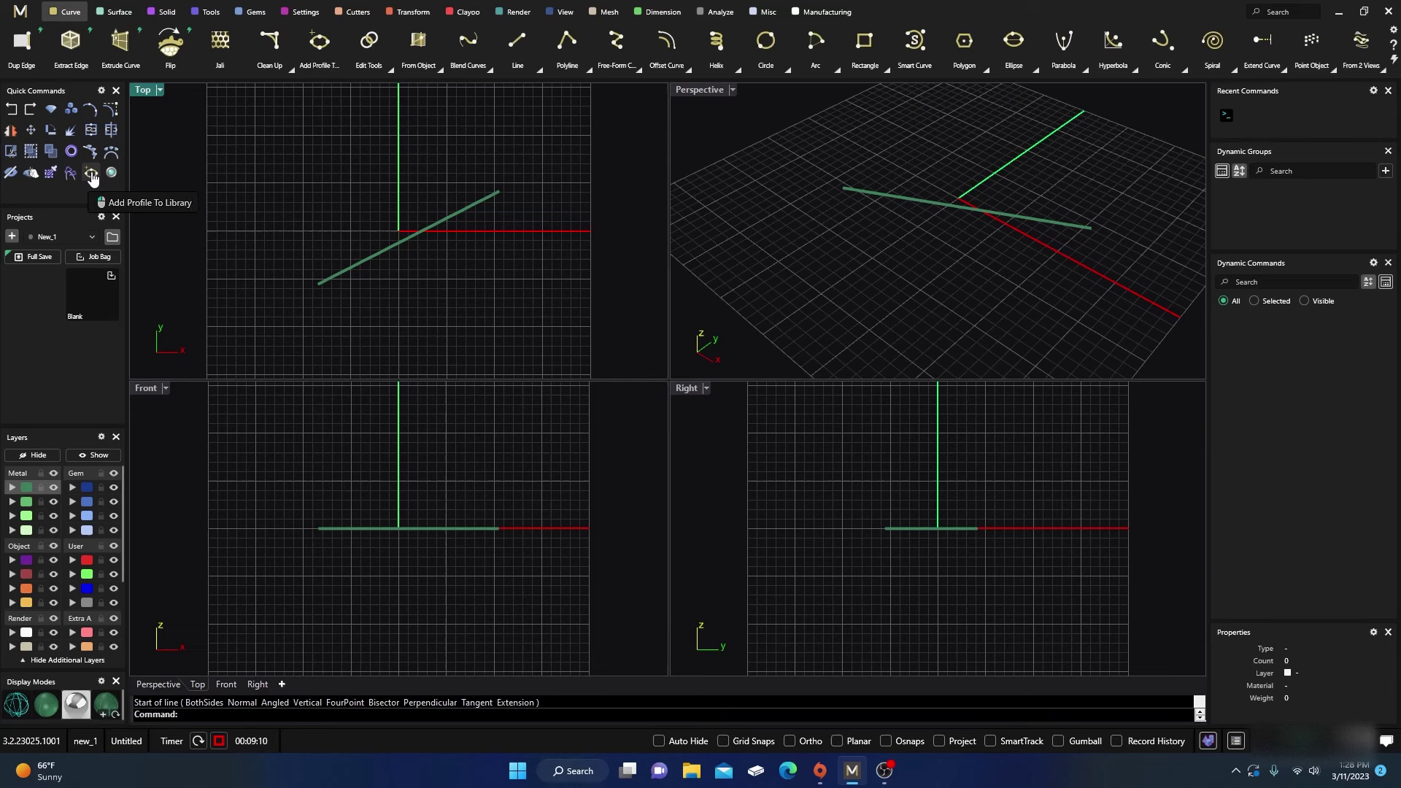
left_click_drag(91, 175, 36, 173)
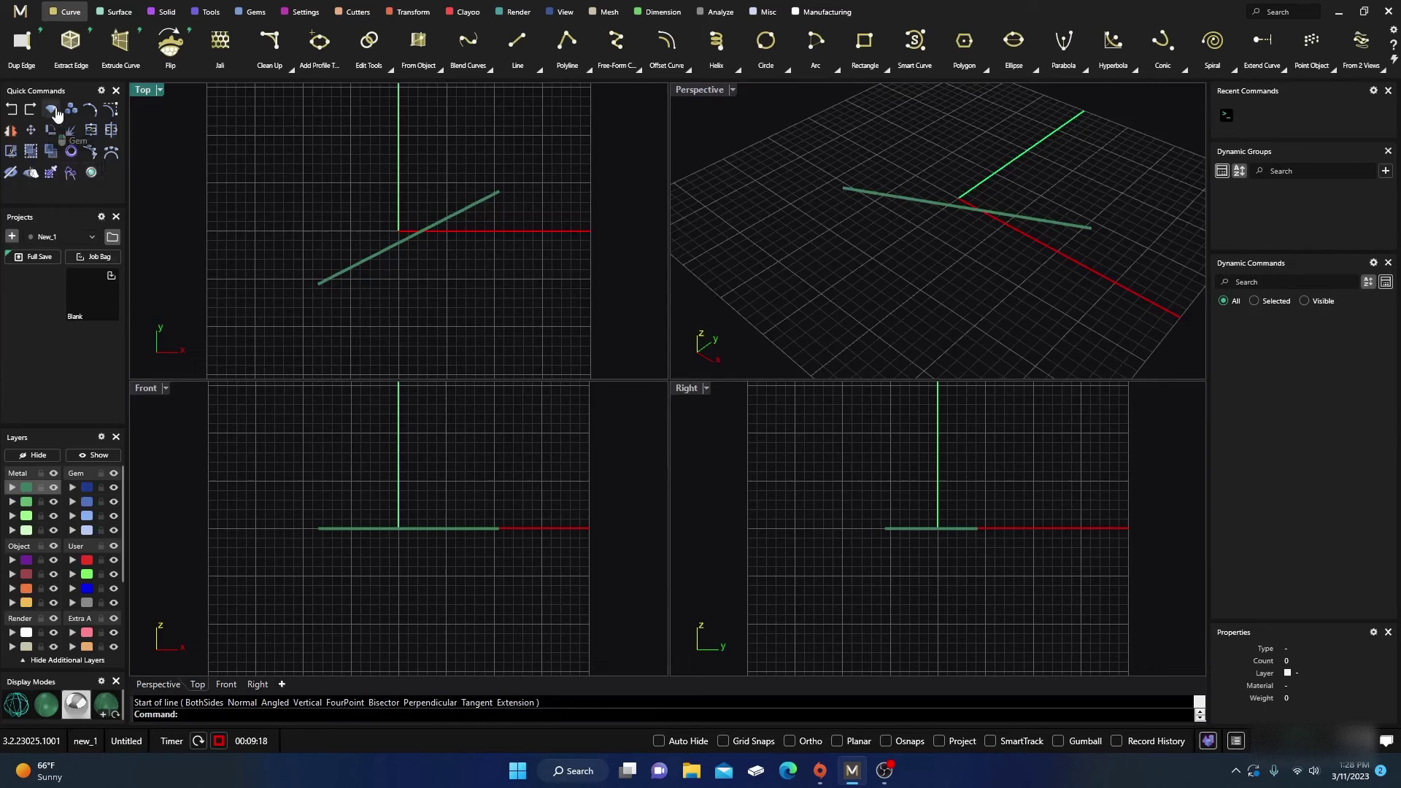
Lock all Quick Commands items against being dragged and close the preferences.
left_click(101, 91)
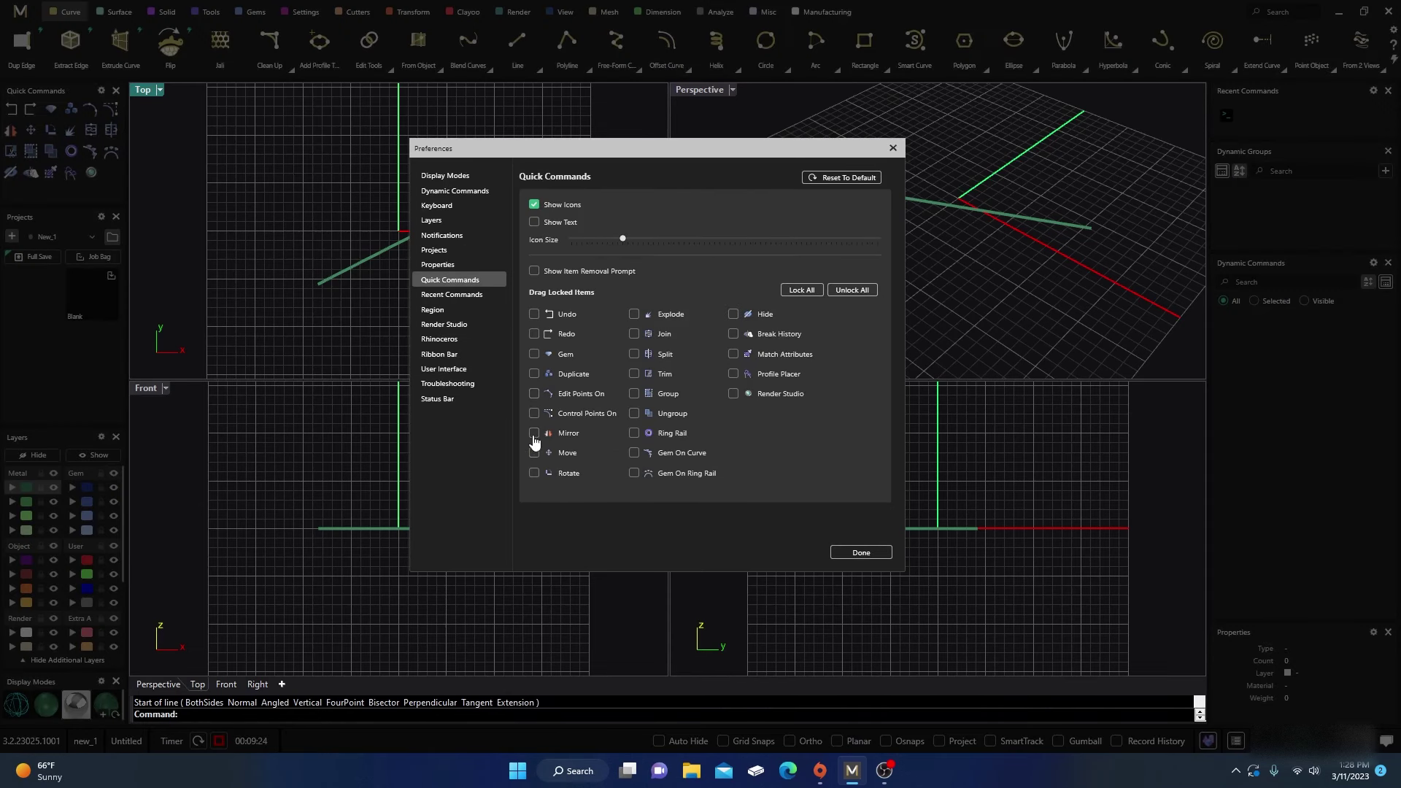
left_click(801, 290)
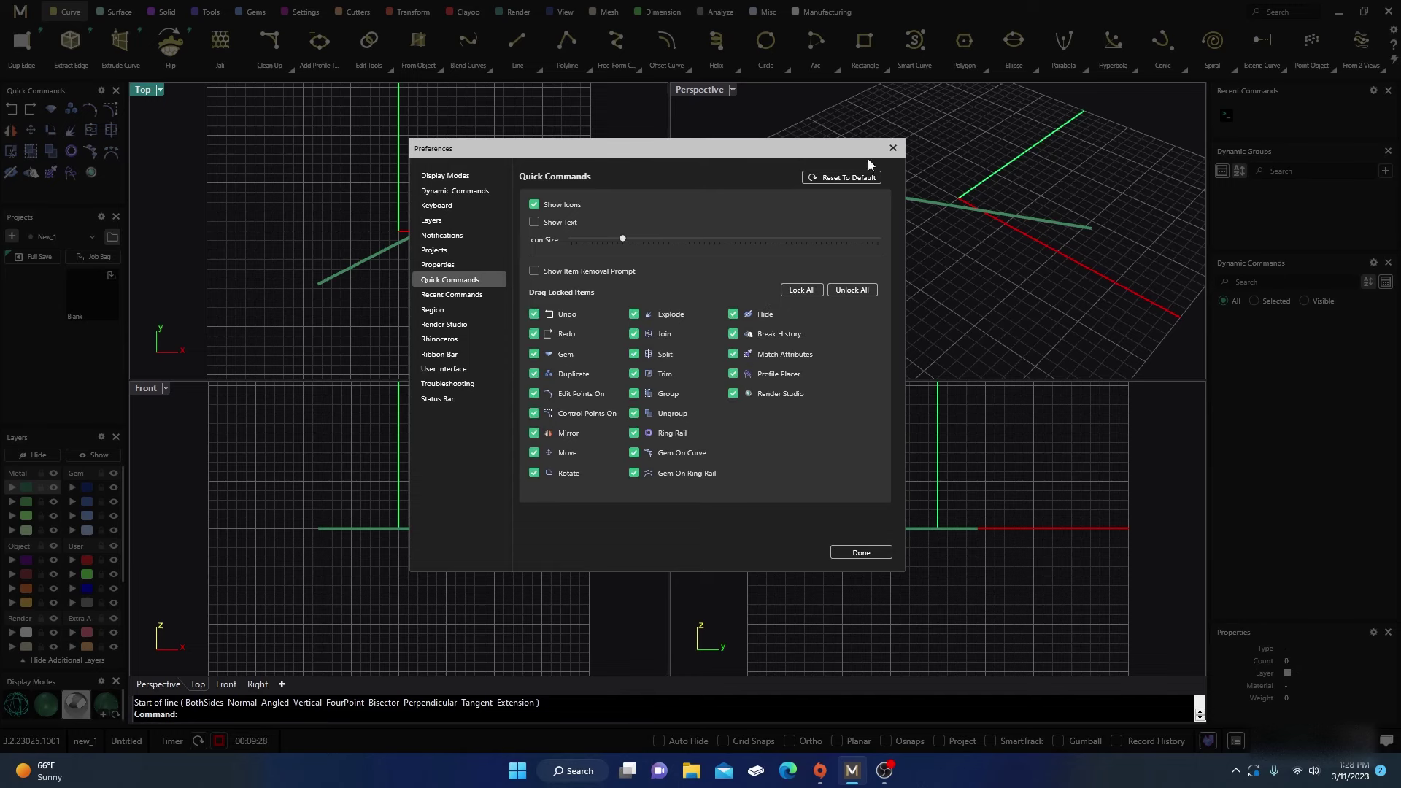
left_click(861, 555)
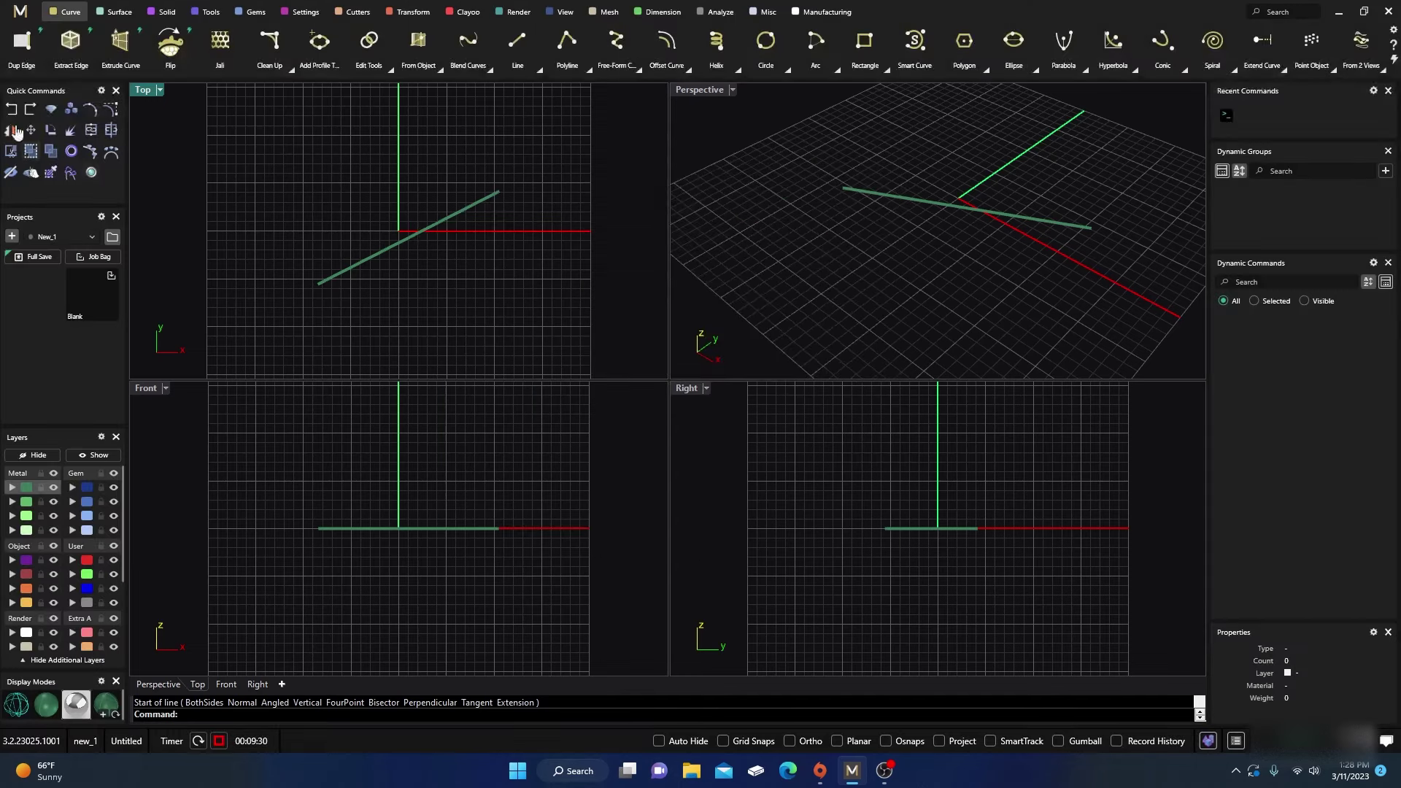
Try to move the locked Rotate, Explode and Edit Points On shortcuts, cancelling each command that starts.
left_click(50, 130)
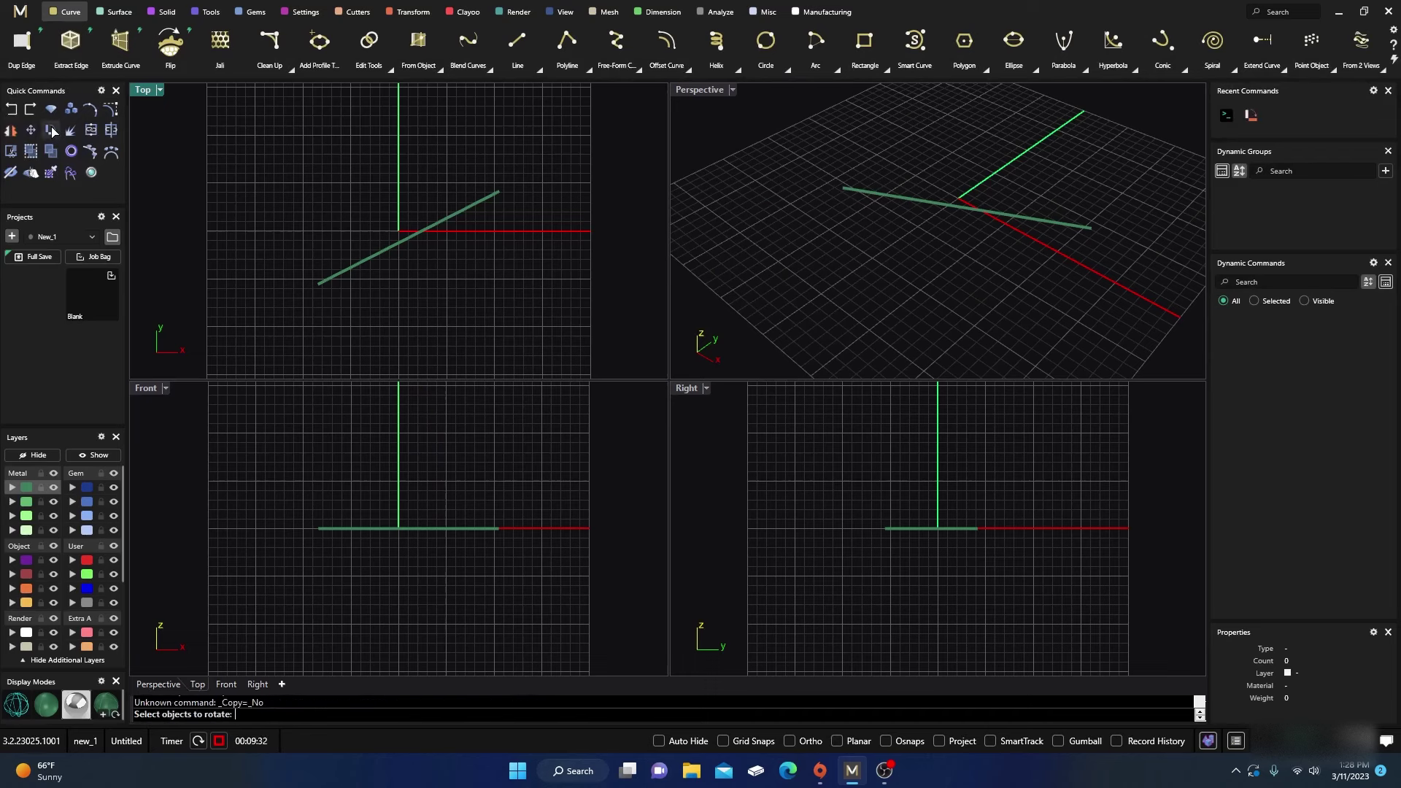
left_click(102, 92)
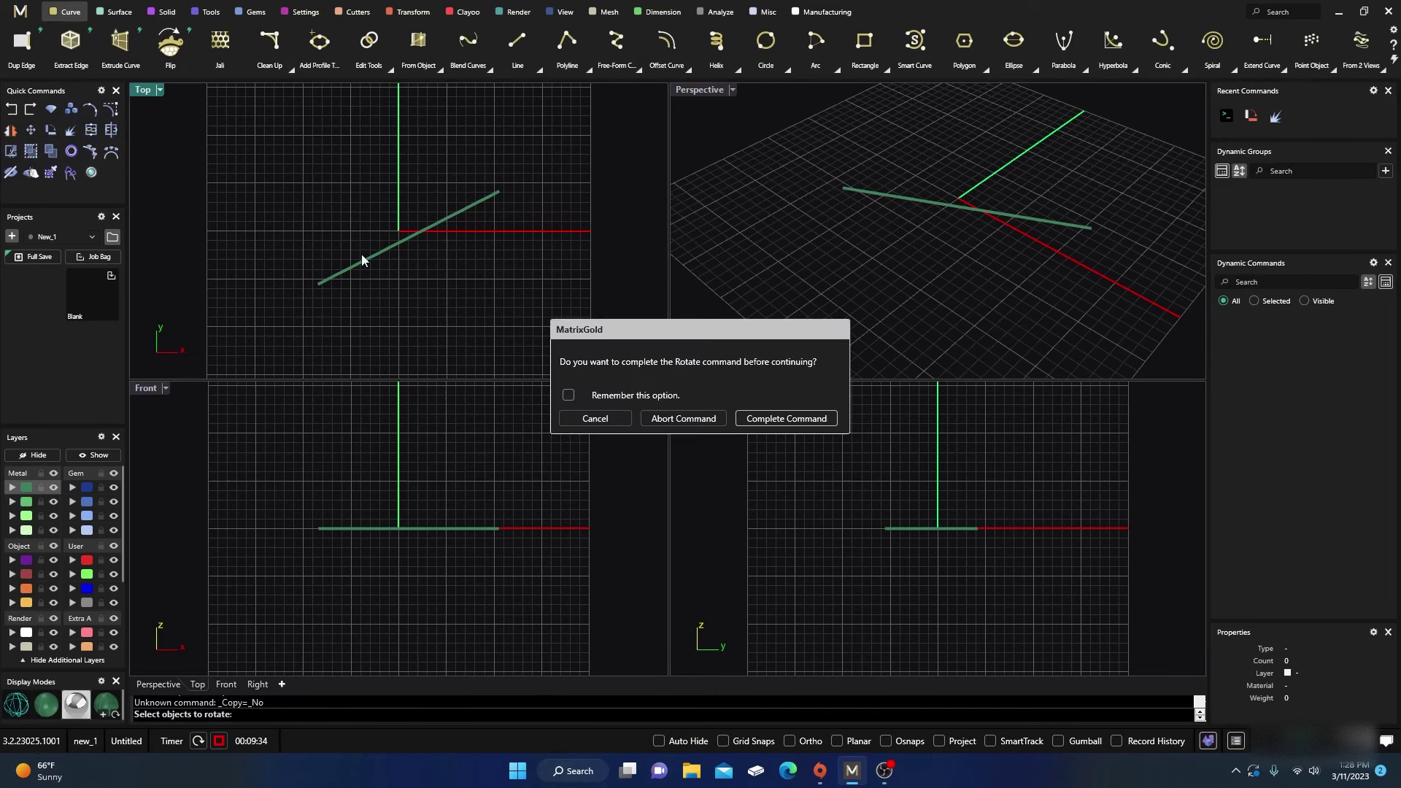
left_click(684, 418)
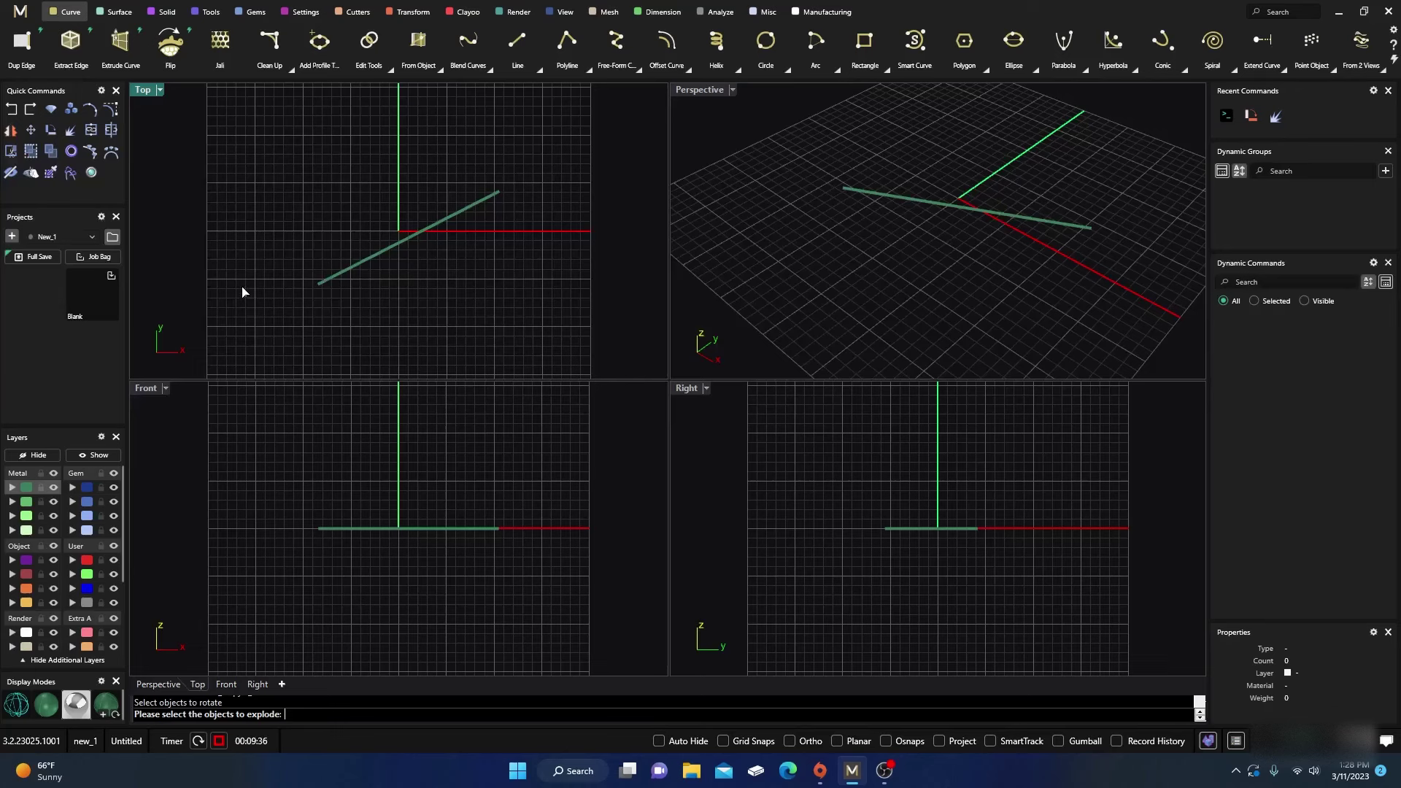
key("Escape")
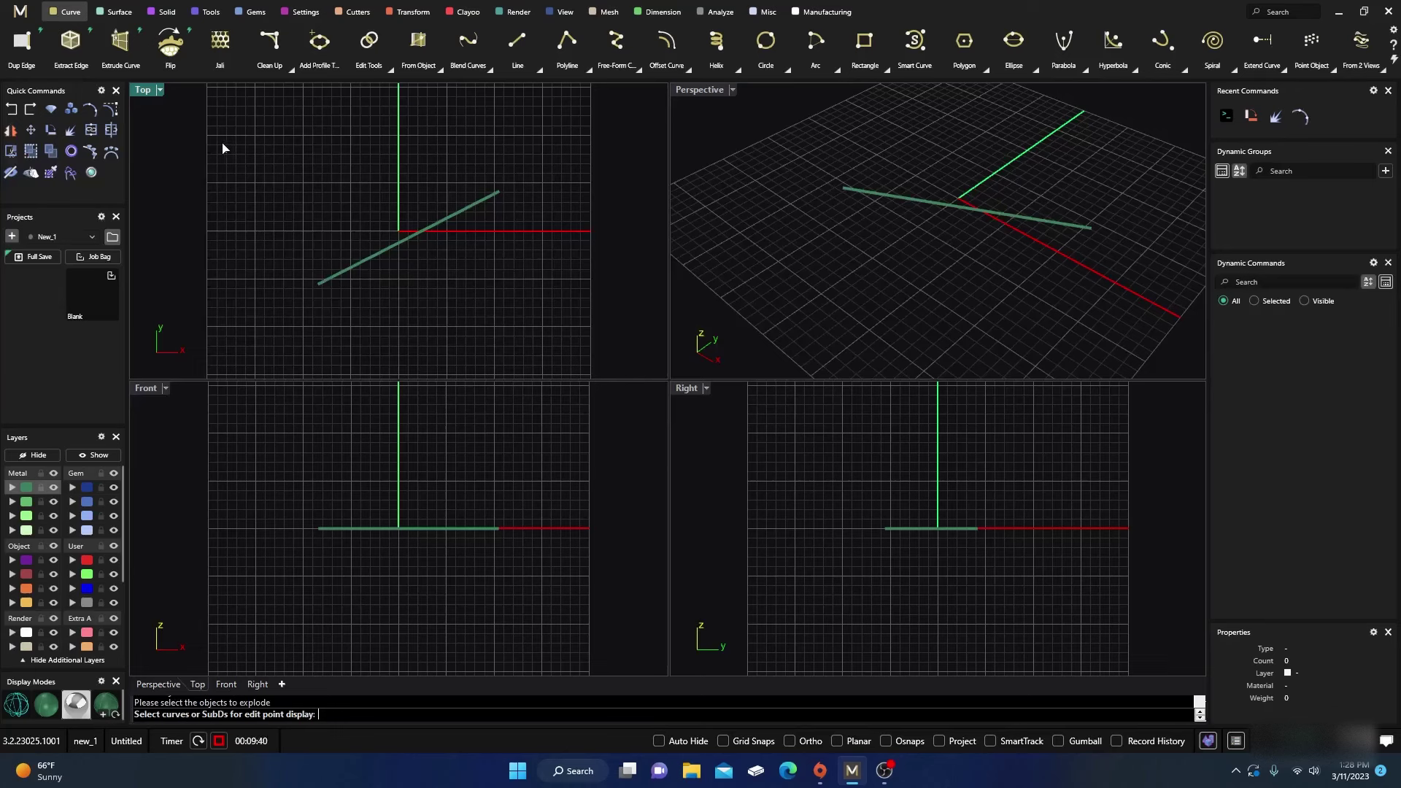
key("Escape")
Unlock all Quick Commands items again in the preferences and close the dialog.
left_click(101, 91)
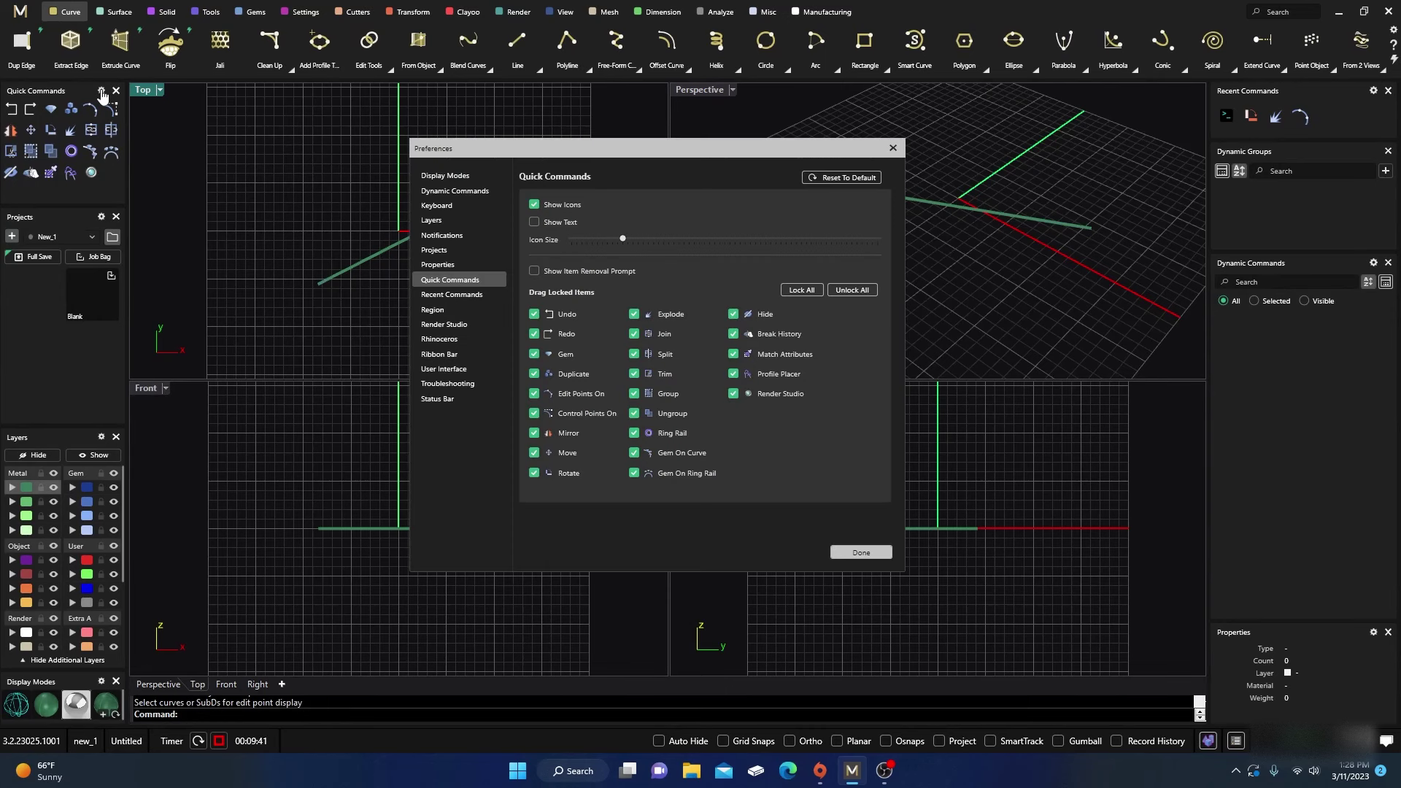
left_click(850, 291)
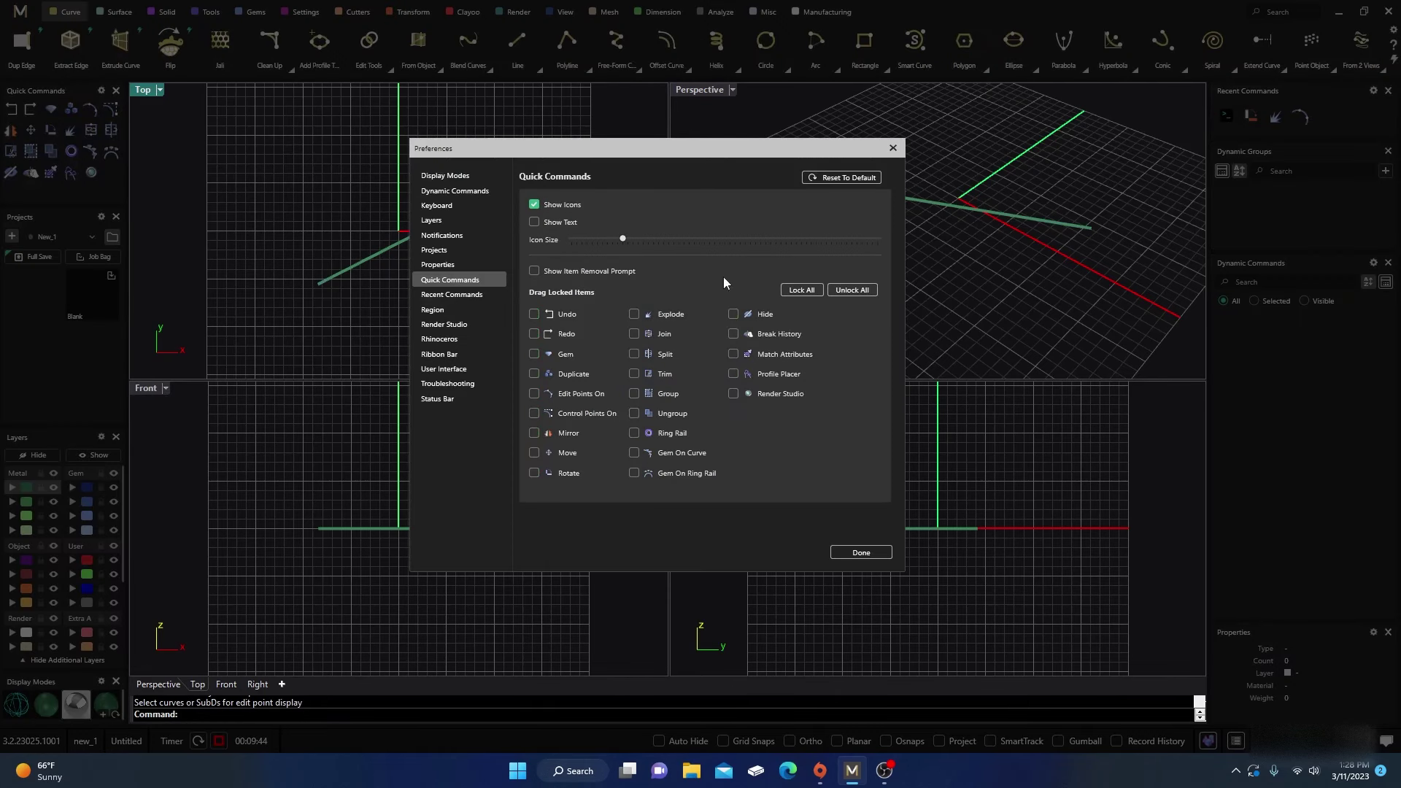
left_click(891, 150)
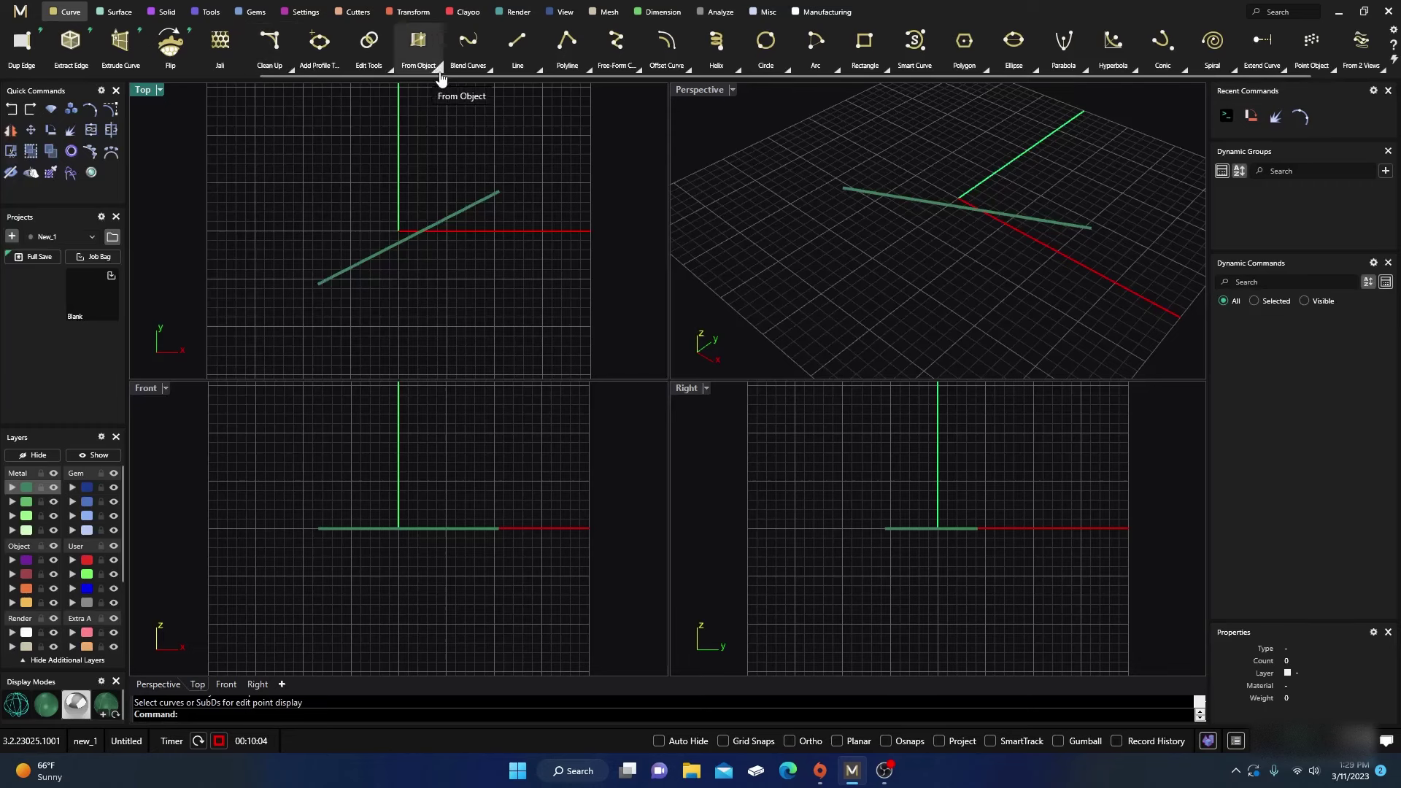
Examine the command variants grouped under Edit Tools, Clean Up, Helix and Rectangle in the Curve category.
left_click(390, 71)
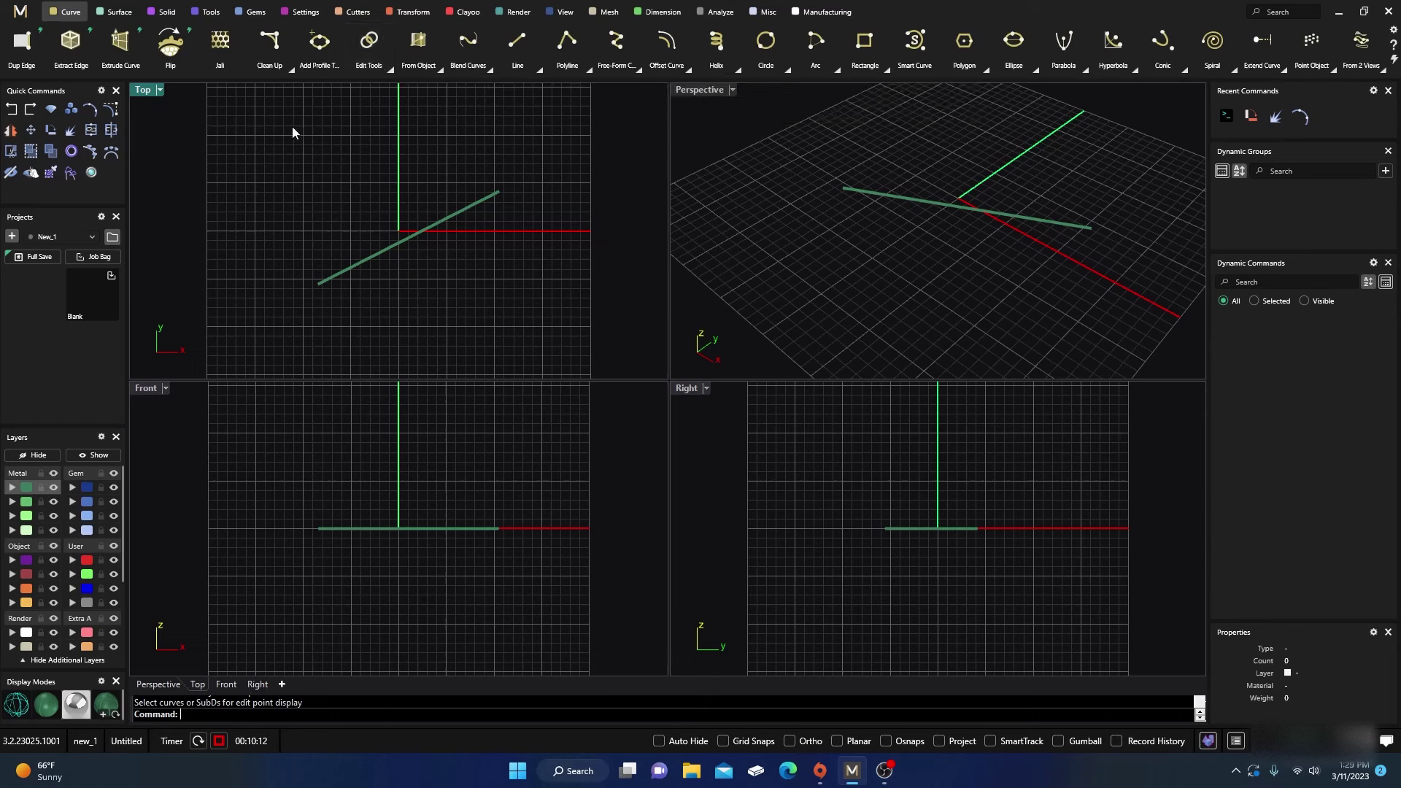
left_click(289, 68)
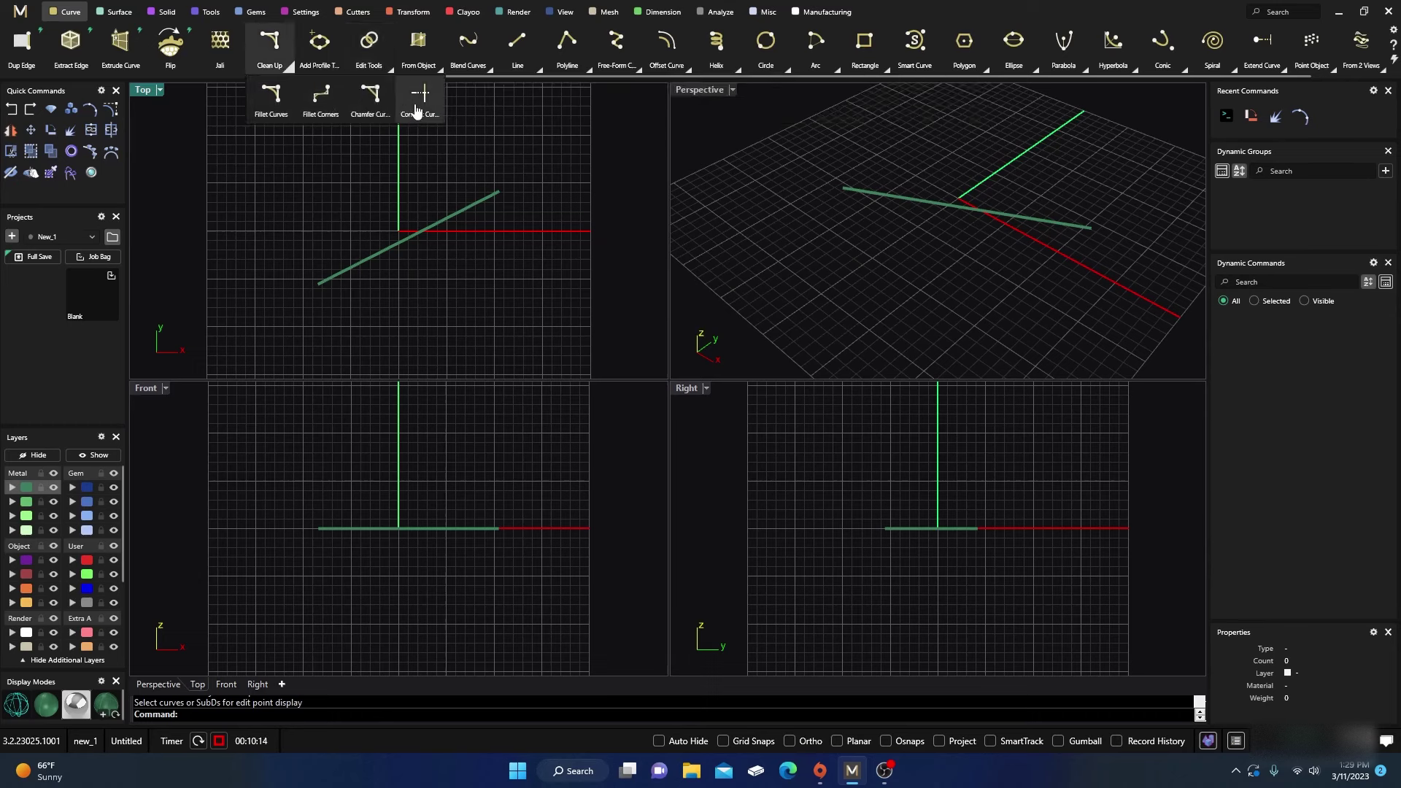
left_click(736, 68)
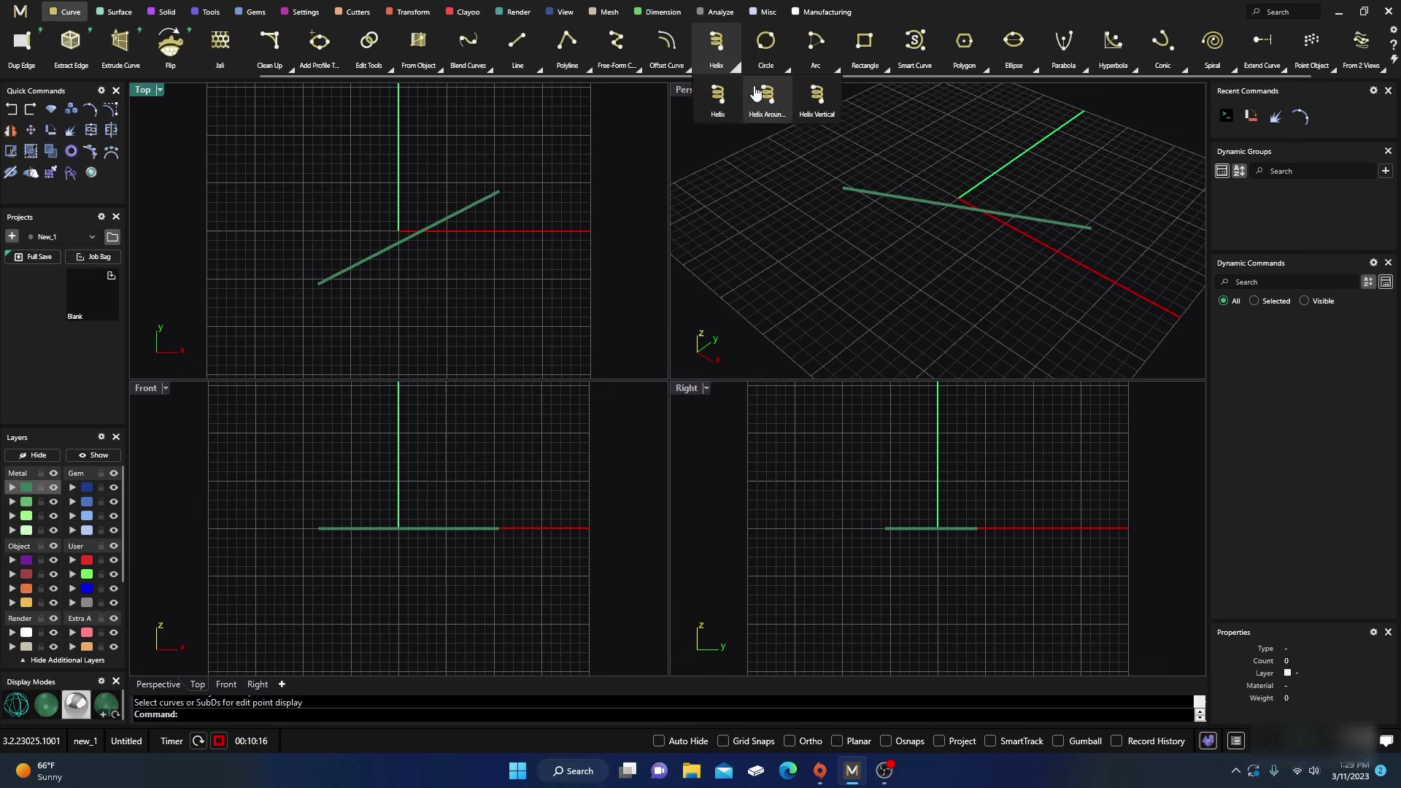
left_click(884, 67)
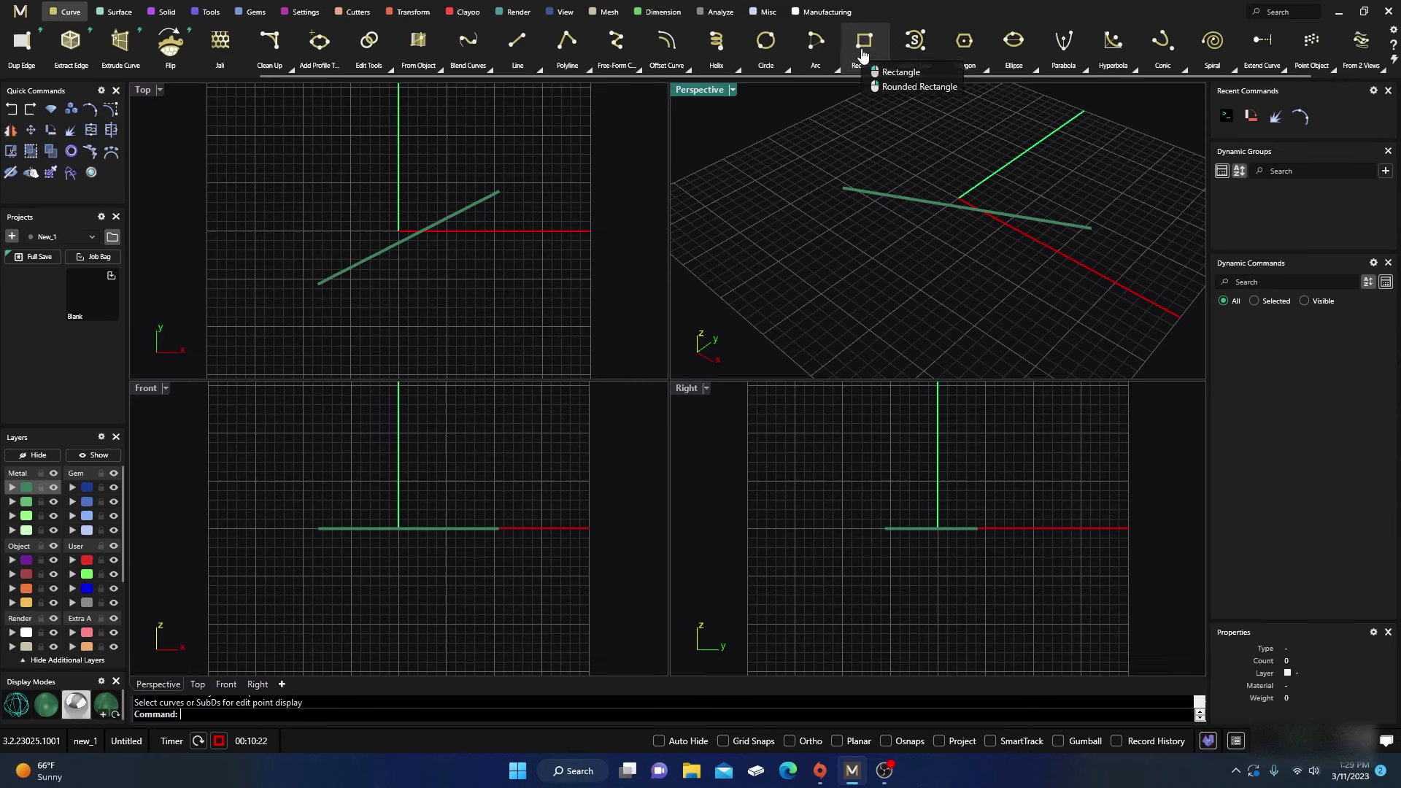
Start the Rectangle command, compare its command-line options with its ribbon variants, and cancel it.
left_click(862, 57)
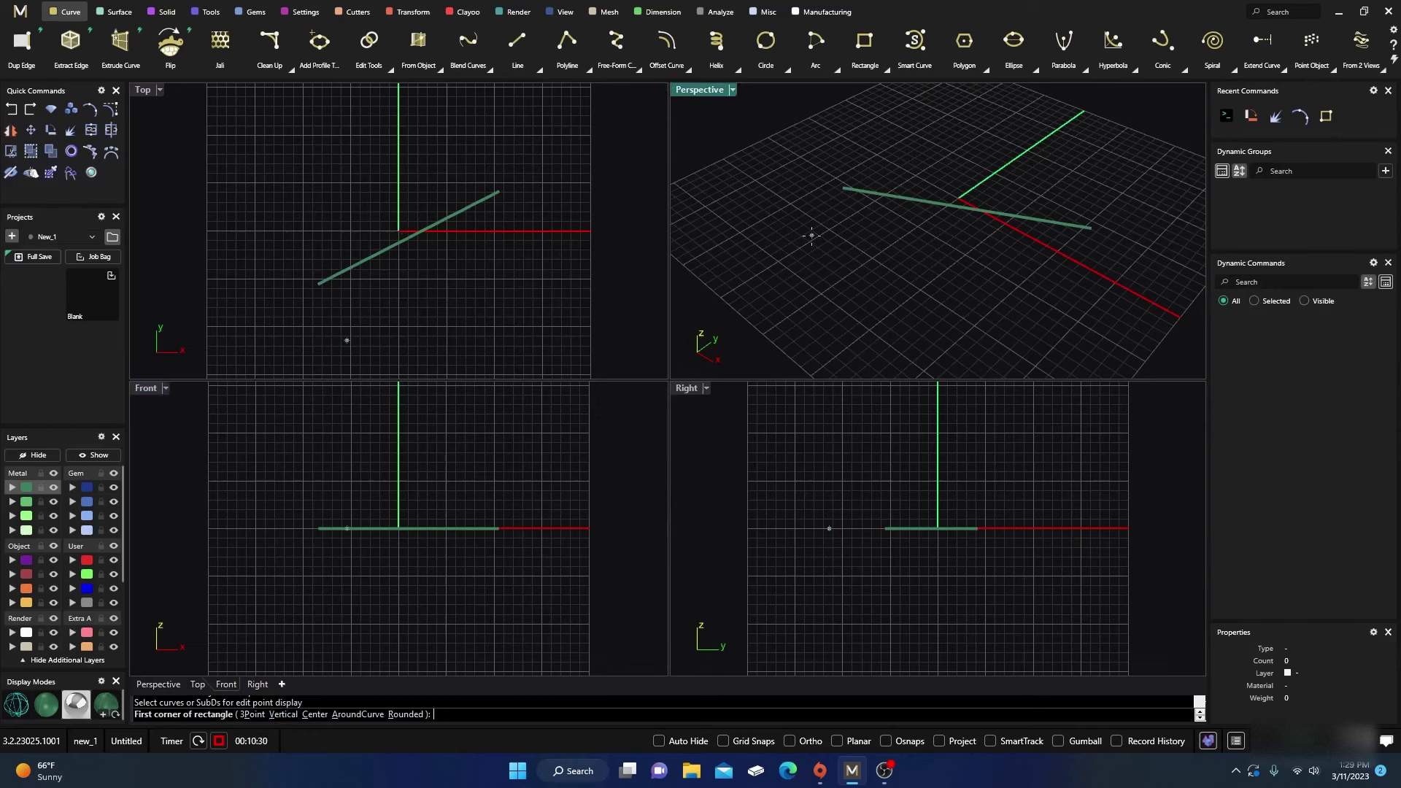
key("Escape")
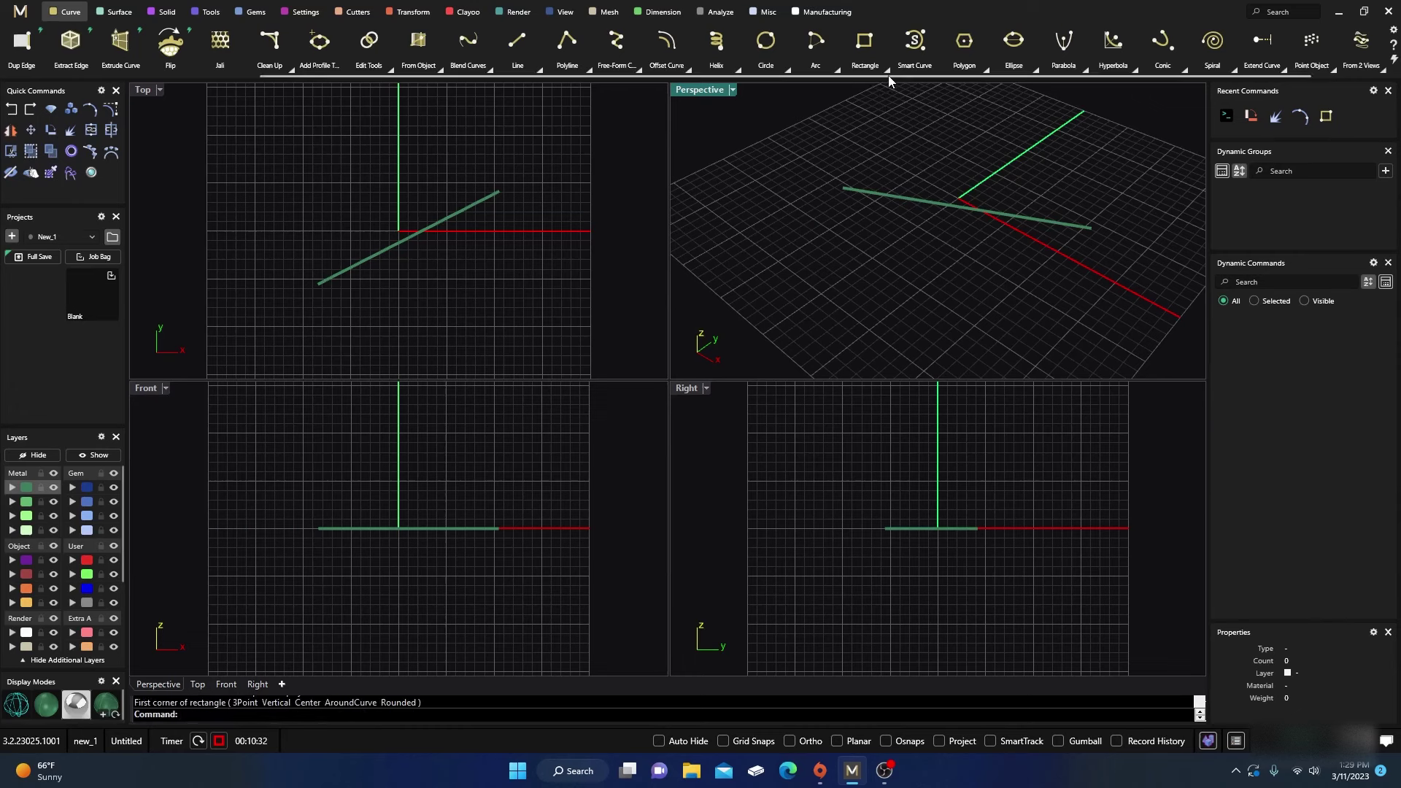
mouse_move(890, 78)
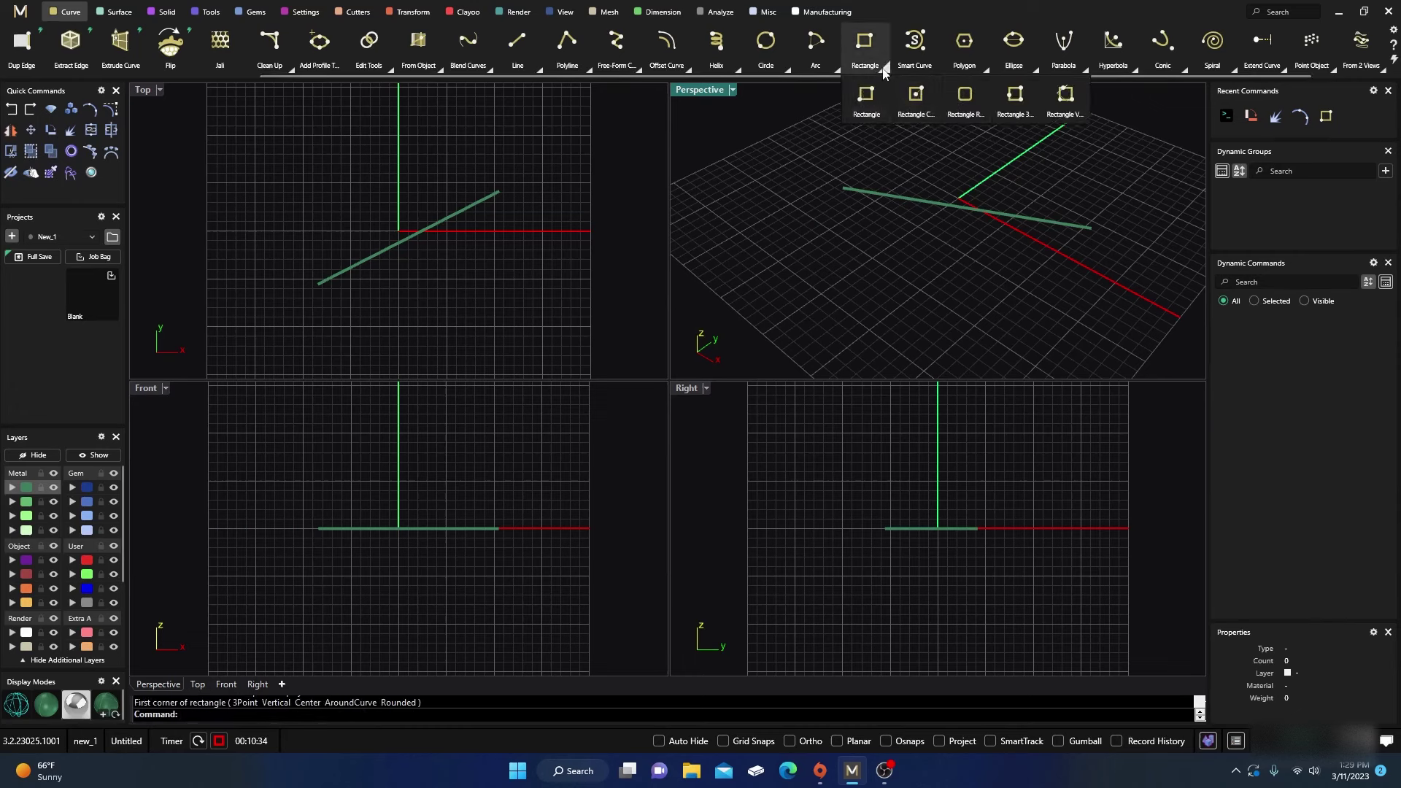
left_click(885, 70)
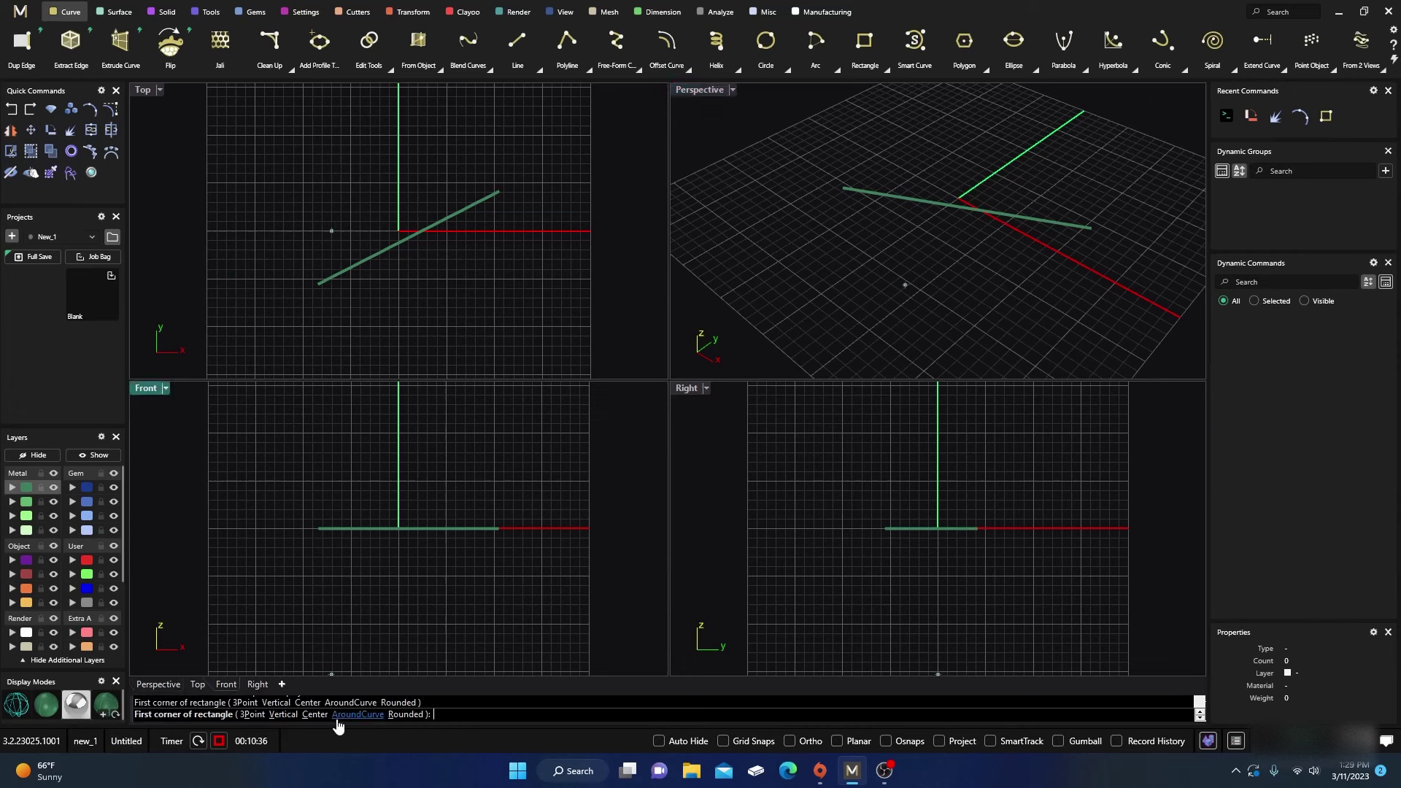
key("Escape")
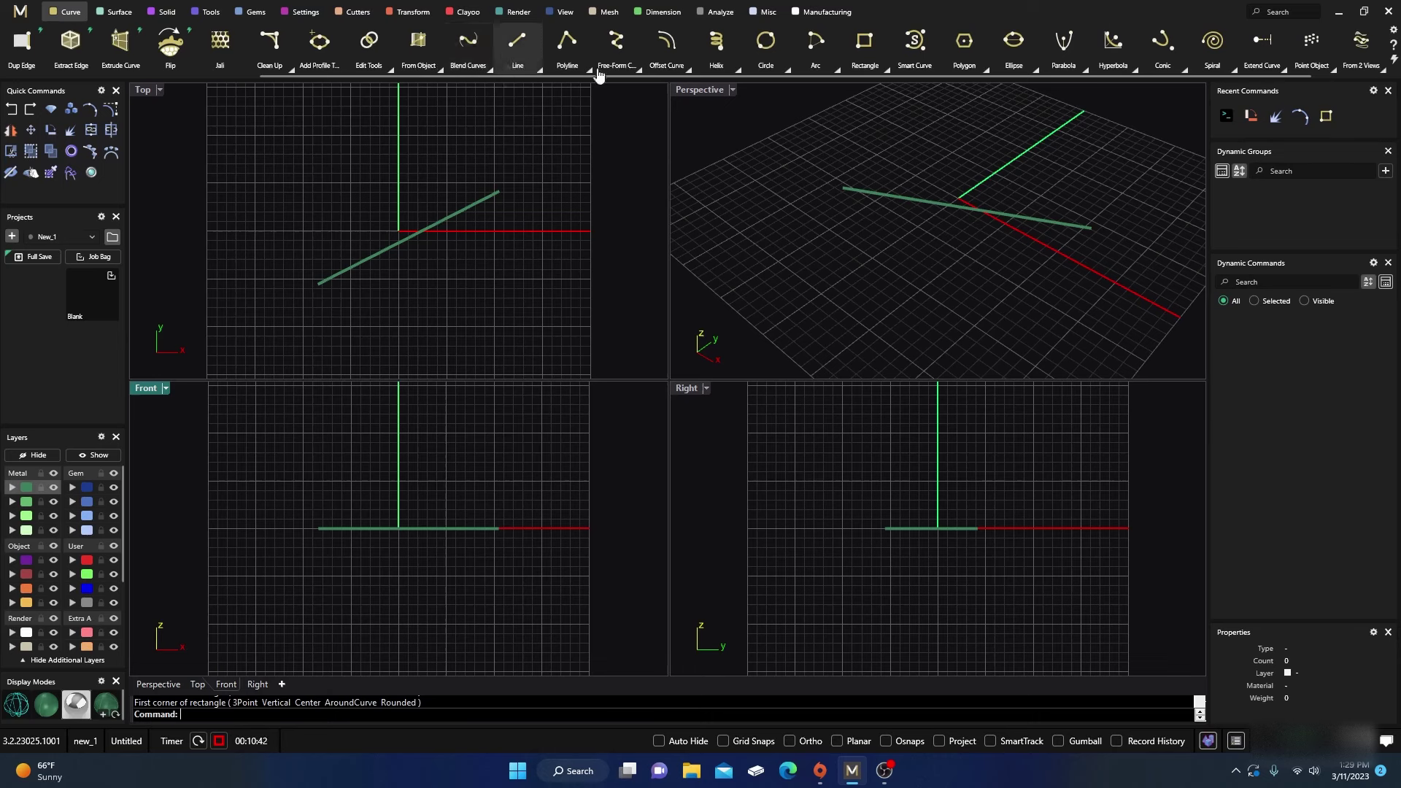
Look through the Curve commands with green markers, then the Cutters and Render command categories.
scroll(698, 69, "up", 5)
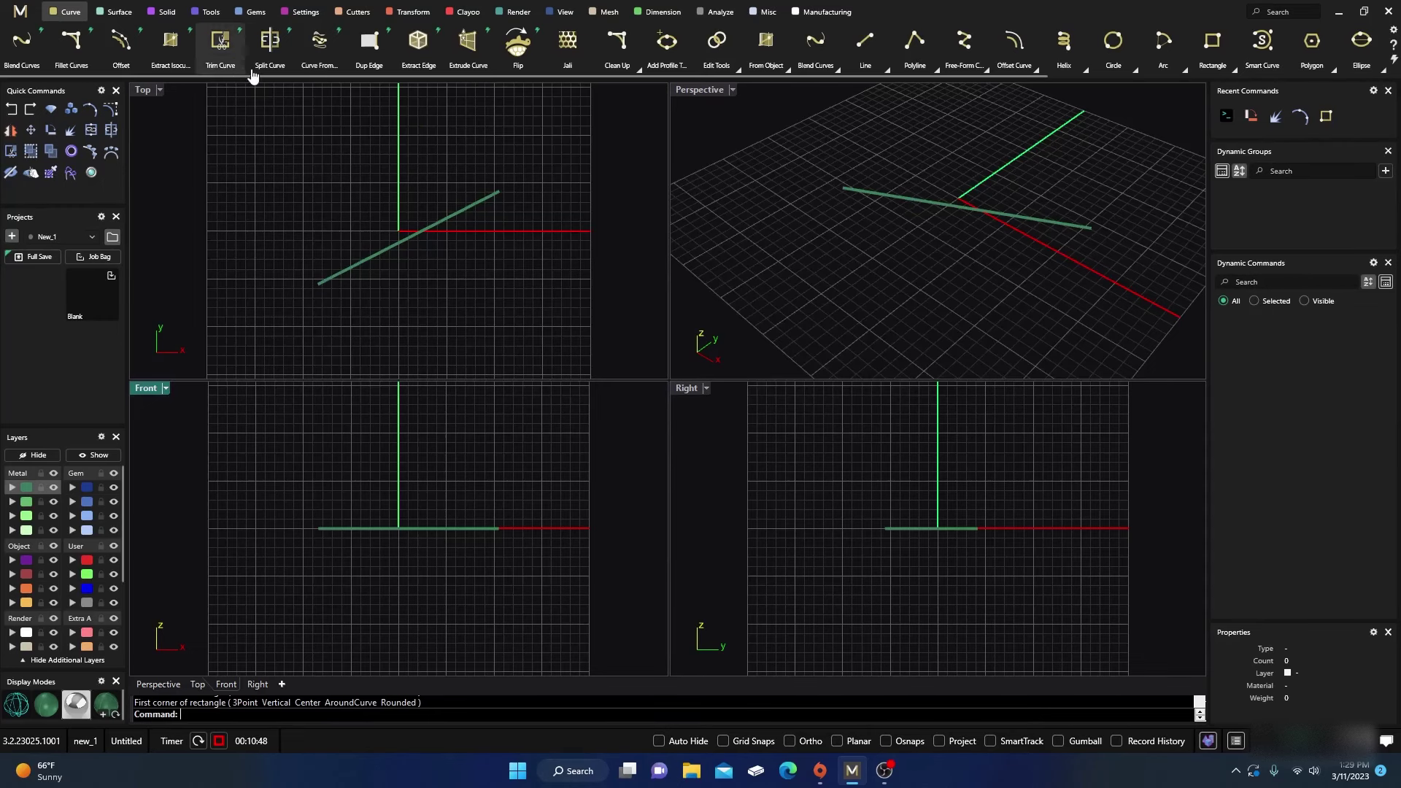
left_click(355, 13)
left_click(512, 16)
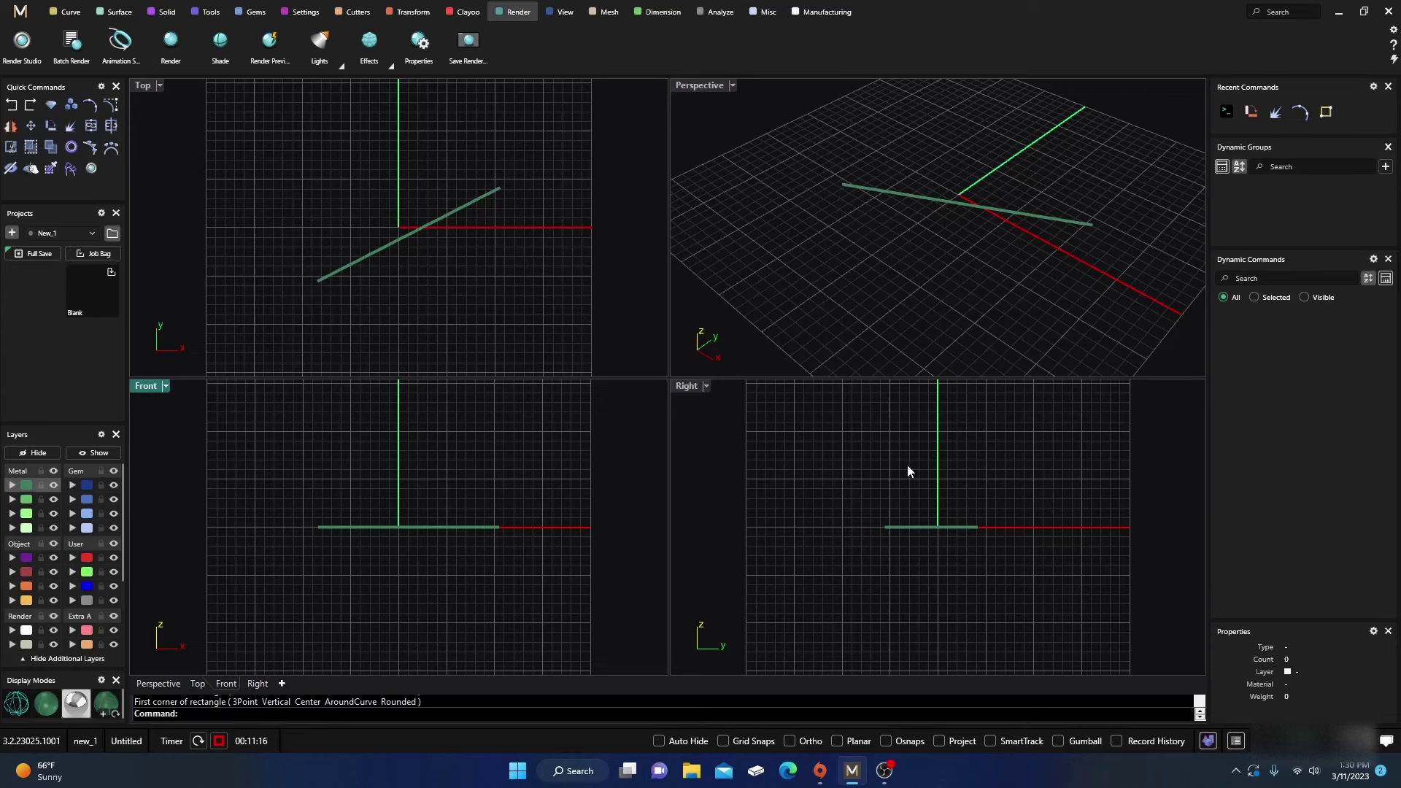
Reassign the line to the Creation layer, the orange Object layer above it, and finally the User 02 layer.
left_click(29, 255)
left_click(351, 267)
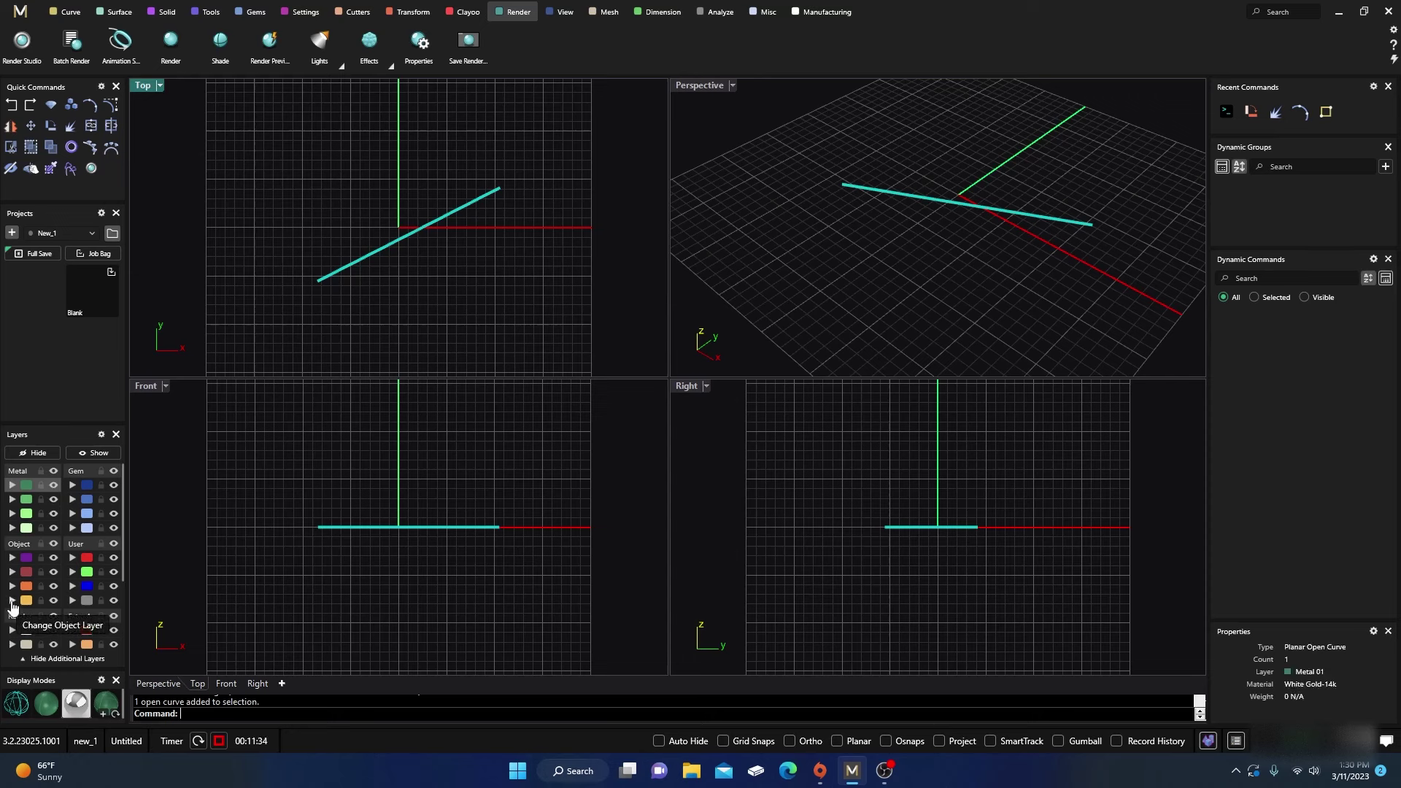
left_click(20, 601)
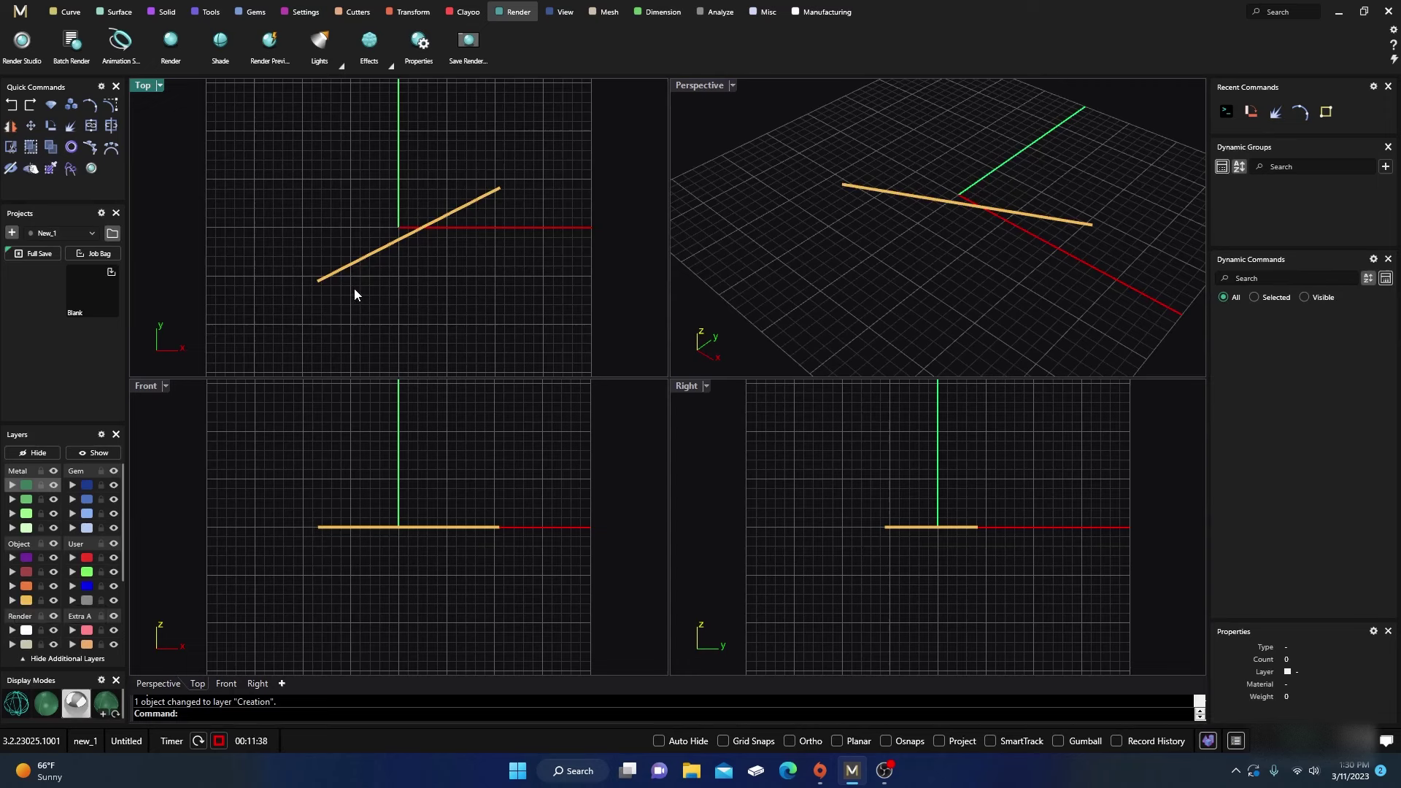
left_click_drag(354, 292, 313, 251)
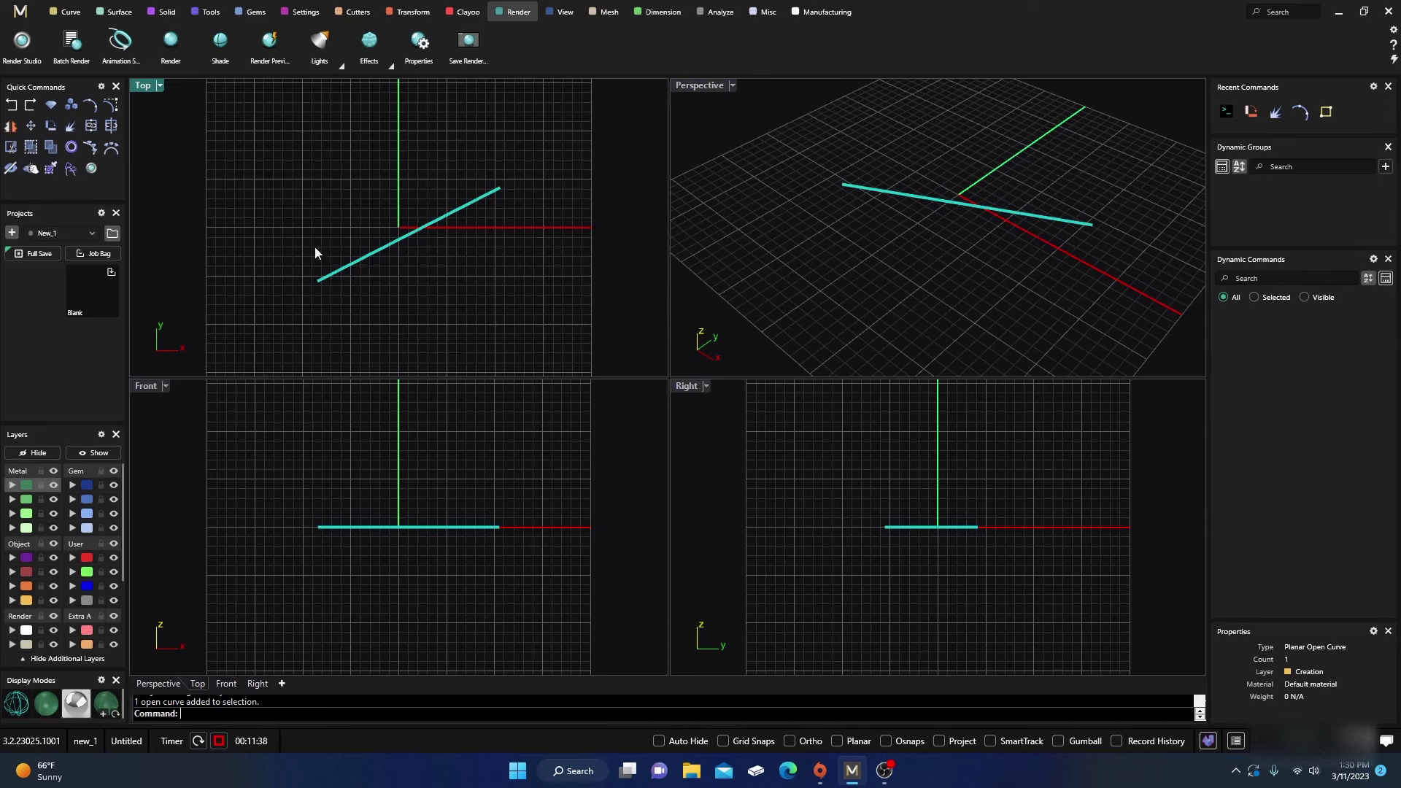
left_click(15, 586)
left_click(370, 253)
left_click(72, 572)
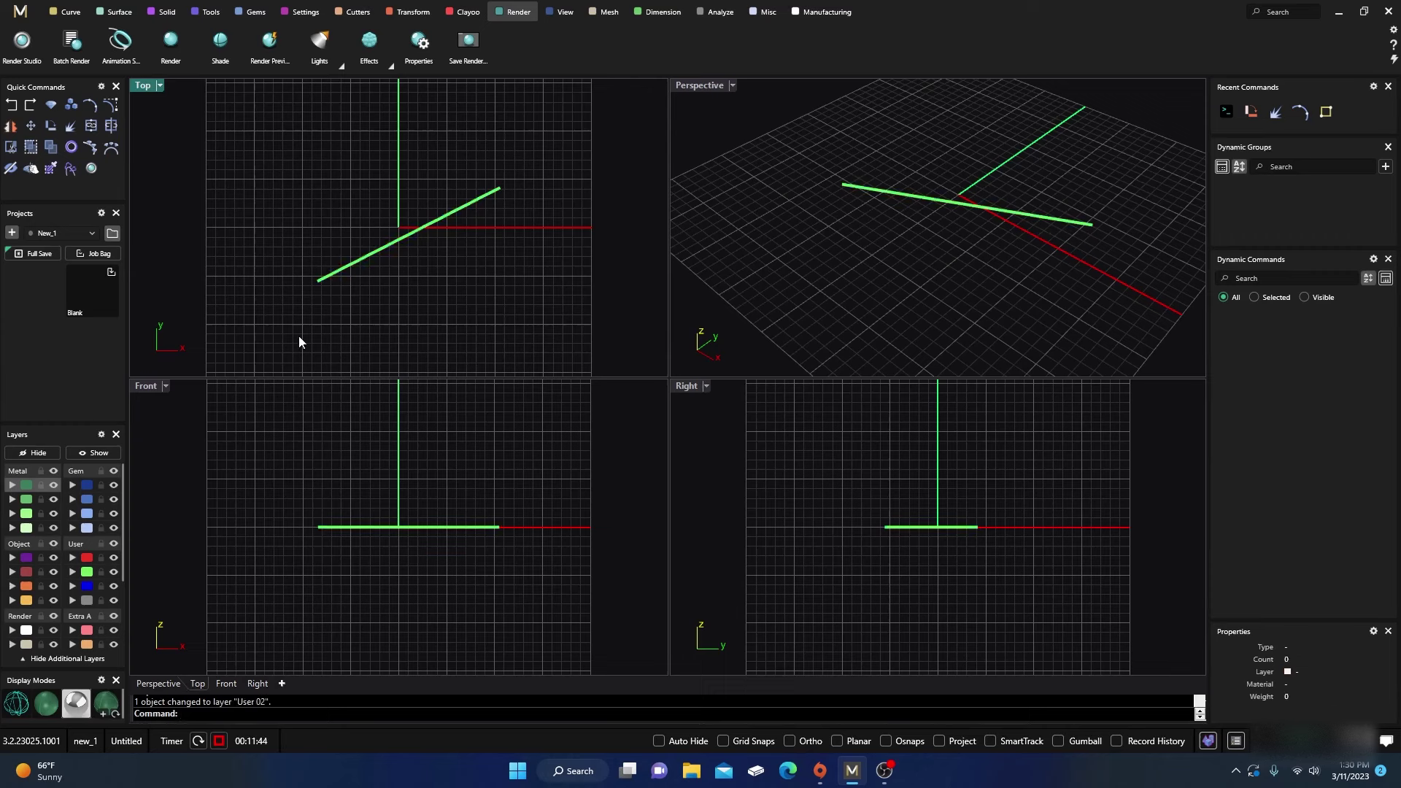
Hide and reshow the User 02 layer and try its lock control.
left_click(114, 573)
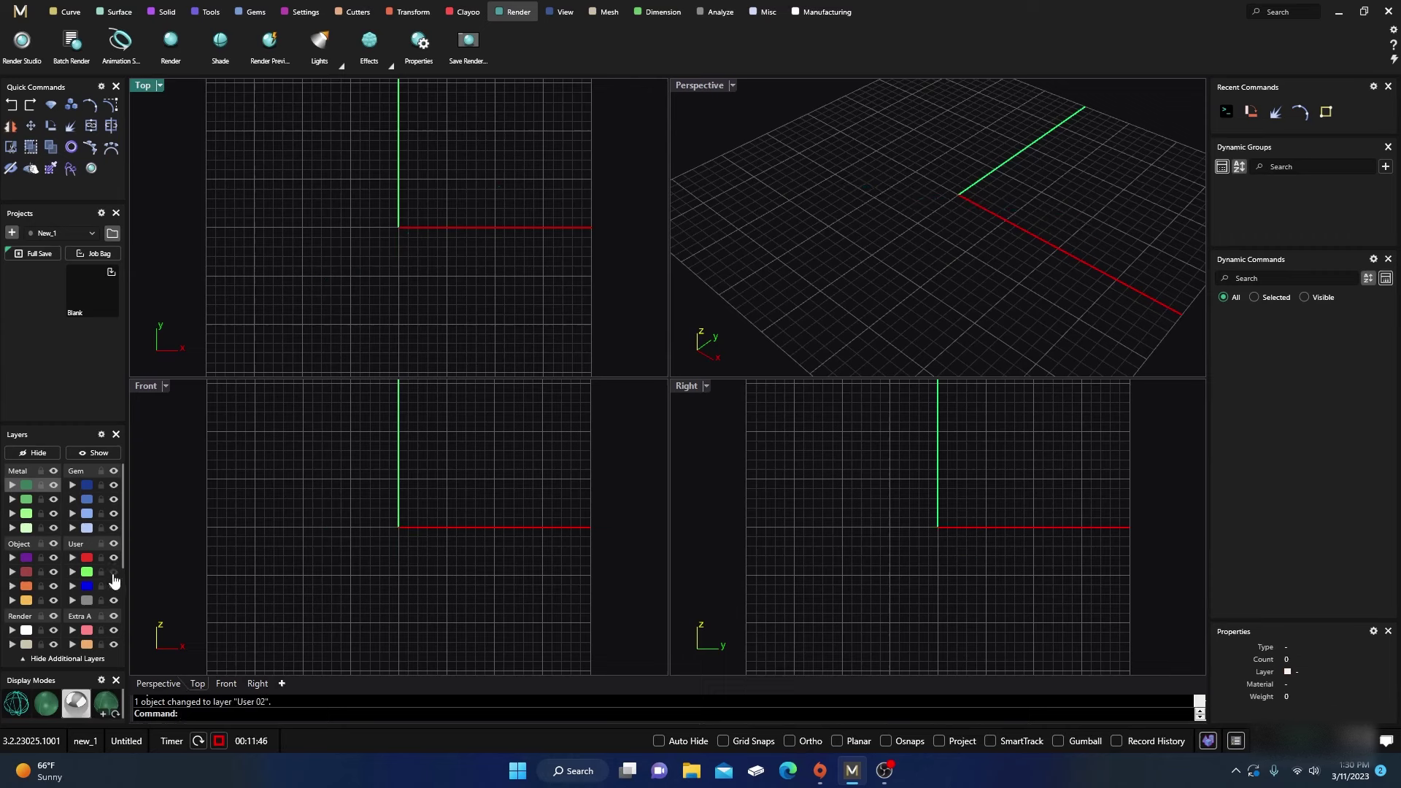
left_click(113, 574)
left_click(101, 573)
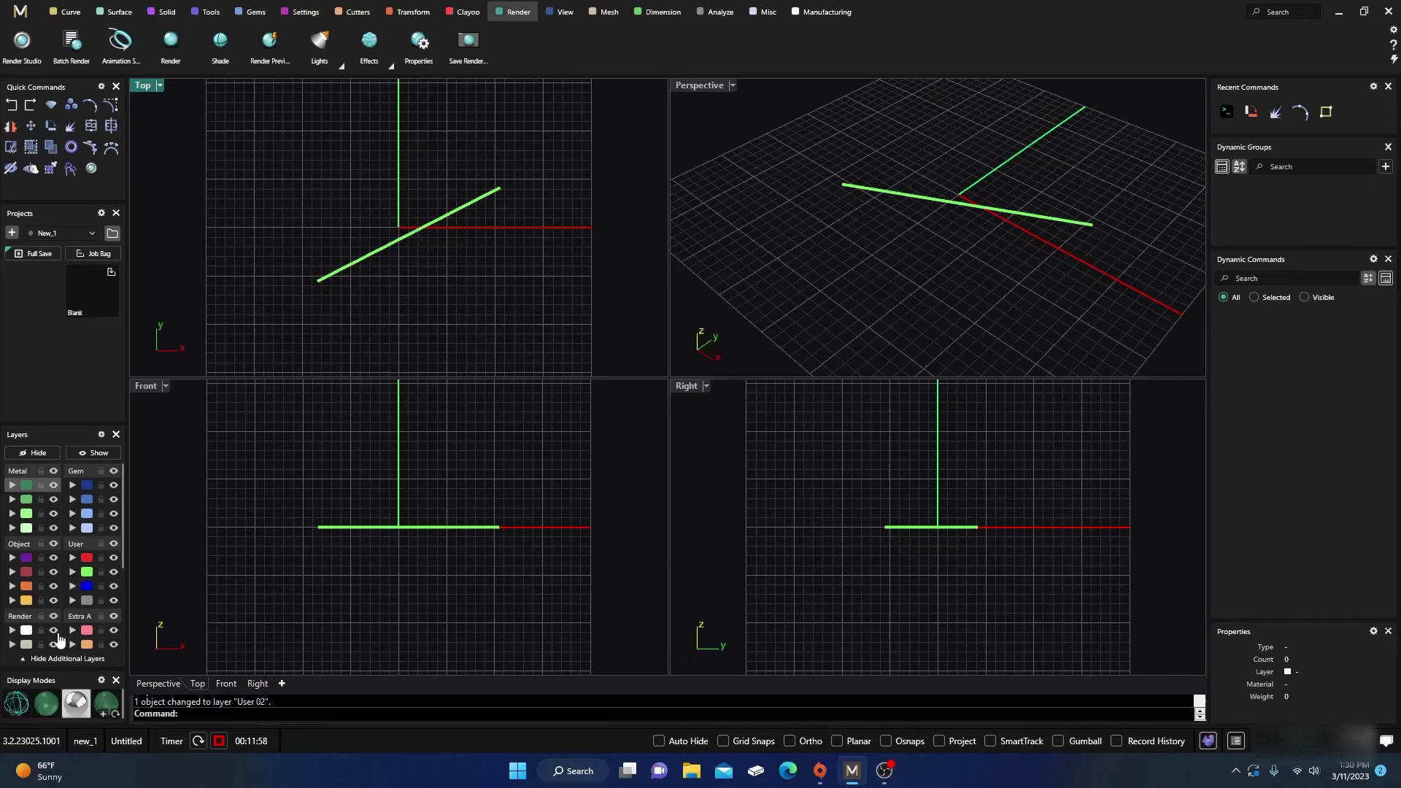
Look through the additional layers and enlarge the Display Modes area to show two rows of modes.
scroll(55, 660, "down", 2)
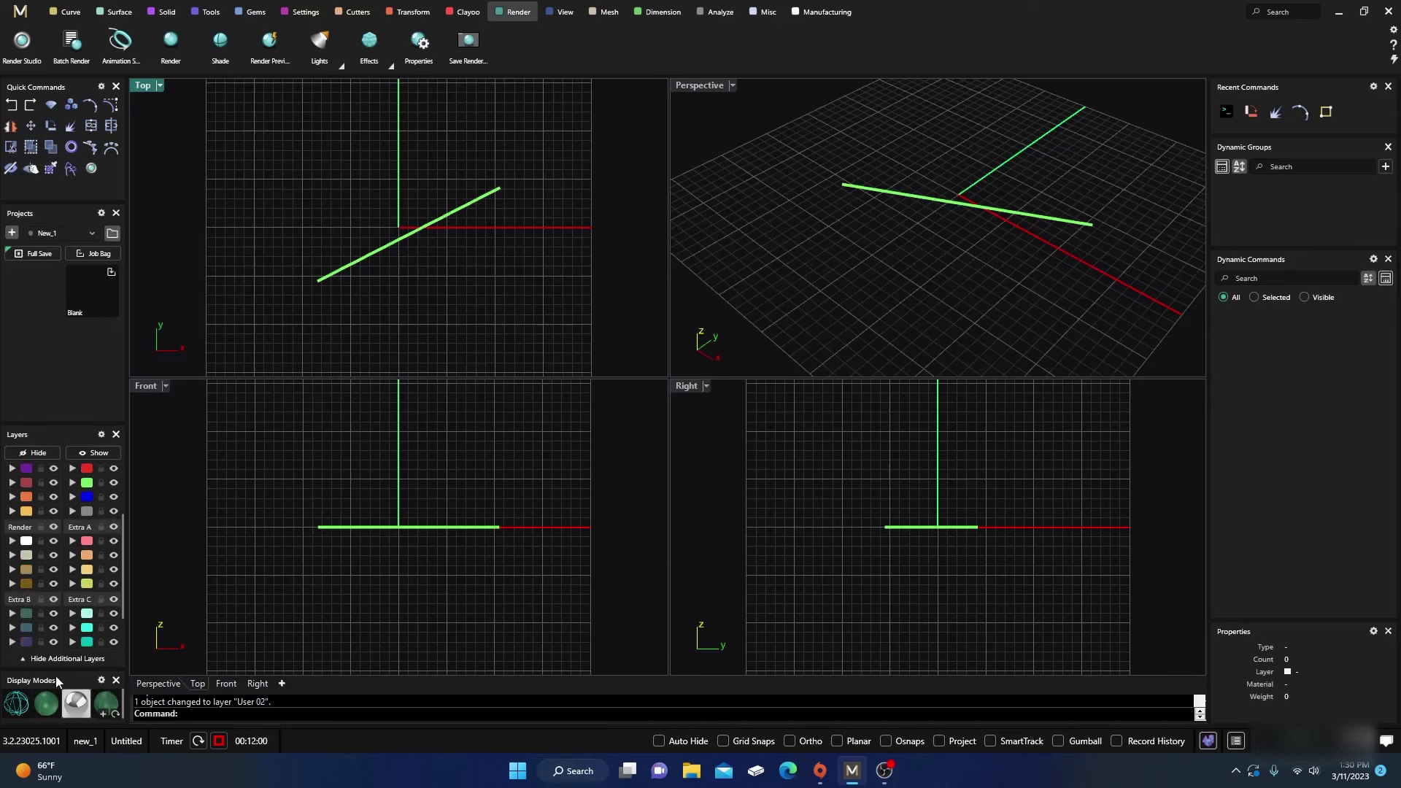
left_click_drag(58, 670, 67, 639)
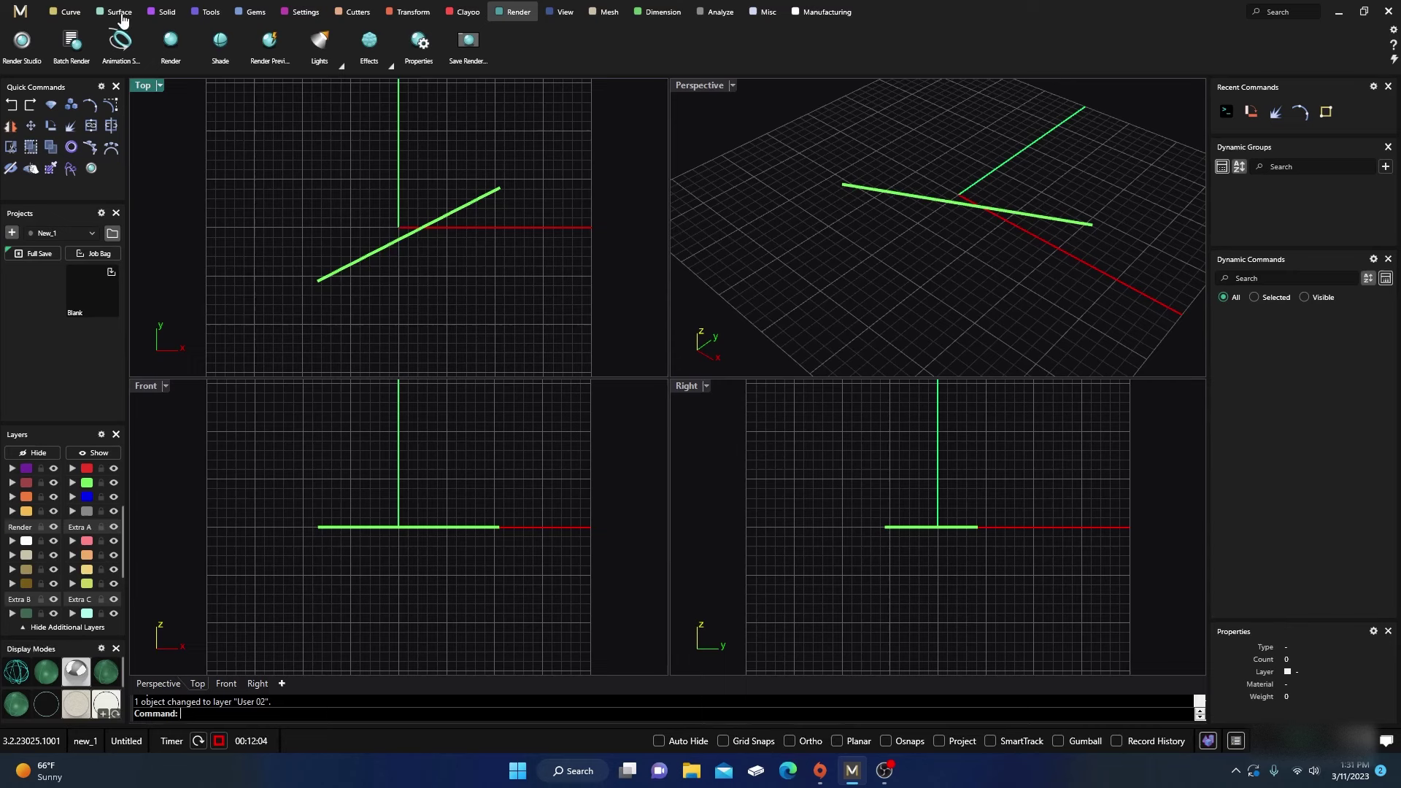
Draw a solid box with its base beside the vertical axis in the Top view and its height set in the Front view.
left_click(167, 12)
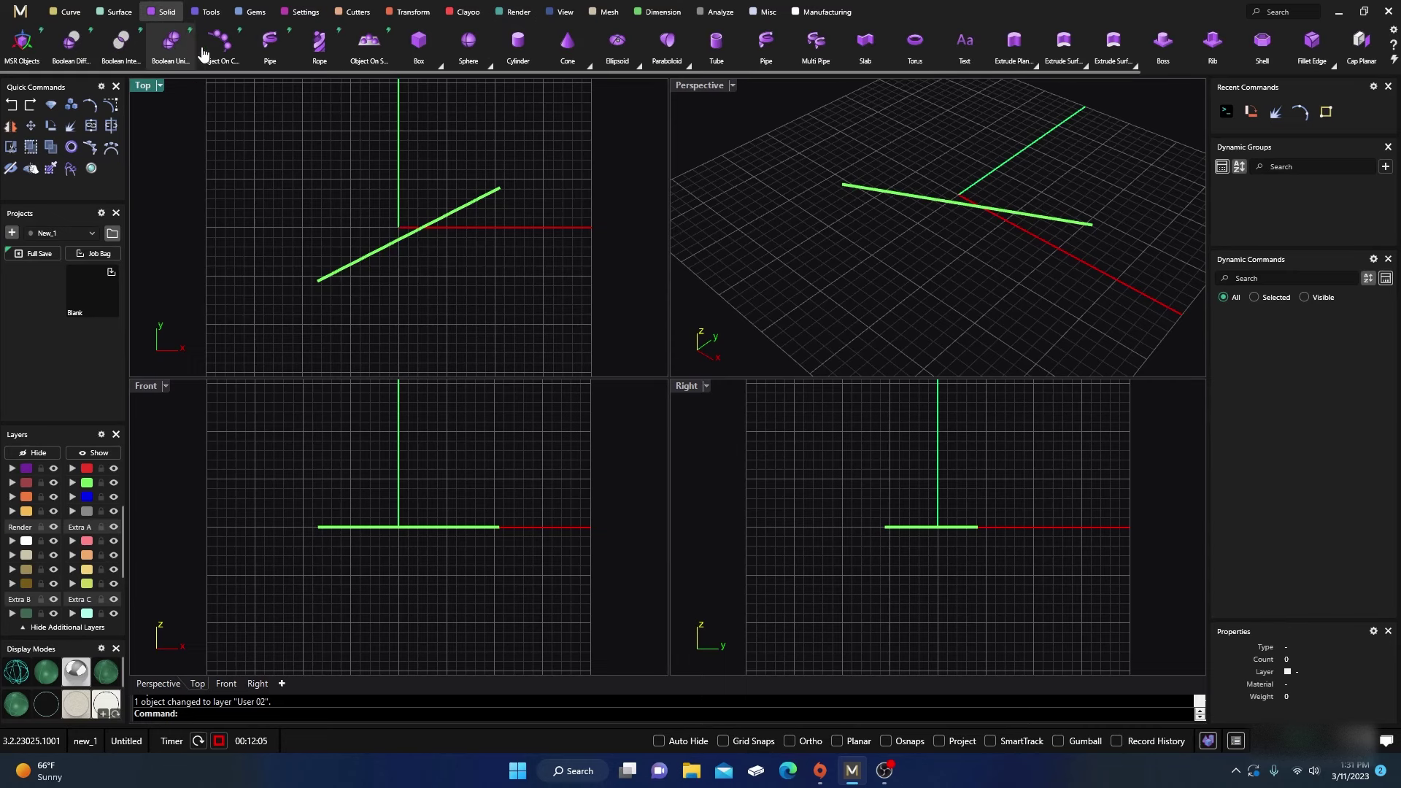
left_click(427, 44)
left_click(284, 227)
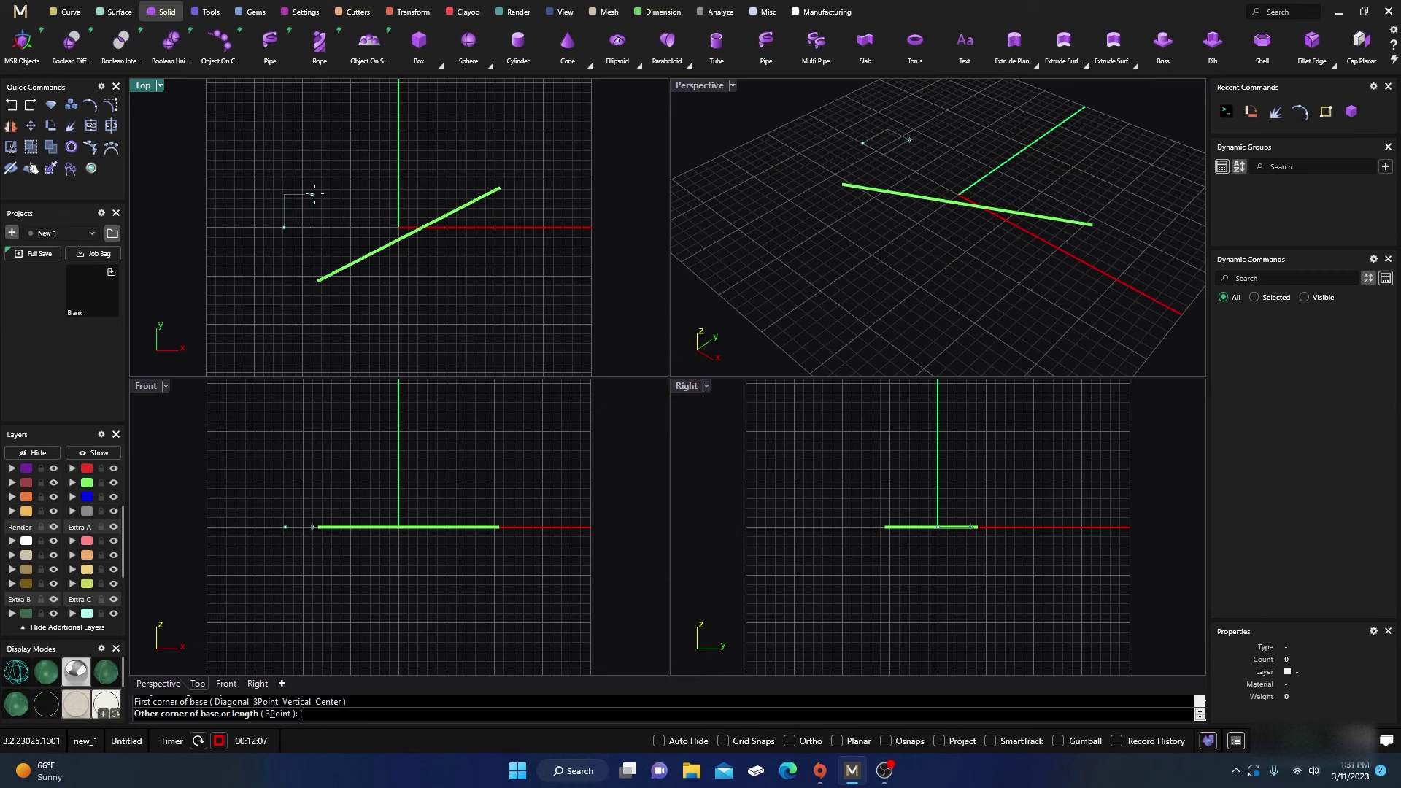
left_click(384, 148)
left_click(344, 455)
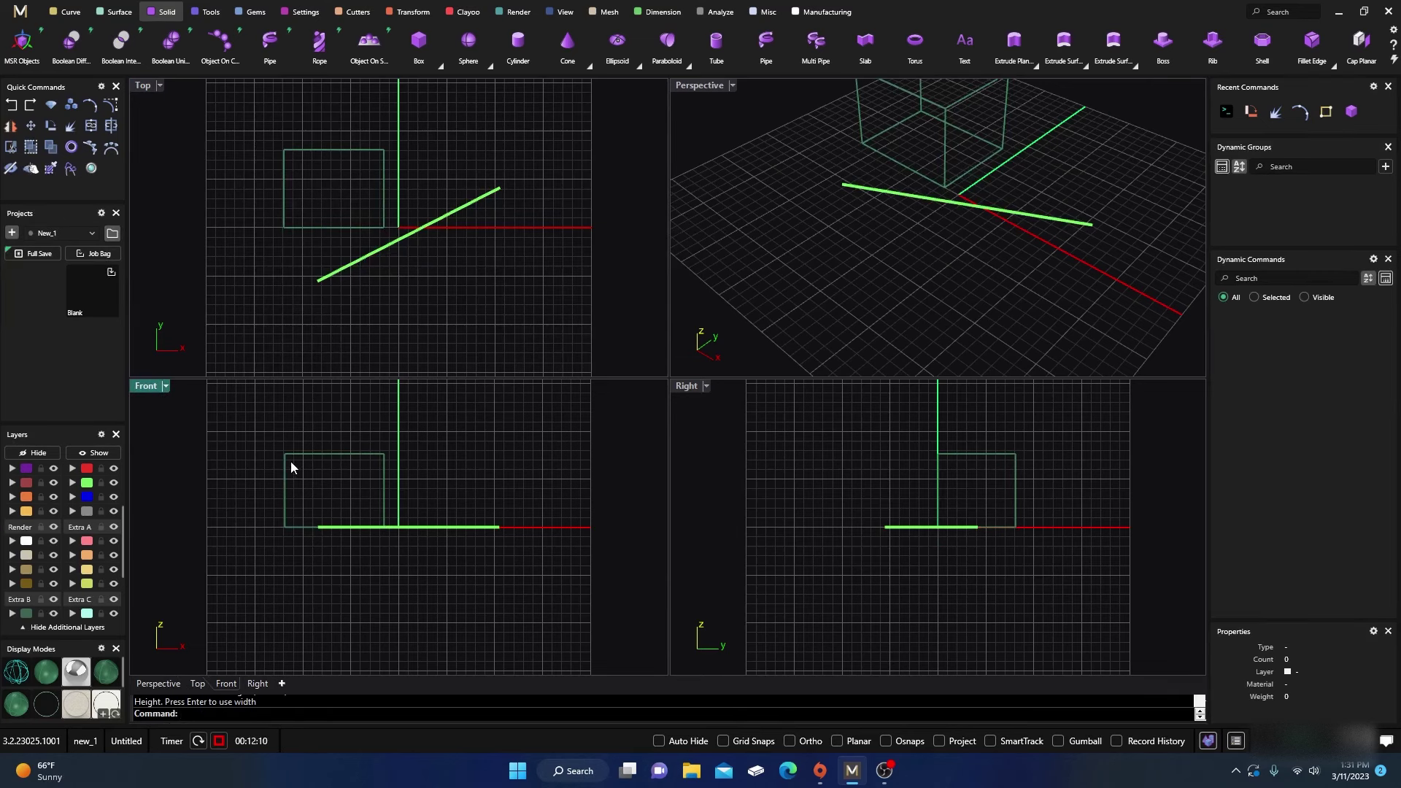
Compare the Shaded, wireframe, white rendered and semi-transparent display modes on the box.
left_click(46, 672)
scroll(851, 325, "down", 3)
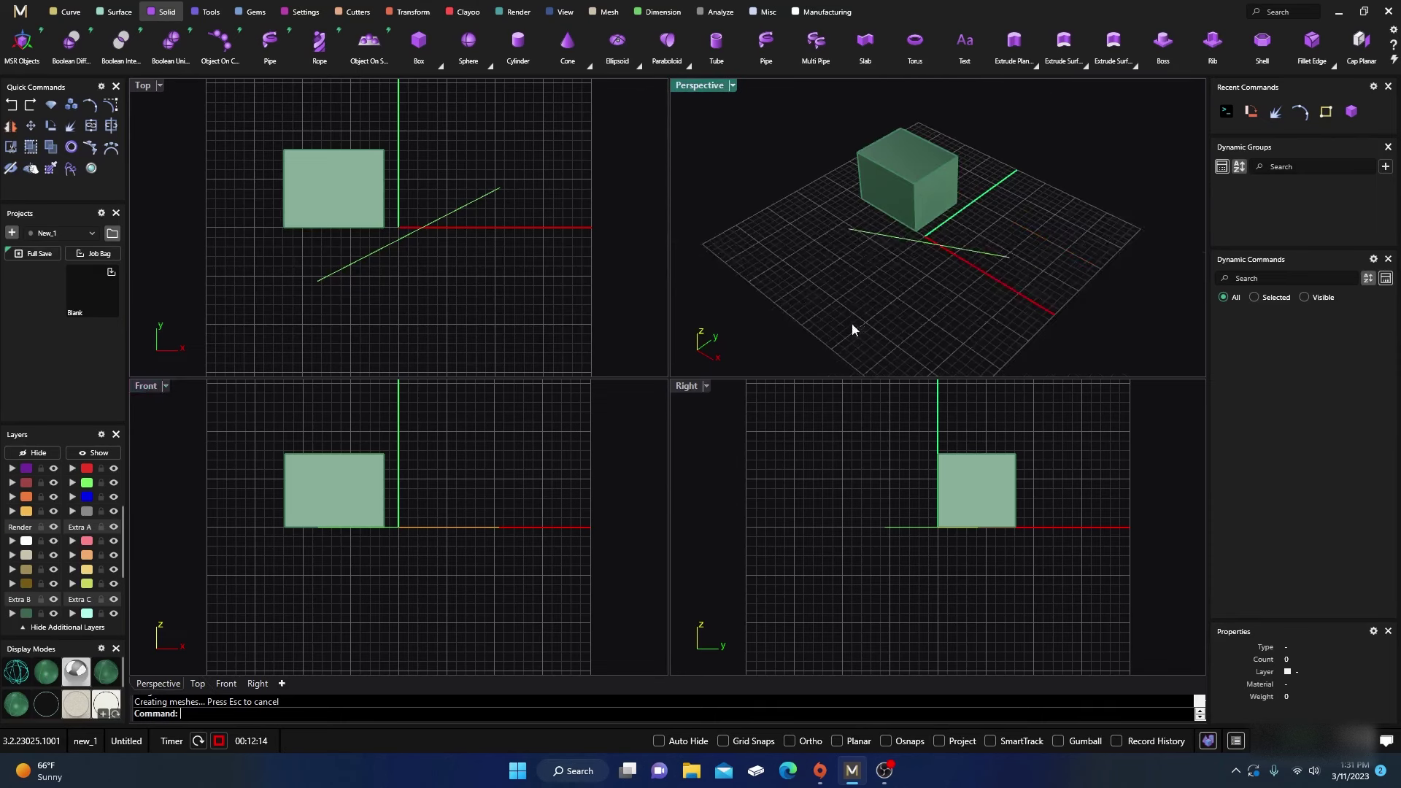
scroll(867, 212, "up", 2)
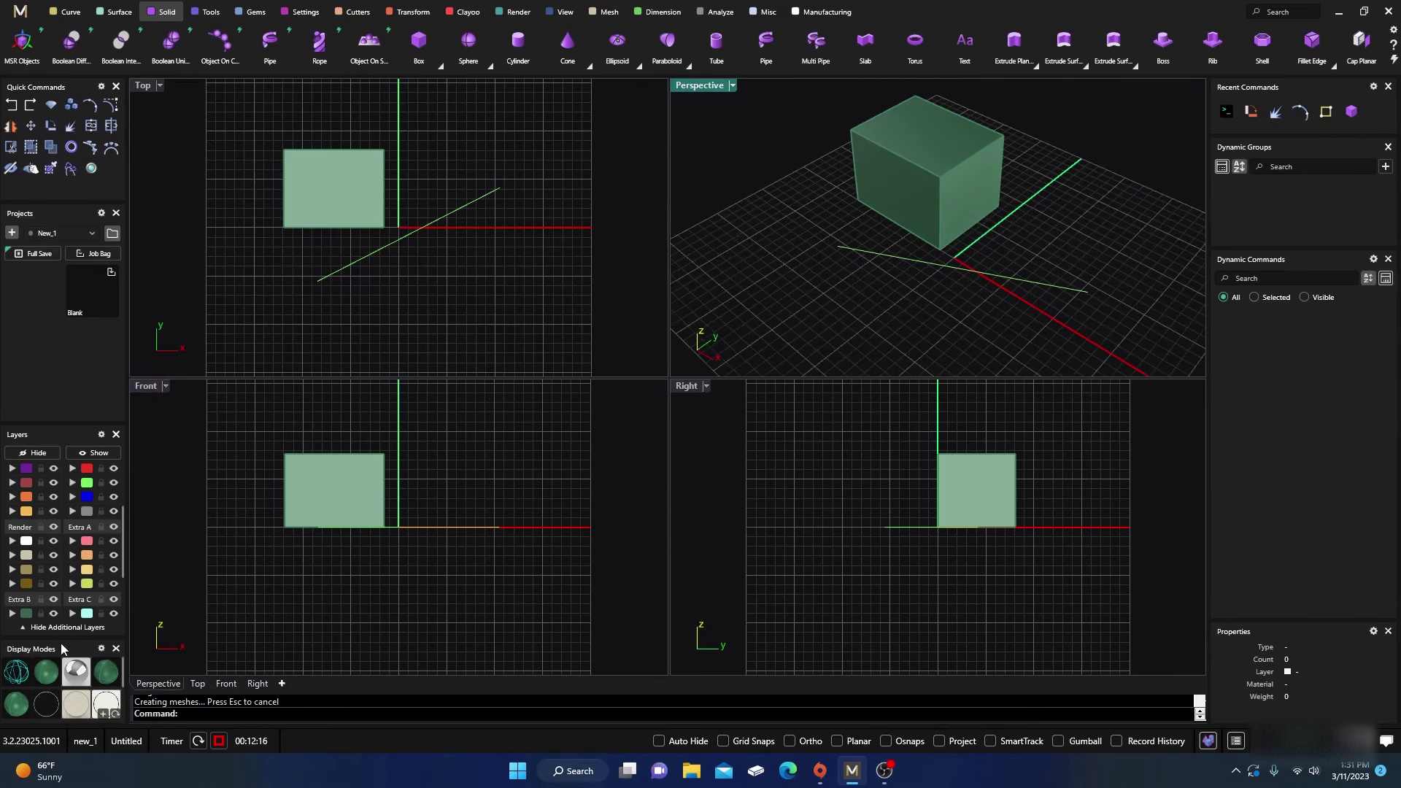
left_click(17, 681)
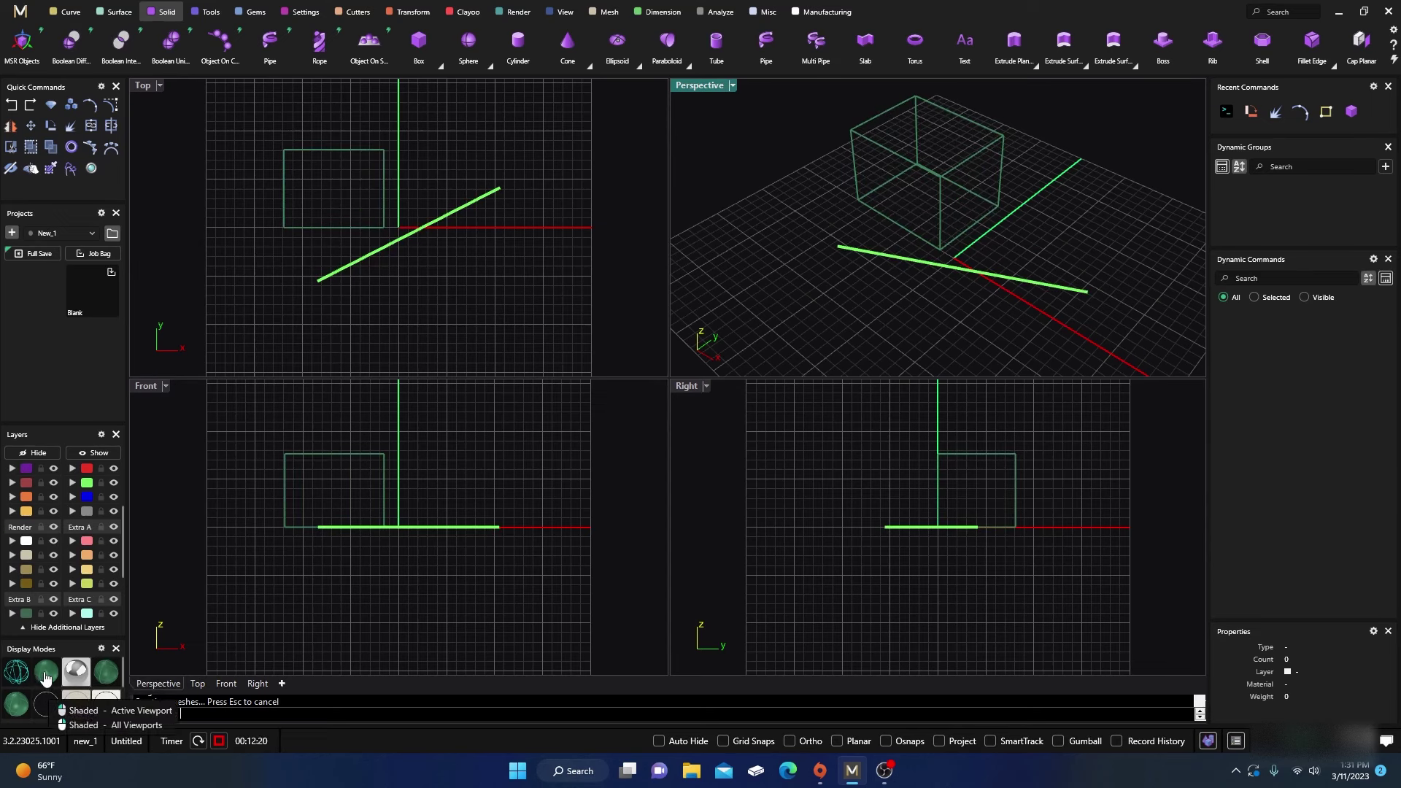
left_click(45, 674)
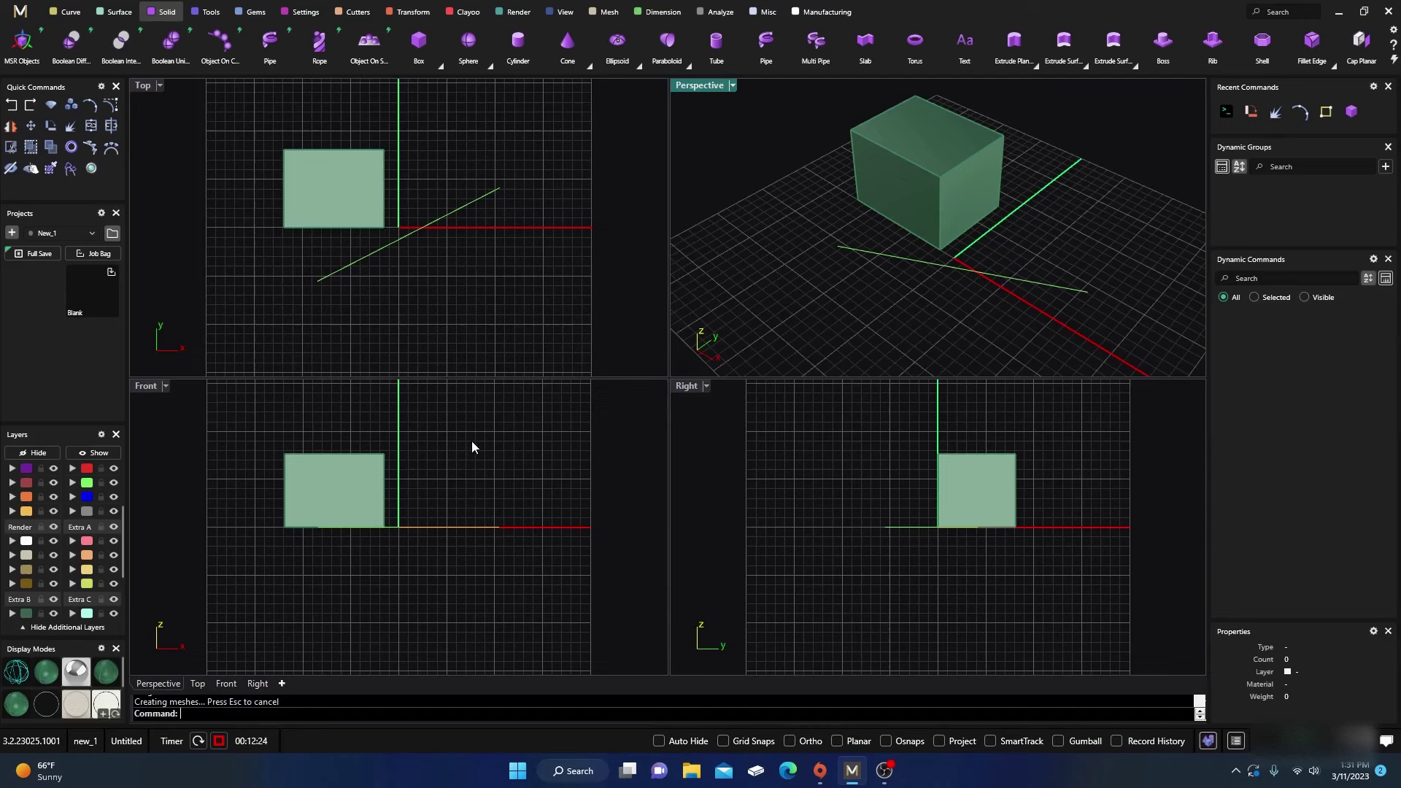
left_click(68, 673)
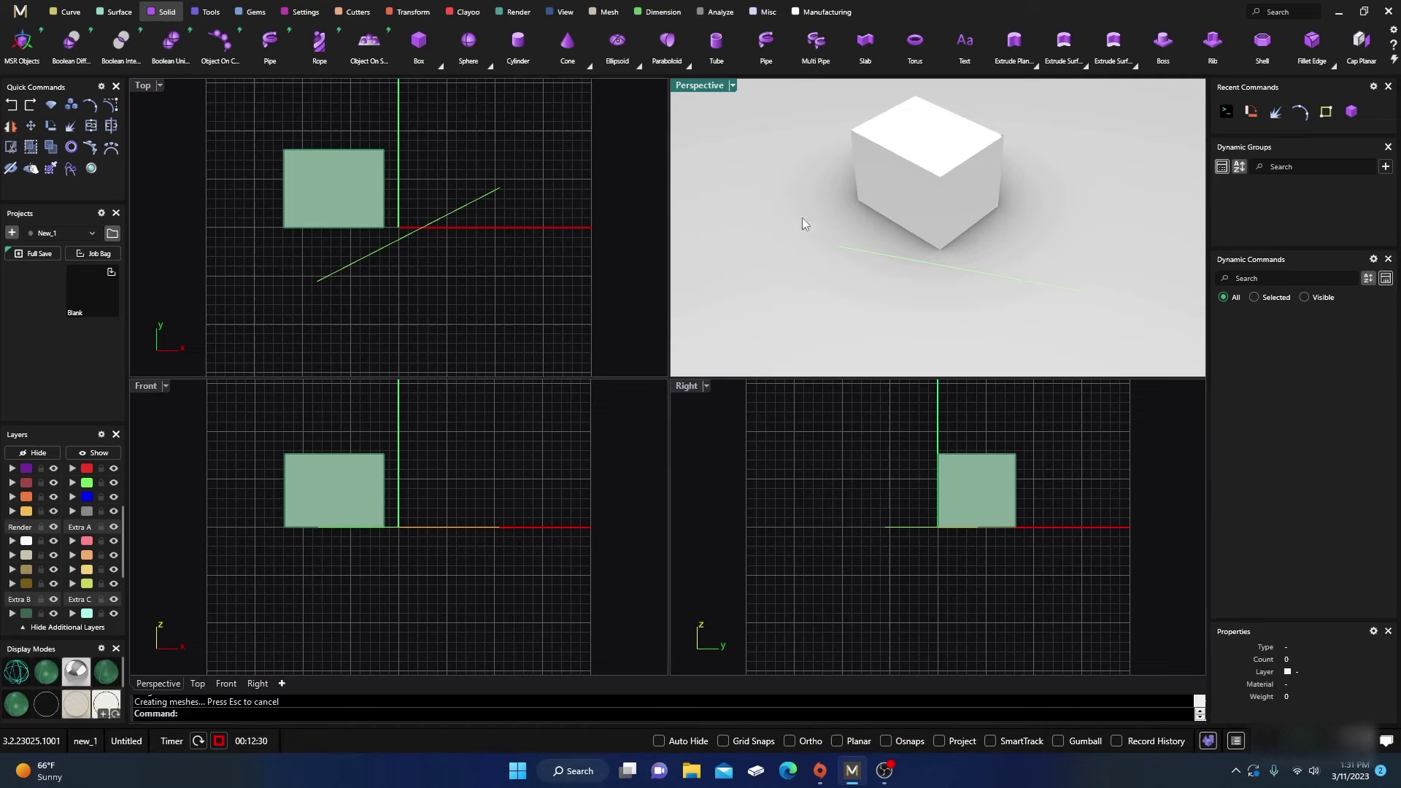
right_click_drag(851, 248, 838, 297)
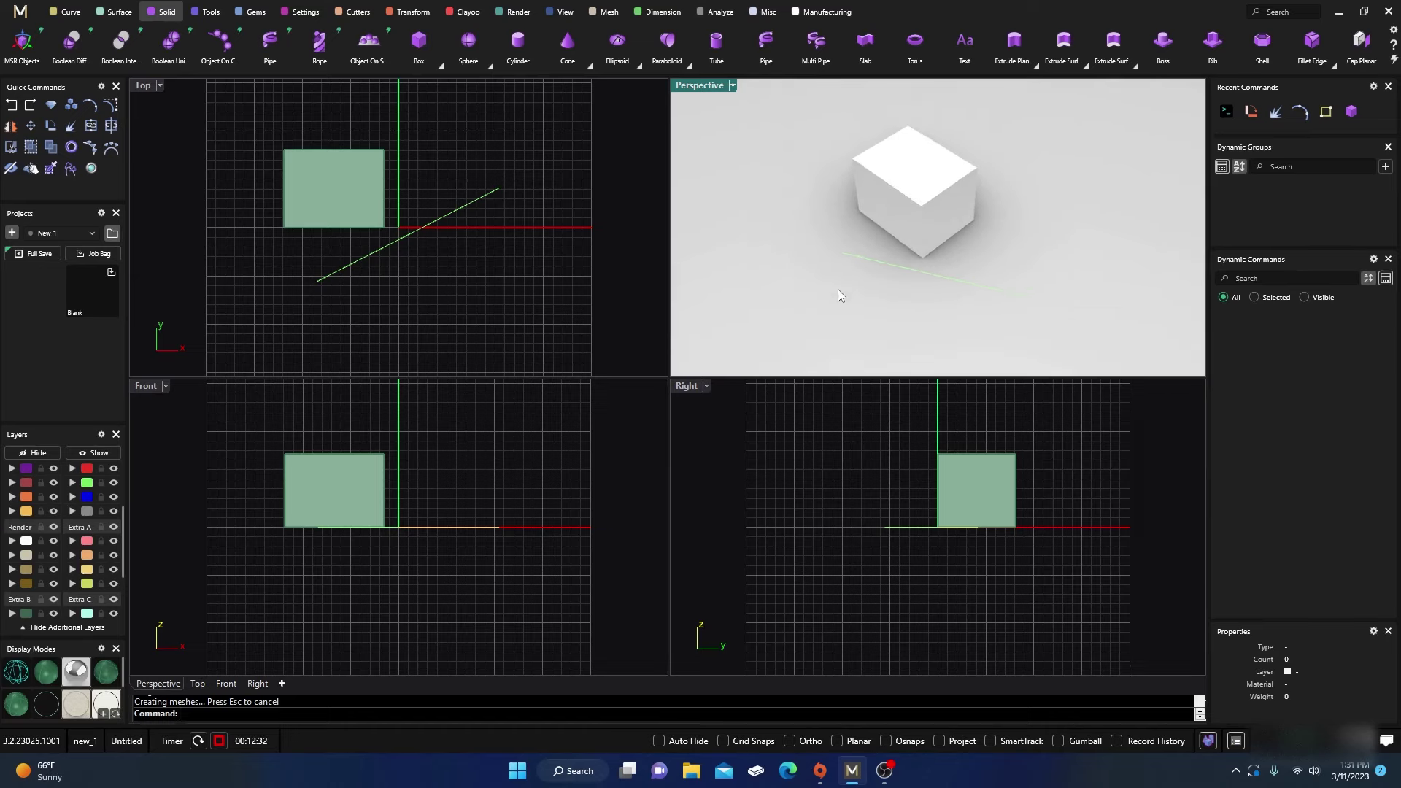
left_click(19, 702)
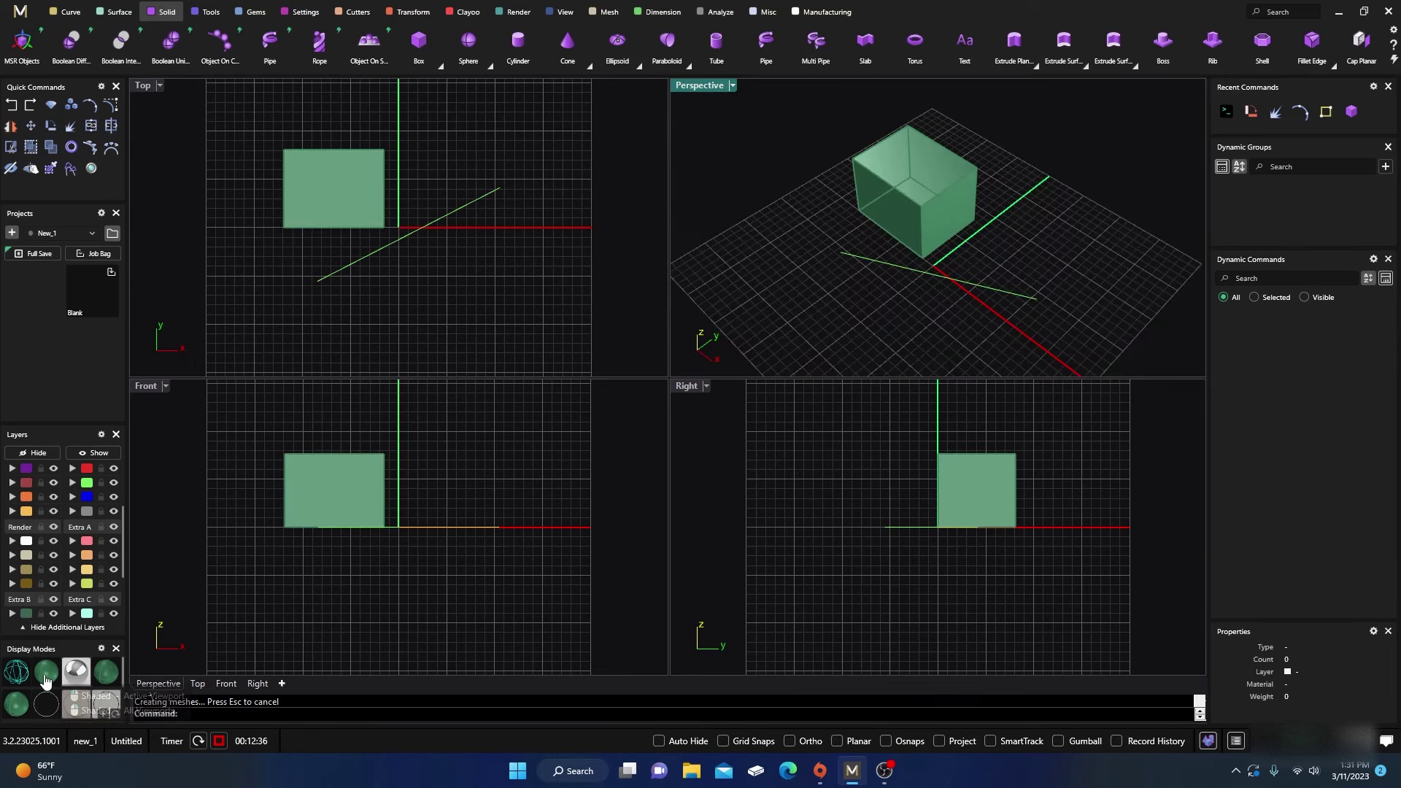
Set all viewports to wireframe display and only the Perspective viewport to Shaded.
left_click(24, 675)
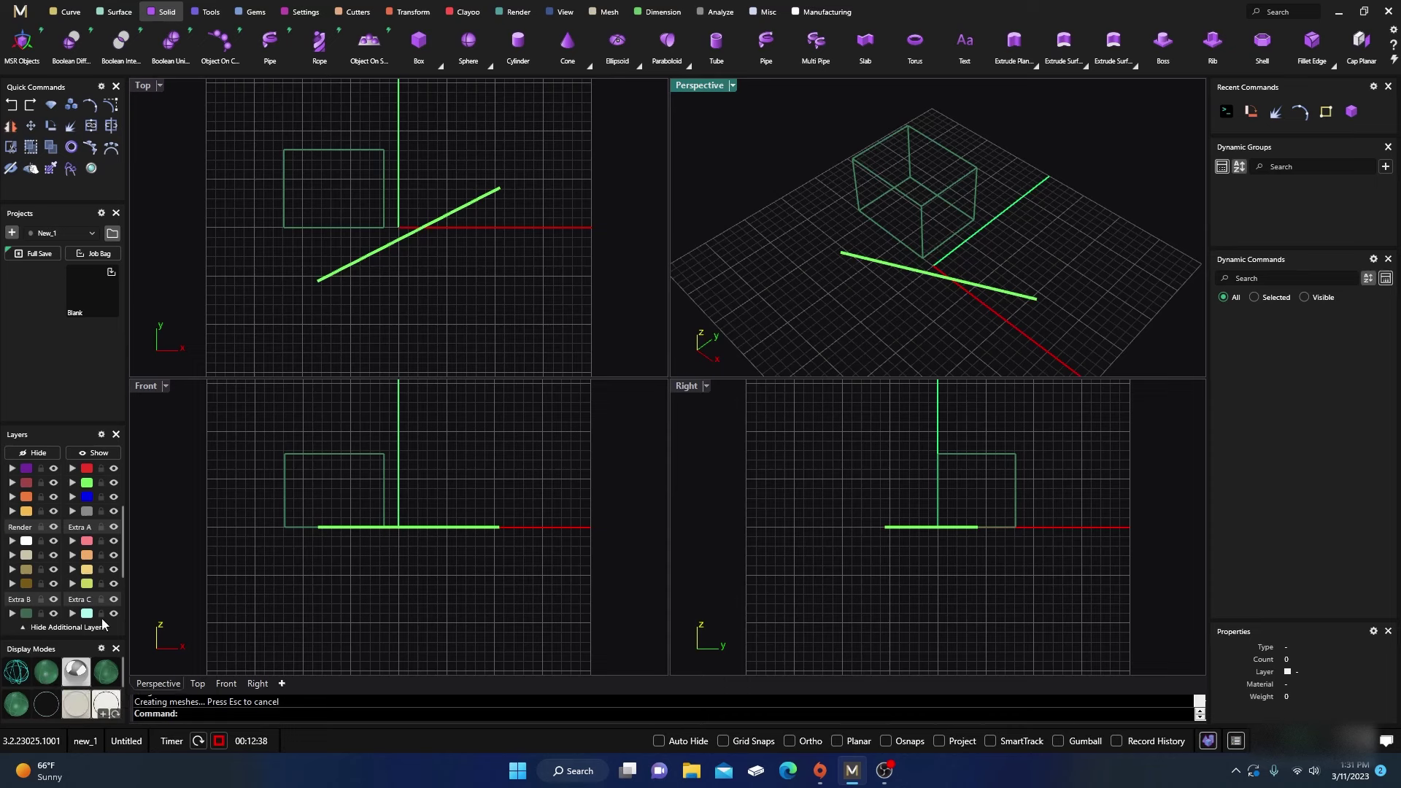
left_click(40, 677)
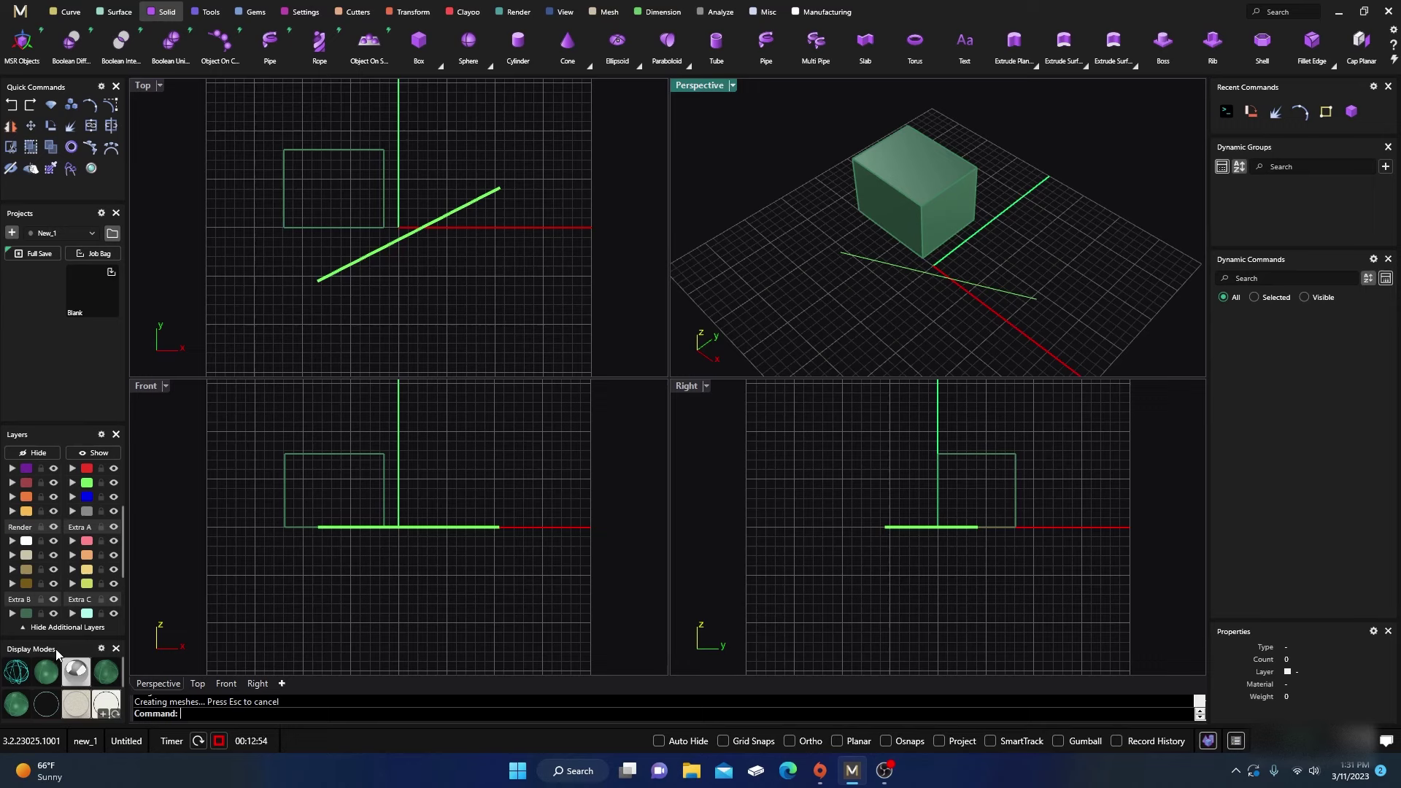
Dock Display Modes beside Layers in a widened area and combine Dynamic Commands with Dynamic Groups.
left_click_drag(55, 650, 90, 603)
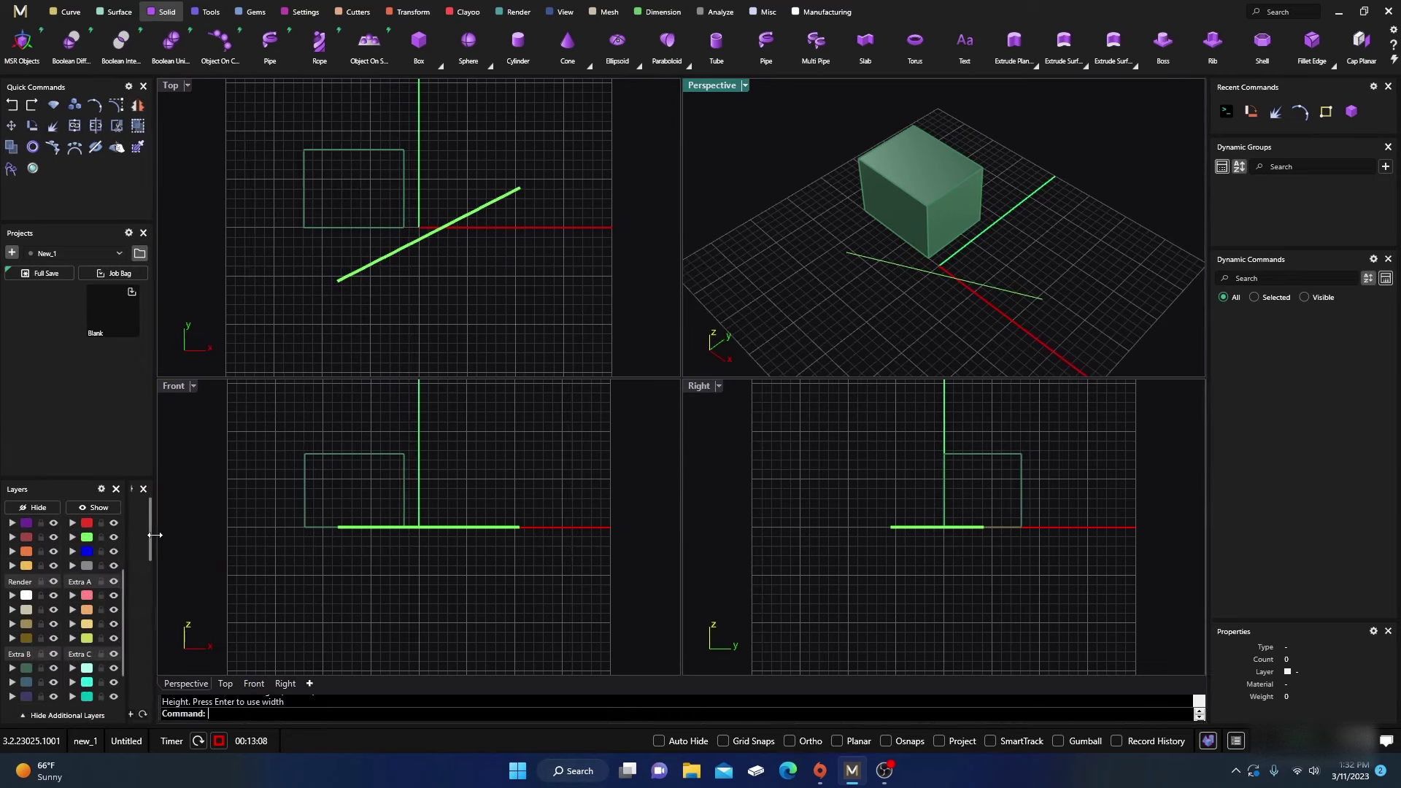
left_click_drag(153, 534, 193, 501)
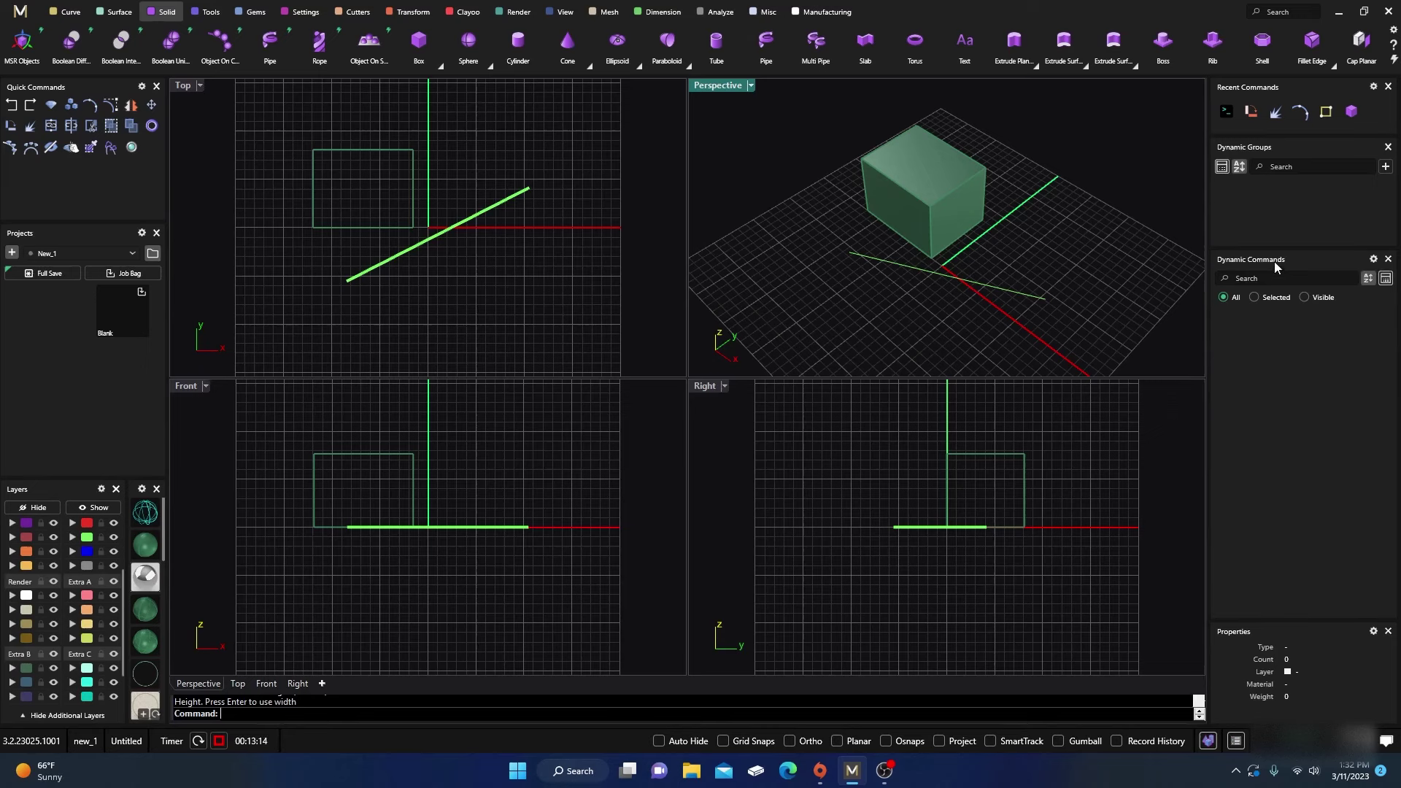
left_click_drag(1275, 267, 1306, 354)
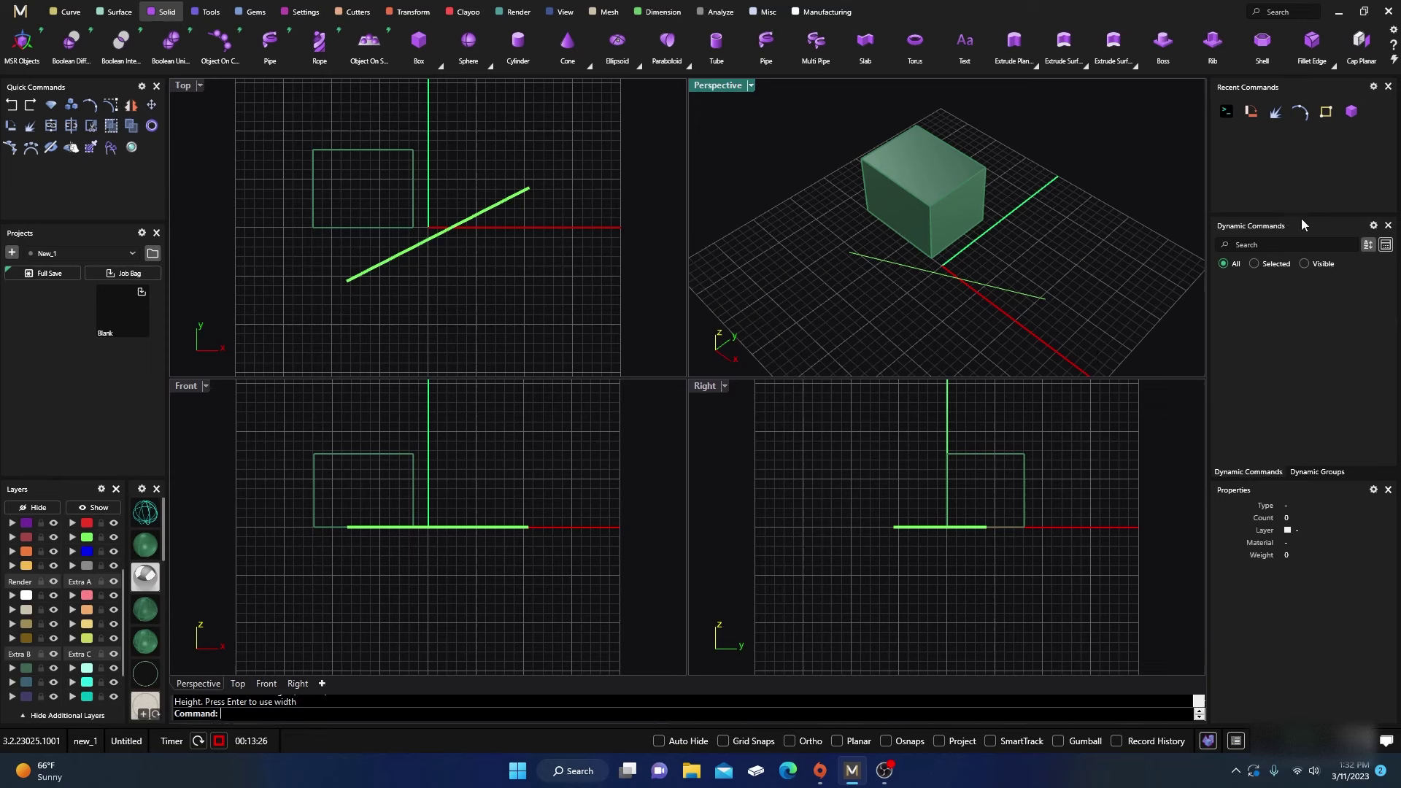
Reset the window layout and dock Display Modes as a column beside Layers in a widened area.
left_click(18, 13)
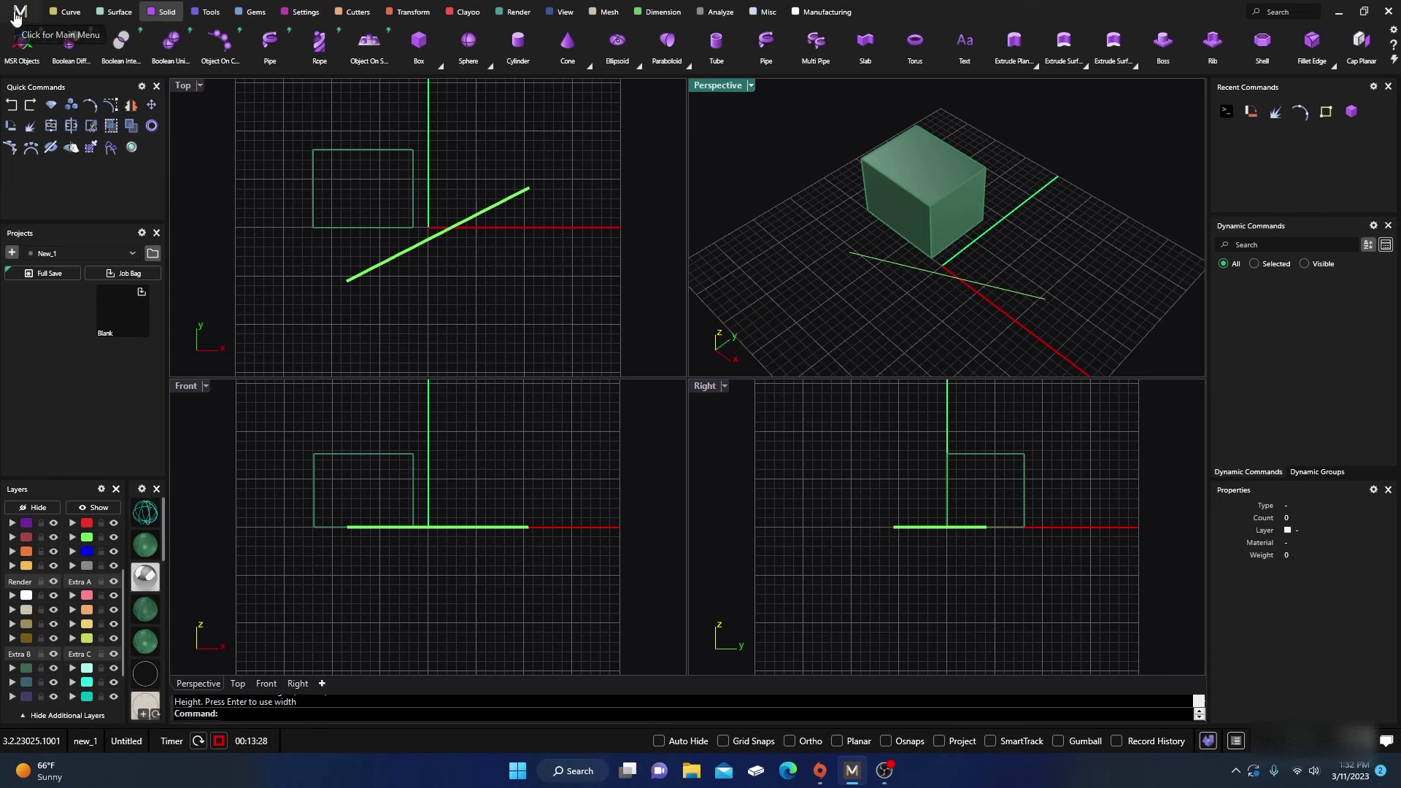
mouse_move(14, 73)
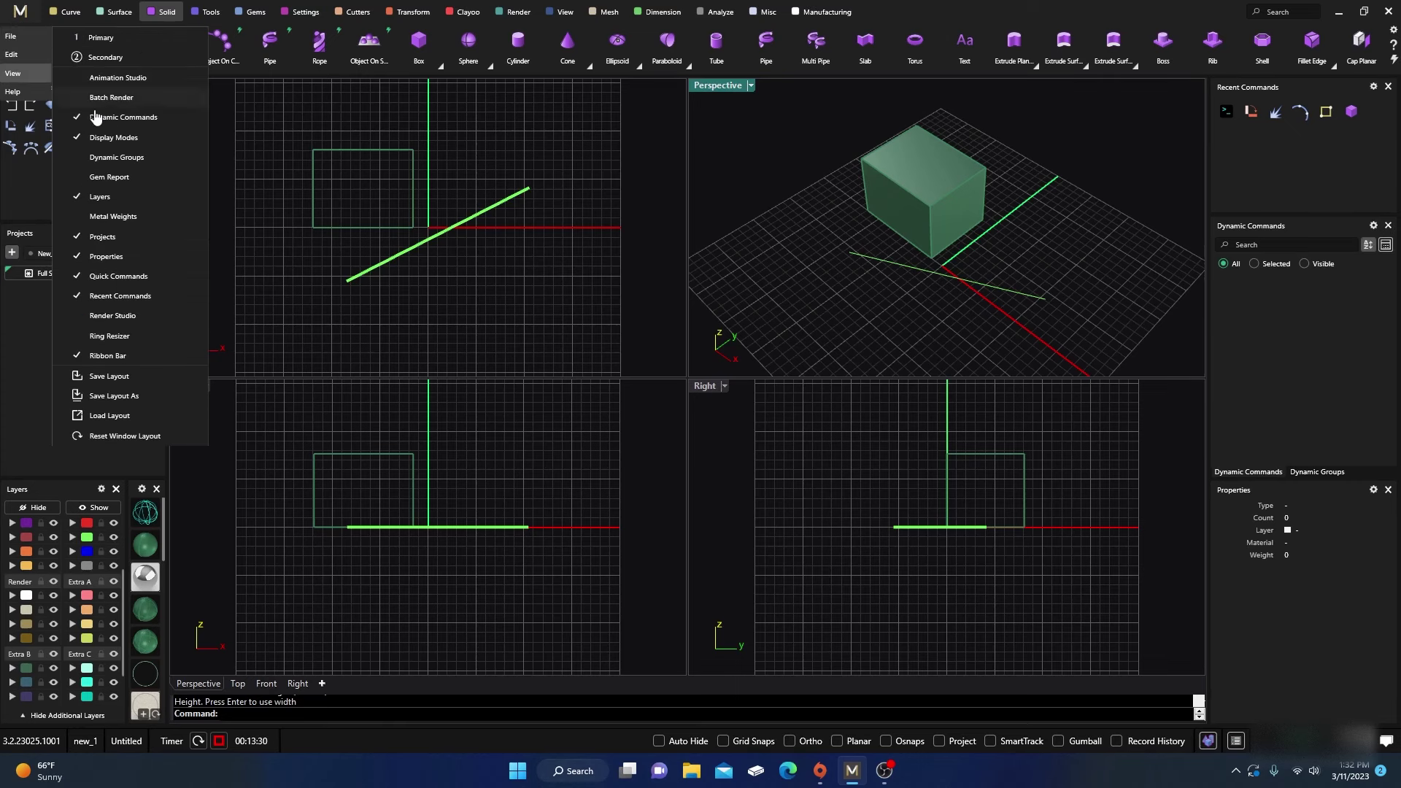
left_click(106, 436)
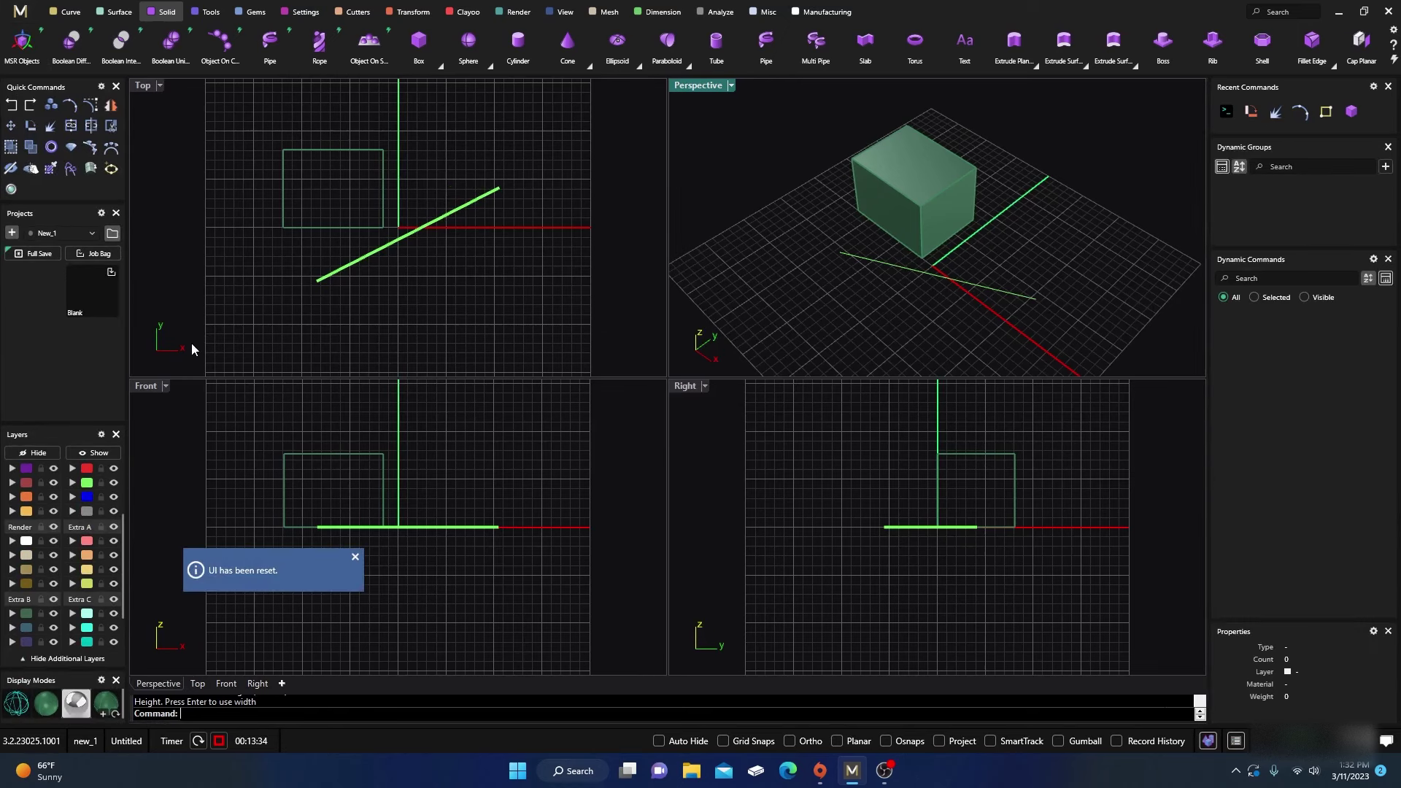
left_click_drag(81, 665, 126, 511)
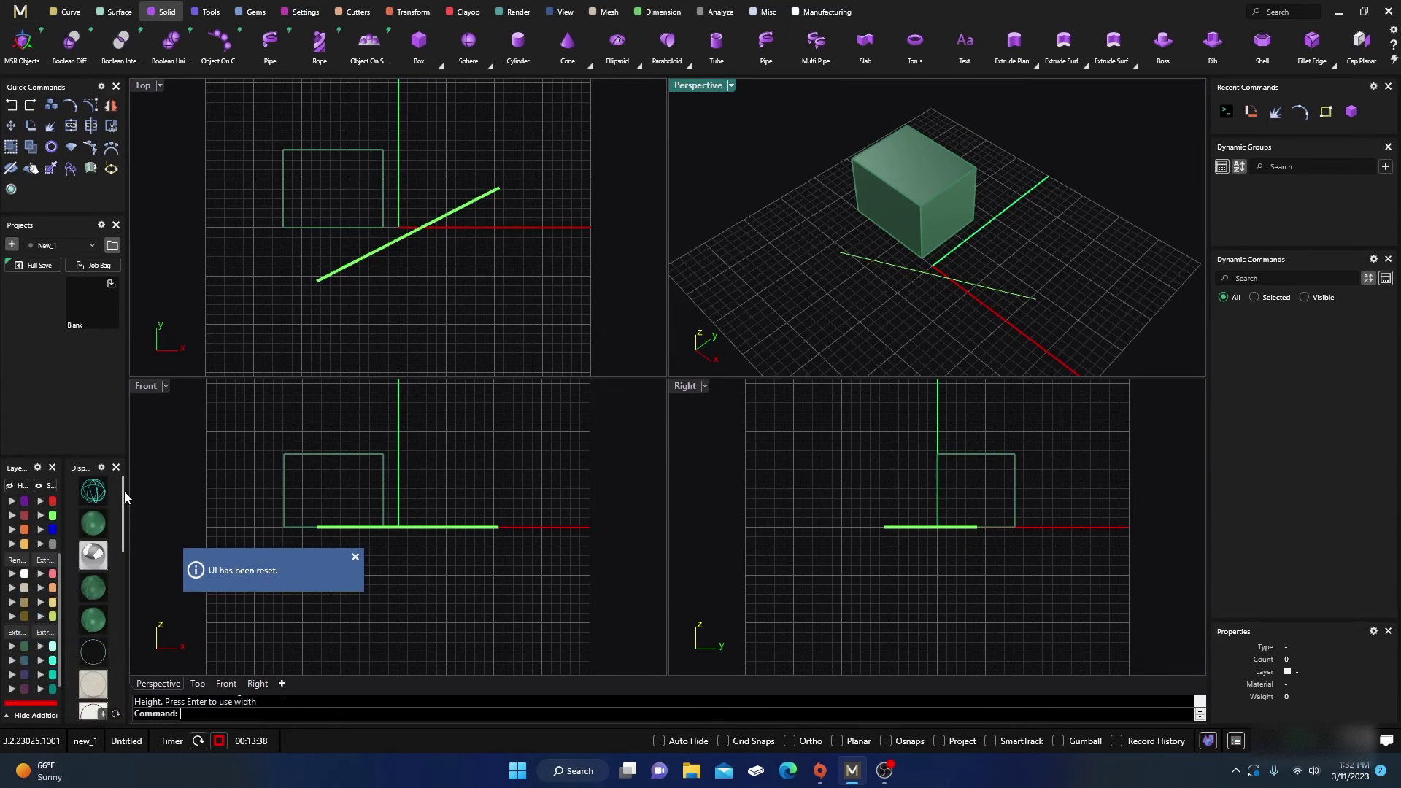
left_click_drag(128, 452, 172, 460)
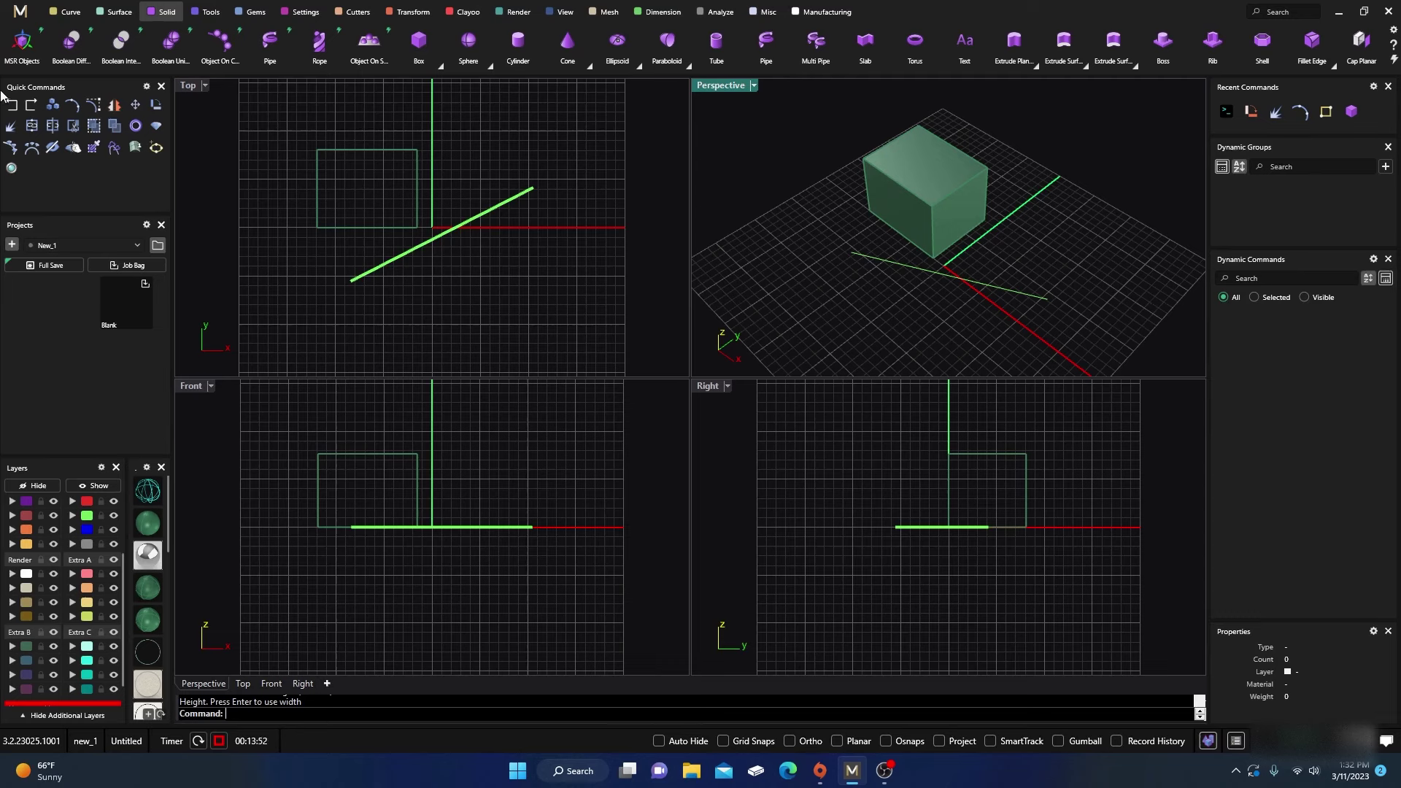
Hide the Recent Commands panel and show it again.
left_click(21, 13)
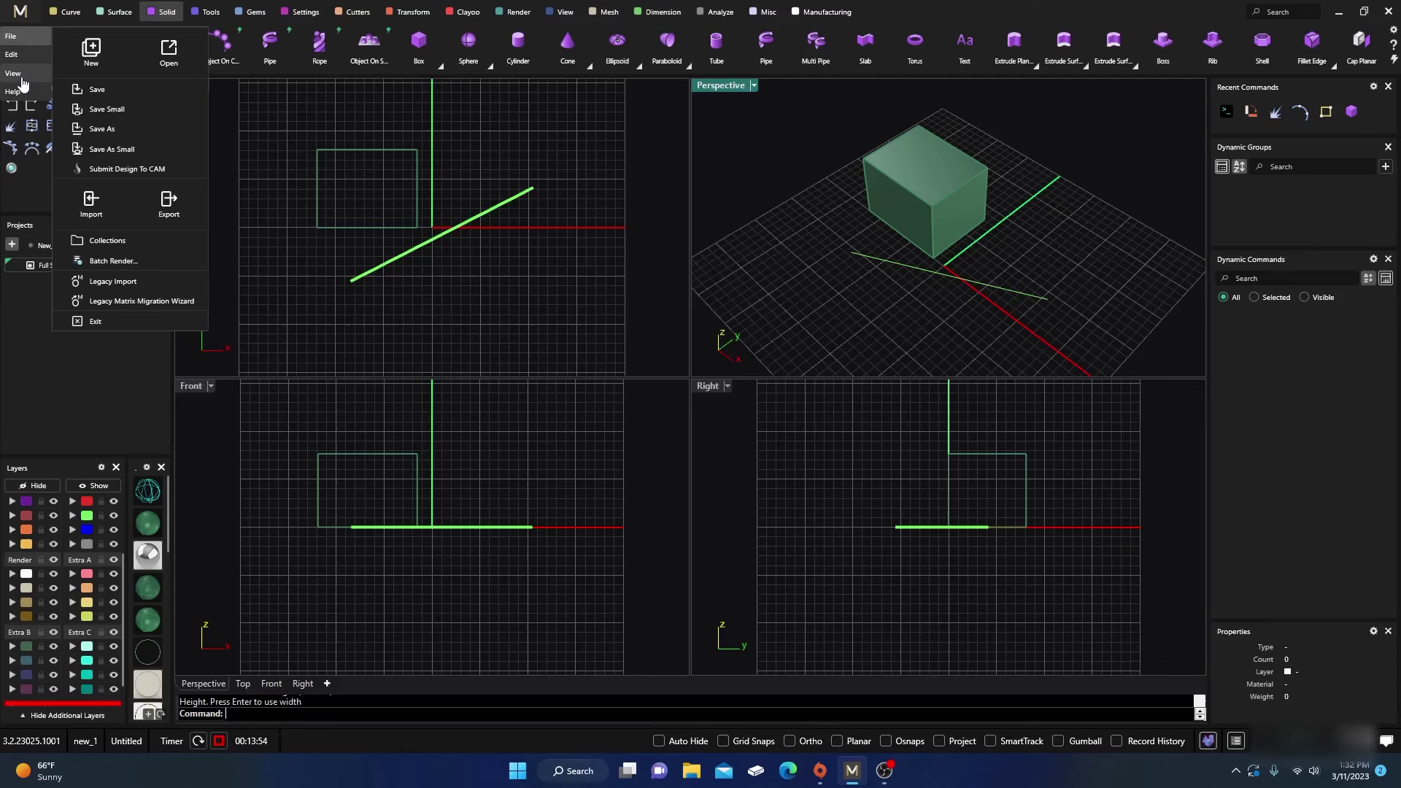
left_click(23, 76)
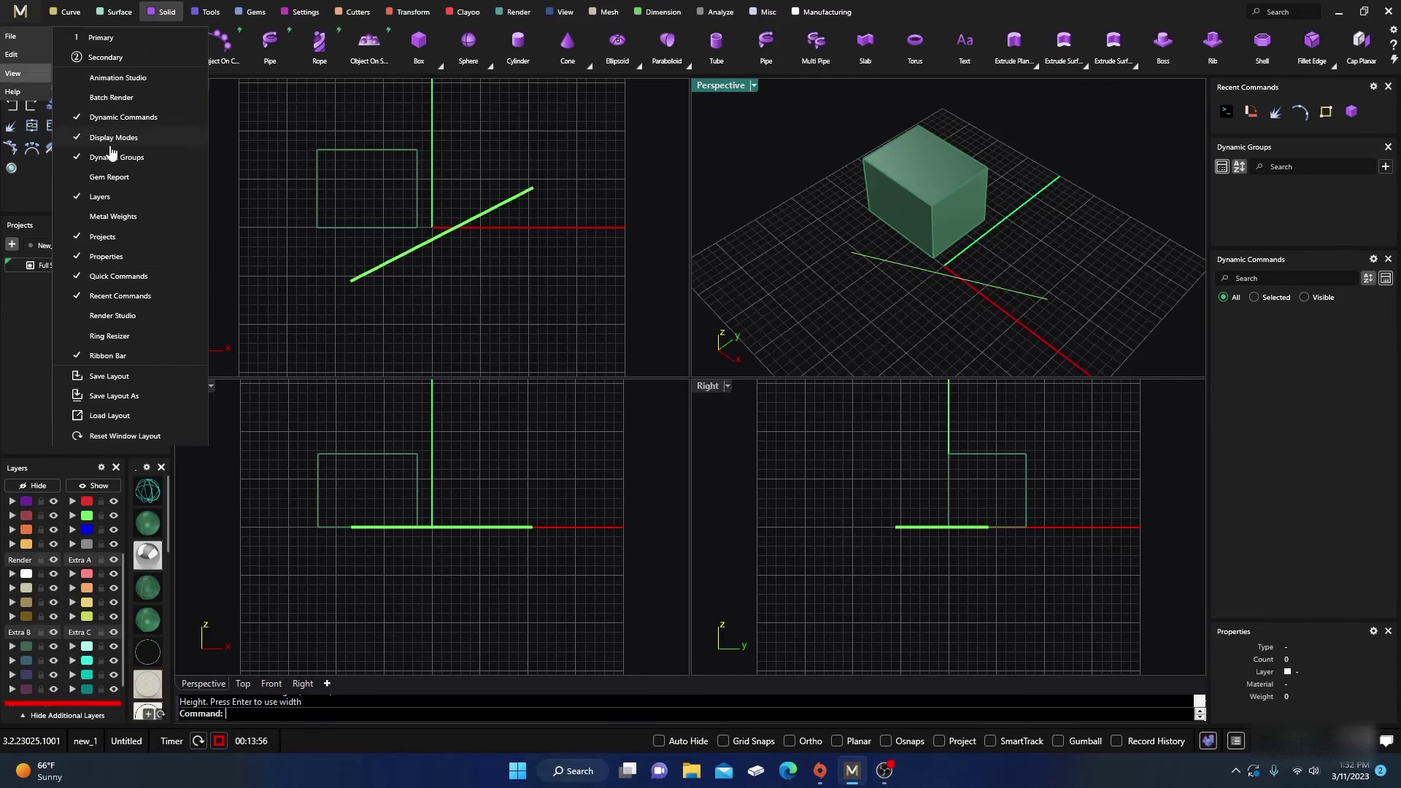
left_click(108, 296)
left_click(1084, 156)
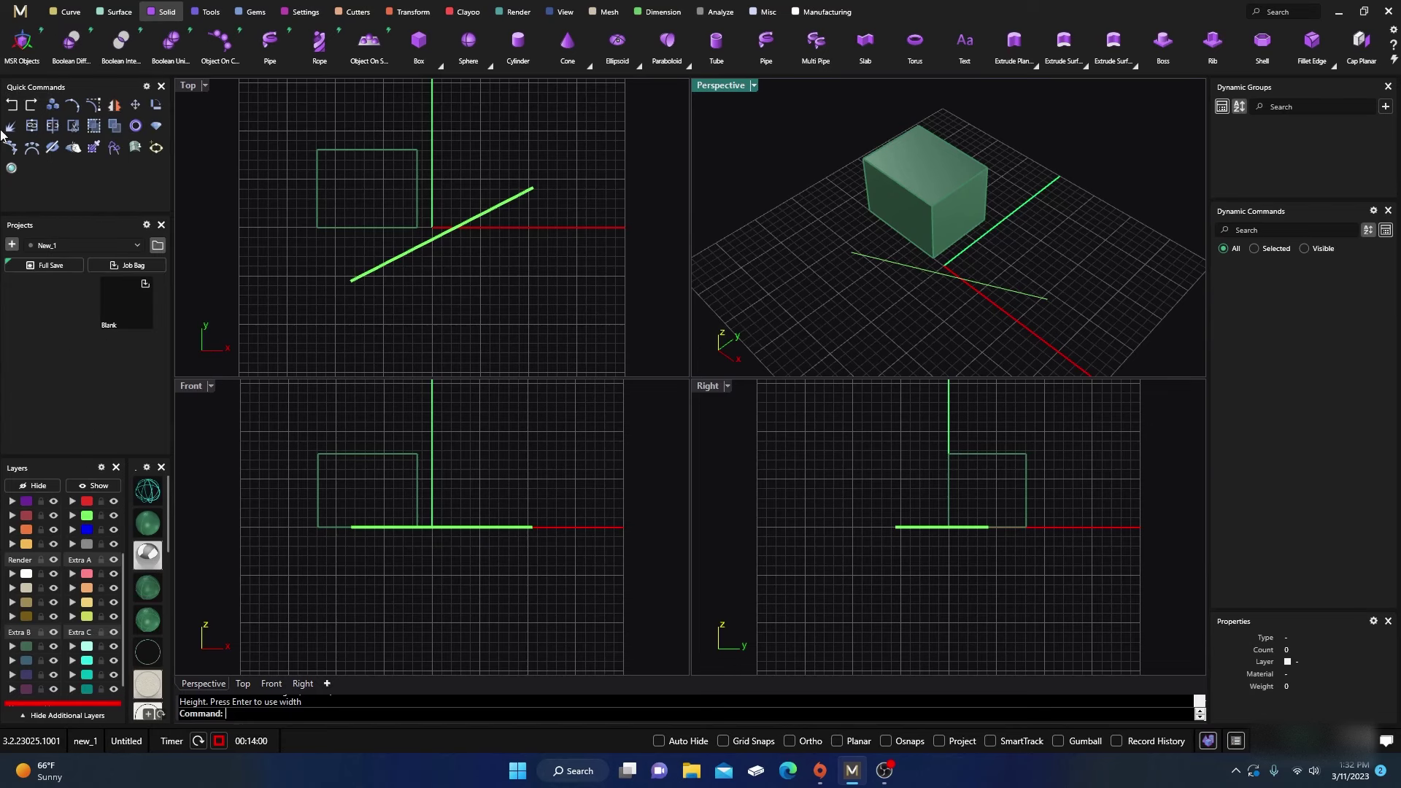
left_click(21, 12)
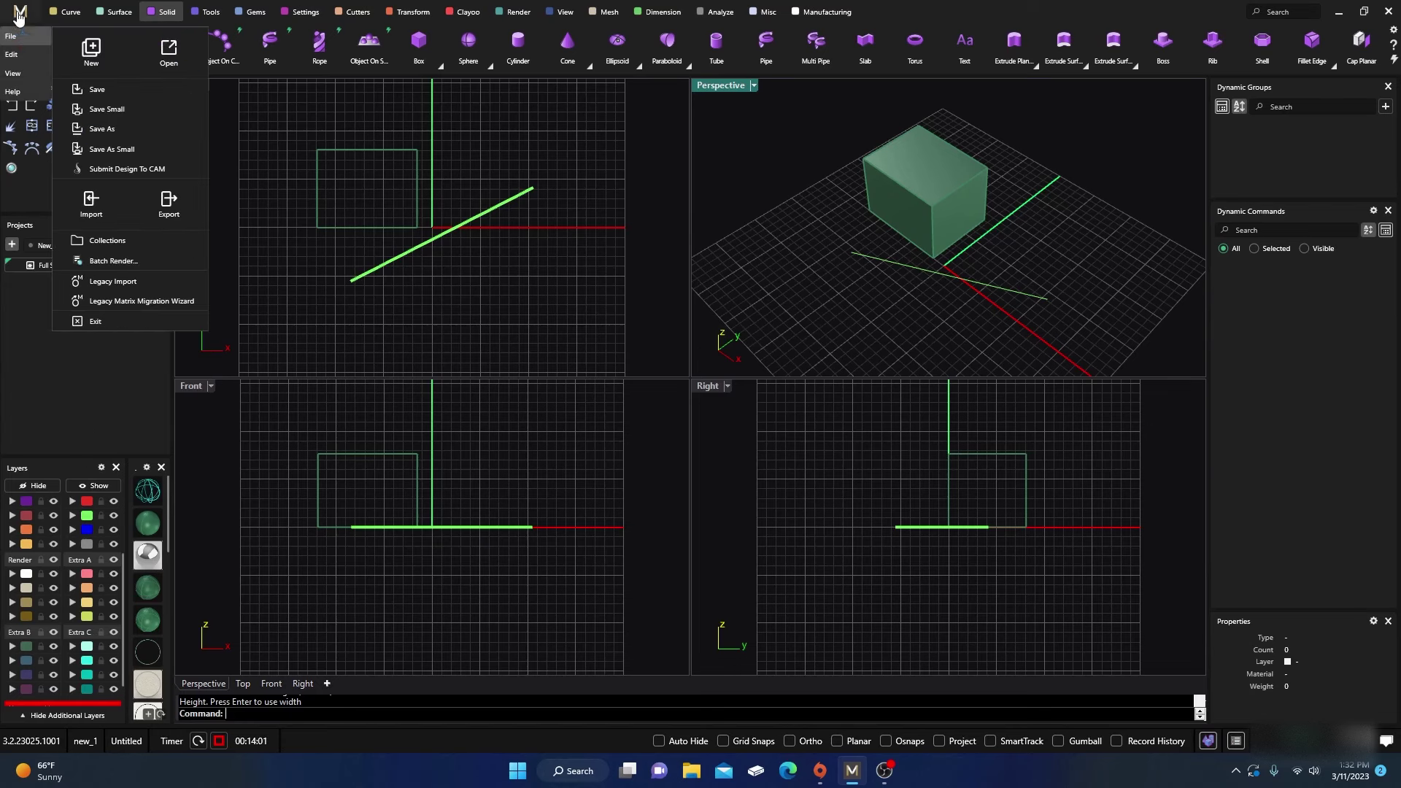
left_click(11, 75)
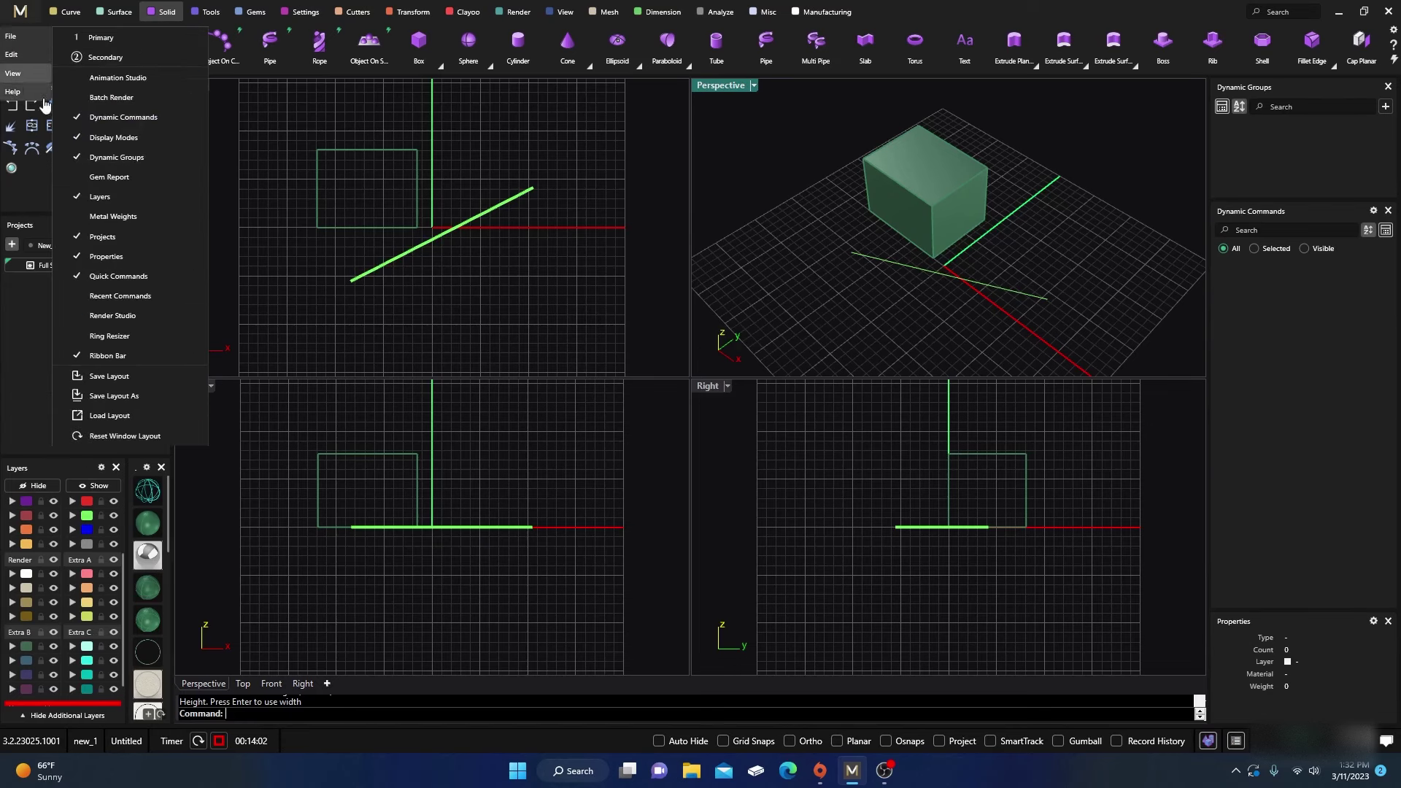
left_click(118, 296)
left_click(370, 216)
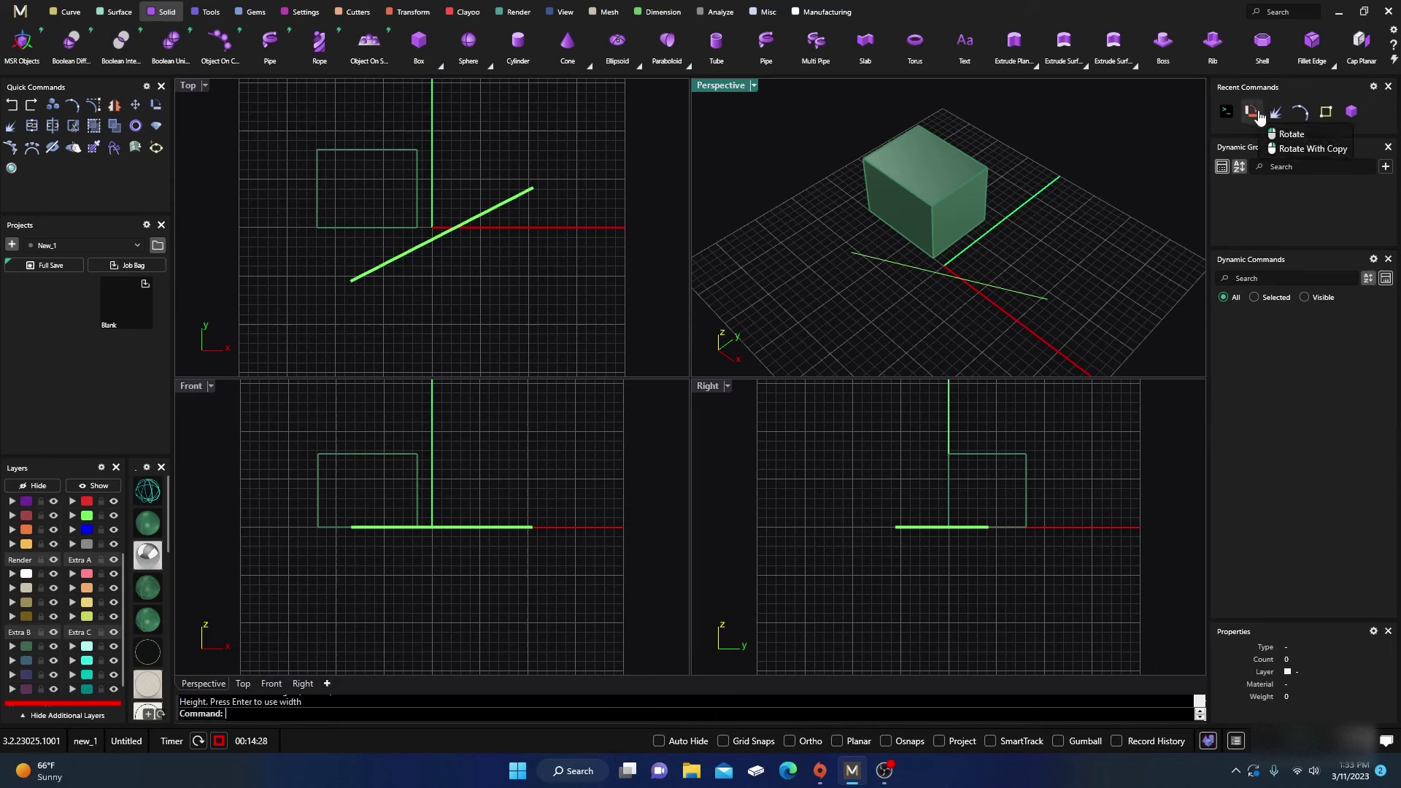
Make the yellow-orange Creation layer the current layer and clear the box selection.
scroll(829, 298, "down", 5)
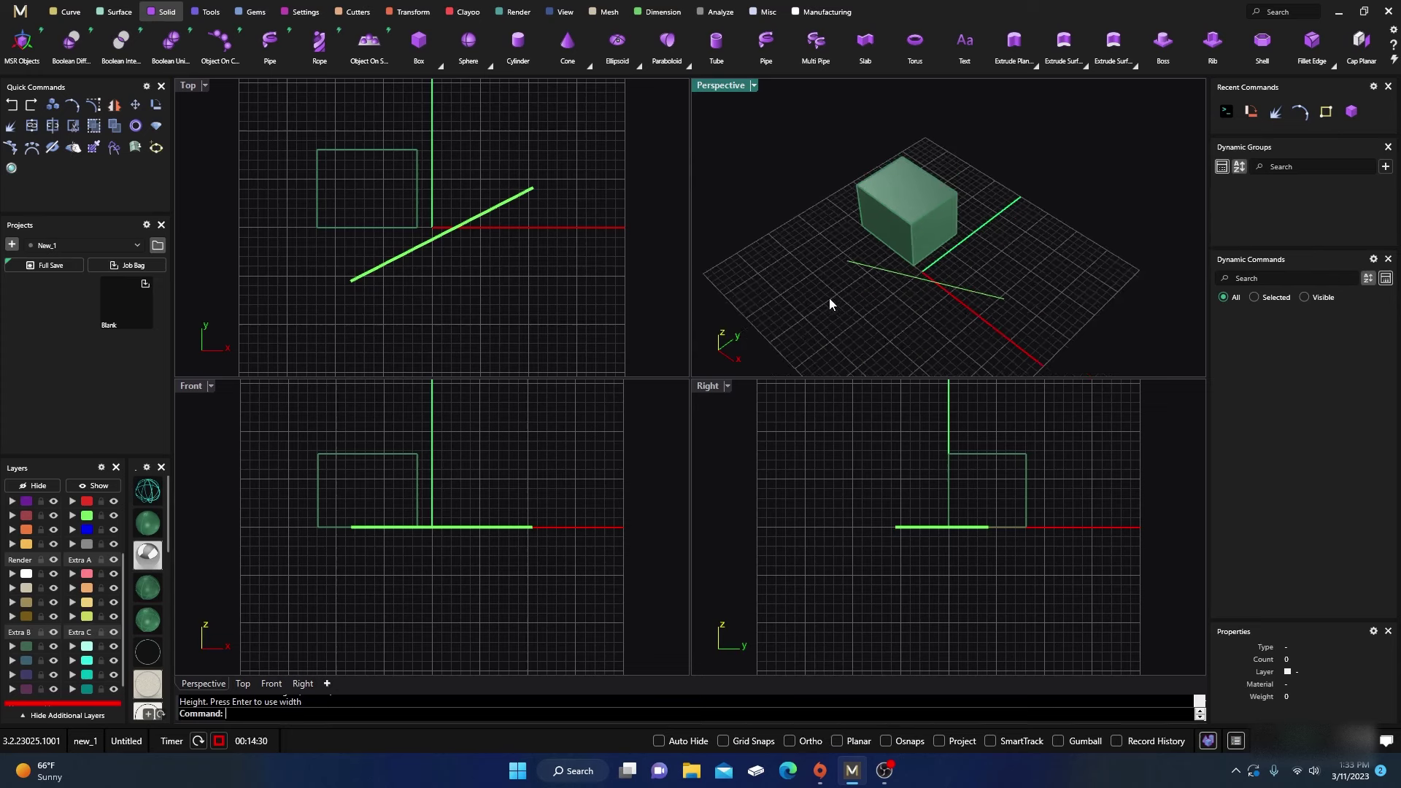
scroll(856, 274, "up", 2)
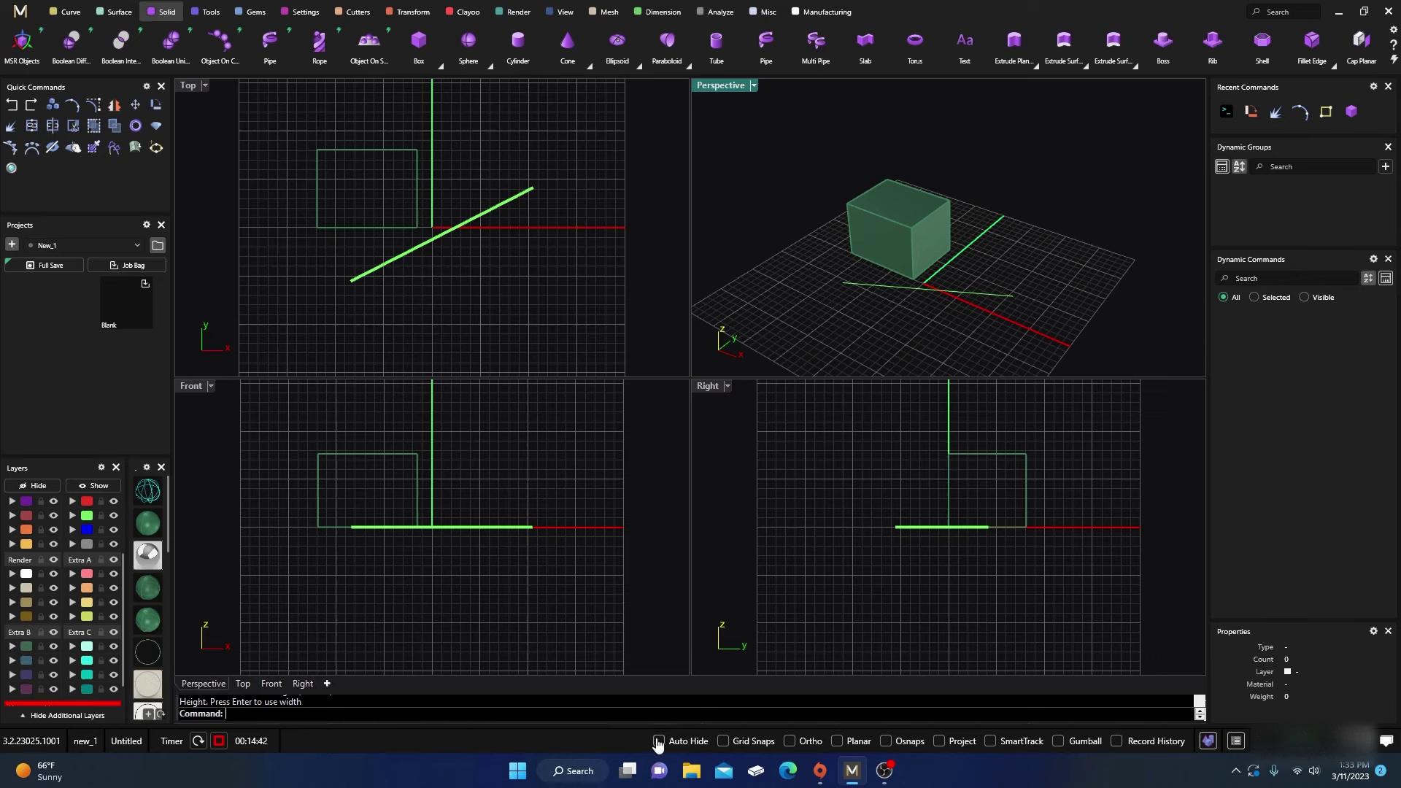
left_click(872, 233)
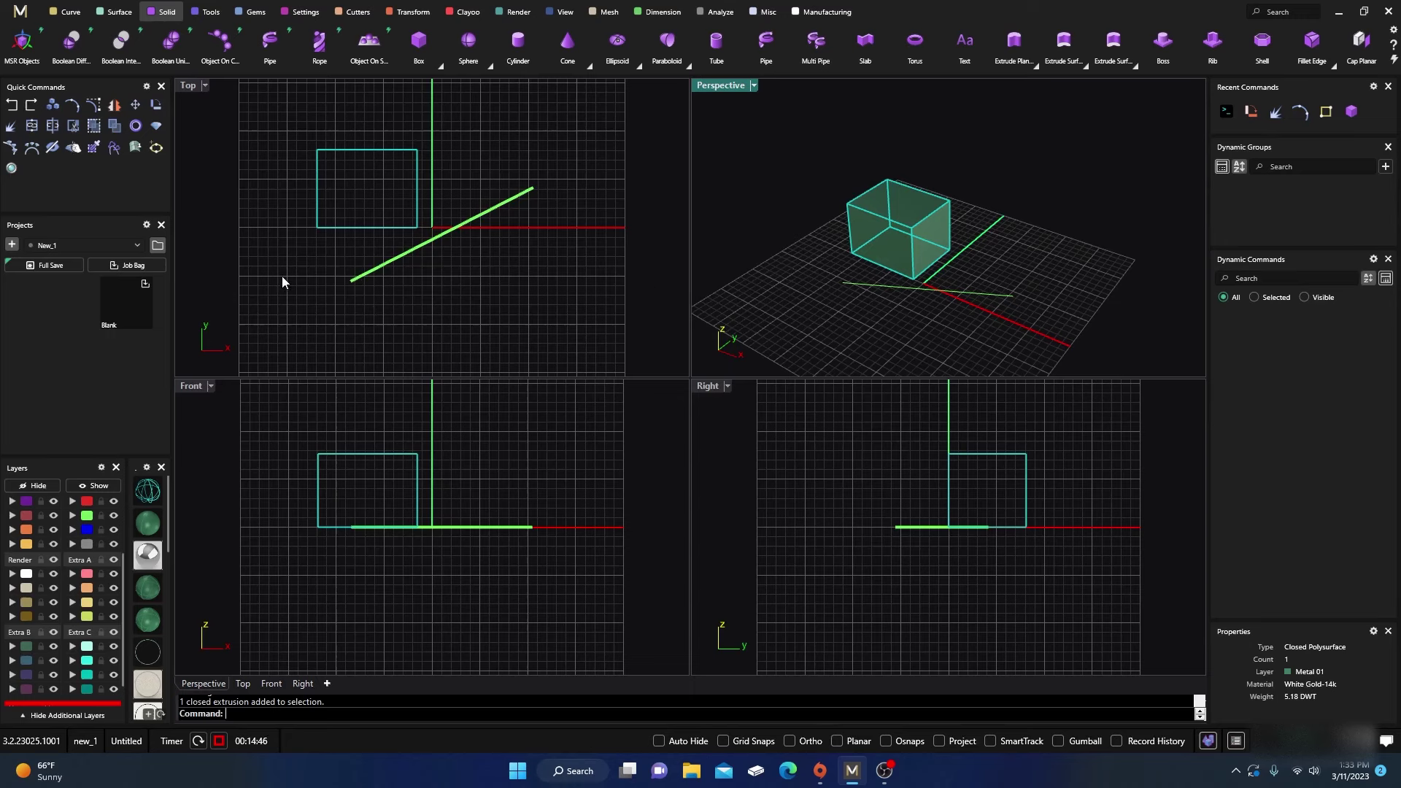
left_click(22, 545)
left_click(823, 219)
right_click_drag(817, 236, 826, 284)
Reassign the box to the Creation layer and back to the Metal 01 layer.
left_click(887, 224)
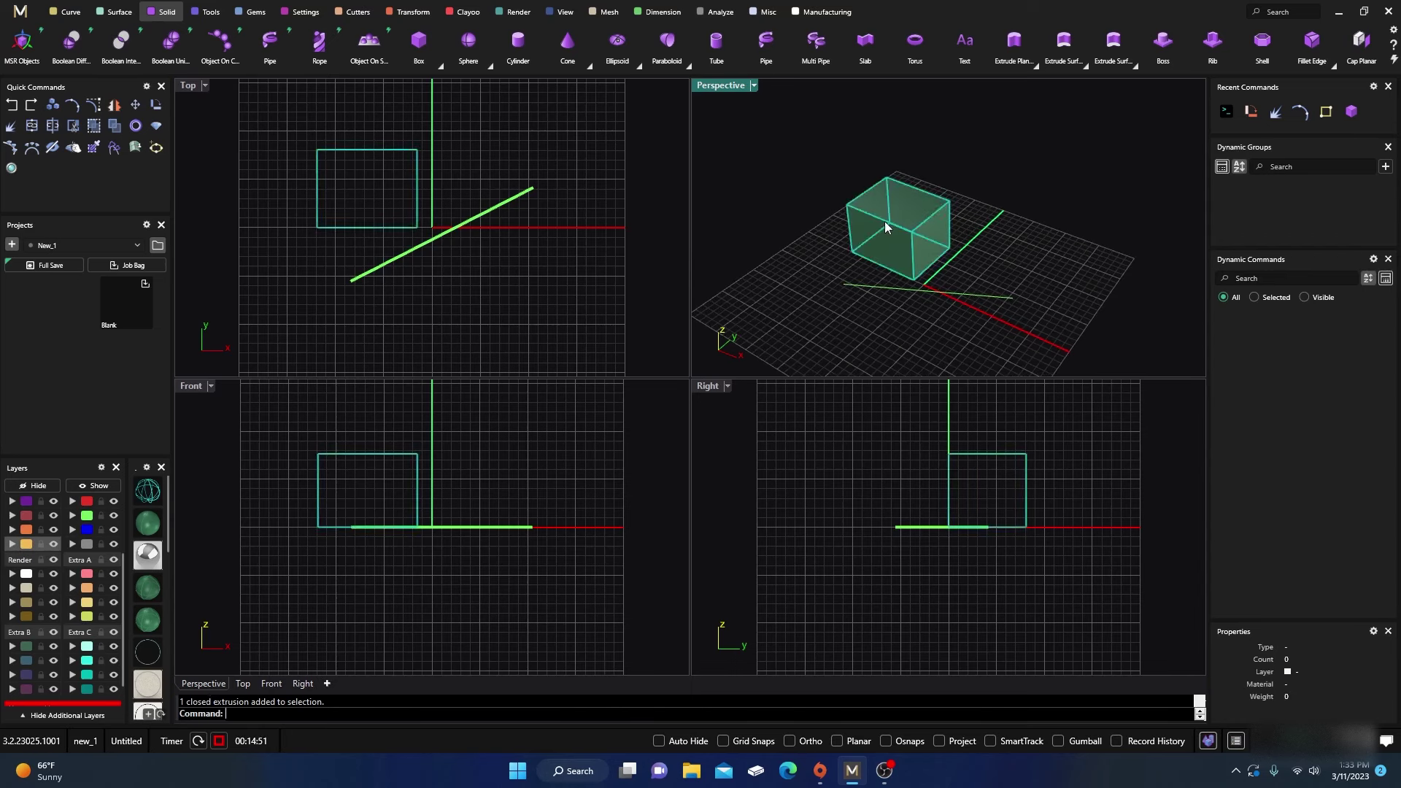
left_click(11, 545)
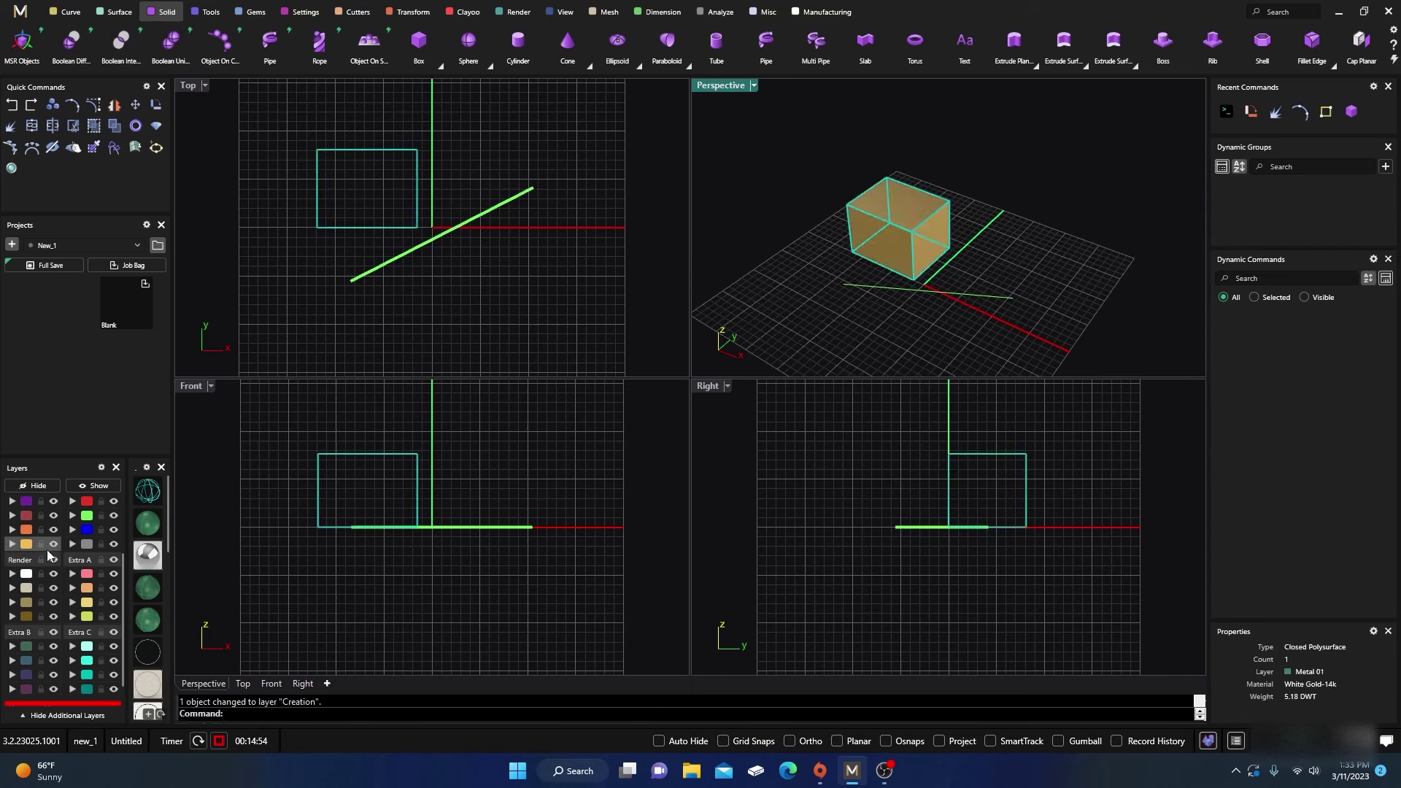
scroll(48, 555, "up", 3)
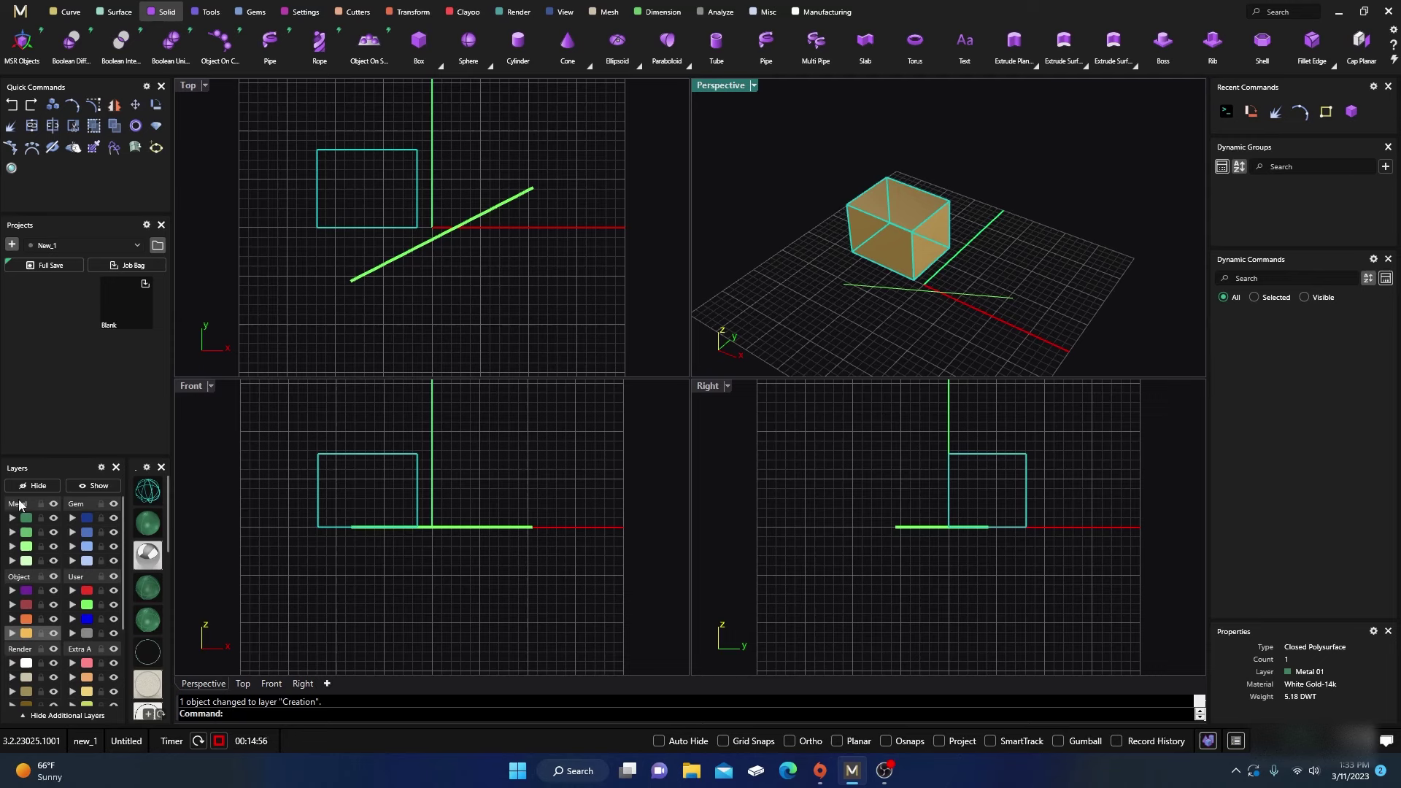
left_click(10, 518)
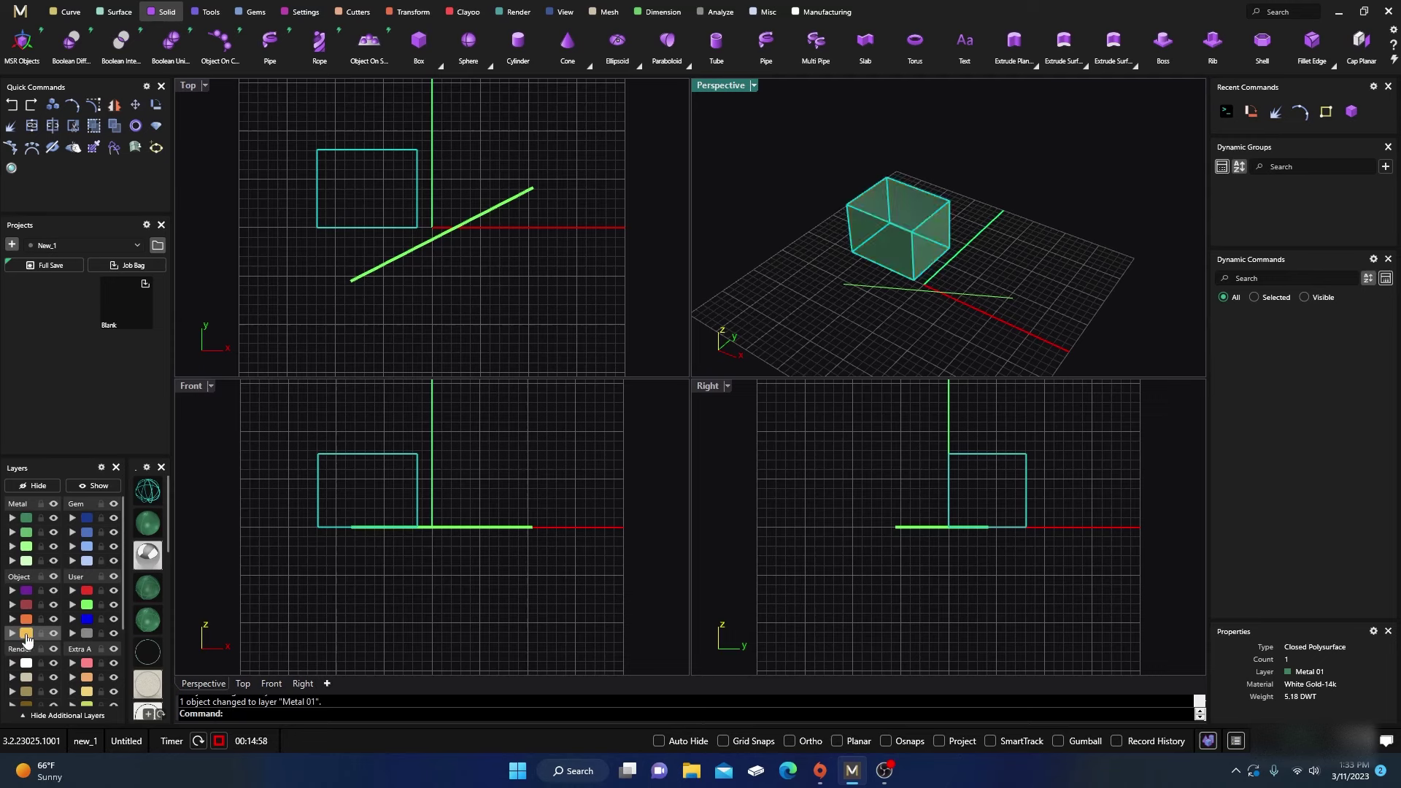
Create a Ring Rail at US finger size 7.
right_click_drag(883, 324, 841, 274)
scroll(883, 237, "up", 2)
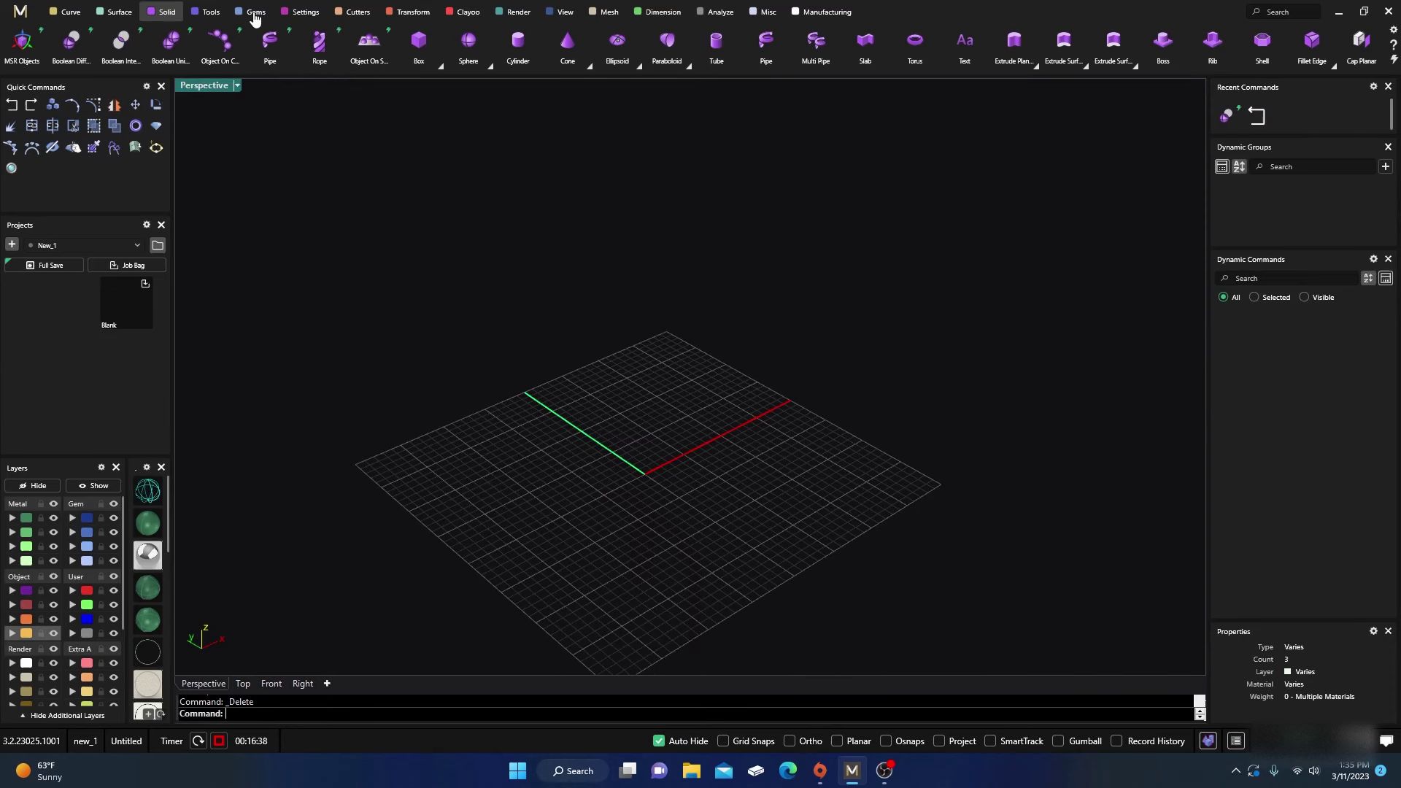
left_click(209, 13)
left_click(364, 54)
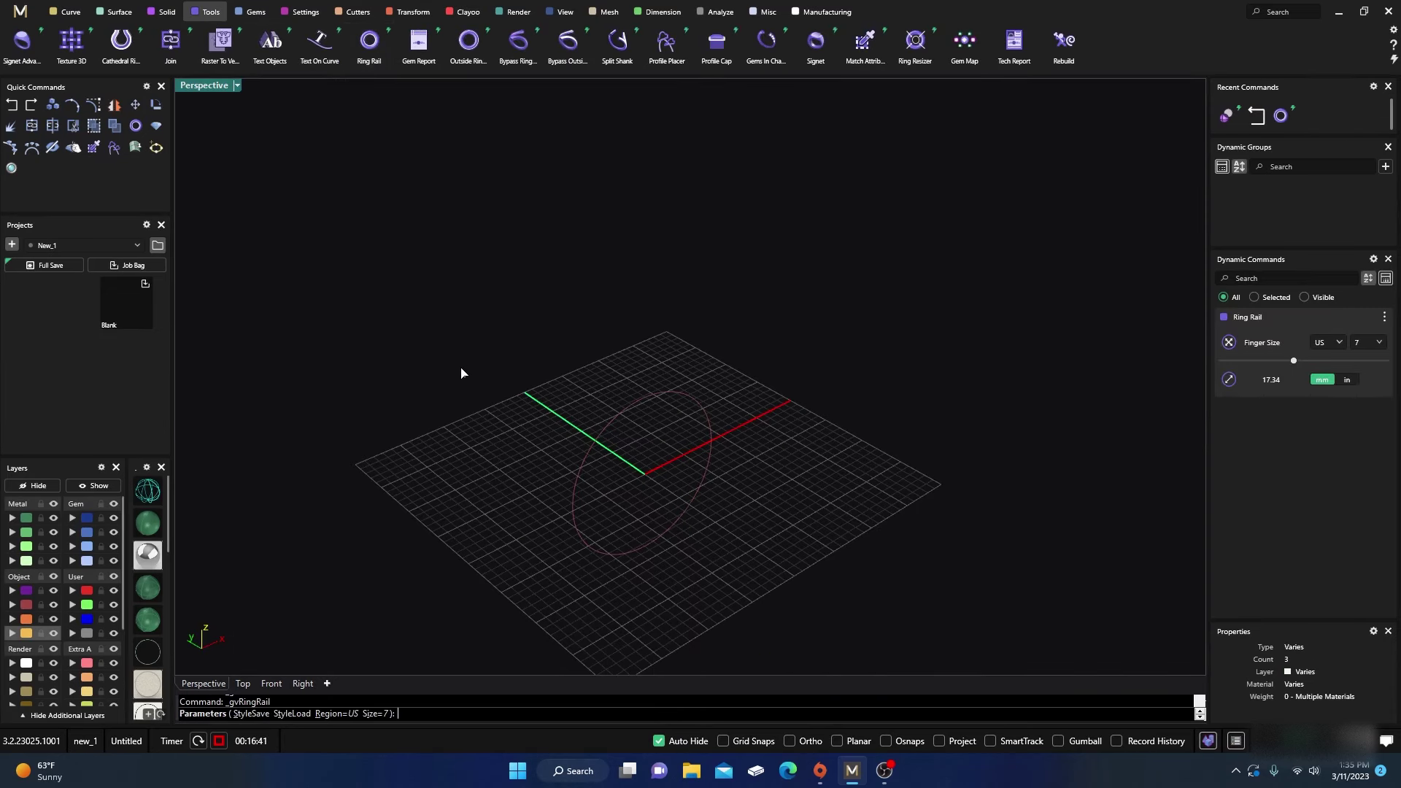
right_click_drag(510, 479, 603, 379)
Place an oval profile 4 wide and 2 high on the ring rail with Profile Placer.
left_click(603, 379)
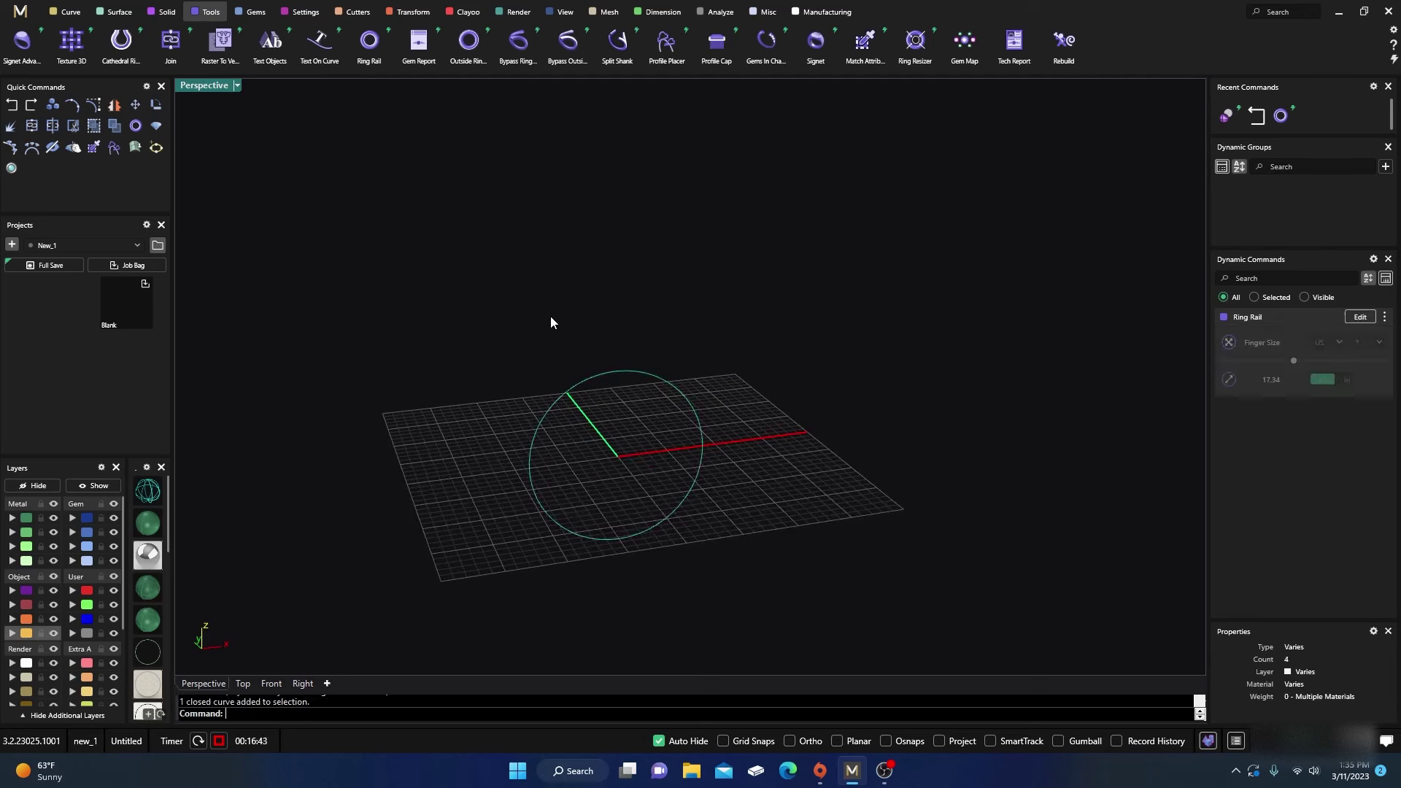
left_click(665, 42)
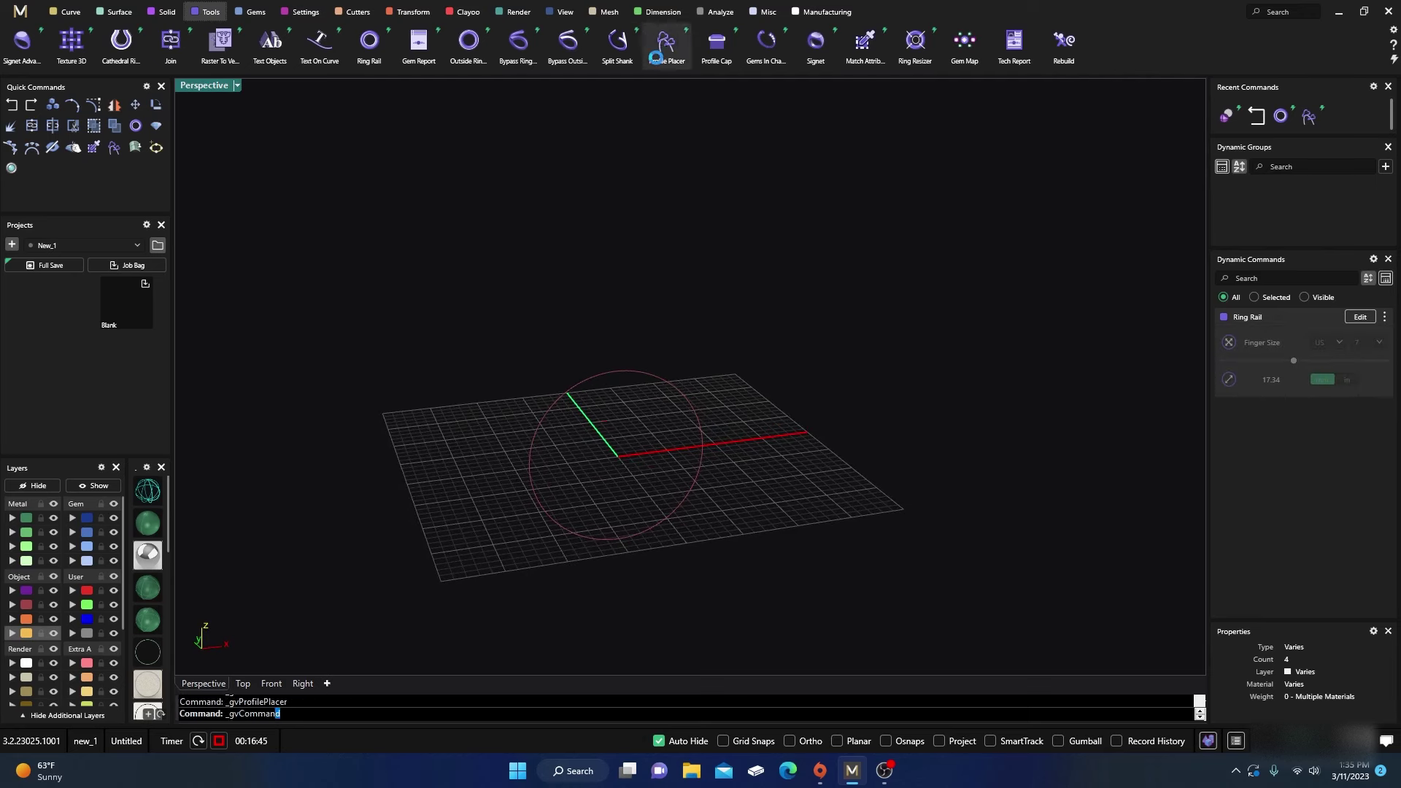
right_click_drag(806, 484, 746, 478)
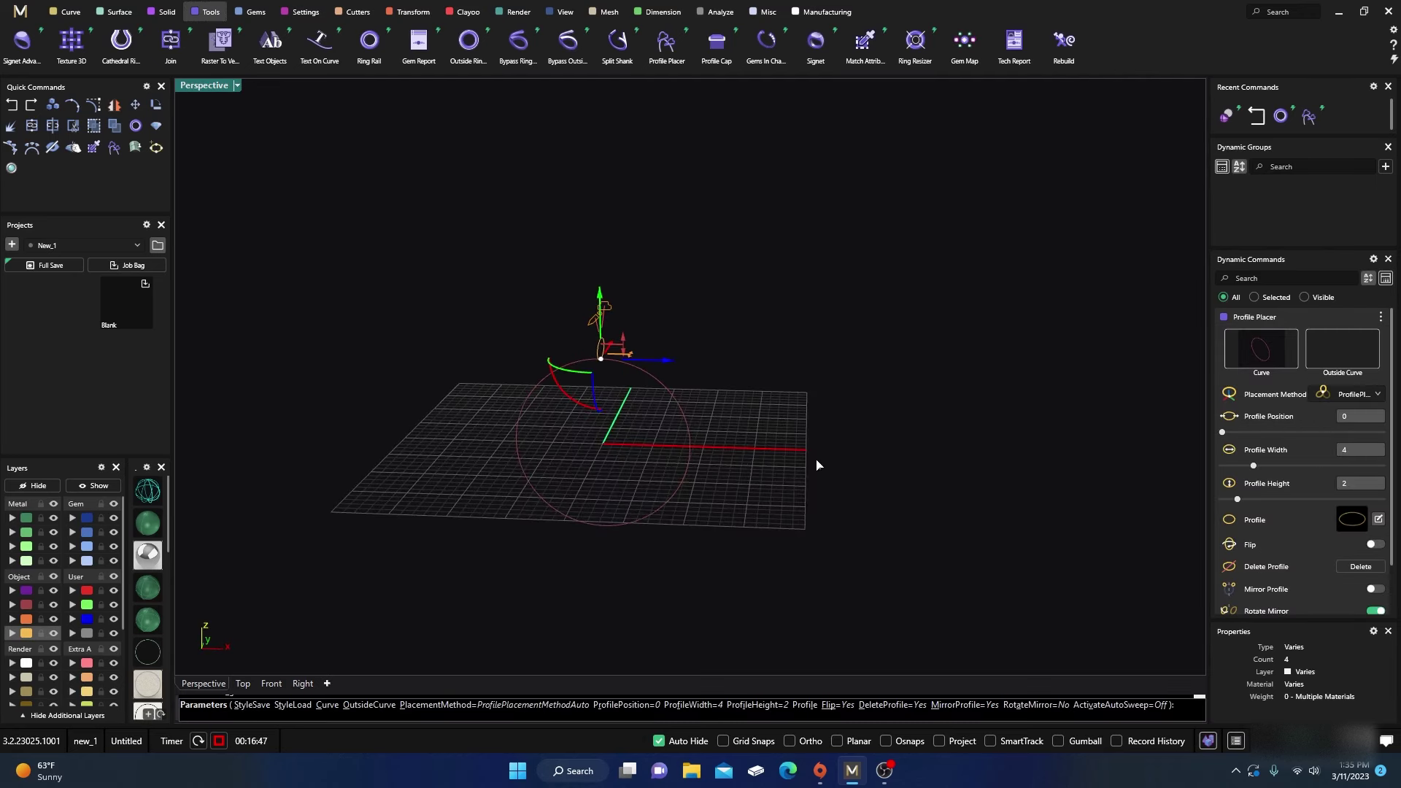
key("Return")
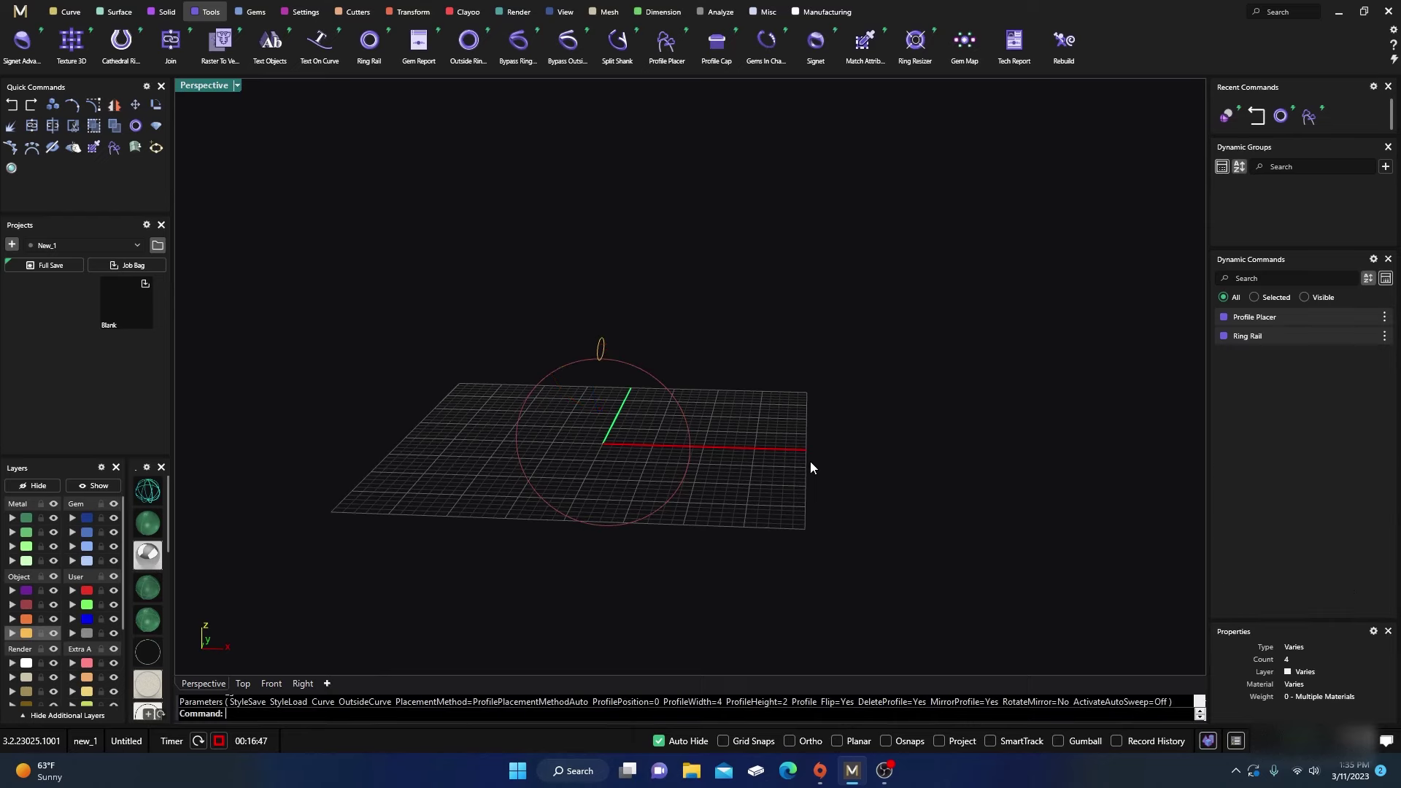
Edit the placed profile's Profile Placer settings and activate Auto Sweep to generate the ring band.
left_click(620, 361)
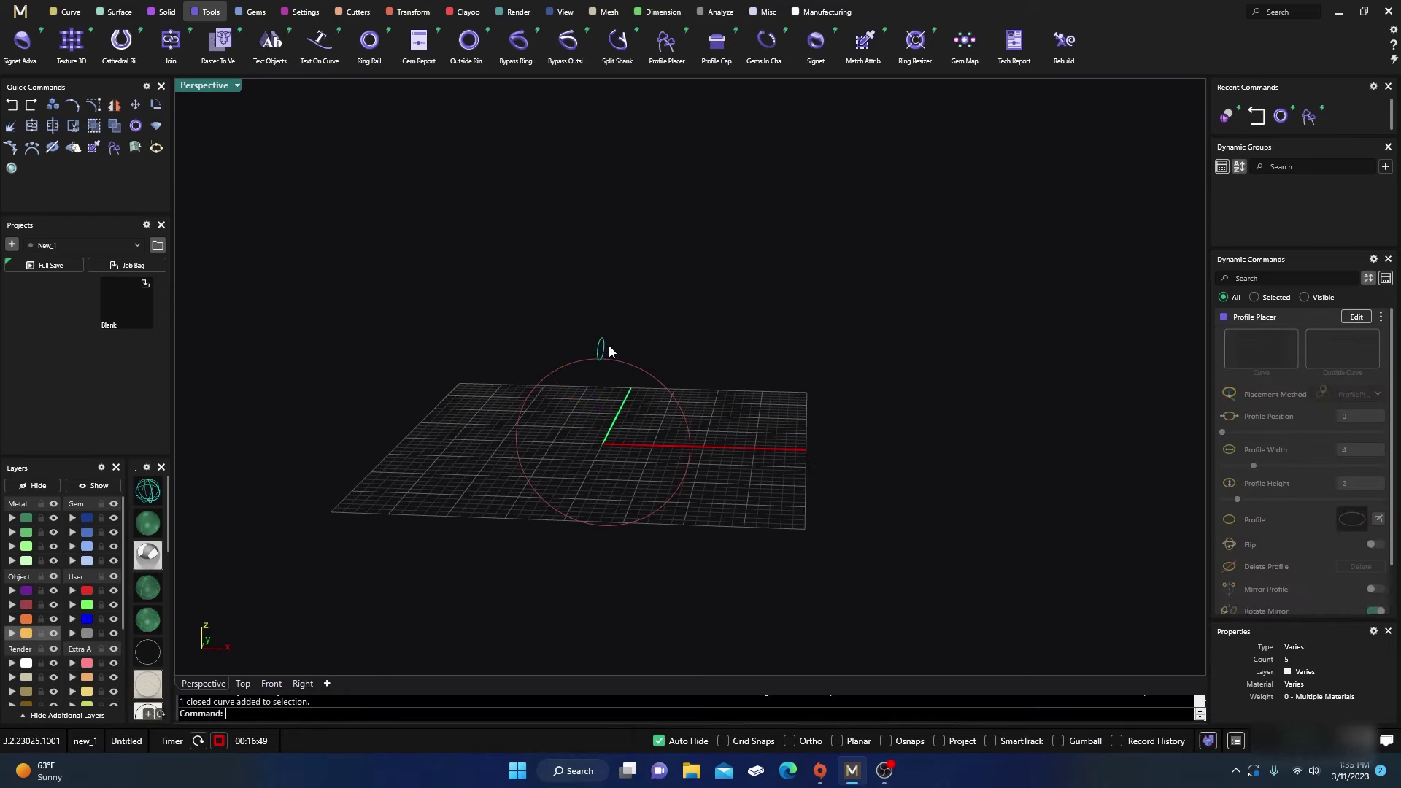
left_click(1356, 317)
scroll(1297, 536, "down", 1)
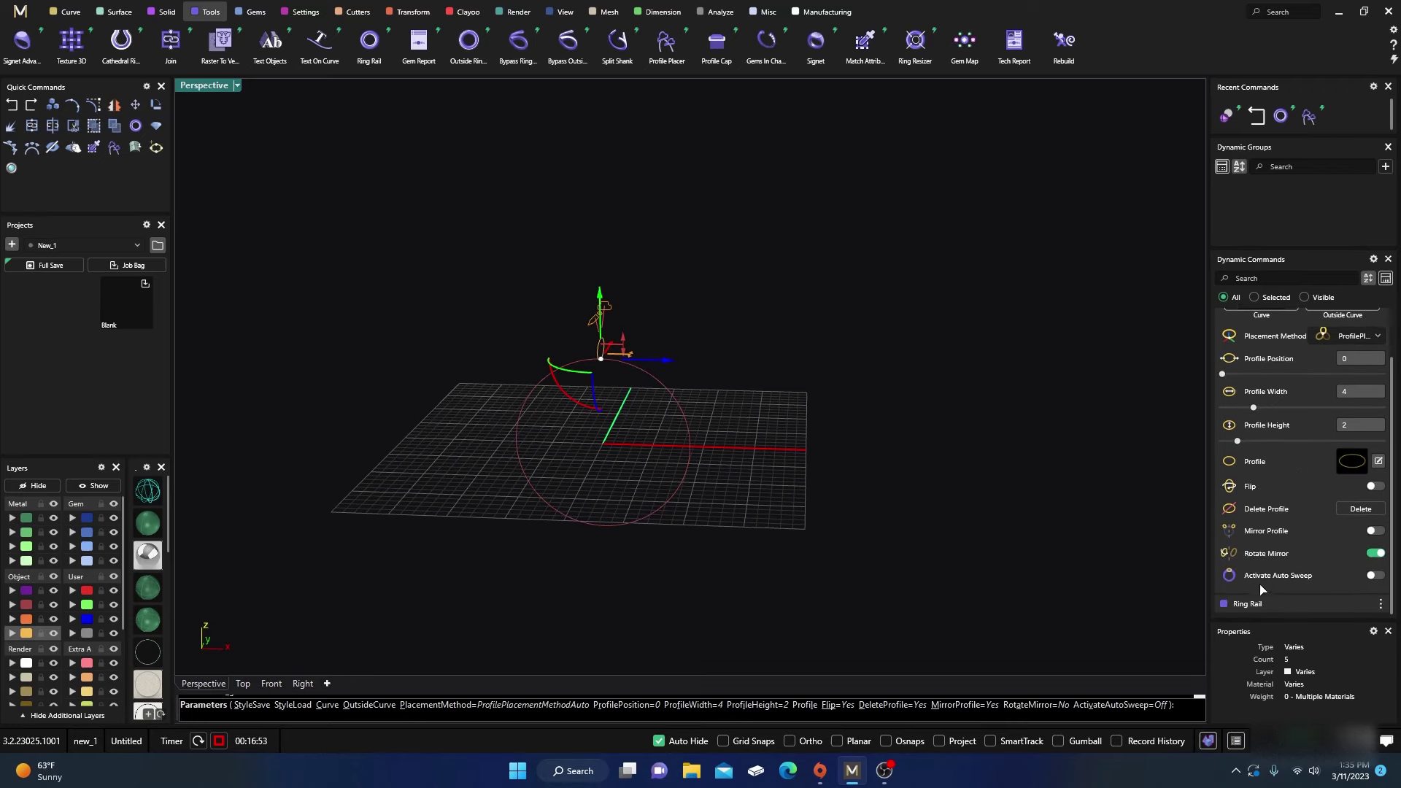
left_click(1372, 576)
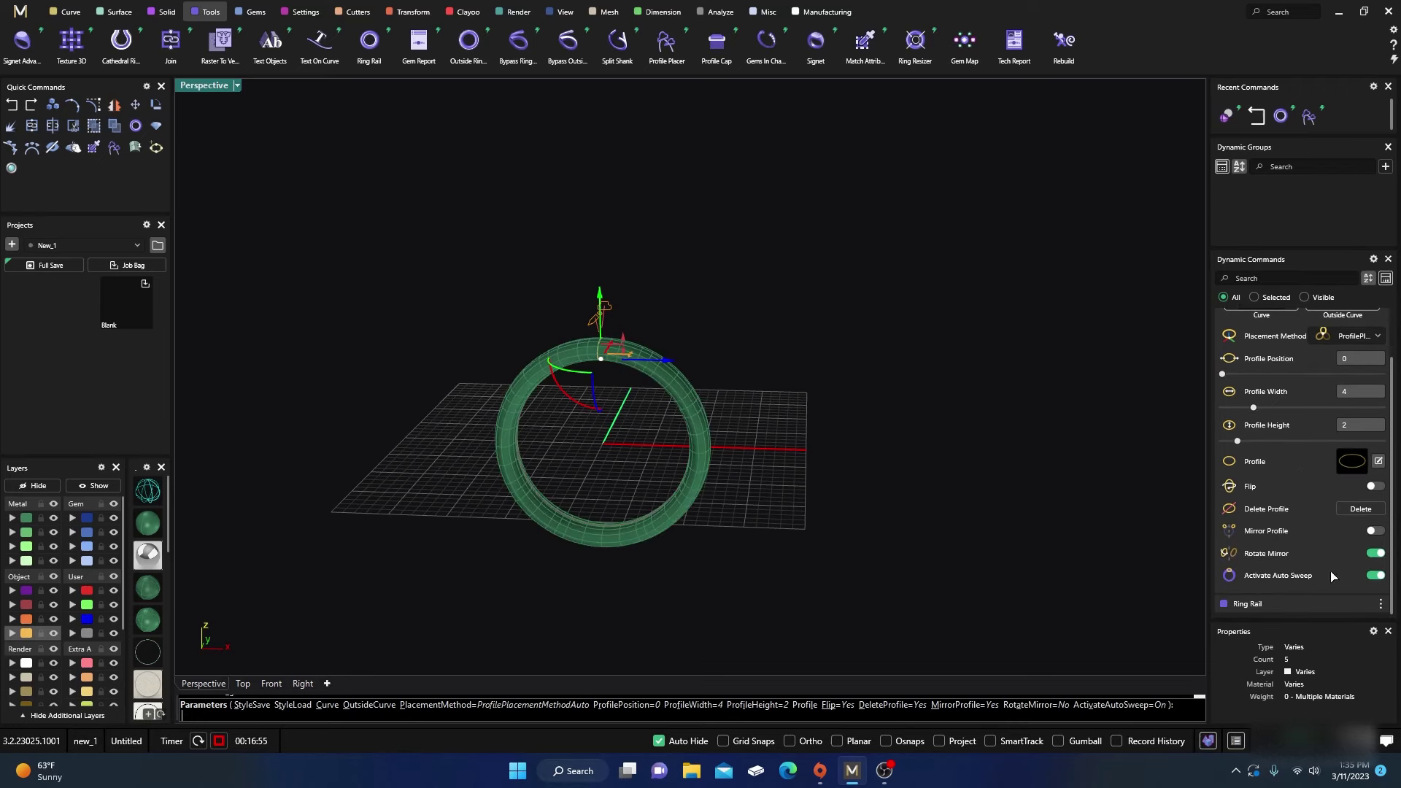
key("Return")
scroll(623, 397, "up", 5)
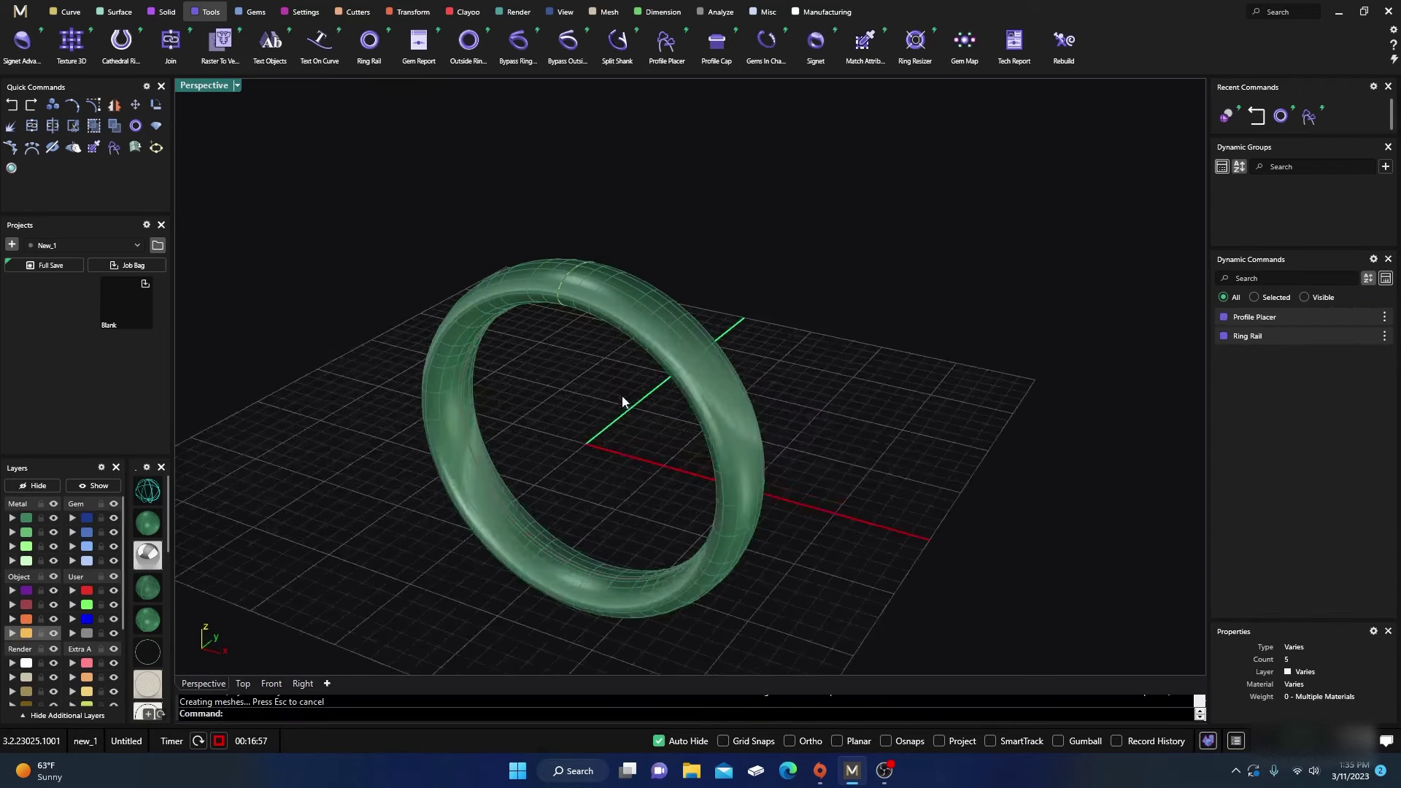
Extract an isocurve at a 90-degree angle running around the centre of the ring band's outer surface.
left_click(70, 13)
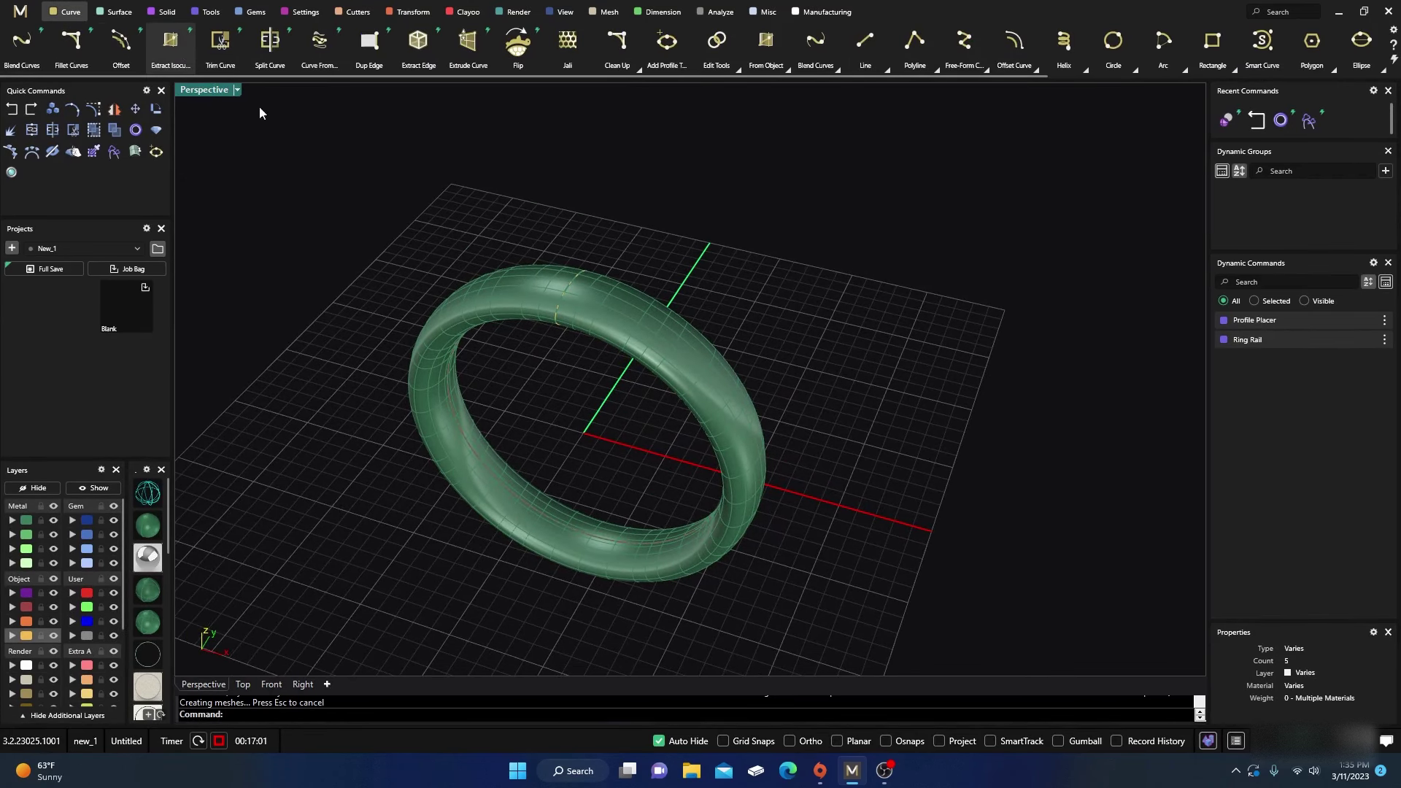
right_click_drag(598, 292, 626, 360)
scroll(601, 332, "up", 5)
left_click(611, 304)
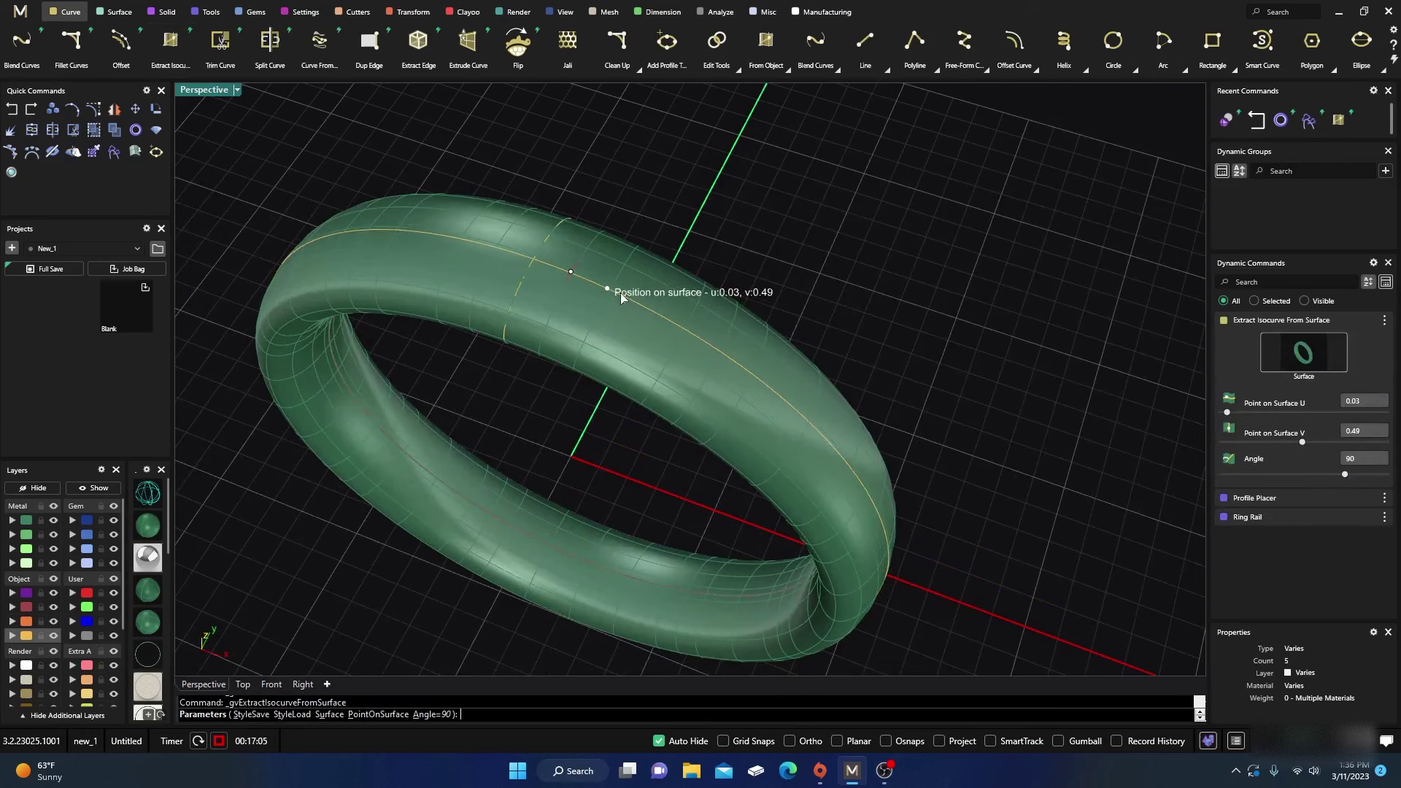
left_click(620, 292)
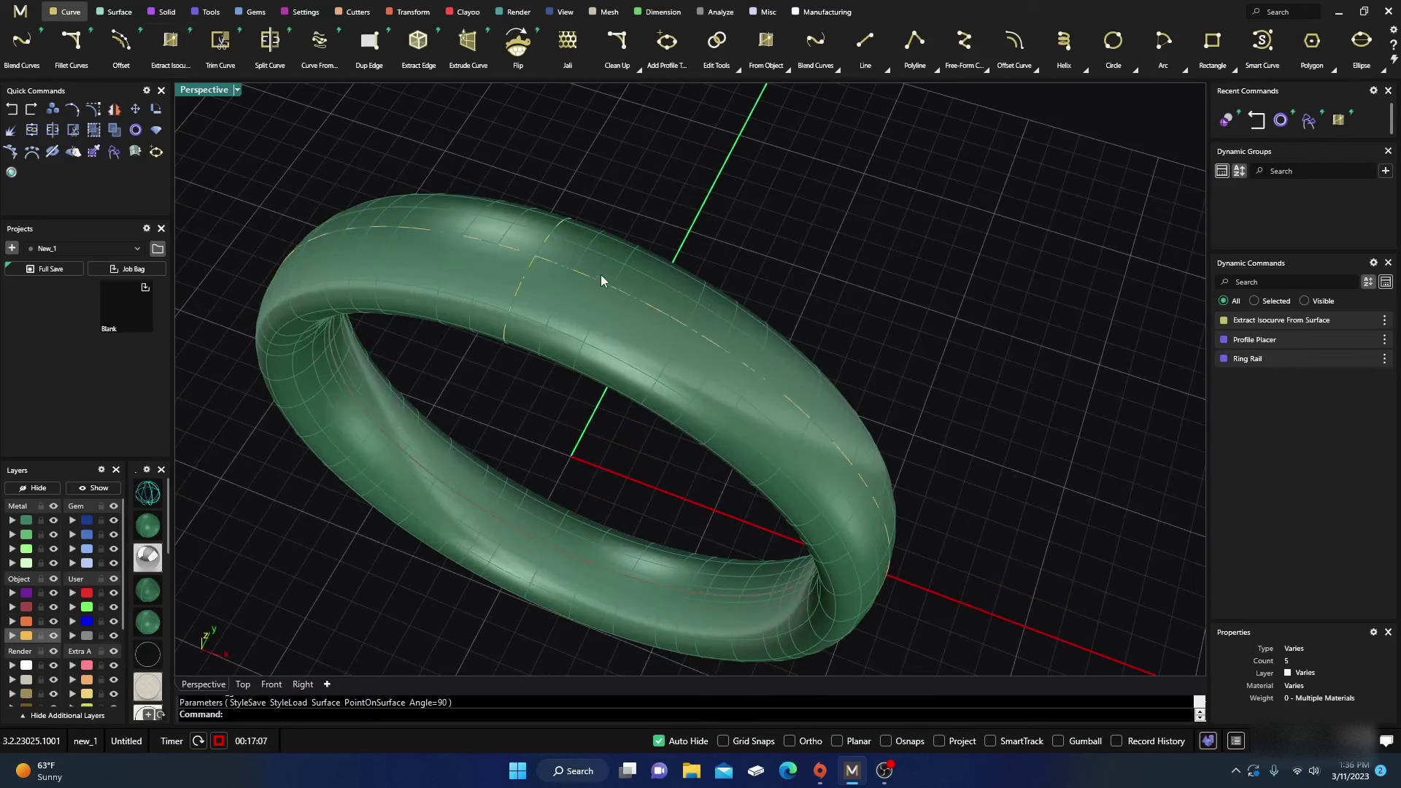
Lay out round diamonds along the extracted isocurve with Gem On Curve, moving the start position to about 0.81.
left_click(601, 282)
left_click(634, 318)
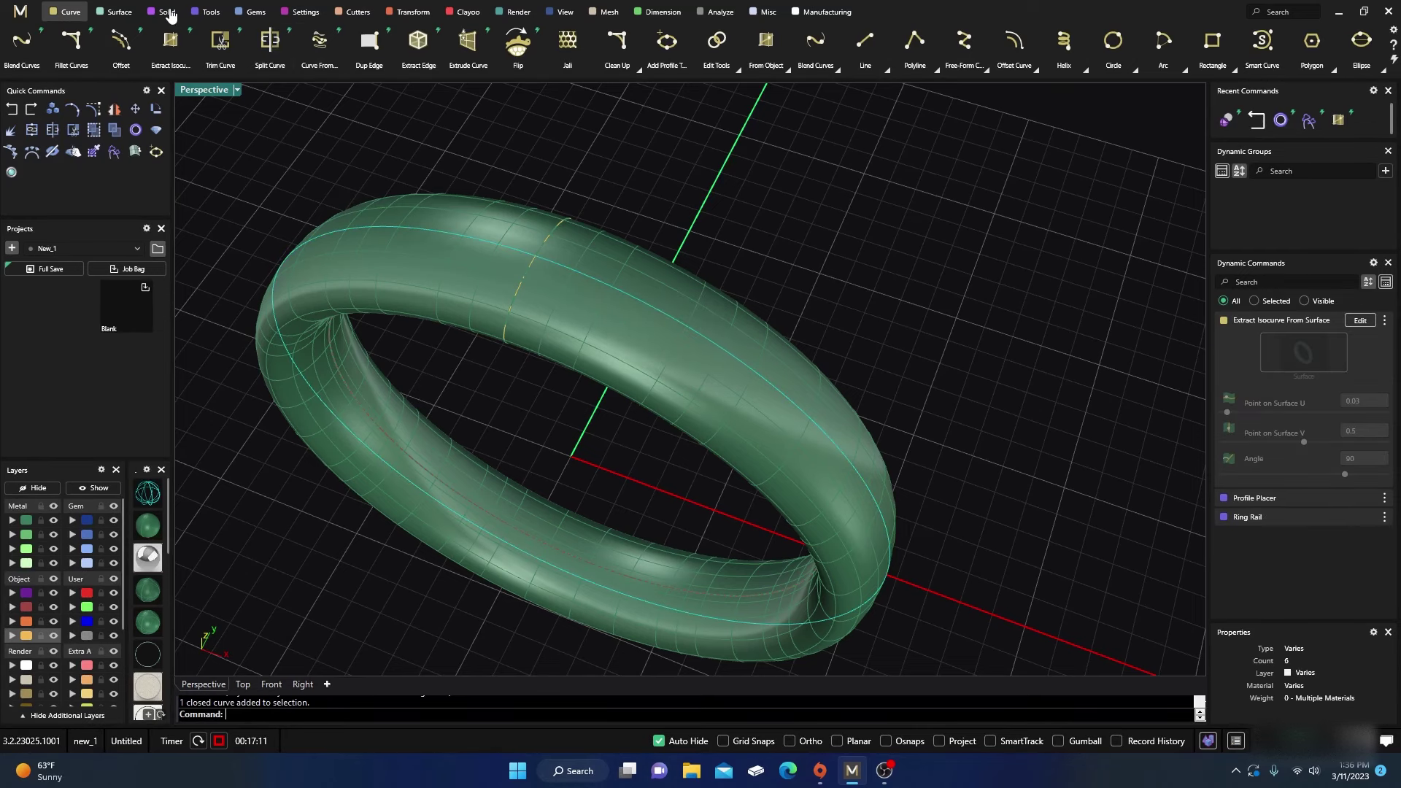
left_click(256, 12)
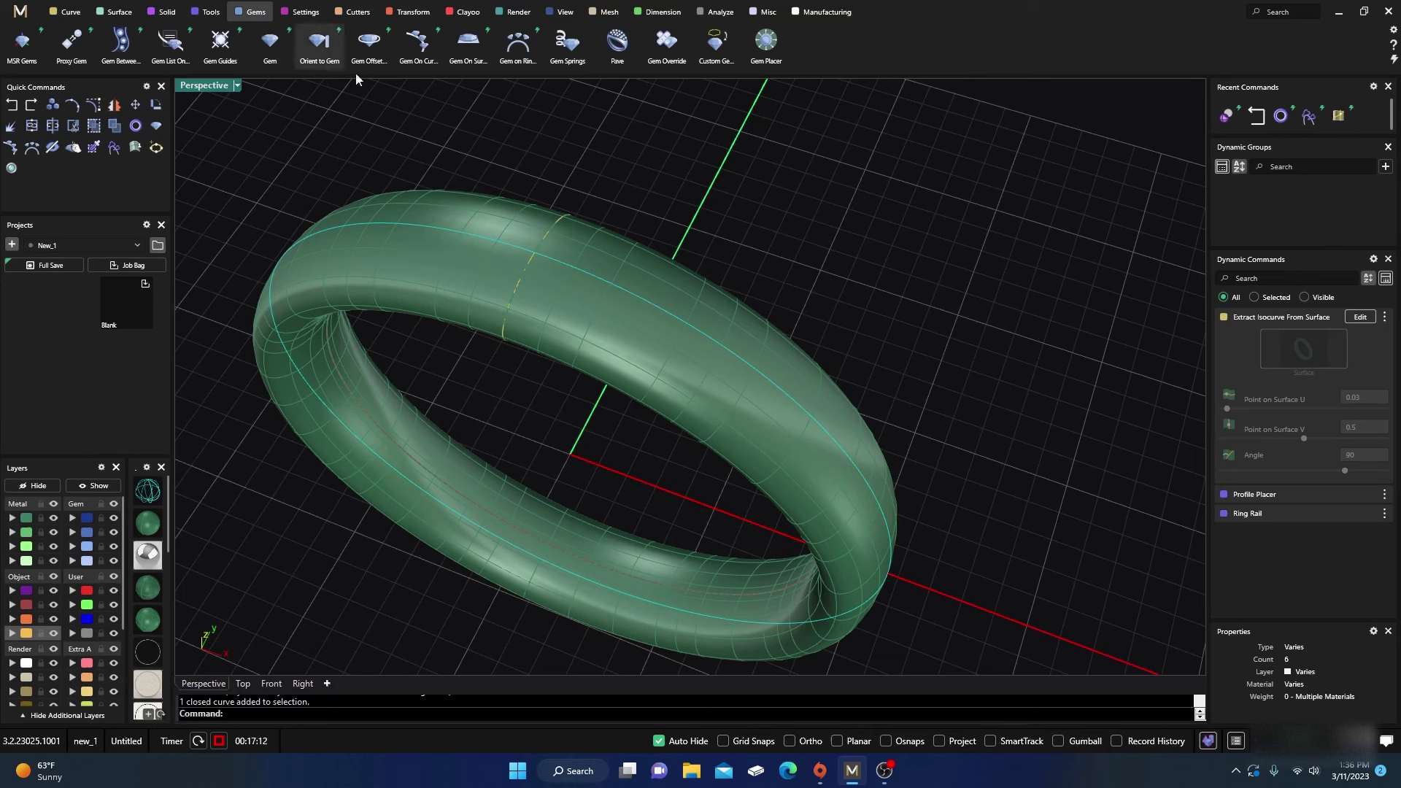
left_click(419, 42)
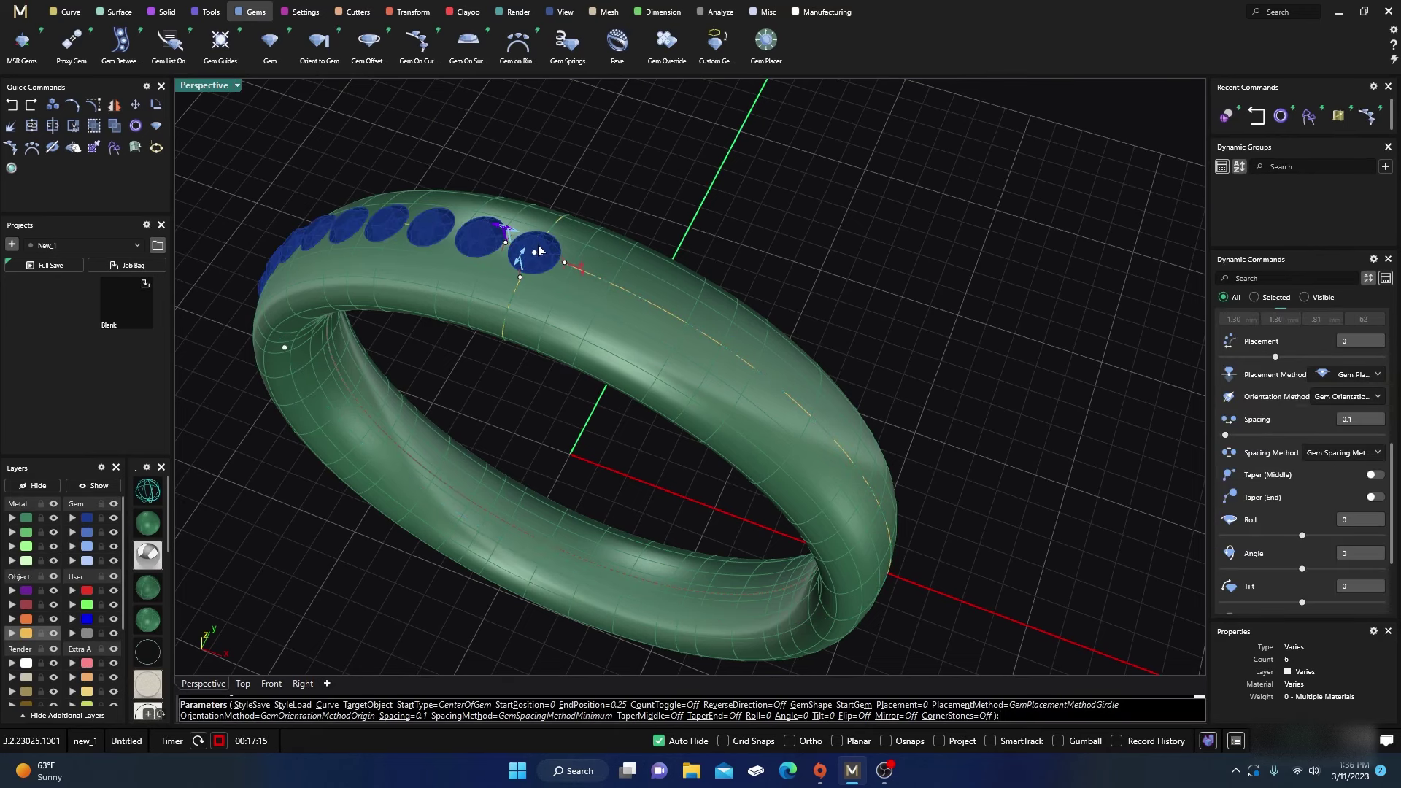
left_click_drag(538, 250, 857, 519)
right_click_drag(717, 436, 585, 424)
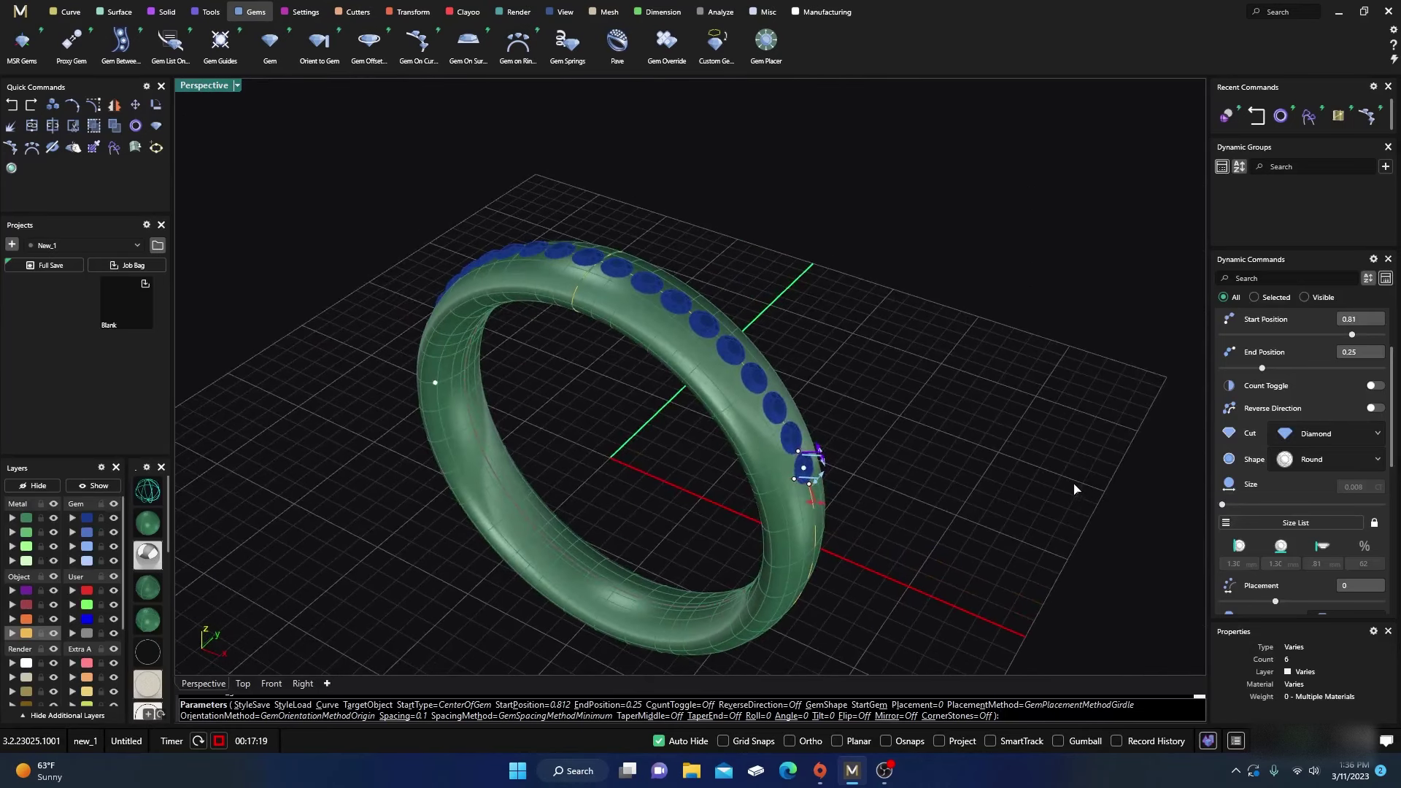
Sink the row of gems into the band with a placement of -0.25 mm and finish Gem On Curve.
scroll(864, 503, "up", 5)
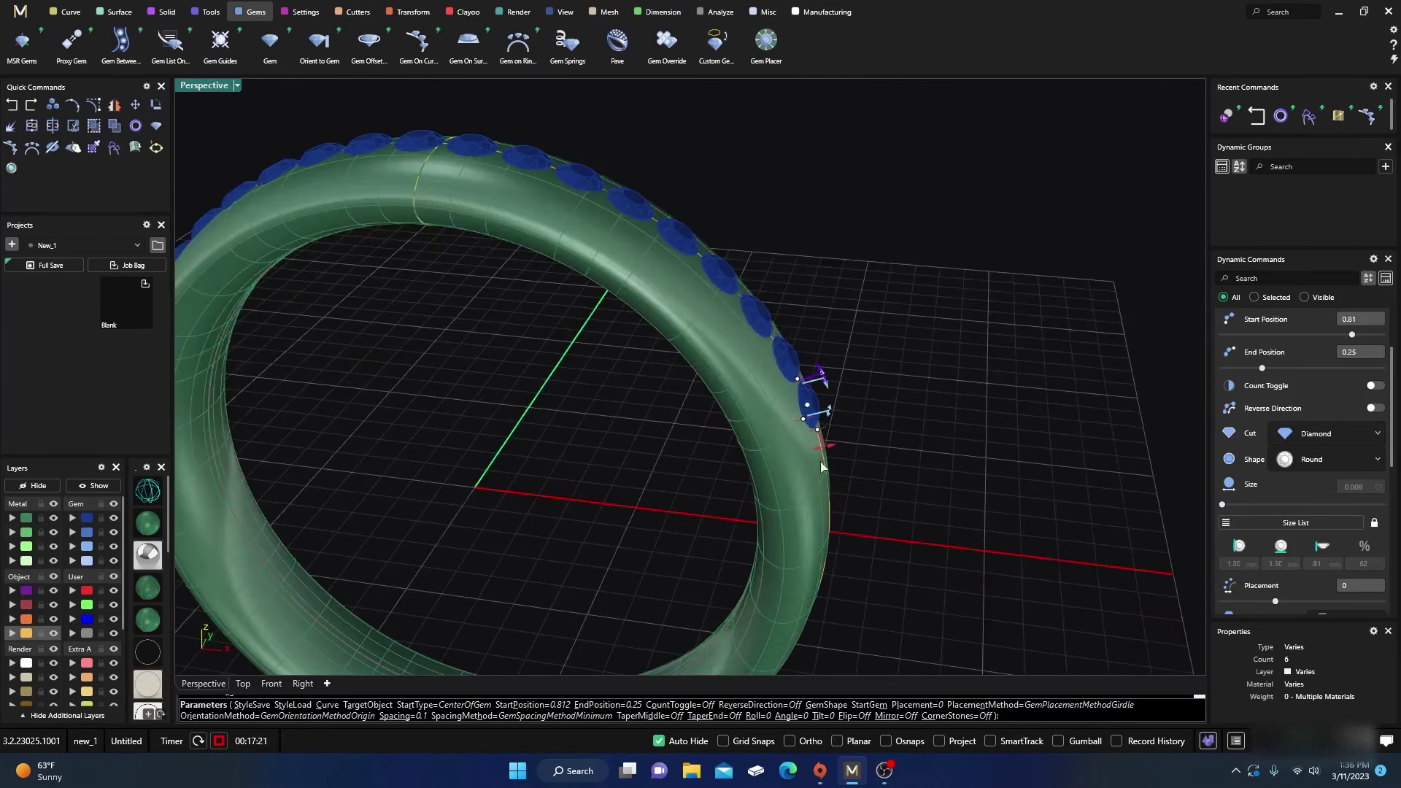
left_click_drag(825, 450, 817, 447)
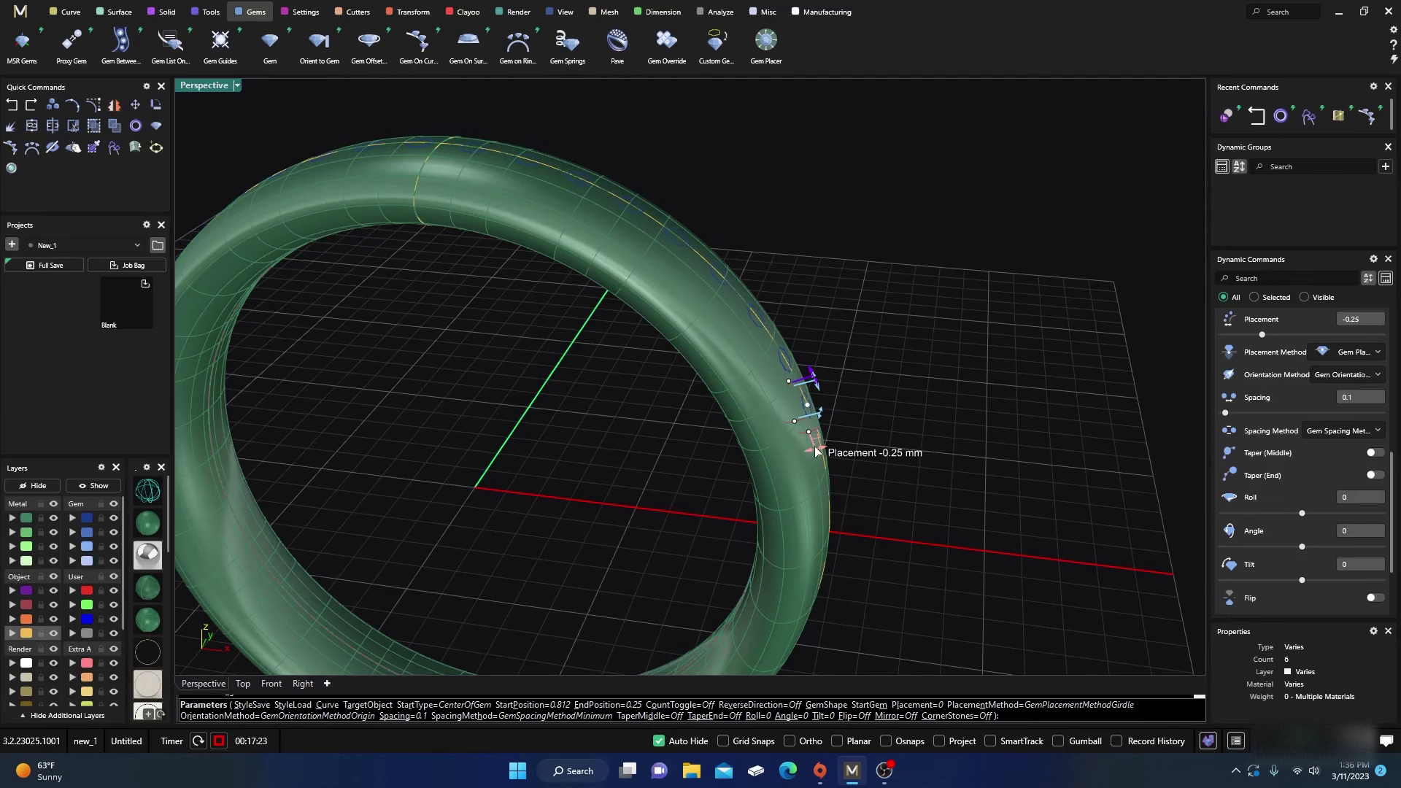
right_click(835, 292)
right_click_drag(834, 292, 789, 345)
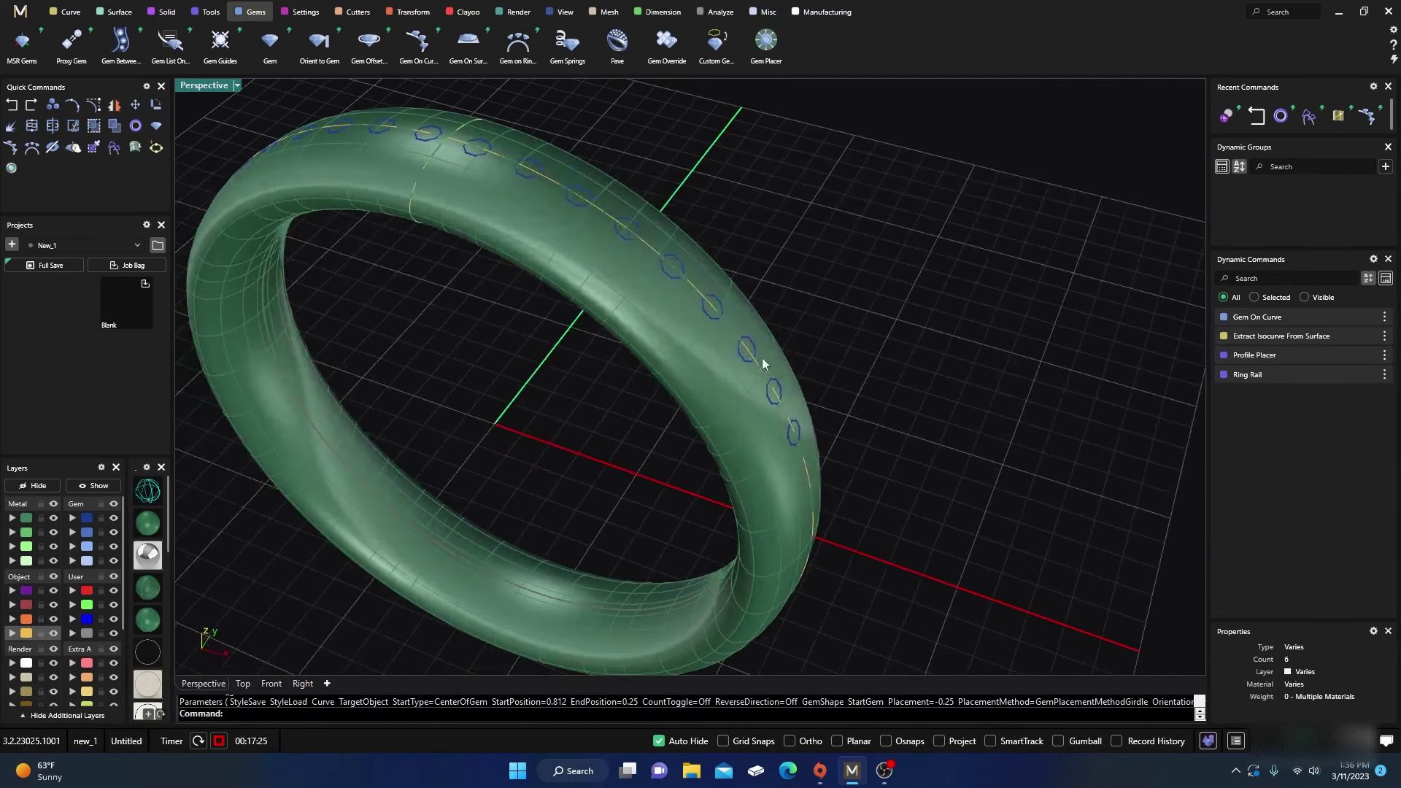
Select all gems on the Gem 01 layer, build a Channel Cutter along them and adjust the cutter's end.
left_click(743, 357)
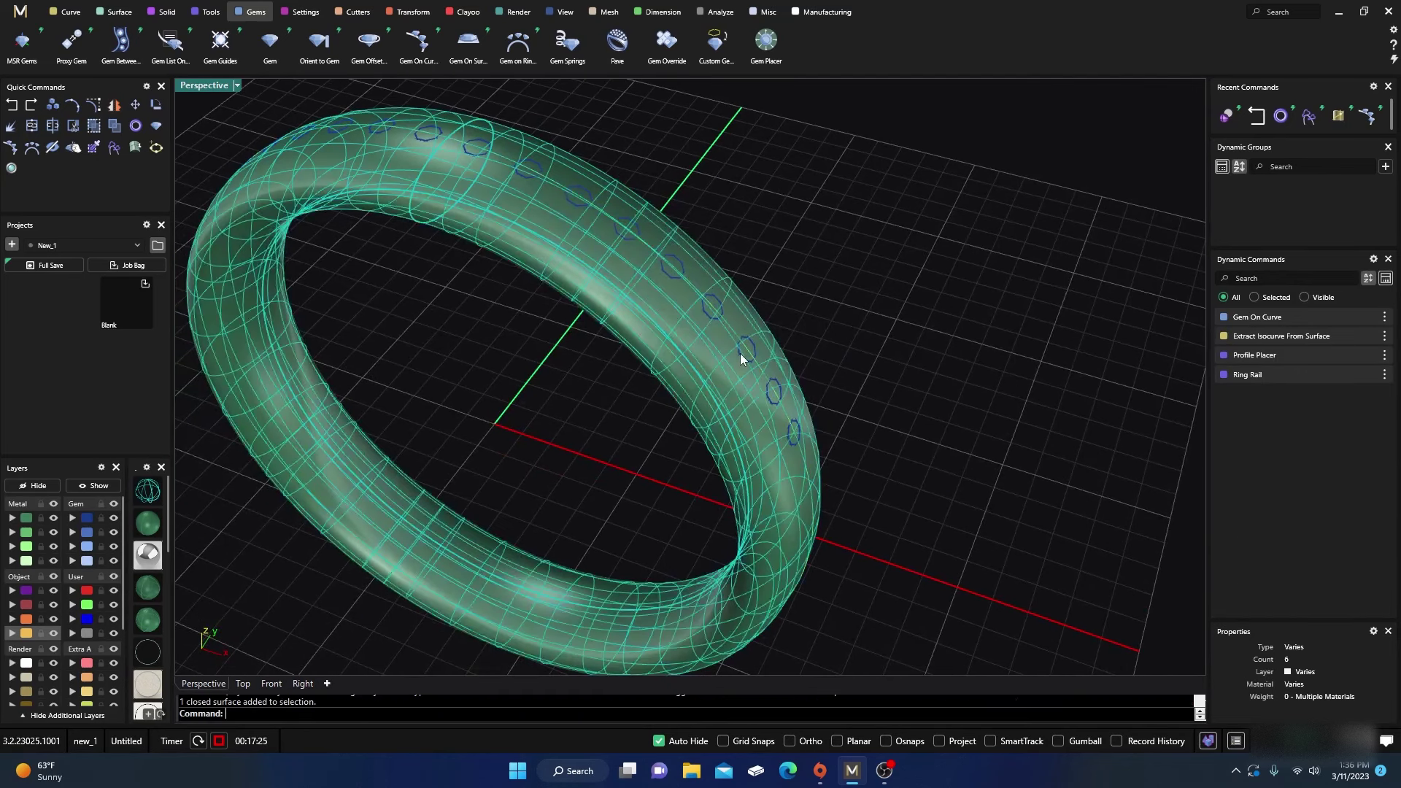
left_click(755, 270)
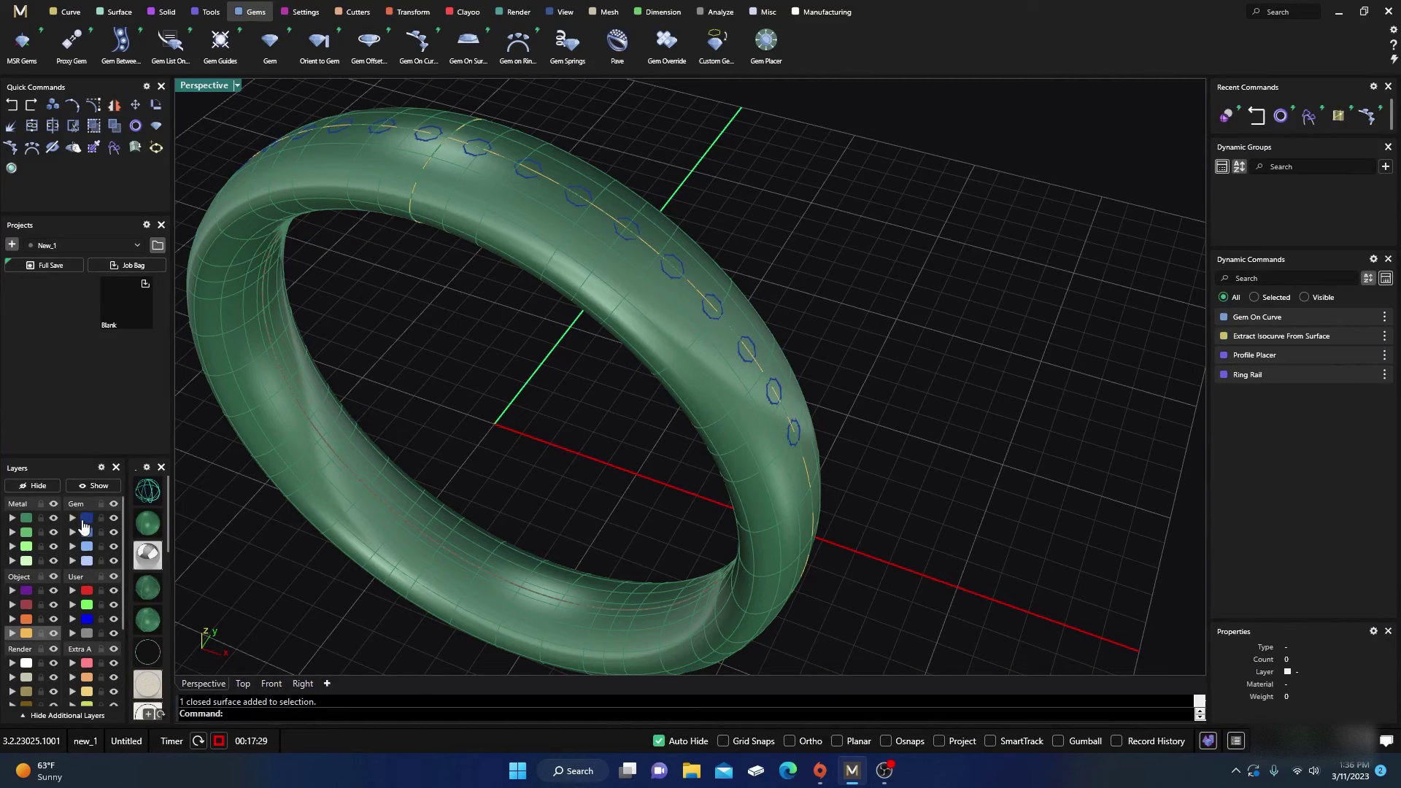
left_click(85, 522)
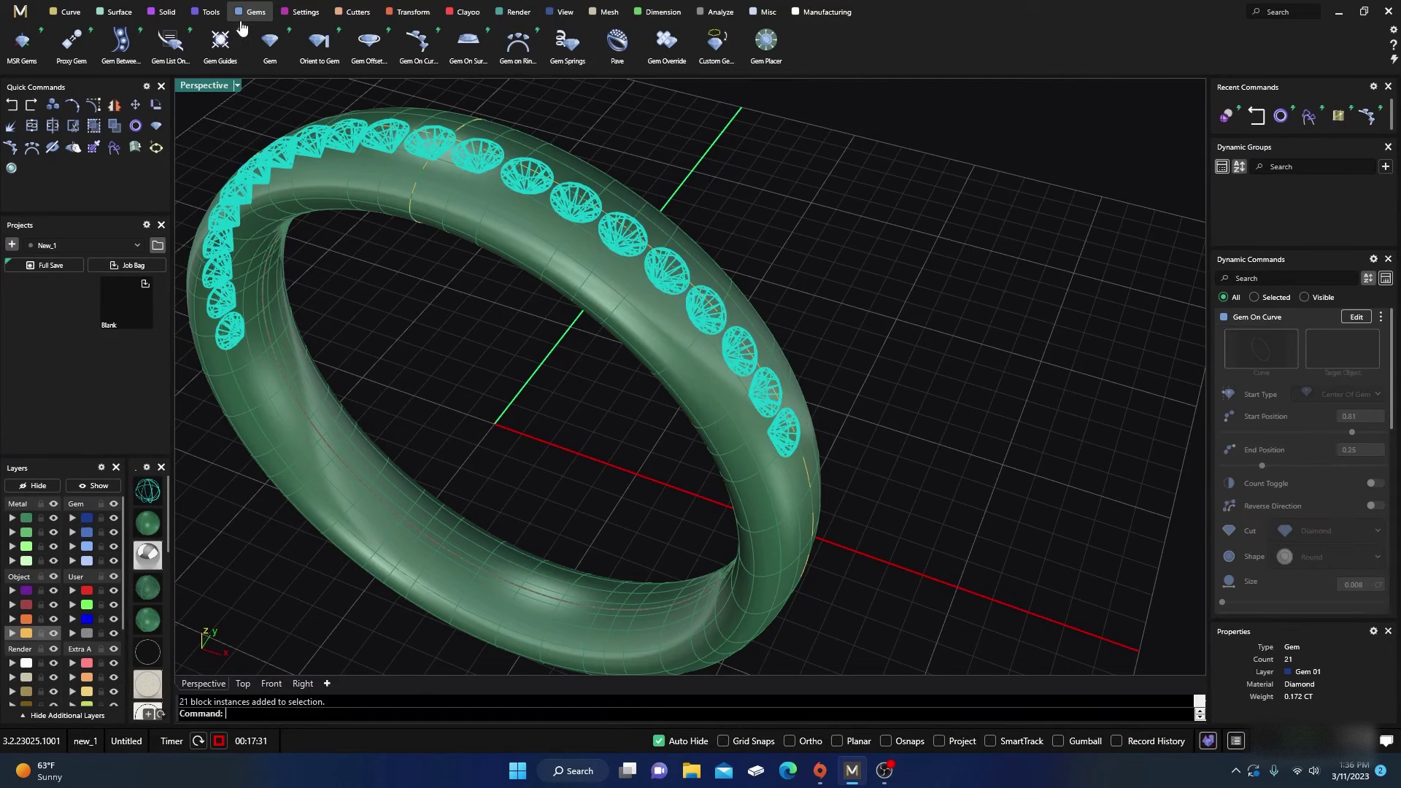
left_click(341, 13)
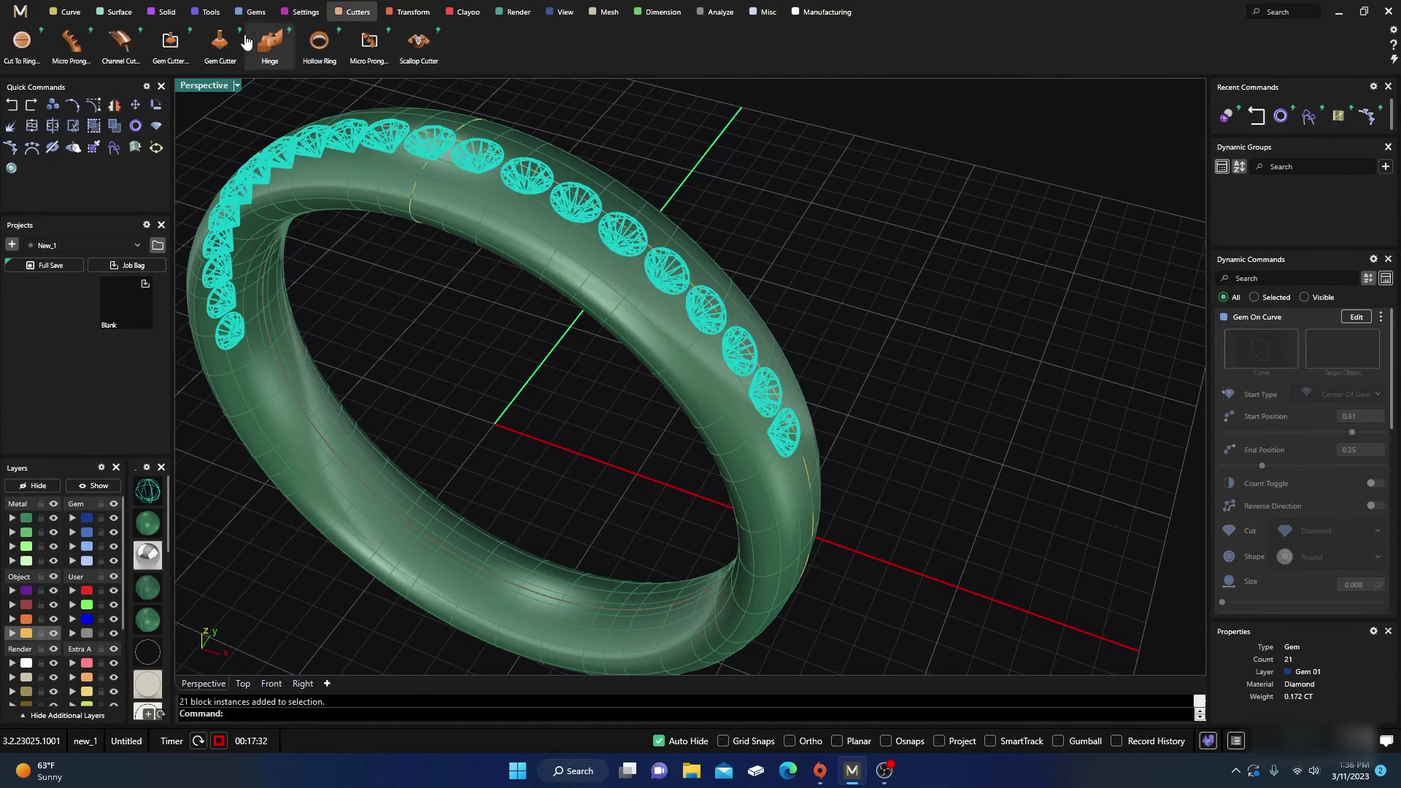
left_click(120, 42)
right_click_drag(607, 482, 582, 435)
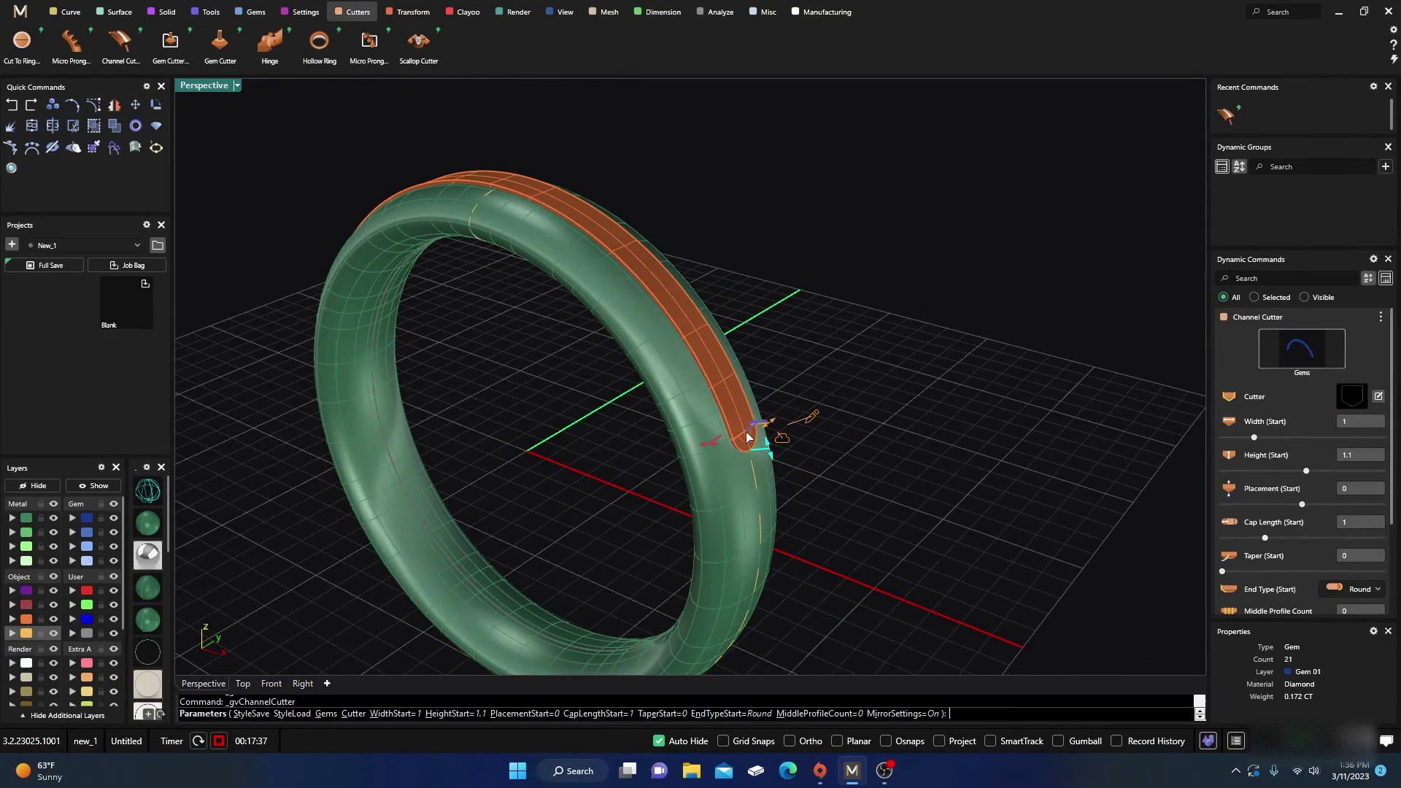
left_click_drag(771, 457, 776, 482)
right_click_drag(776, 482, 738, 460)
key("Return")
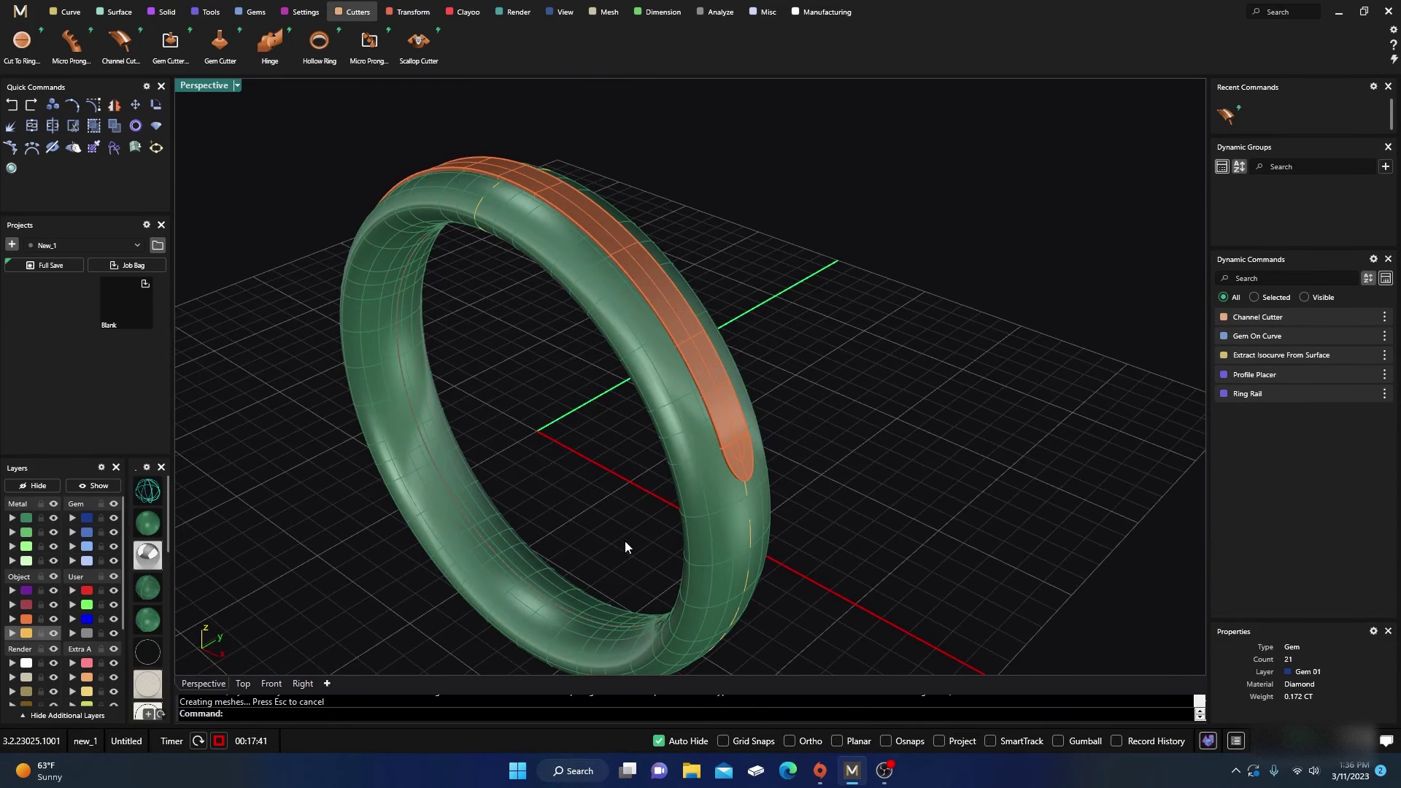
Turn off Auto Hide and examine the channel cutter along the ring band.
left_click(657, 741)
right_click_drag(546, 435, 550, 447)
scroll(707, 431, "down", 5)
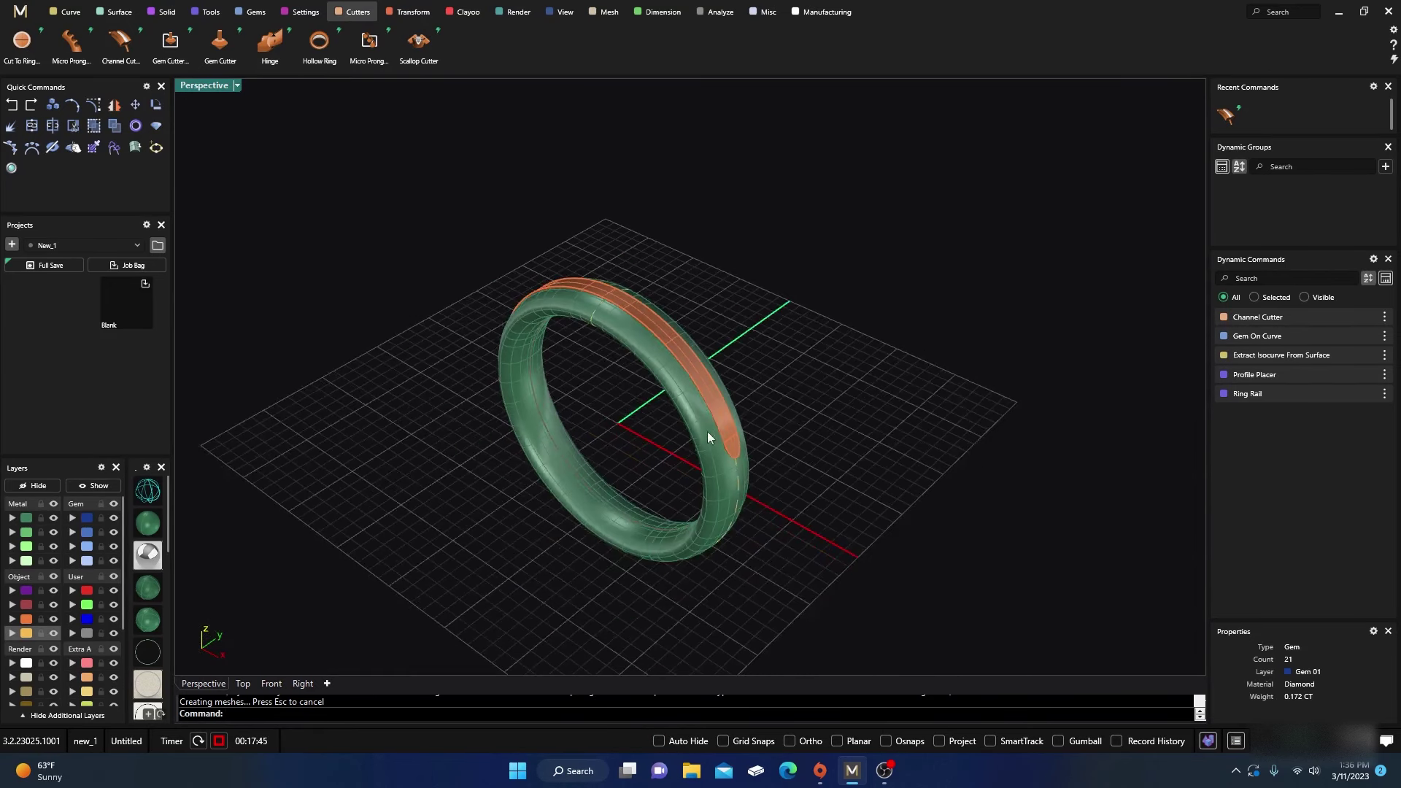
right_click_drag(707, 431, 653, 448)
scroll(629, 378, "up", 5)
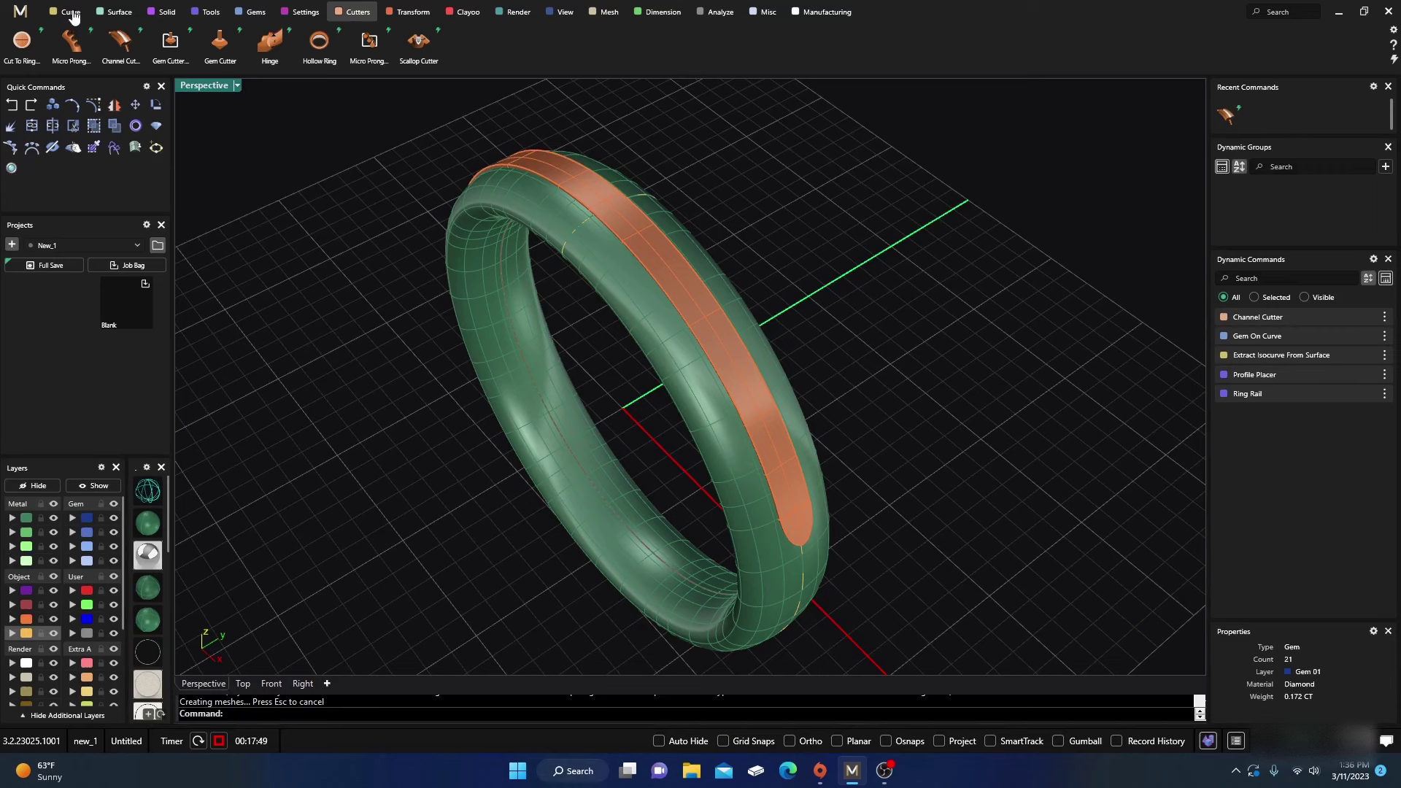
Subtract the channel cutter from the ring band with a Boolean Difference.
left_click(168, 14)
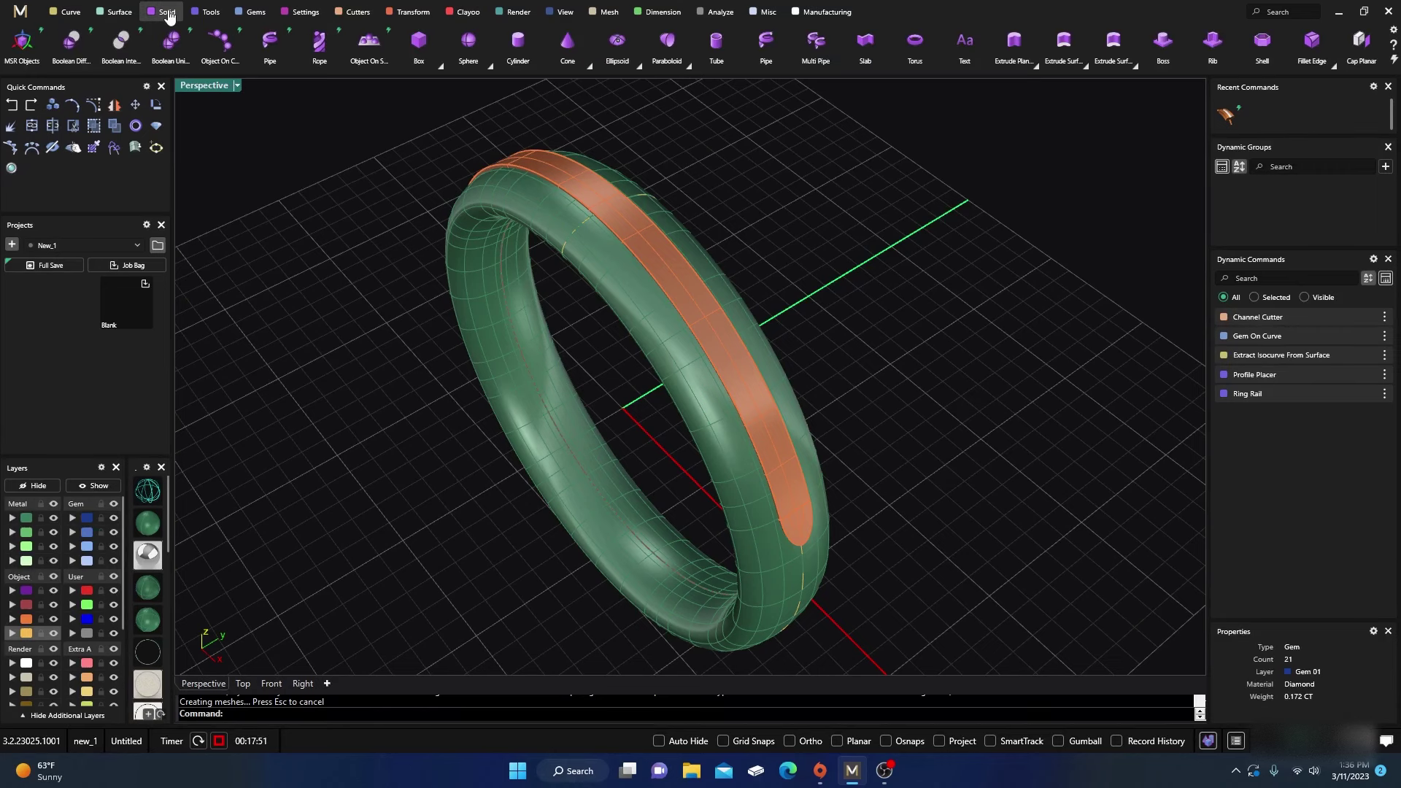
left_click(74, 48)
left_click(547, 217)
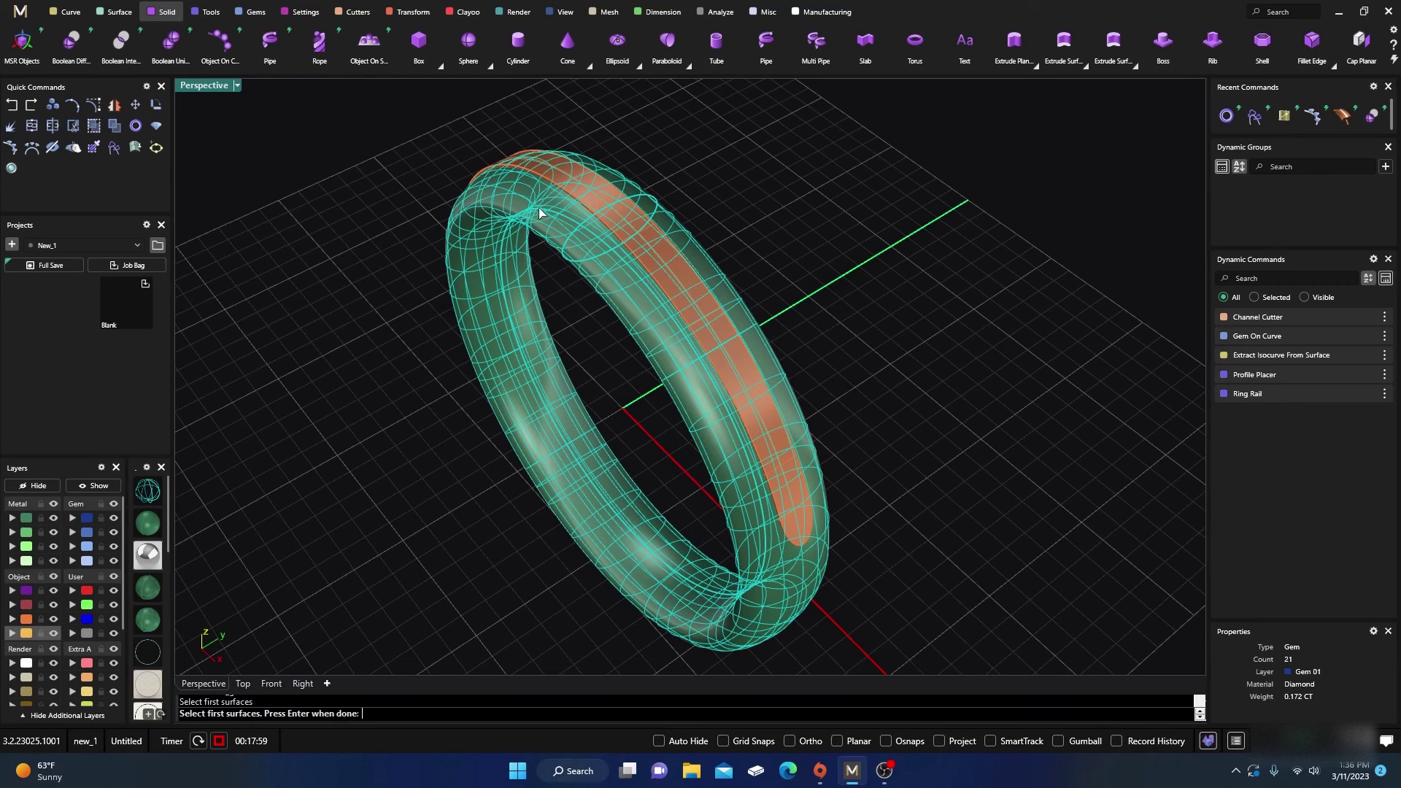
key("Return")
left_click(568, 176)
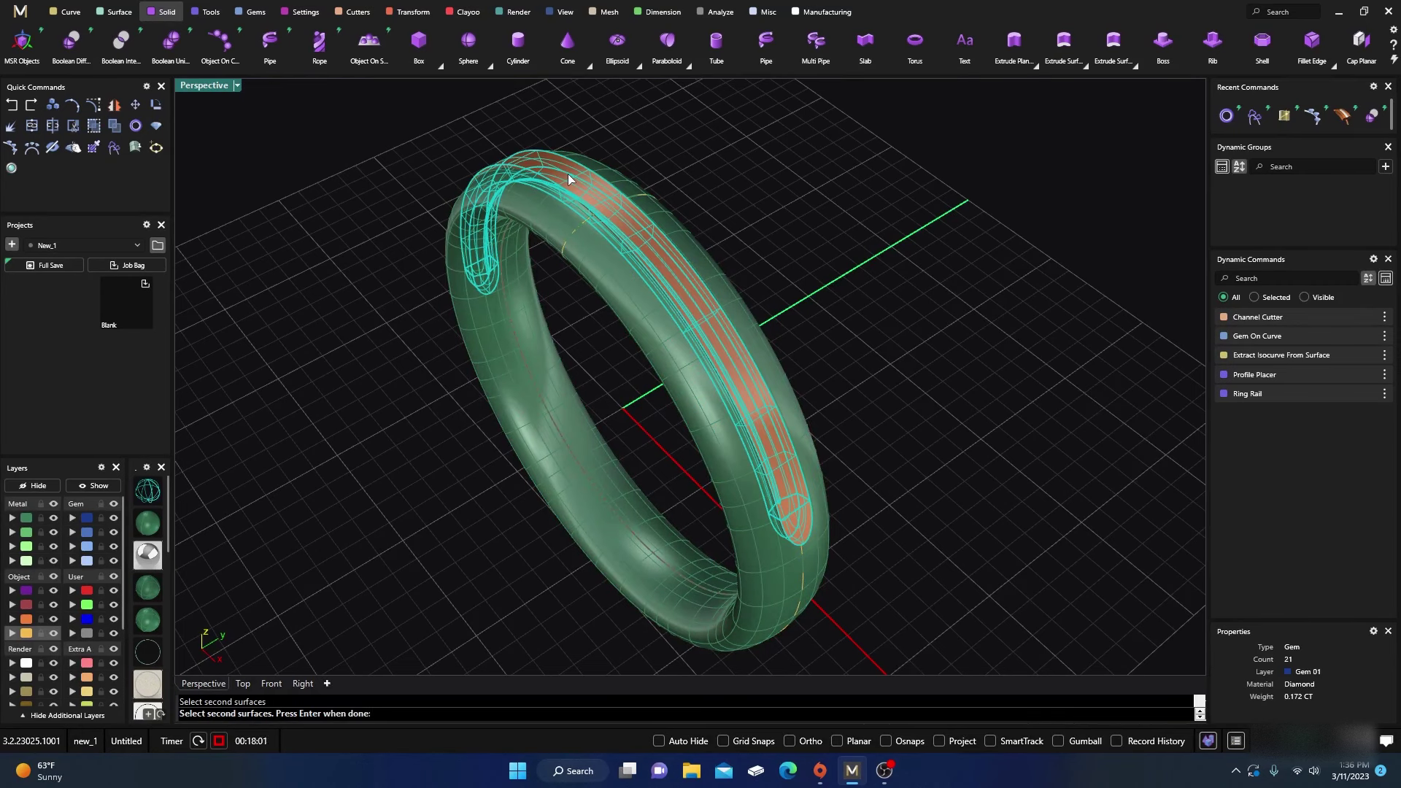
key("Return")
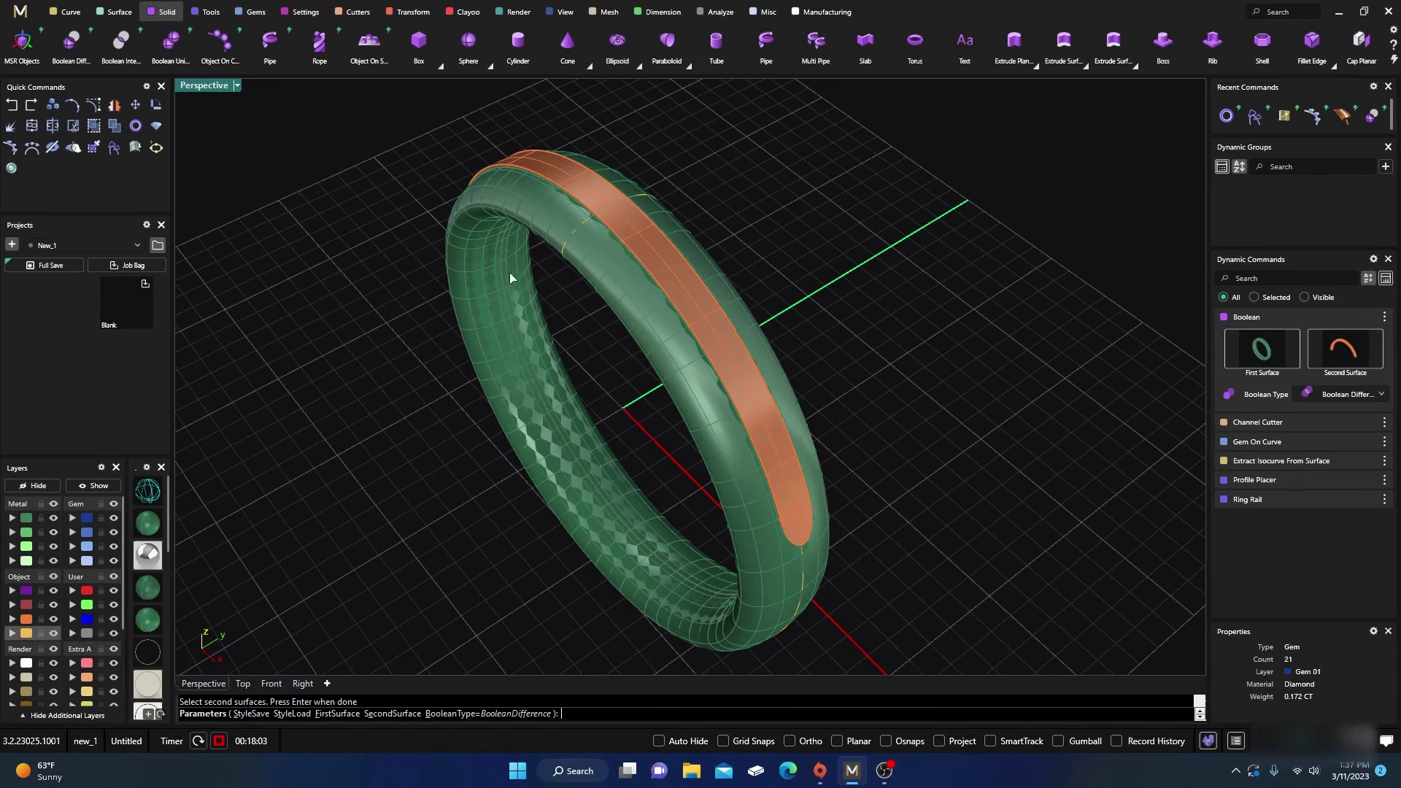
key("Return")
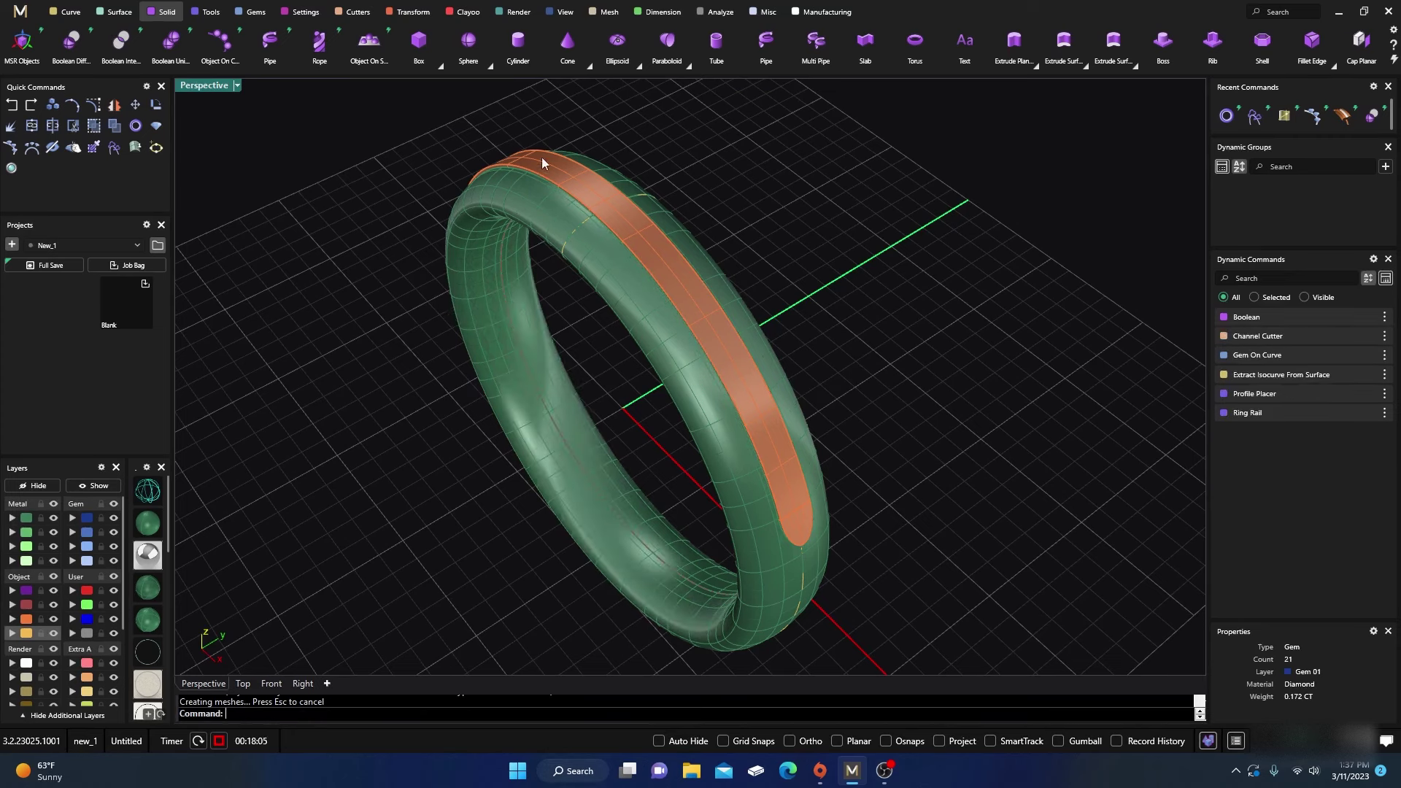
Hide the orange cutter layer and delete the original uncut ring surface, keeping the channelled band.
left_click(54, 620)
left_click(484, 343)
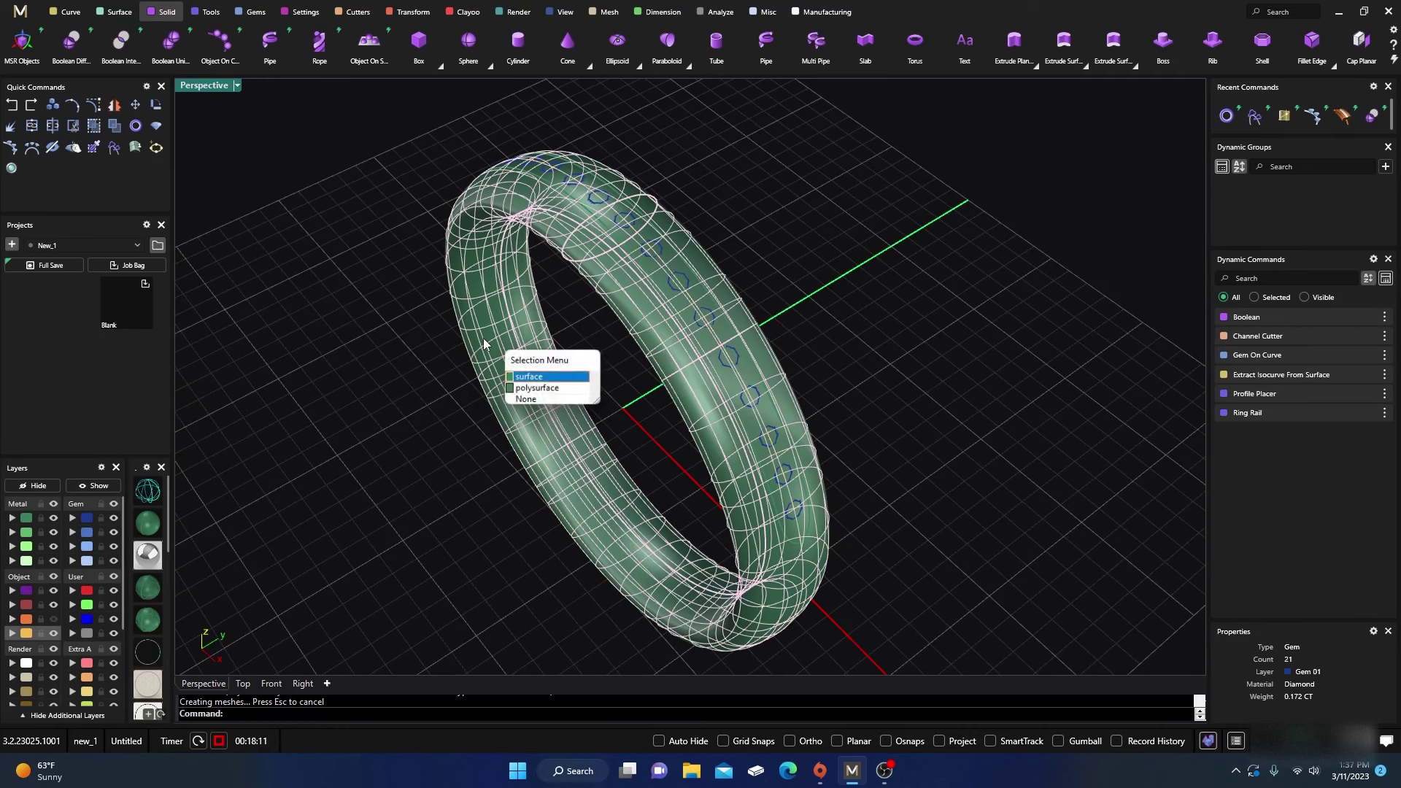
left_click(525, 389)
key("Delete")
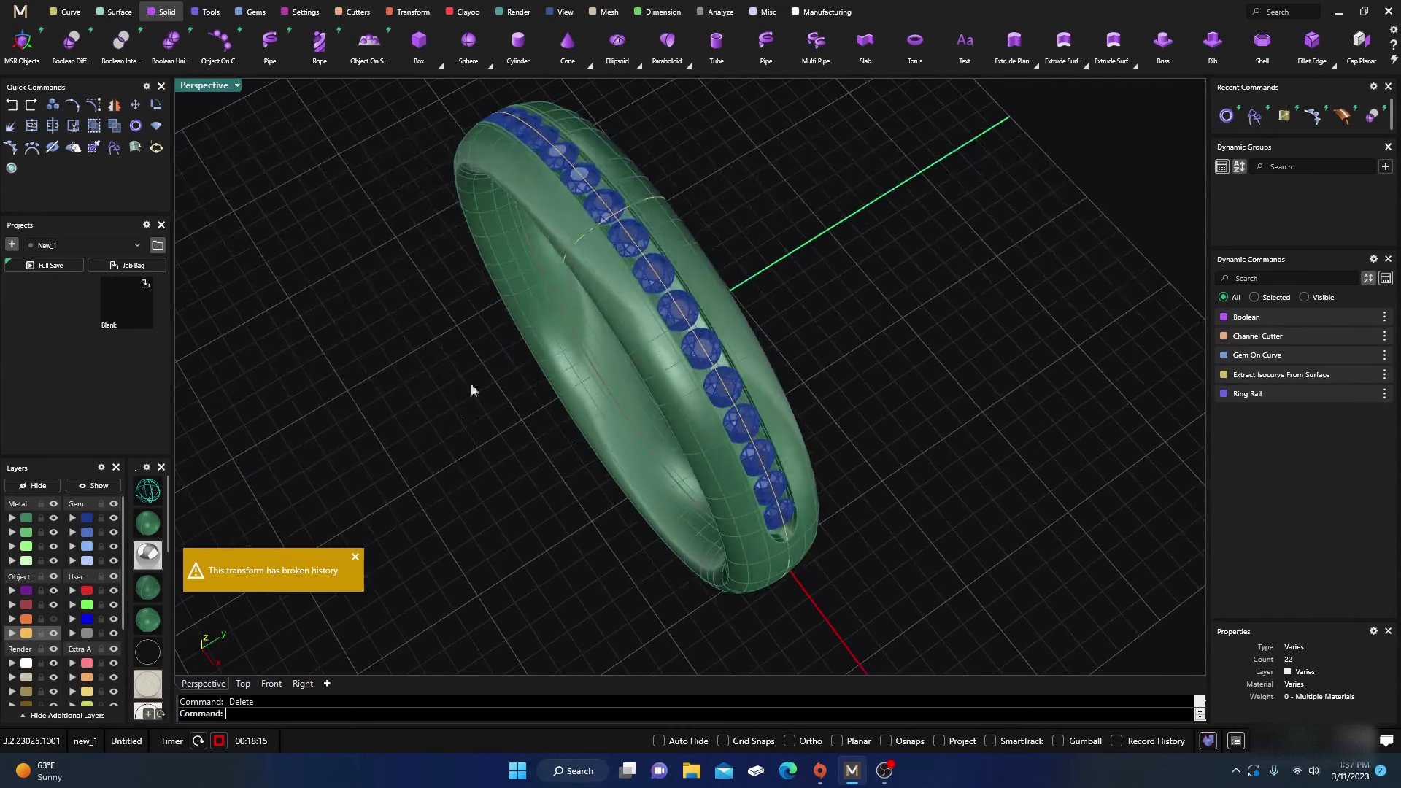
Undo the ring surface deletion, the Boolean Difference, the channel cutter and the gems on the curve.
right_click_drag(648, 218, 556, 313)
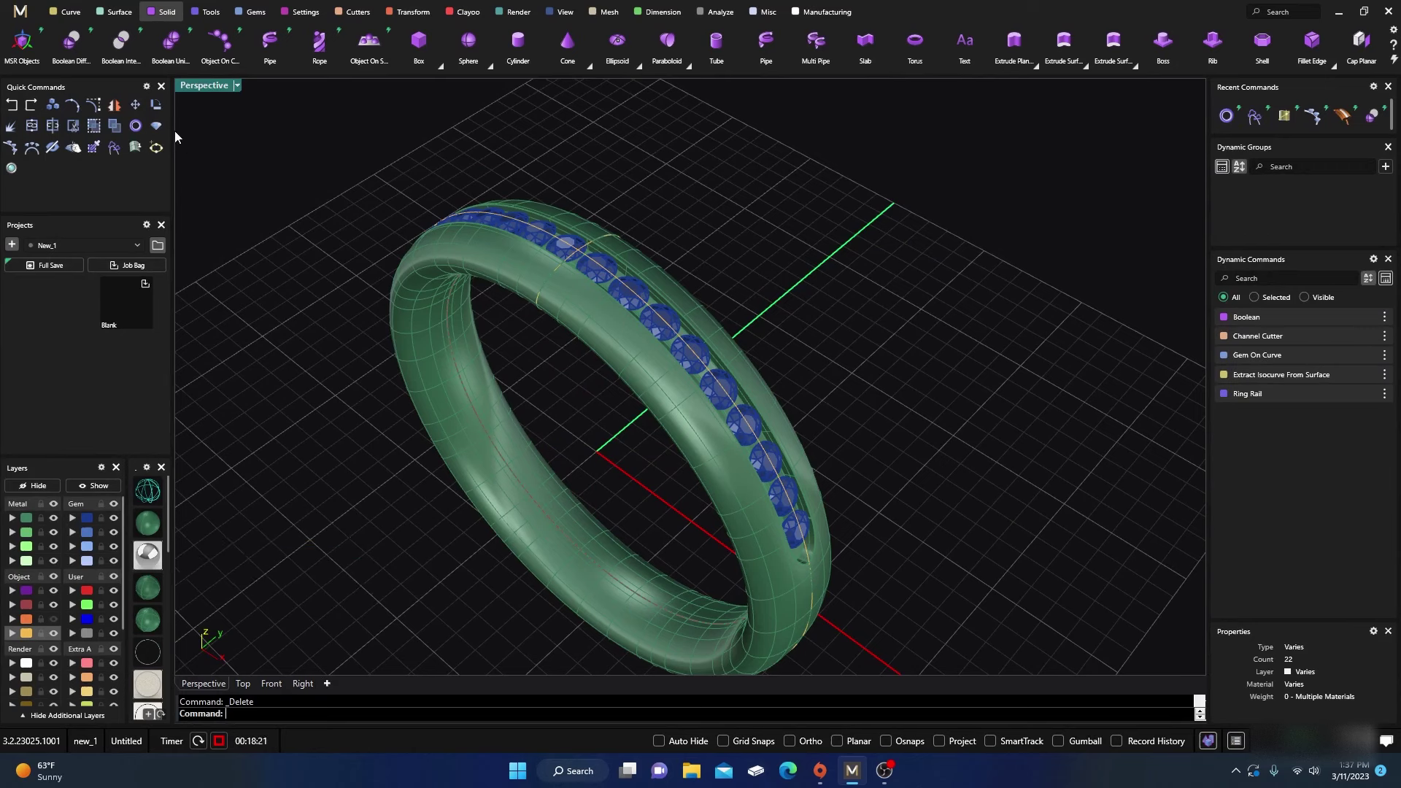
left_click(13, 107)
left_click(13, 106)
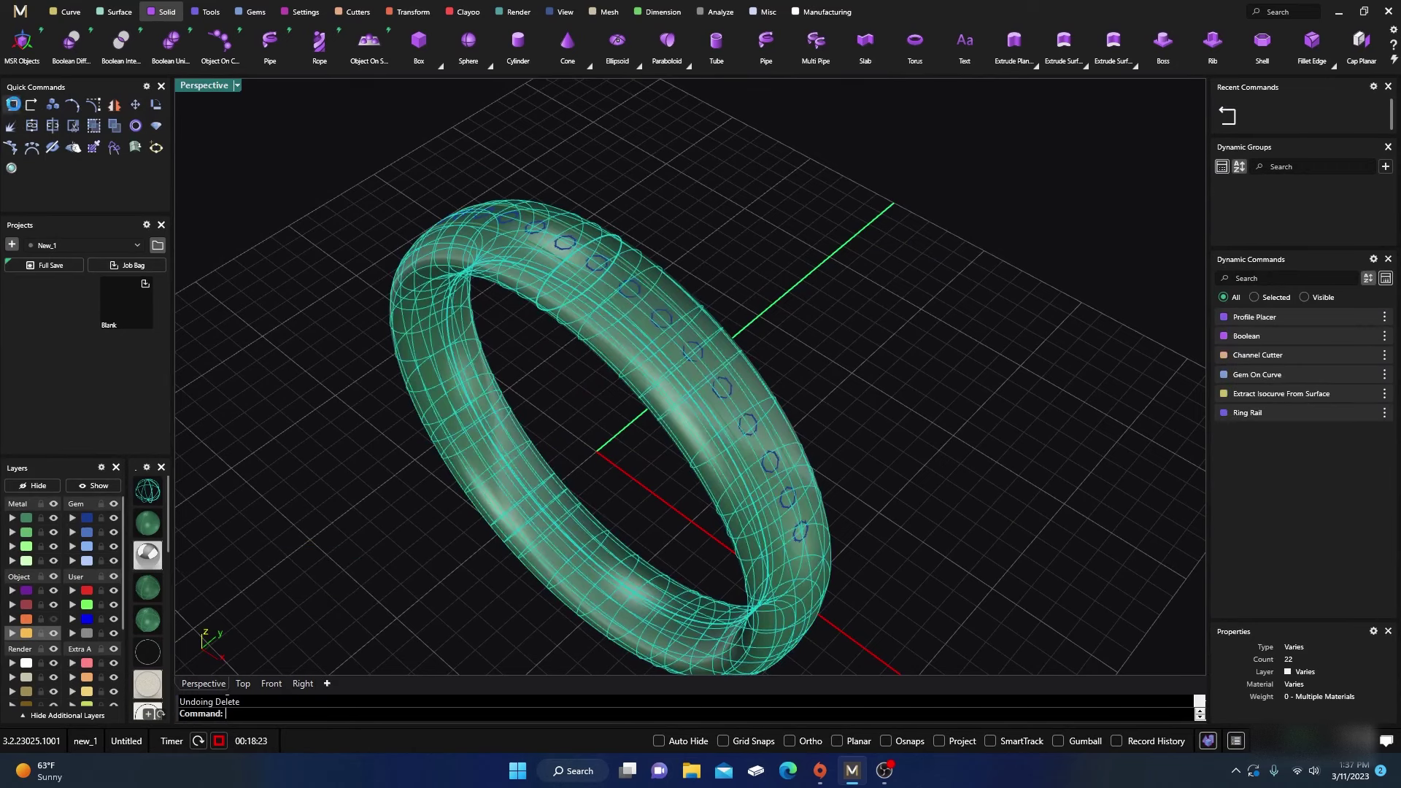
left_click(13, 106)
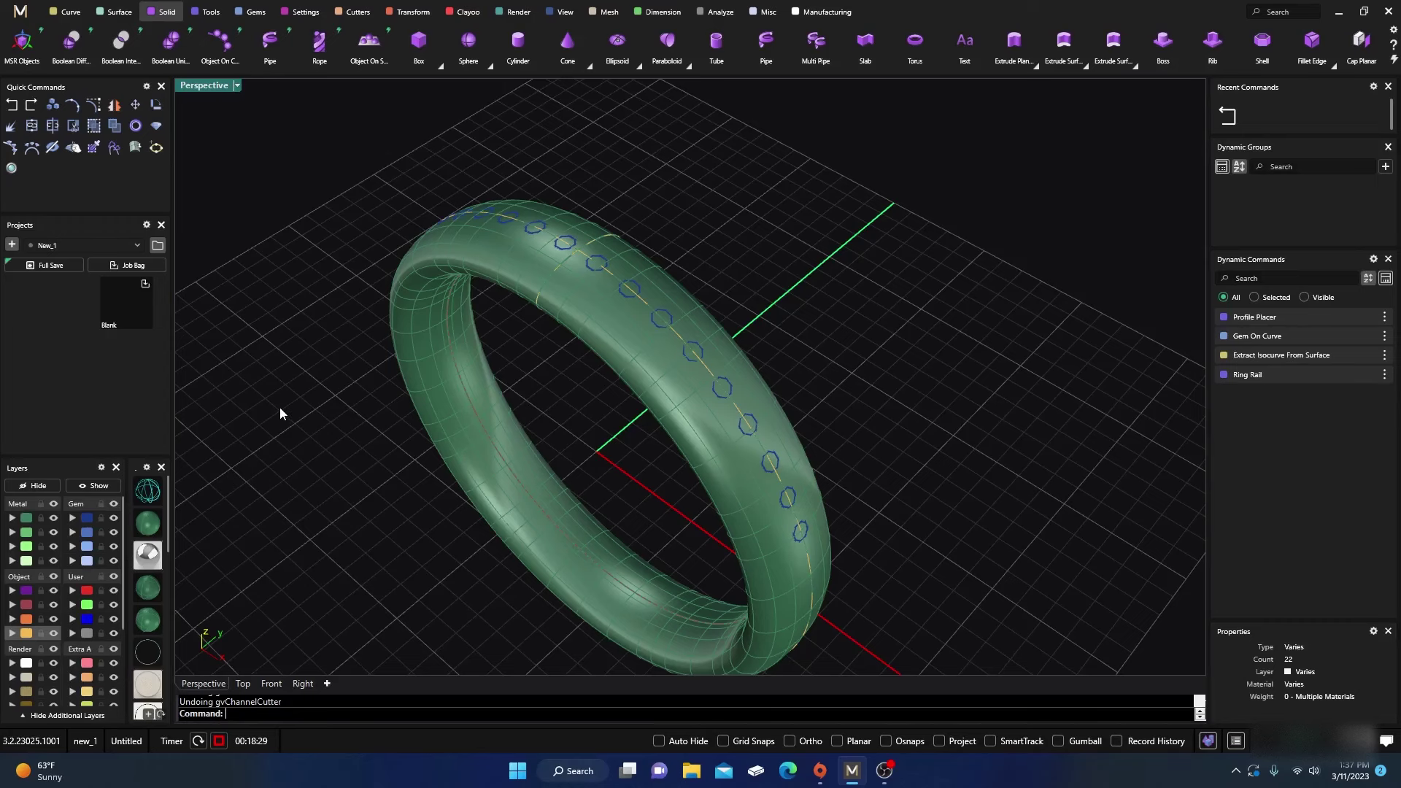
left_click(13, 107)
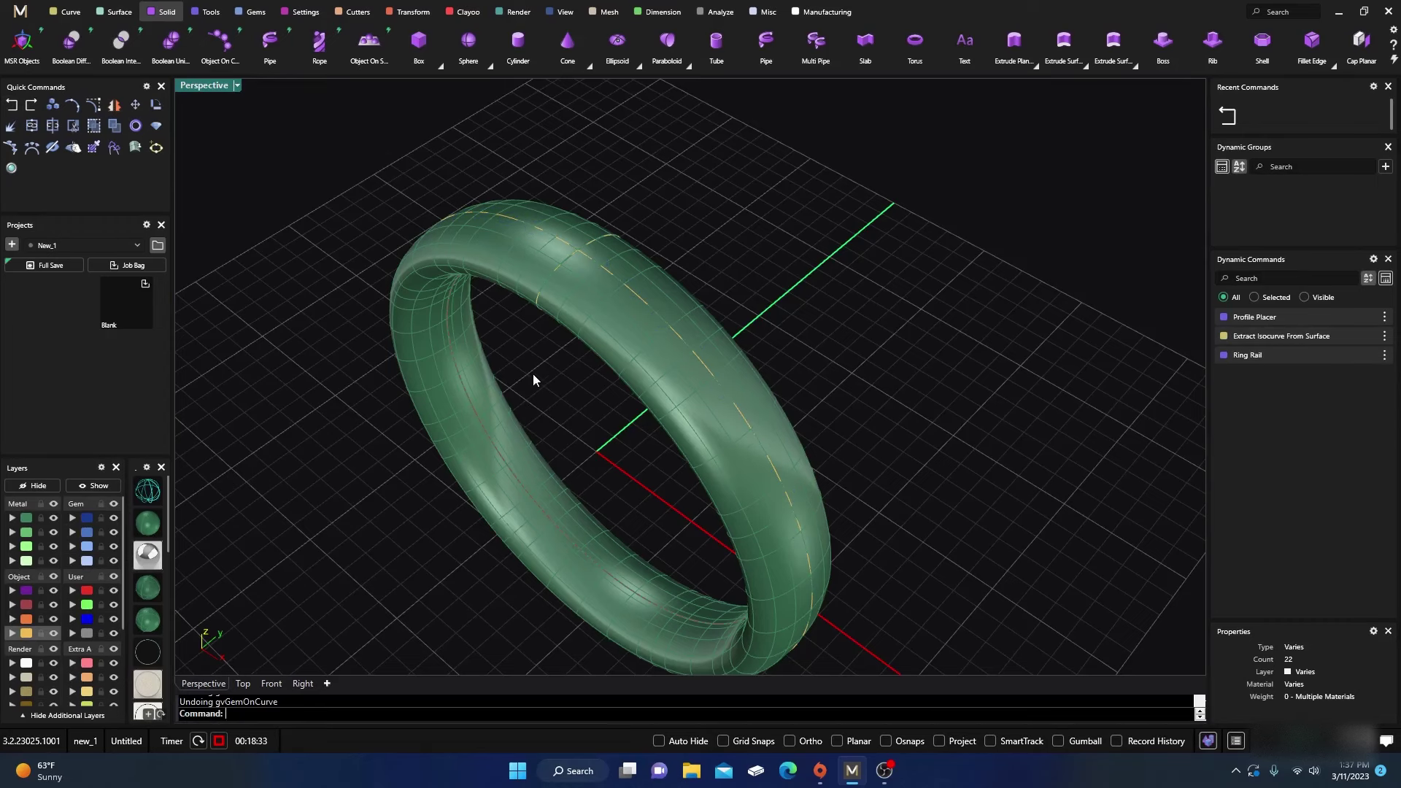
Redo the gems on the curve and the channel cutter along the ring band.
right_click_drag(535, 382, 525, 427)
left_click(30, 104)
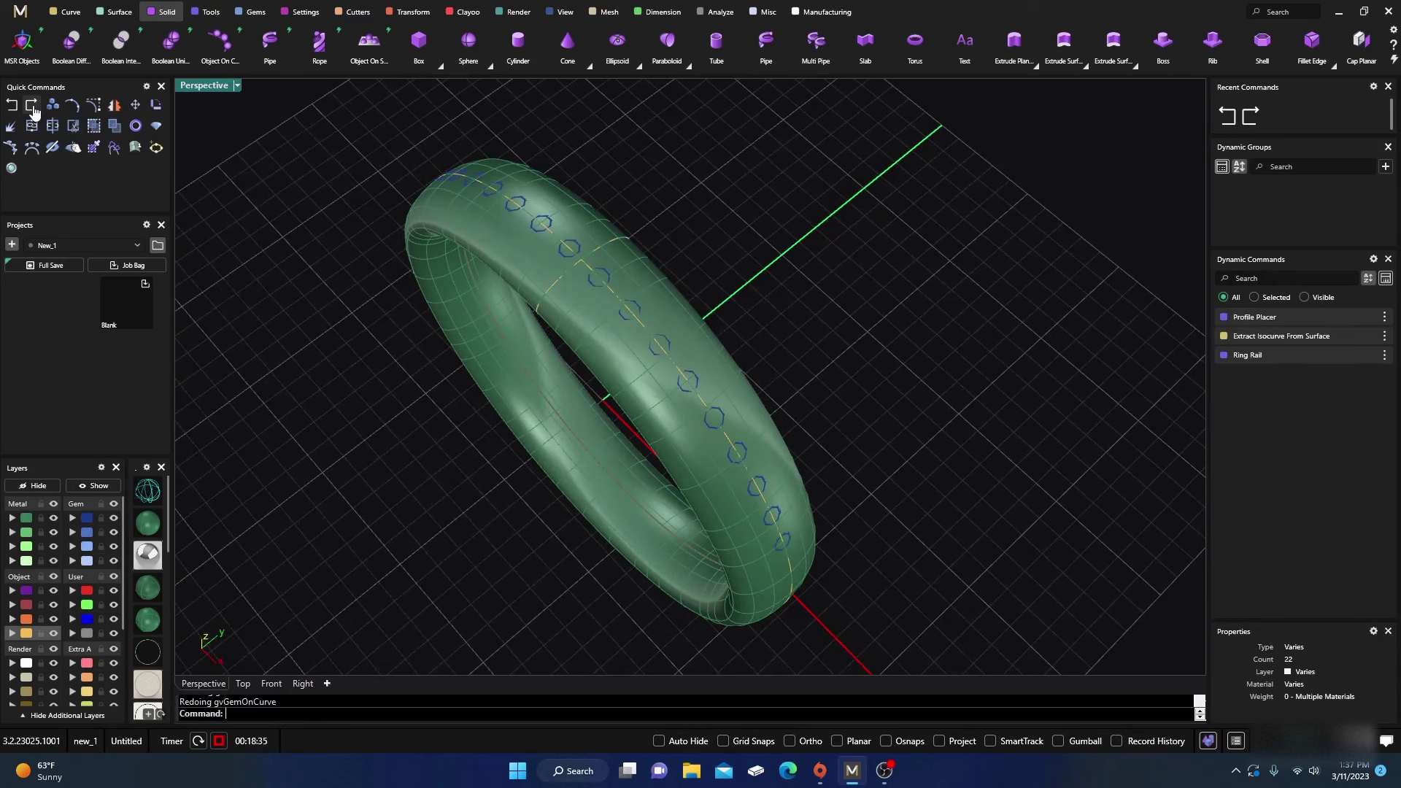
left_click(31, 105)
right_click_drag(442, 445, 448, 446)
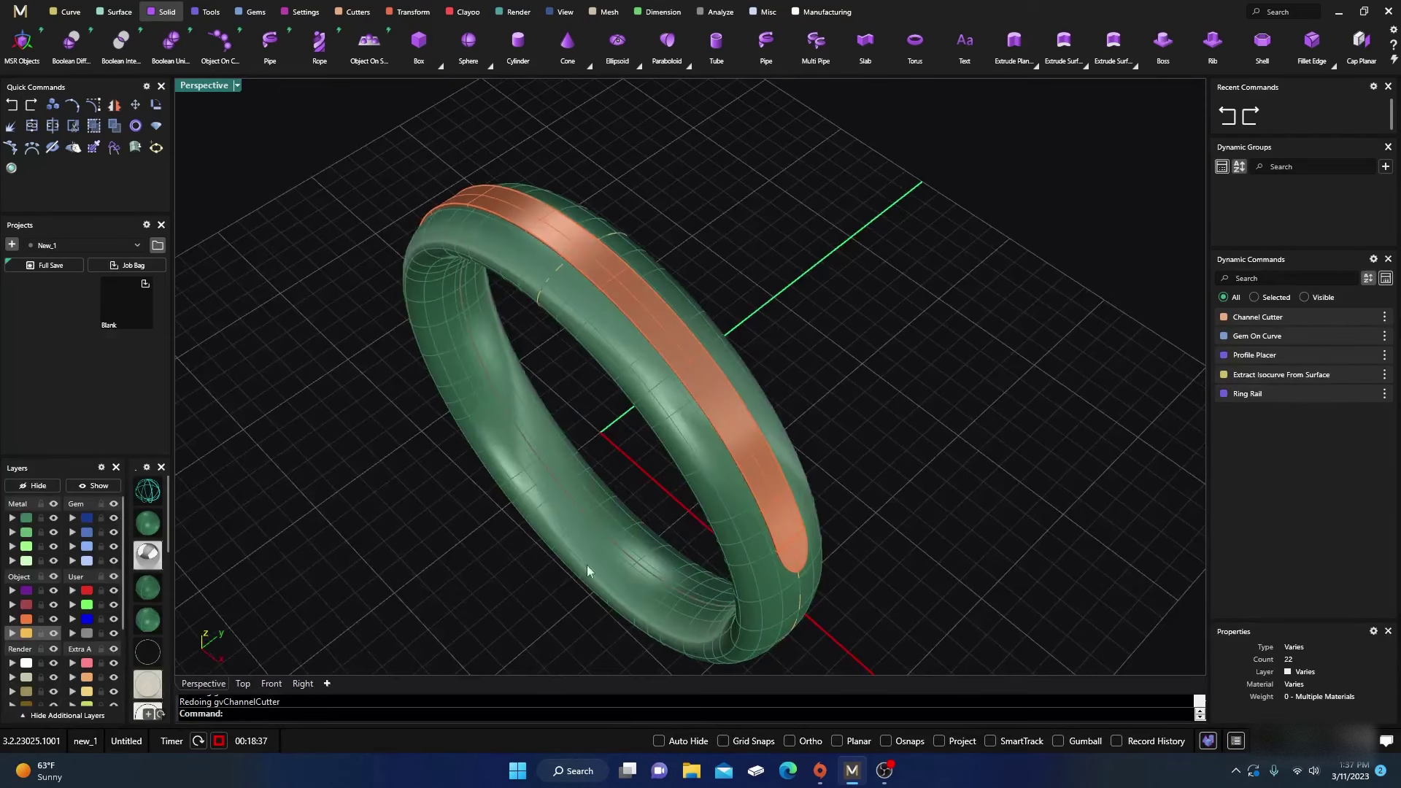
Turn on Auto Hide and subtract the channel cutter from the ring band with a Boolean Difference.
left_click(659, 743)
right_click_drag(601, 550, 519, 434)
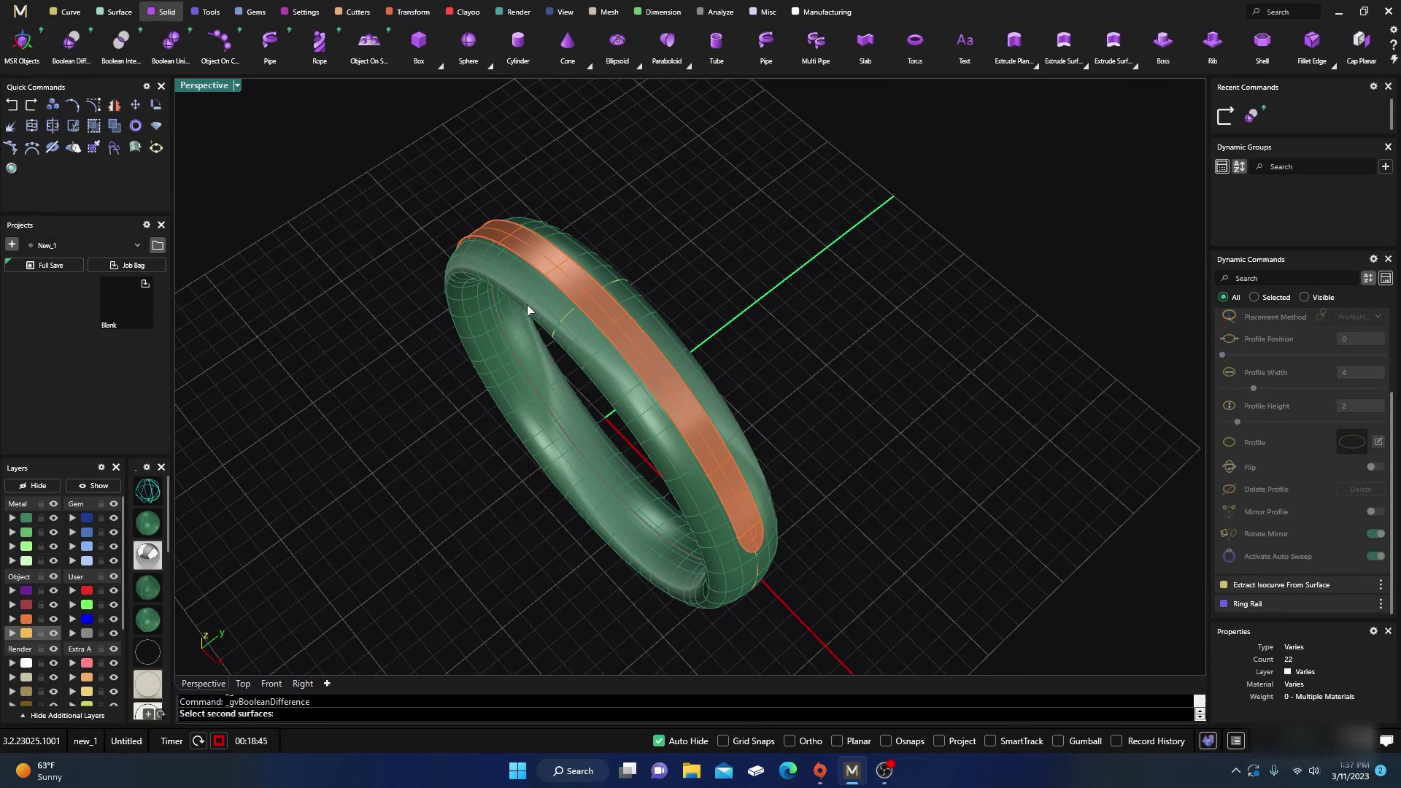
left_click(568, 278)
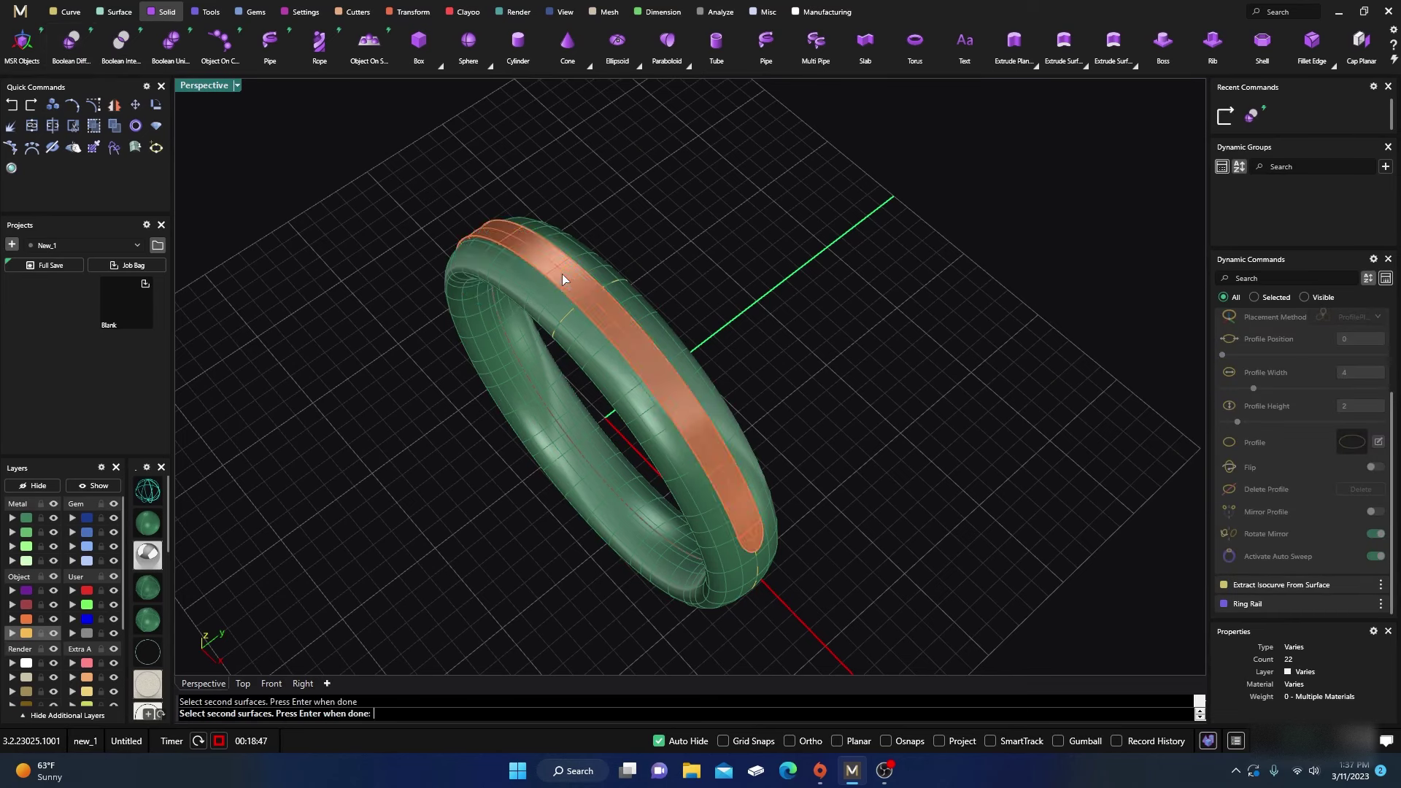
key("Return")
right_click_drag(513, 392, 484, 370)
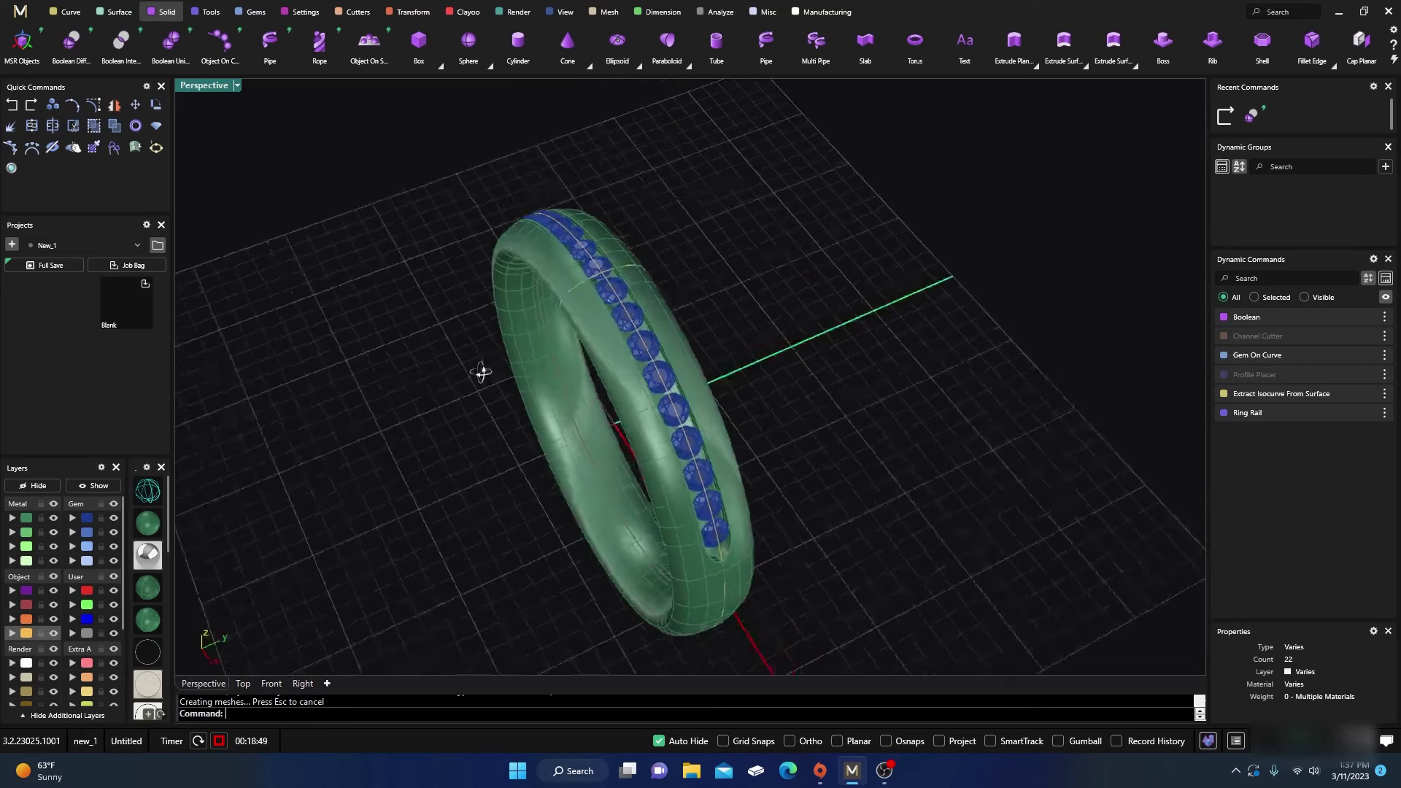
scroll(677, 451, "up", 8)
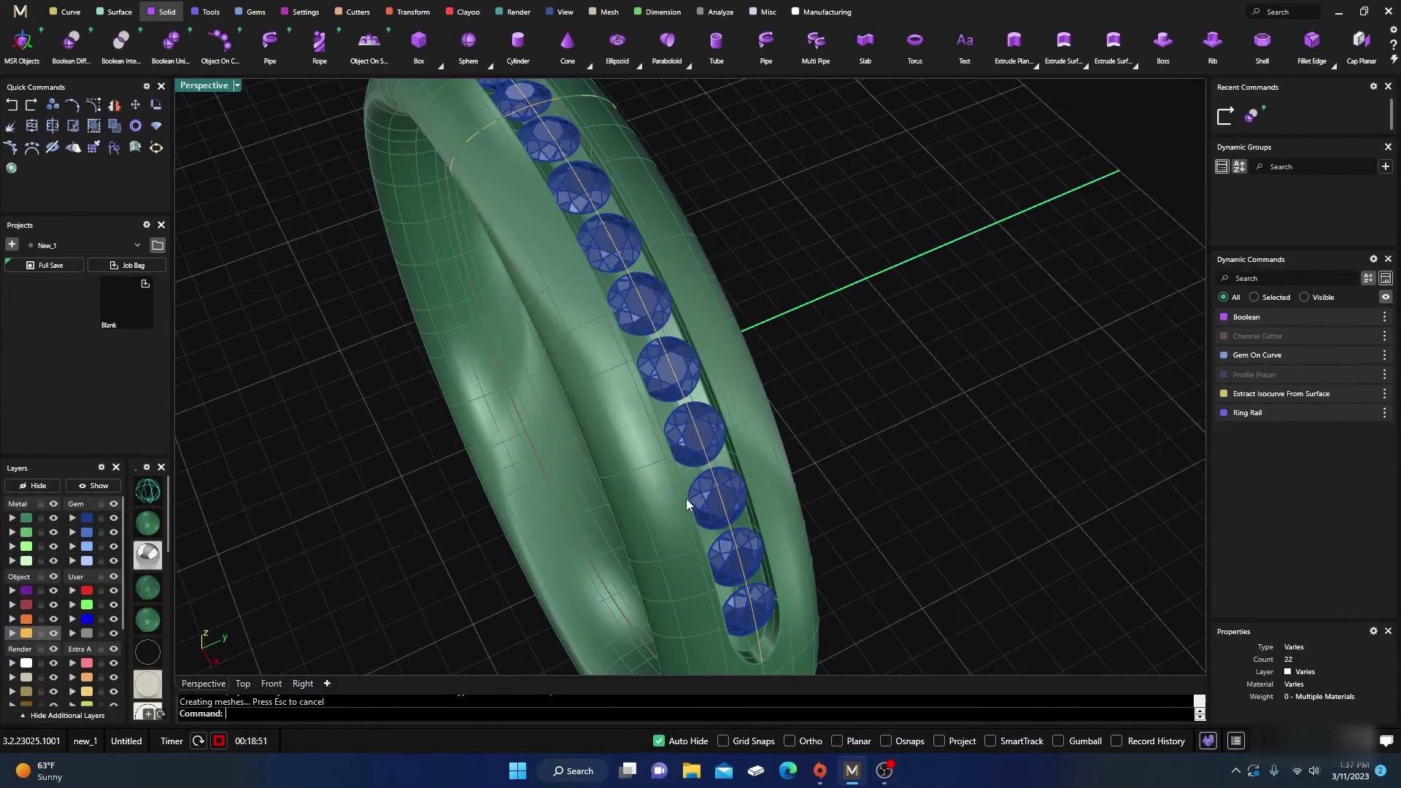
scroll(686, 493, "down", 5)
Hide the output of the Profile Placer dynamic command and show it again.
mouse_move(1264, 377)
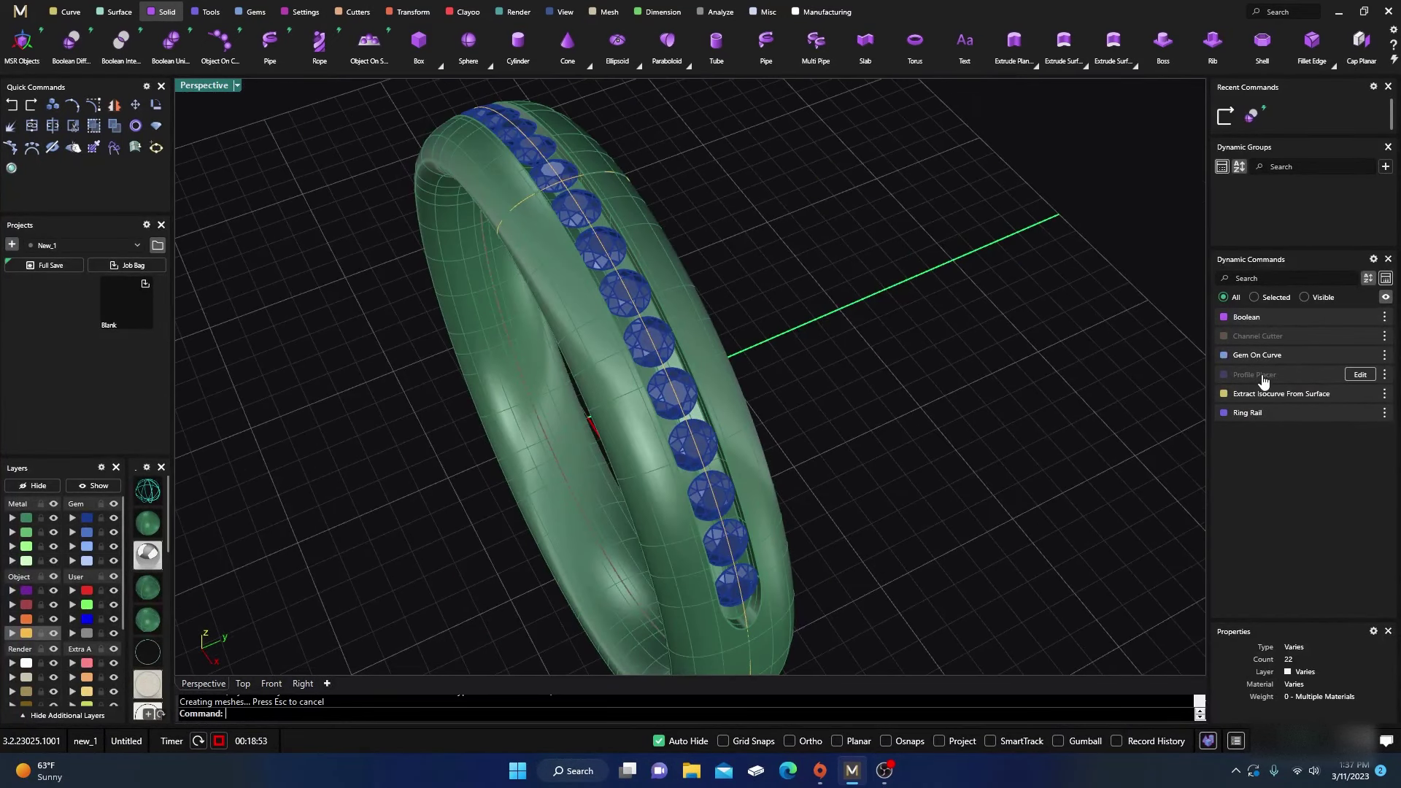
left_click(1385, 374)
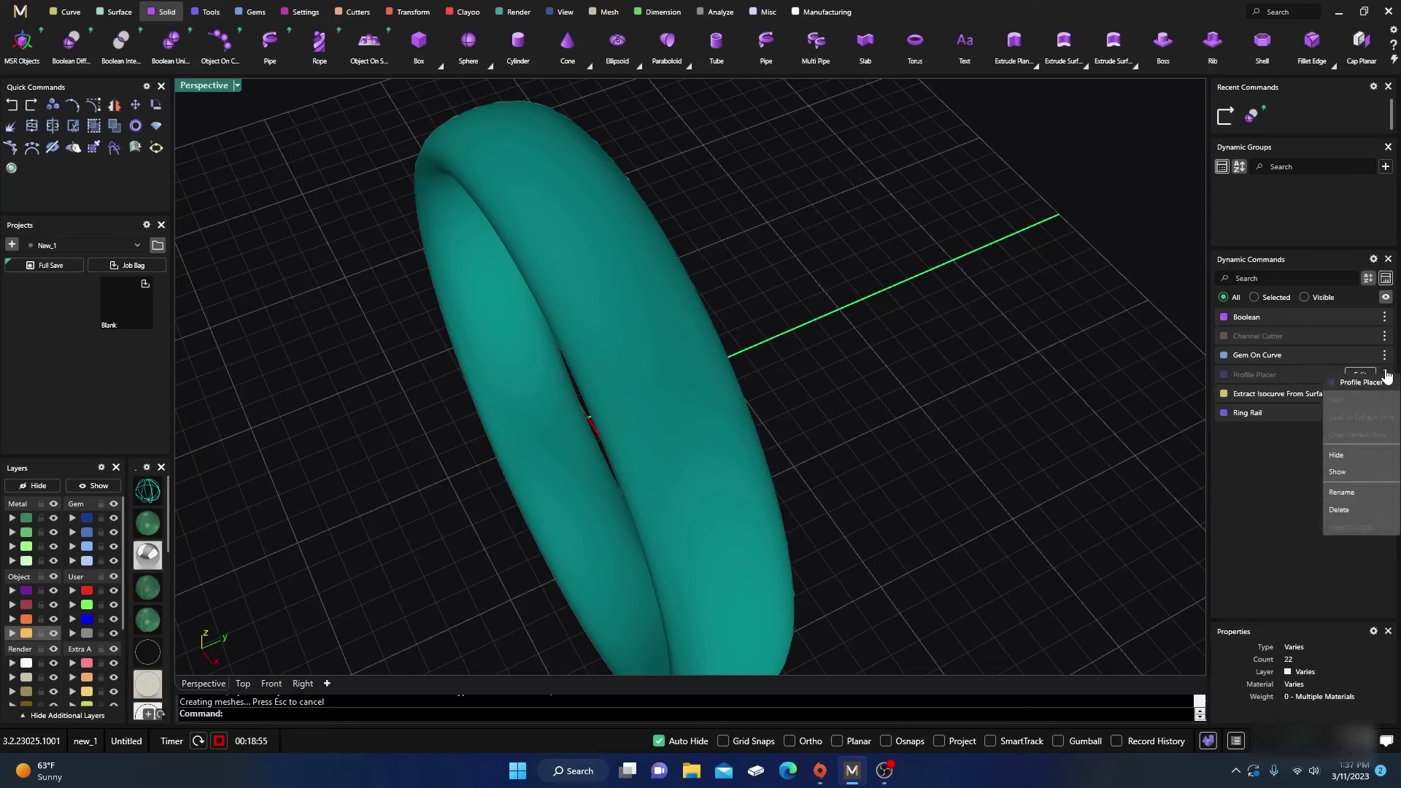
left_click(1337, 455)
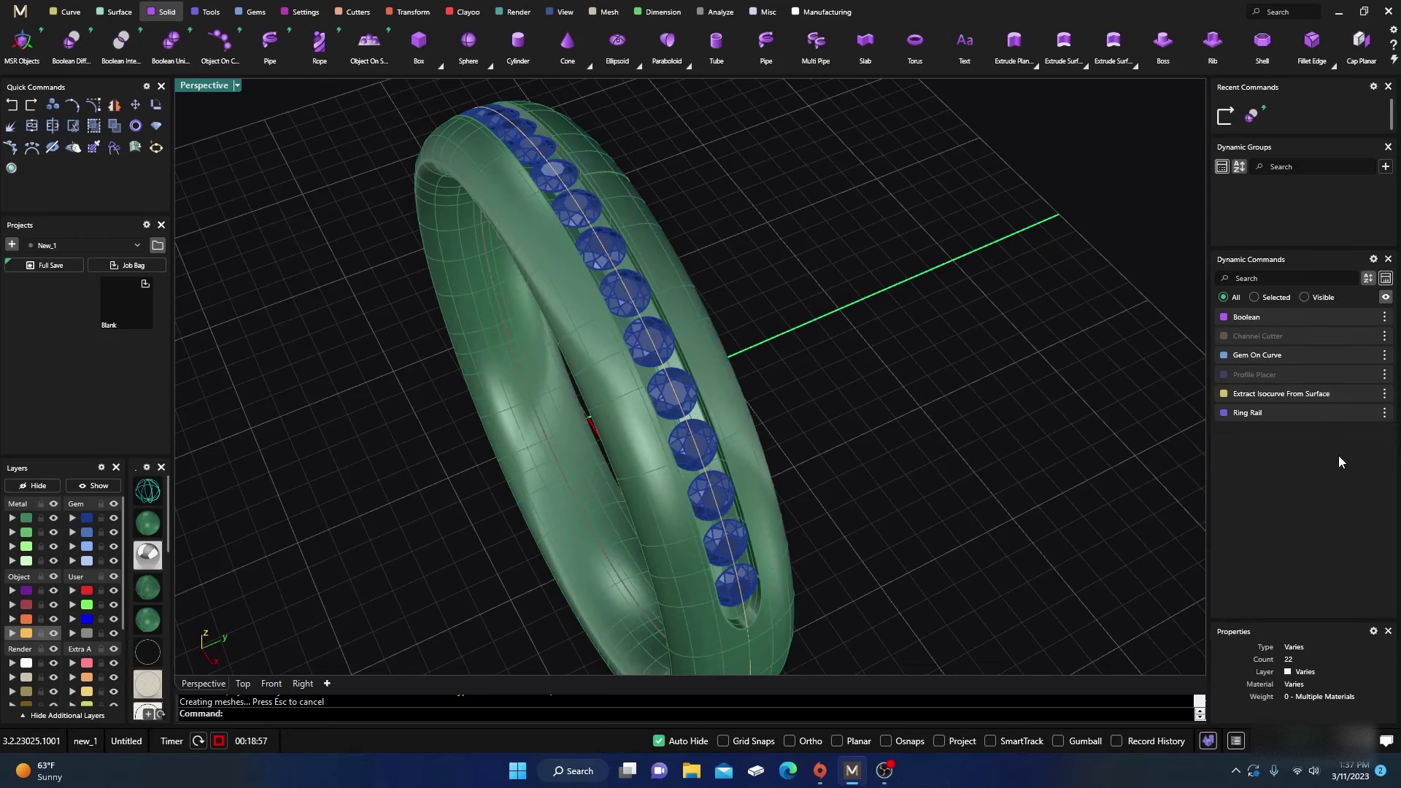
left_click(1384, 374)
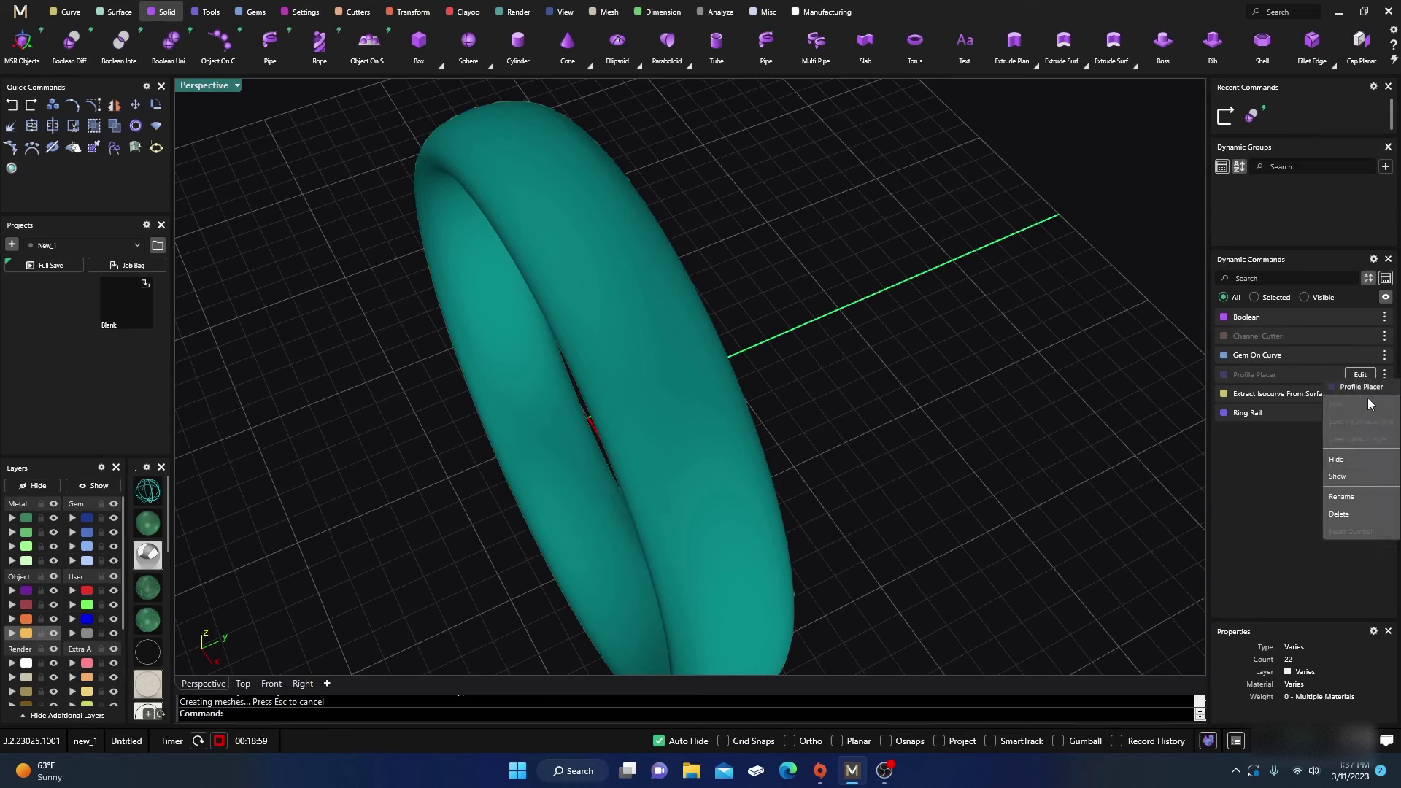
left_click(1338, 476)
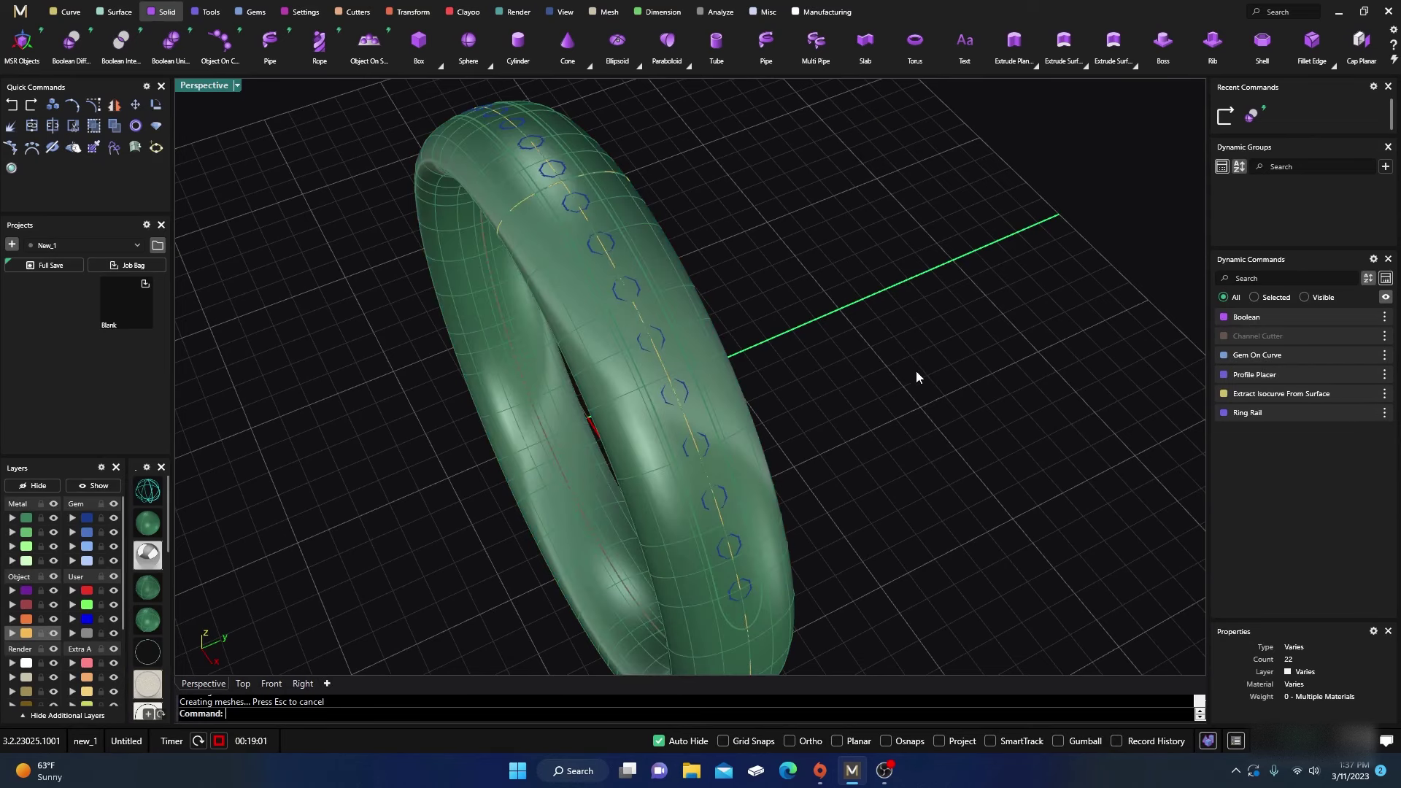
right_click_drag(857, 353, 907, 416)
Show the hidden Channel Cutter output, inspect it on the ring, and undo showing it.
mouse_move(1358, 394)
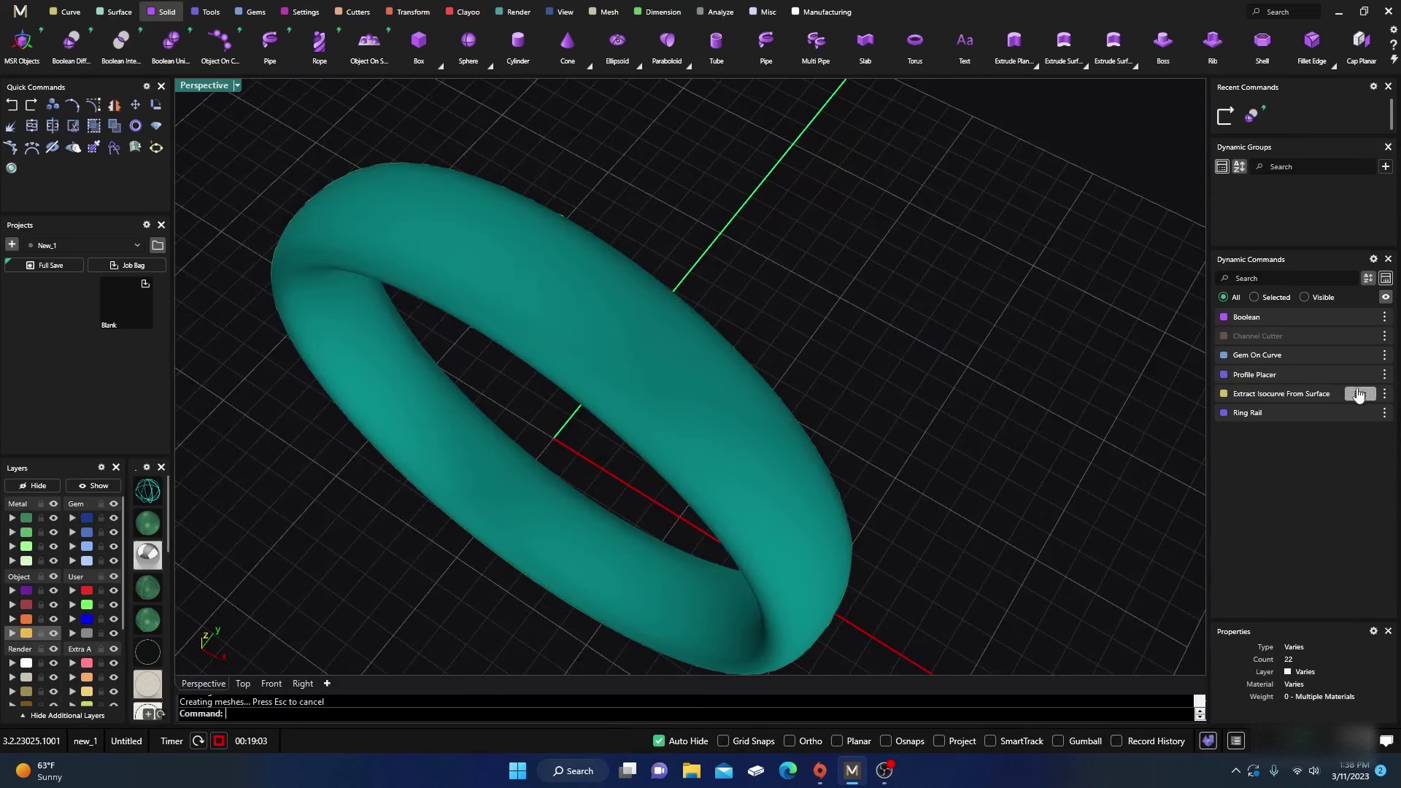
left_click(1384, 337)
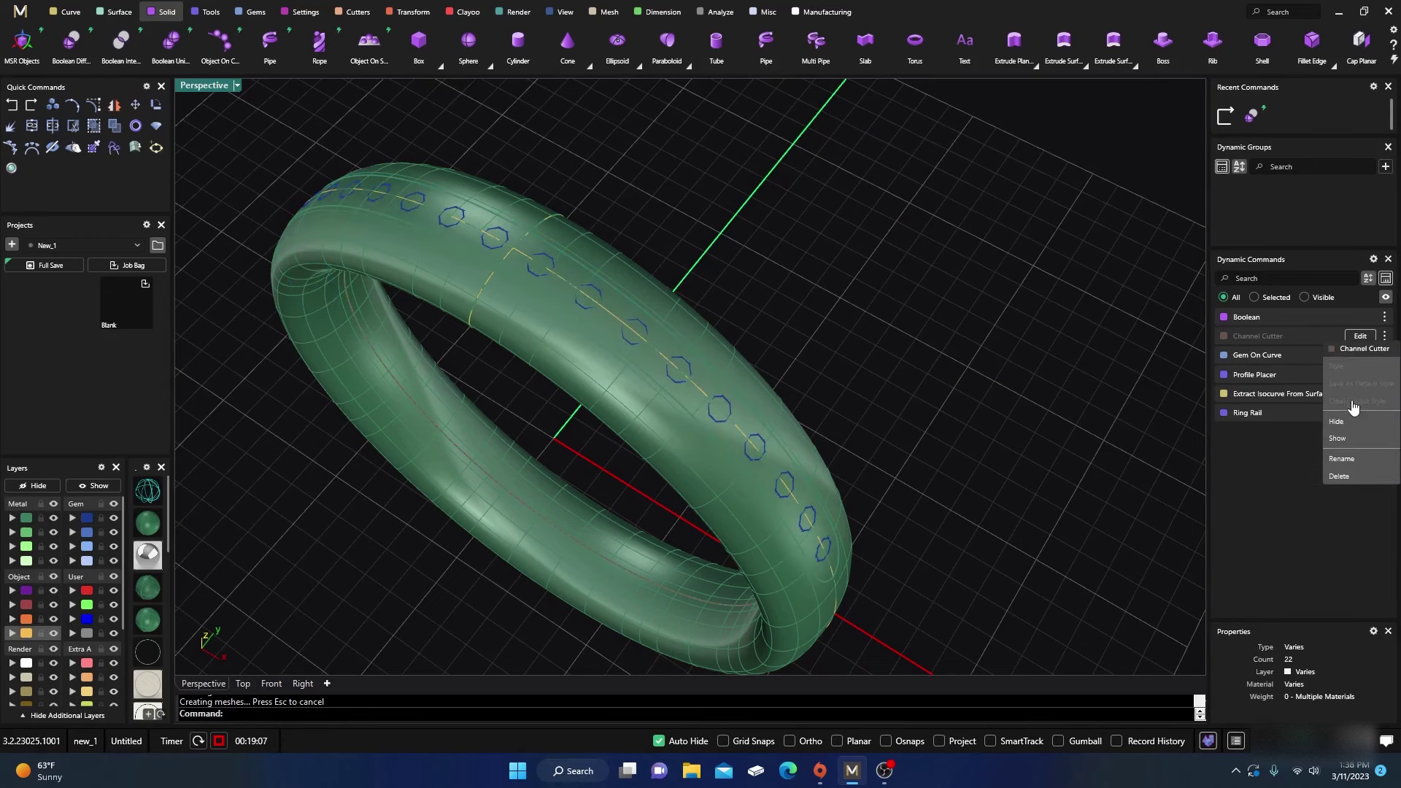
left_click(1338, 438)
right_click_drag(965, 326, 926, 322)
scroll(798, 397, "down", 3)
right_click_drag(797, 397, 826, 370)
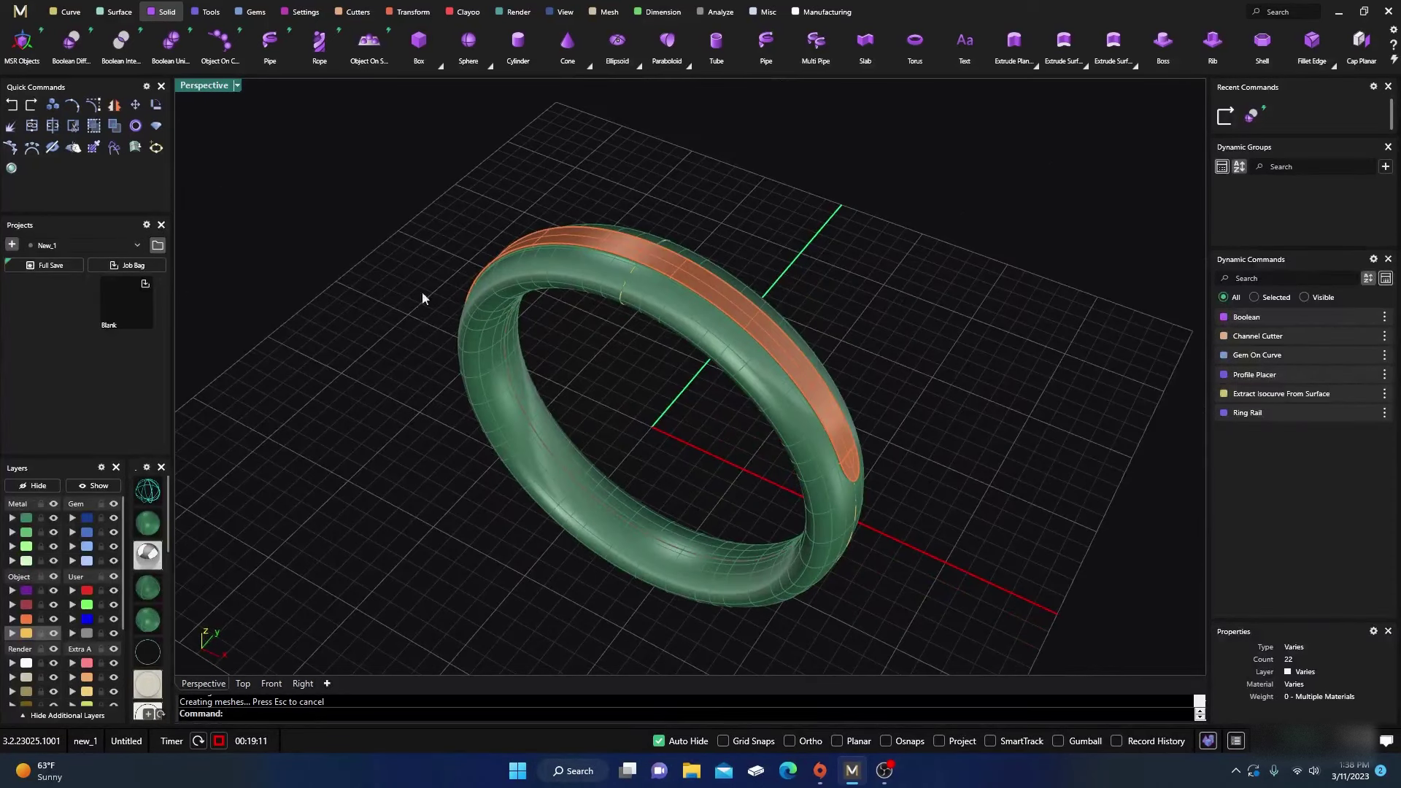
left_click(11, 105)
Delete the uncut ring polysurface overlapping the channelled band and examine the gems in their channel.
right_click_drag(405, 251, 517, 332)
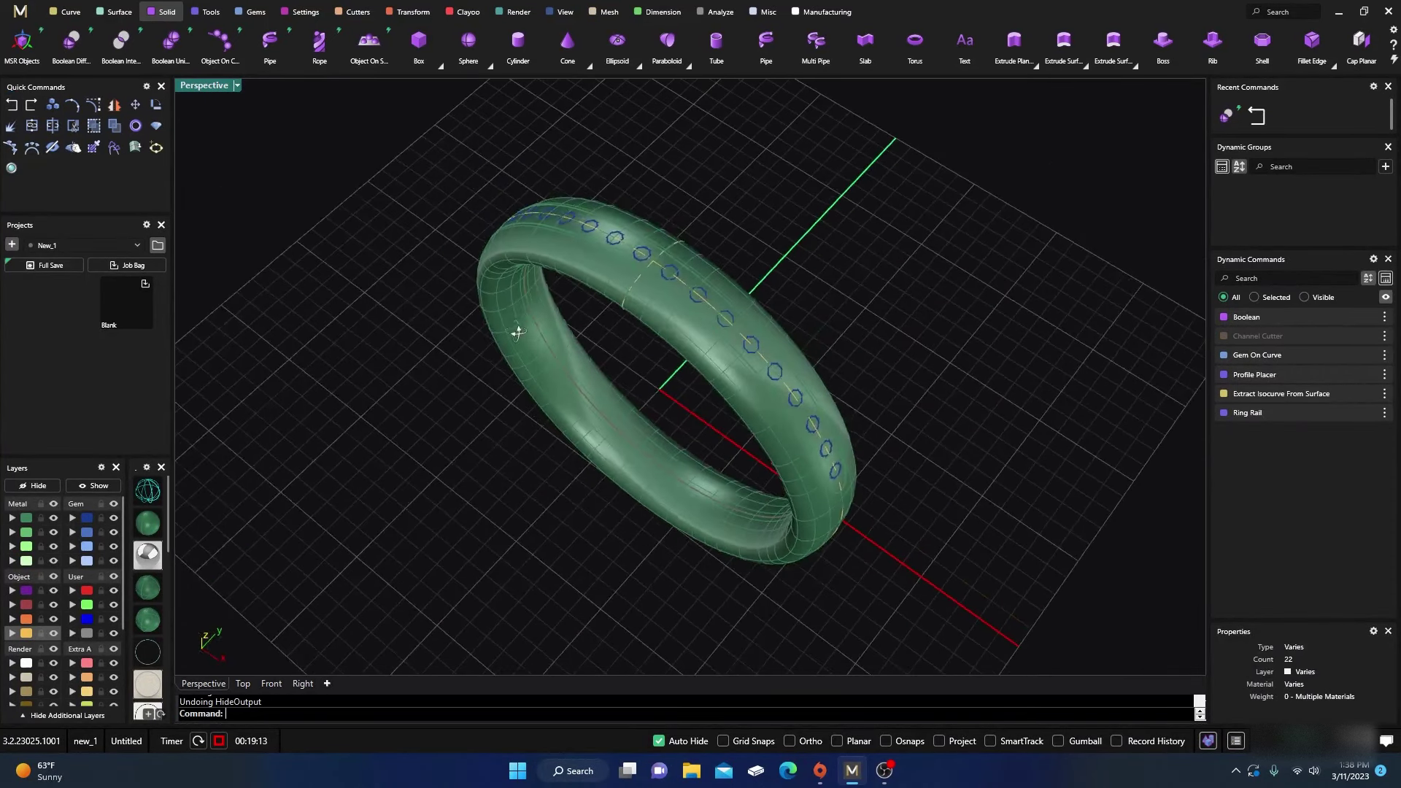
left_click(602, 291)
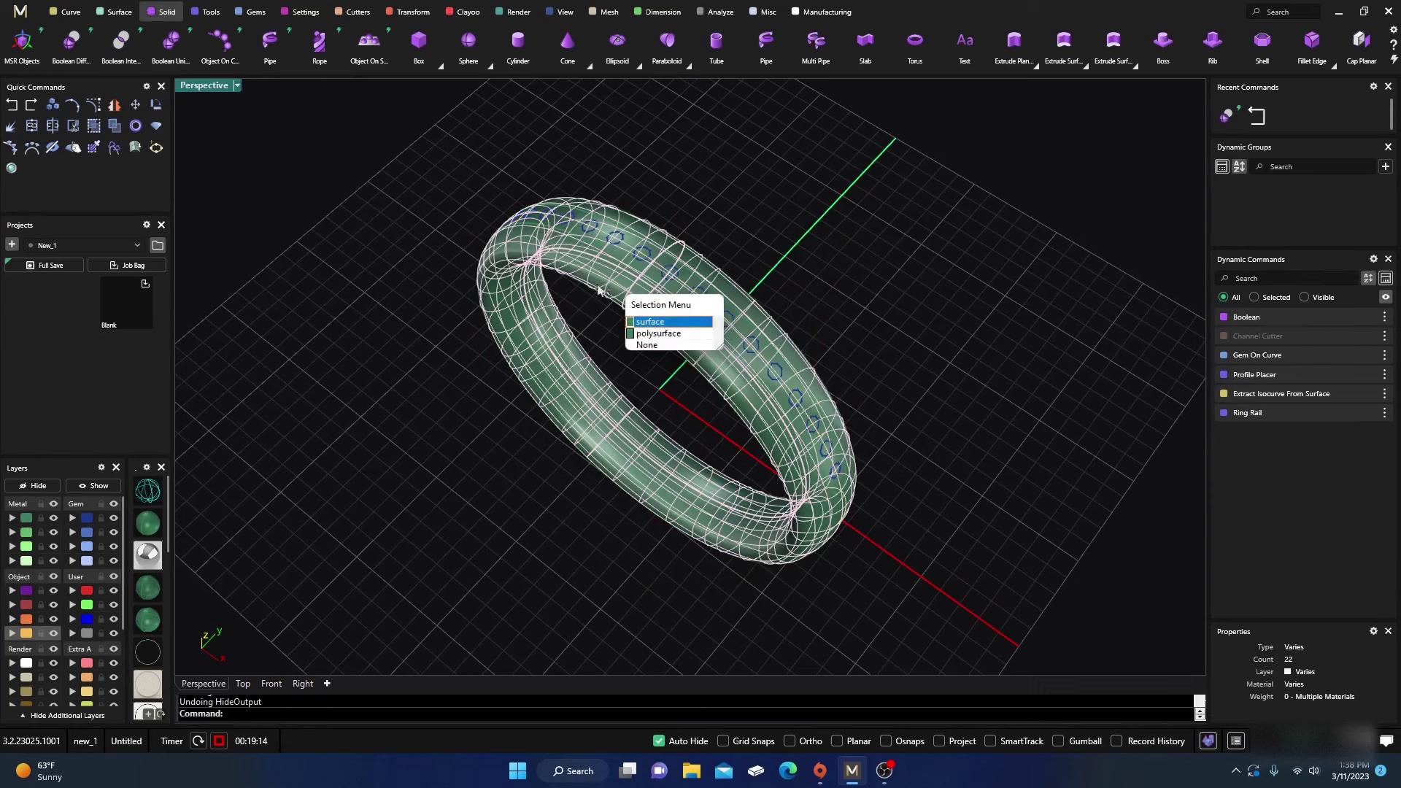
left_click(656, 334)
key("Delete")
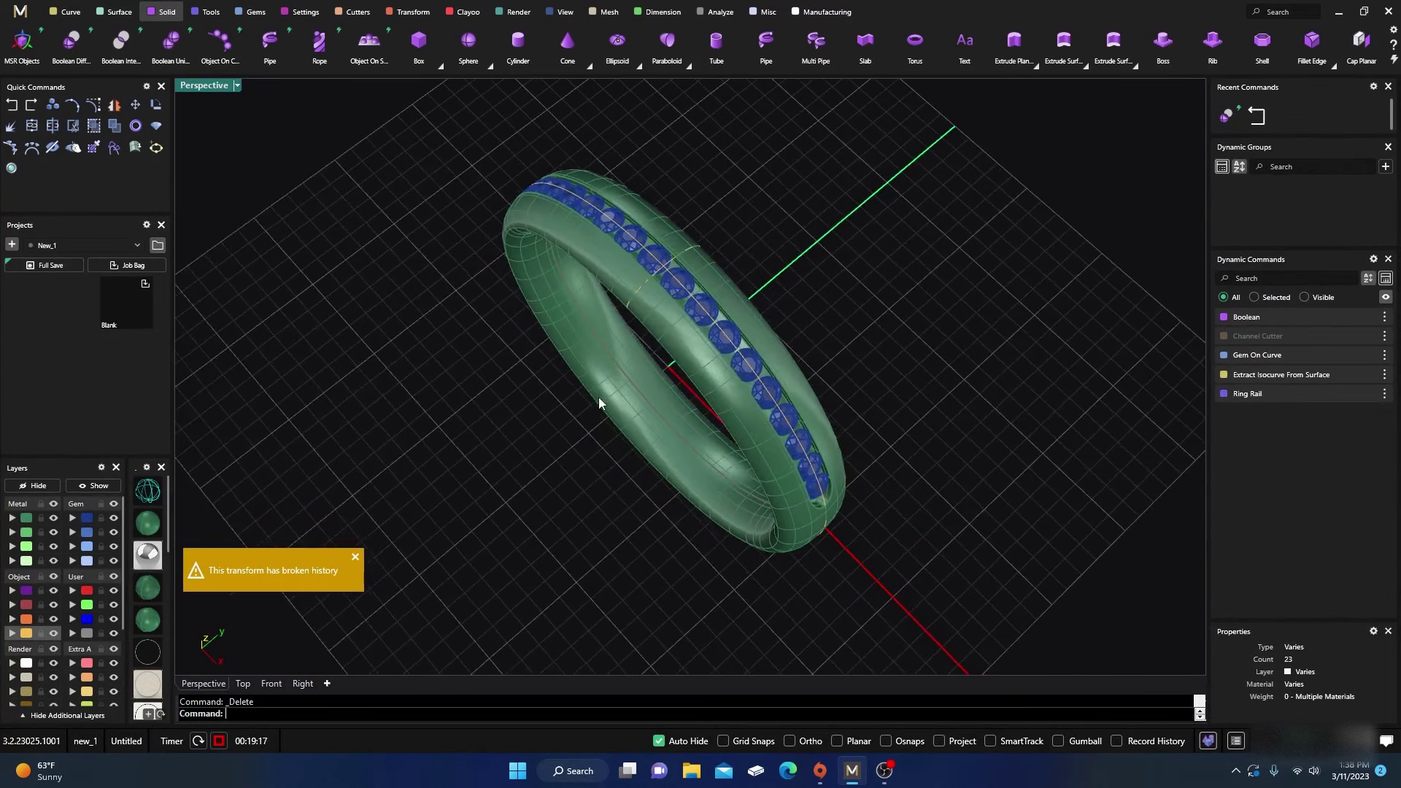
scroll(598, 396, "down", 5)
right_click_drag(607, 419, 617, 407)
scroll(635, 346, "up", 5)
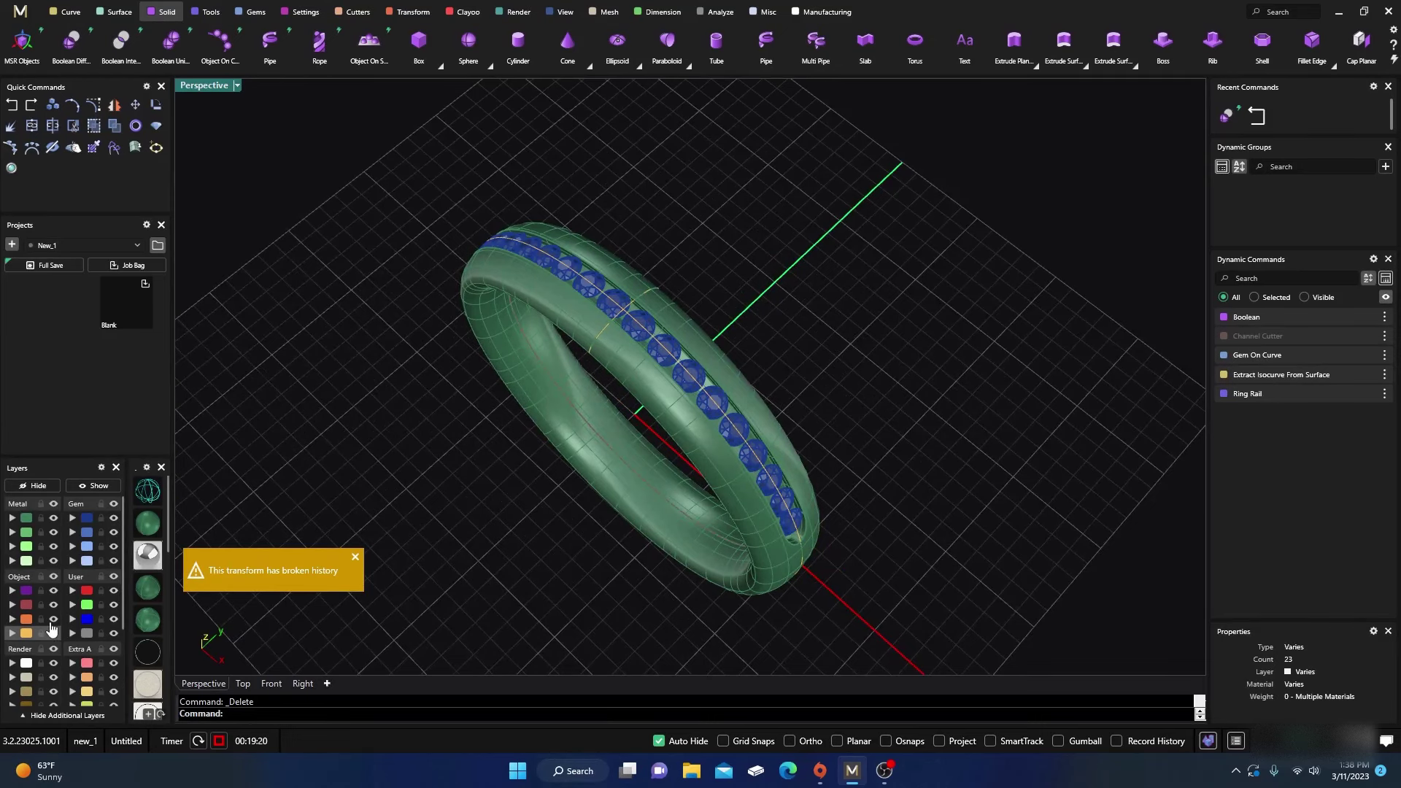
scroll(611, 418, "up", 3)
scroll(617, 467, "down", 3)
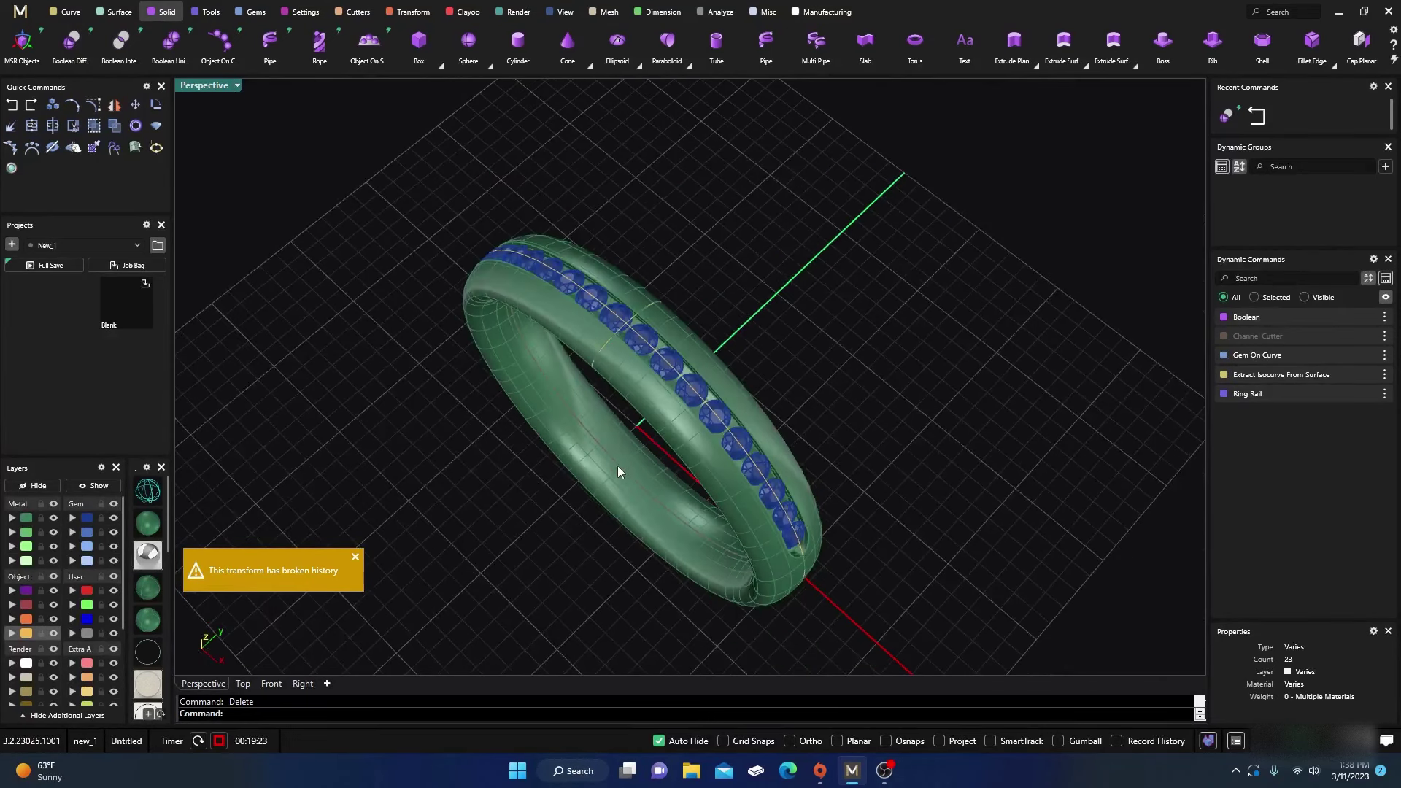
right_click_drag(617, 466, 719, 312)
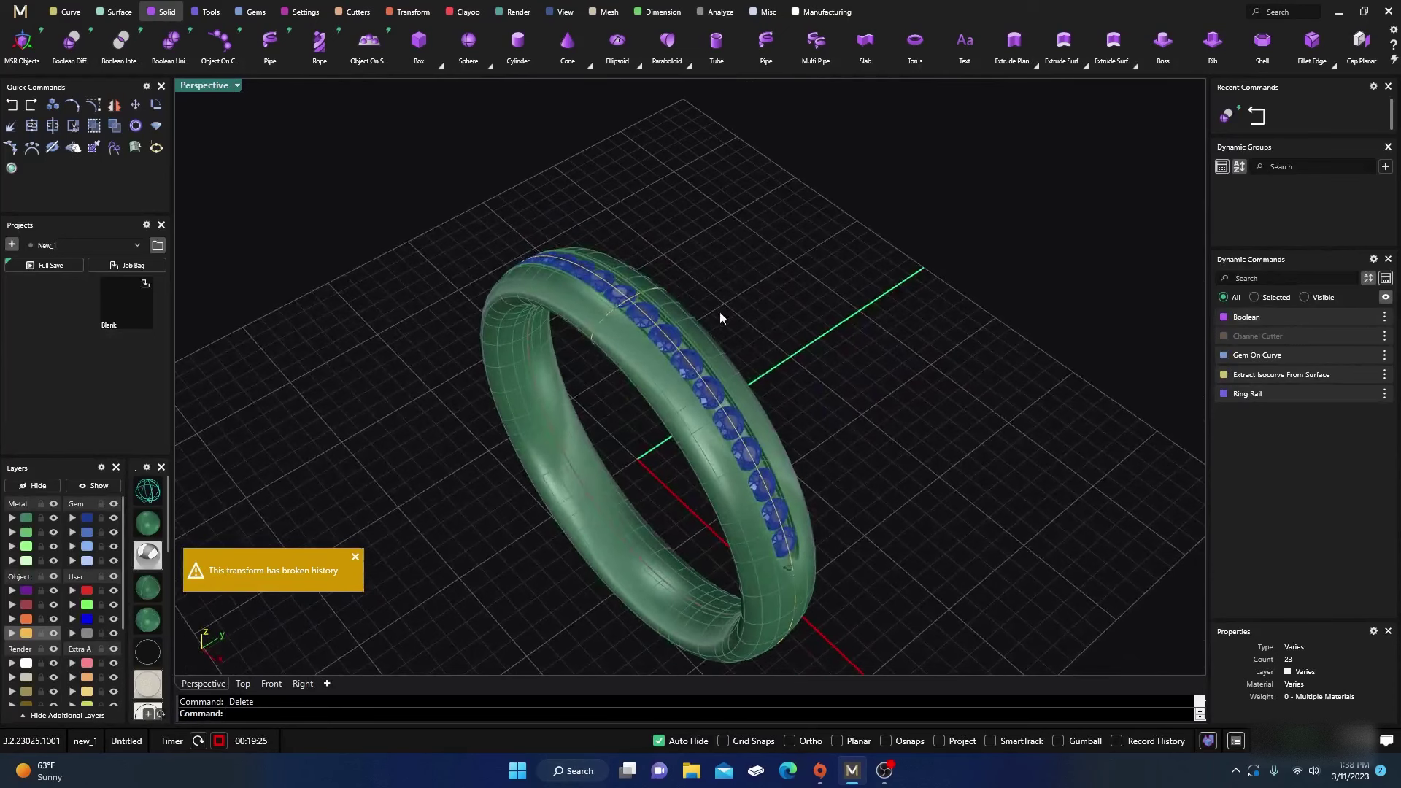
Delete all the visible ring geometry, including the band, gems and curves.
left_click(562, 424)
key("Delete")
scroll(514, 394, "down", 3)
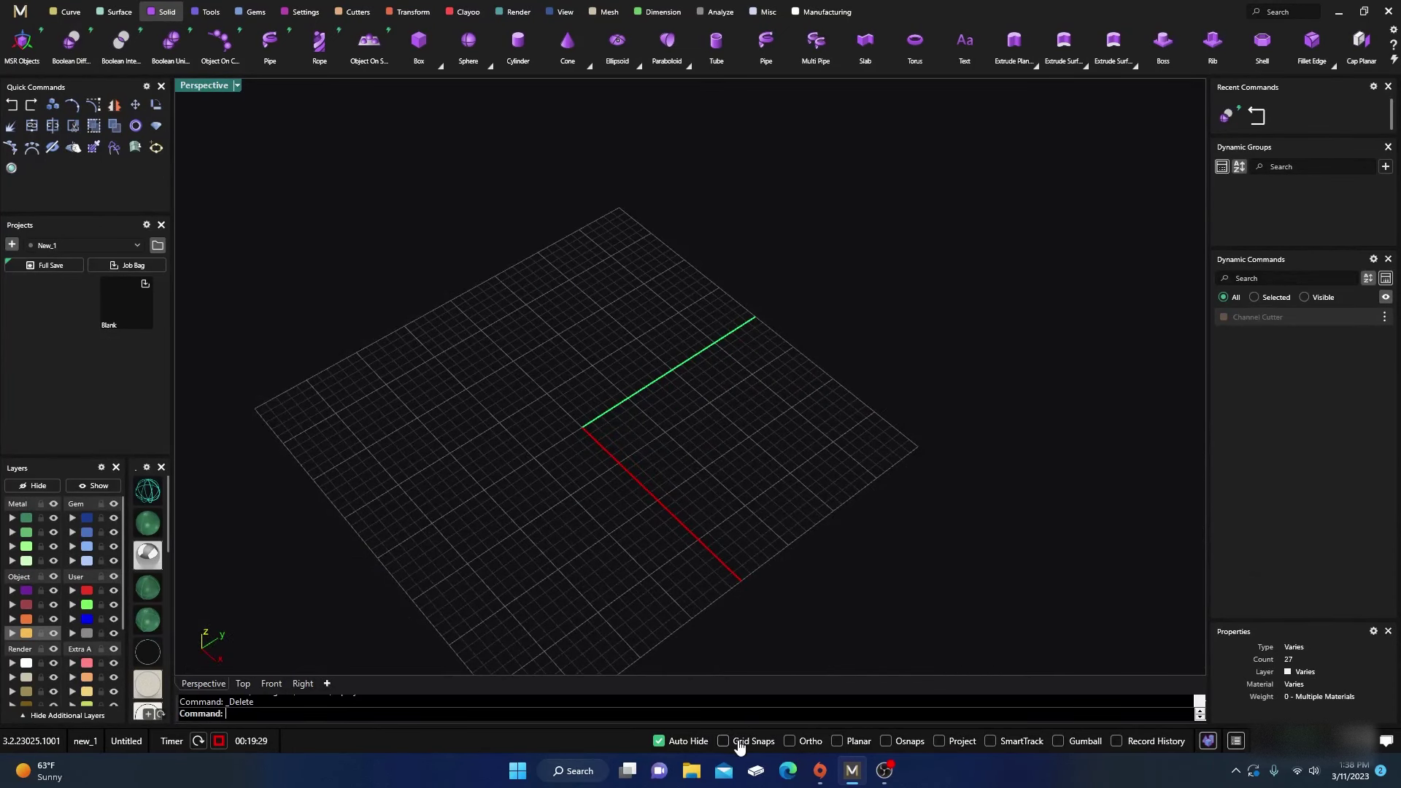
Maximize the Top viewport and start the Line command.
double_click(209, 87)
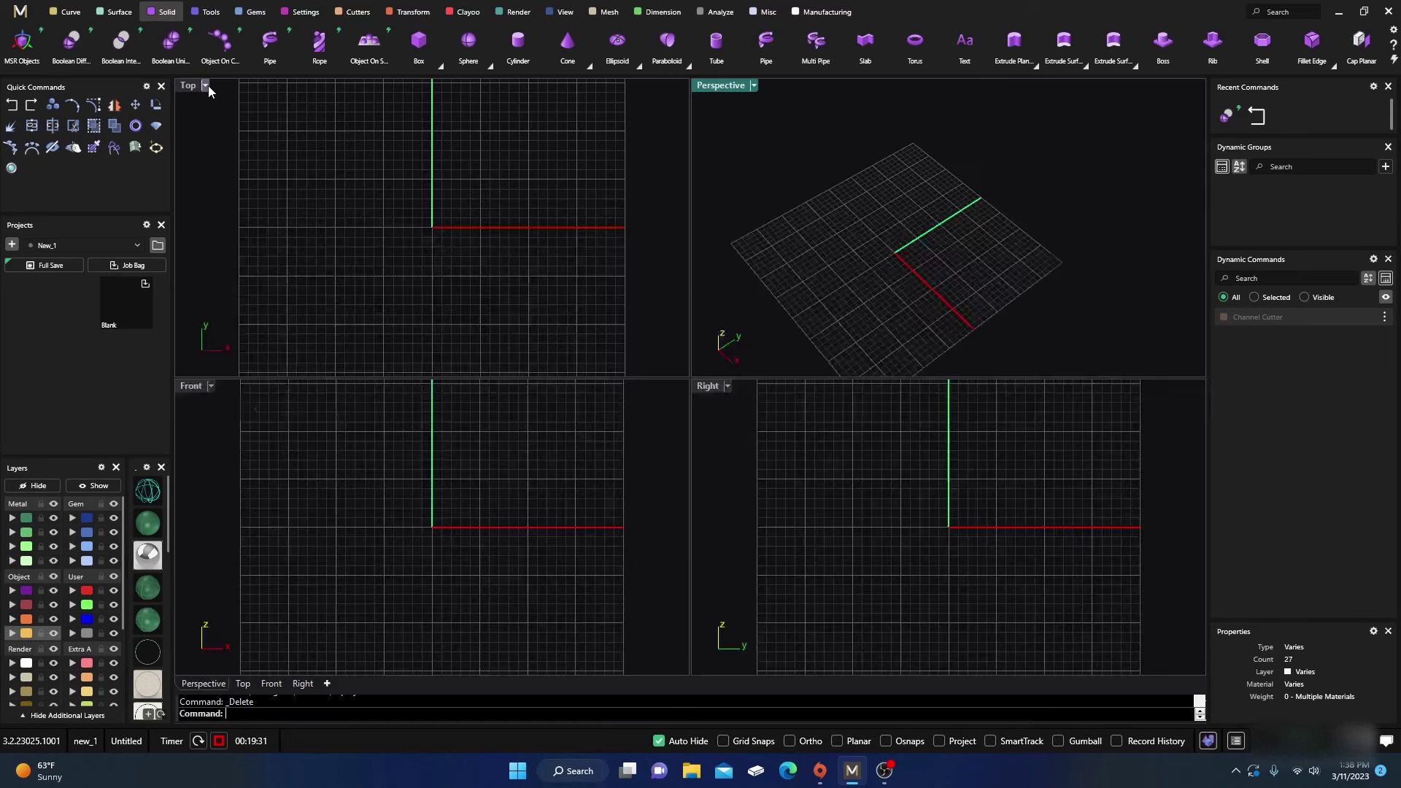
double_click(188, 86)
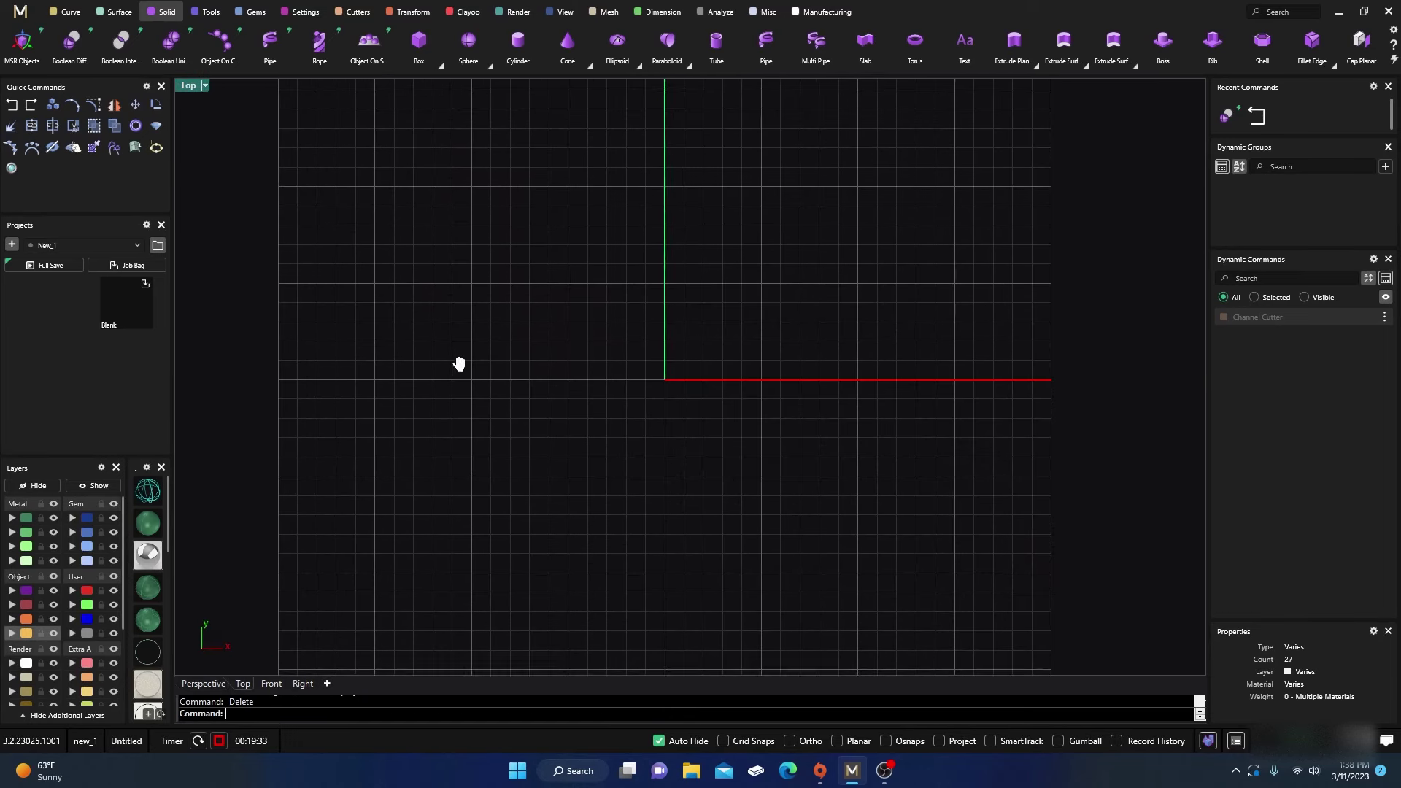
scroll(572, 485, "up", 3)
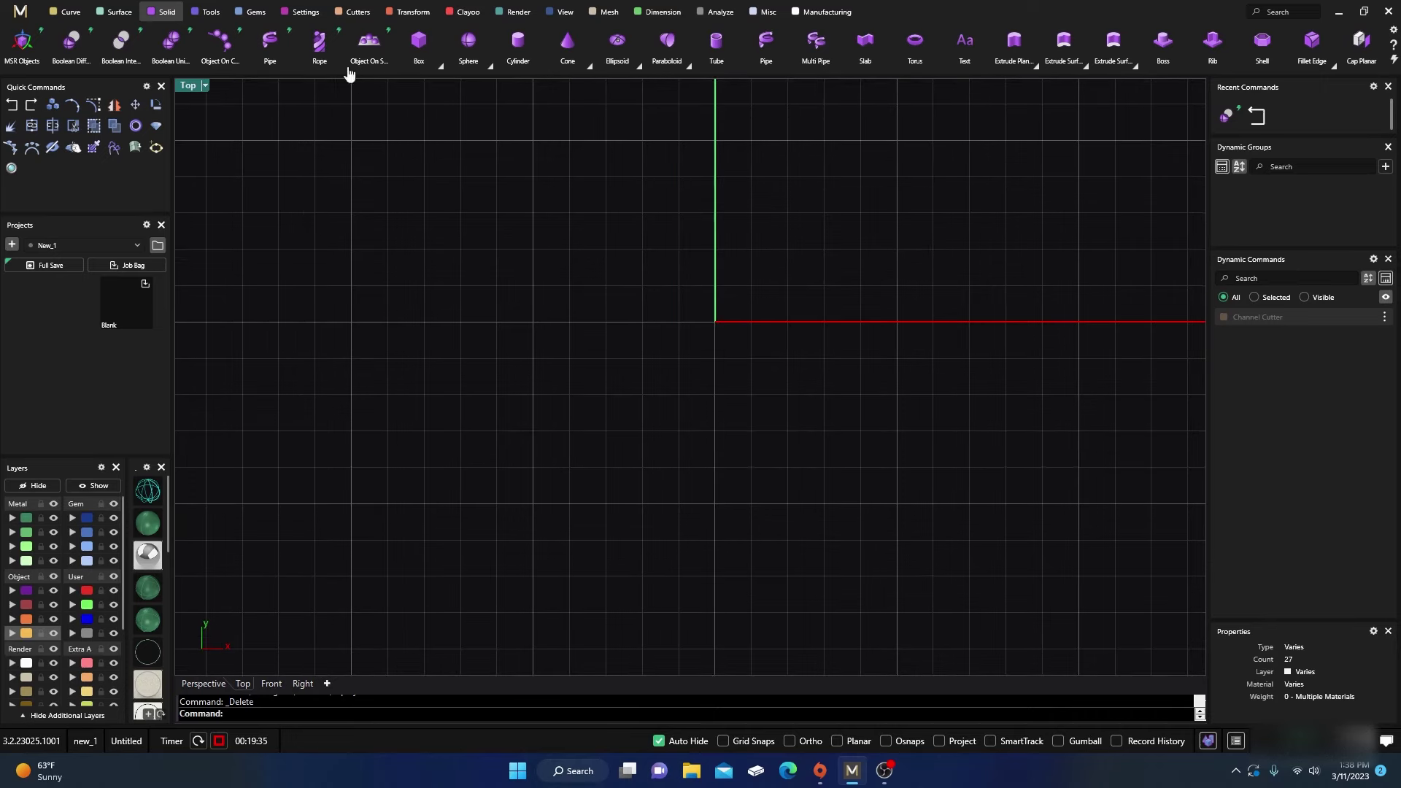
left_click(62, 12)
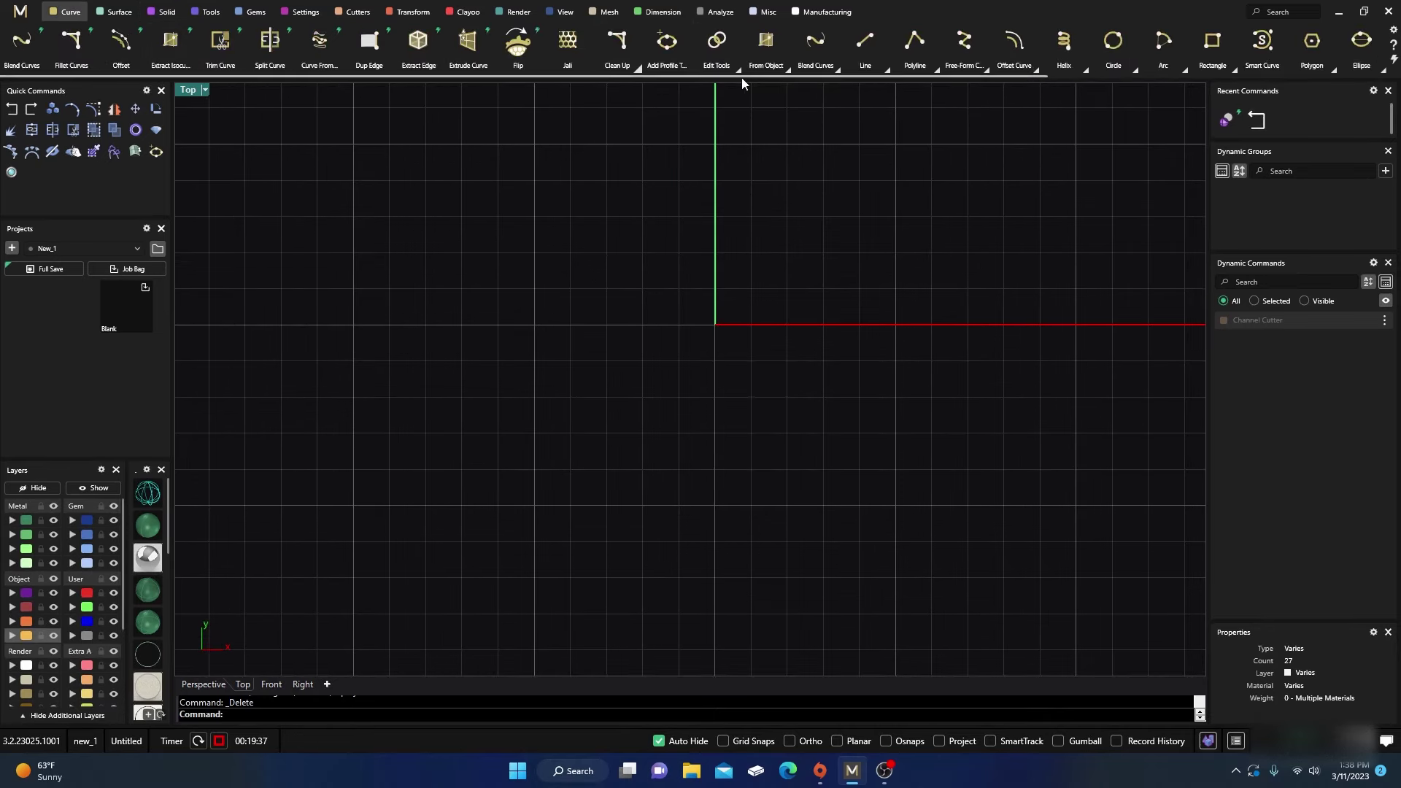
left_click(866, 52)
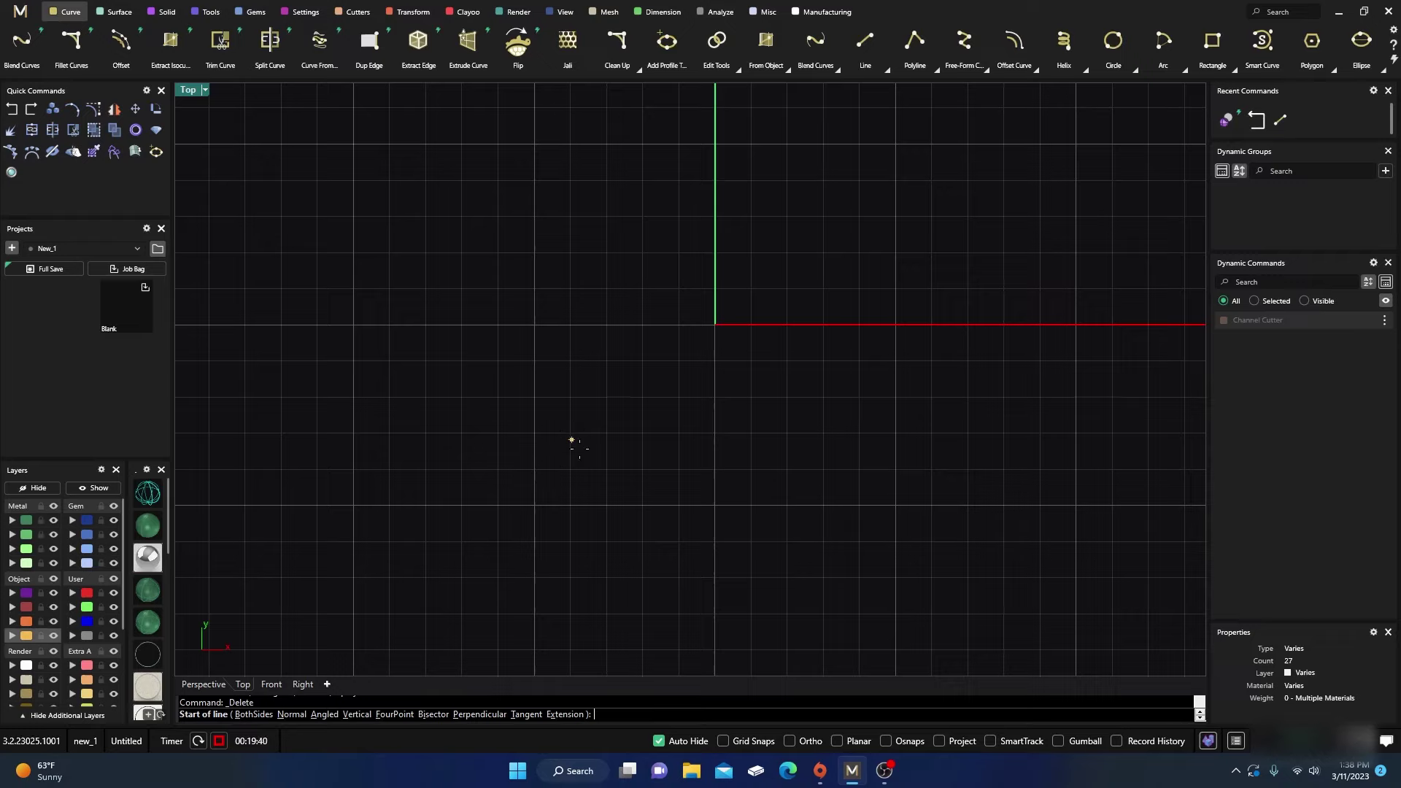
Turn on Grid Snaps, try the 1.0, 0.25 and 0.1 spacings, and turn Grid Snaps off again.
left_click(726, 741)
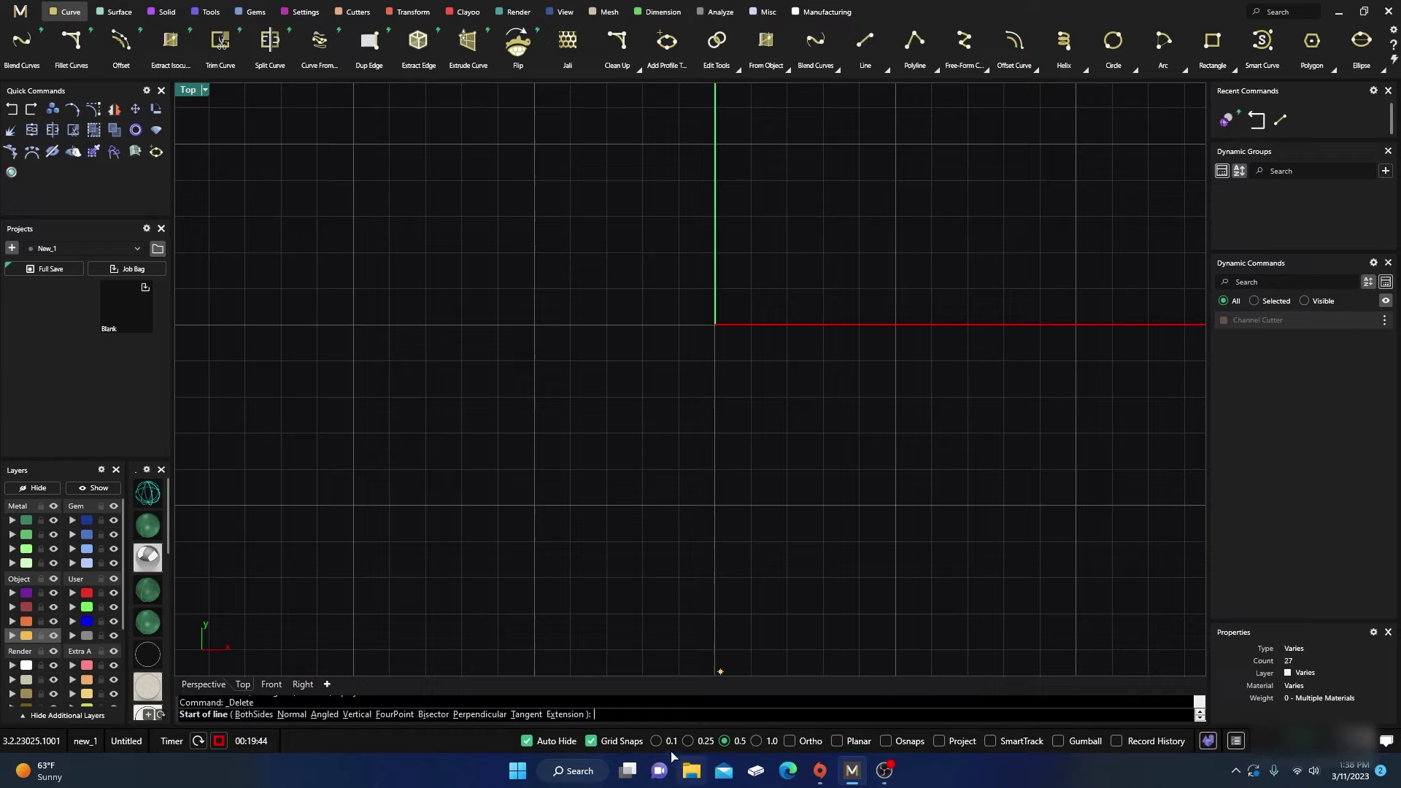
left_click(755, 742)
scroll(548, 362, "up", 3)
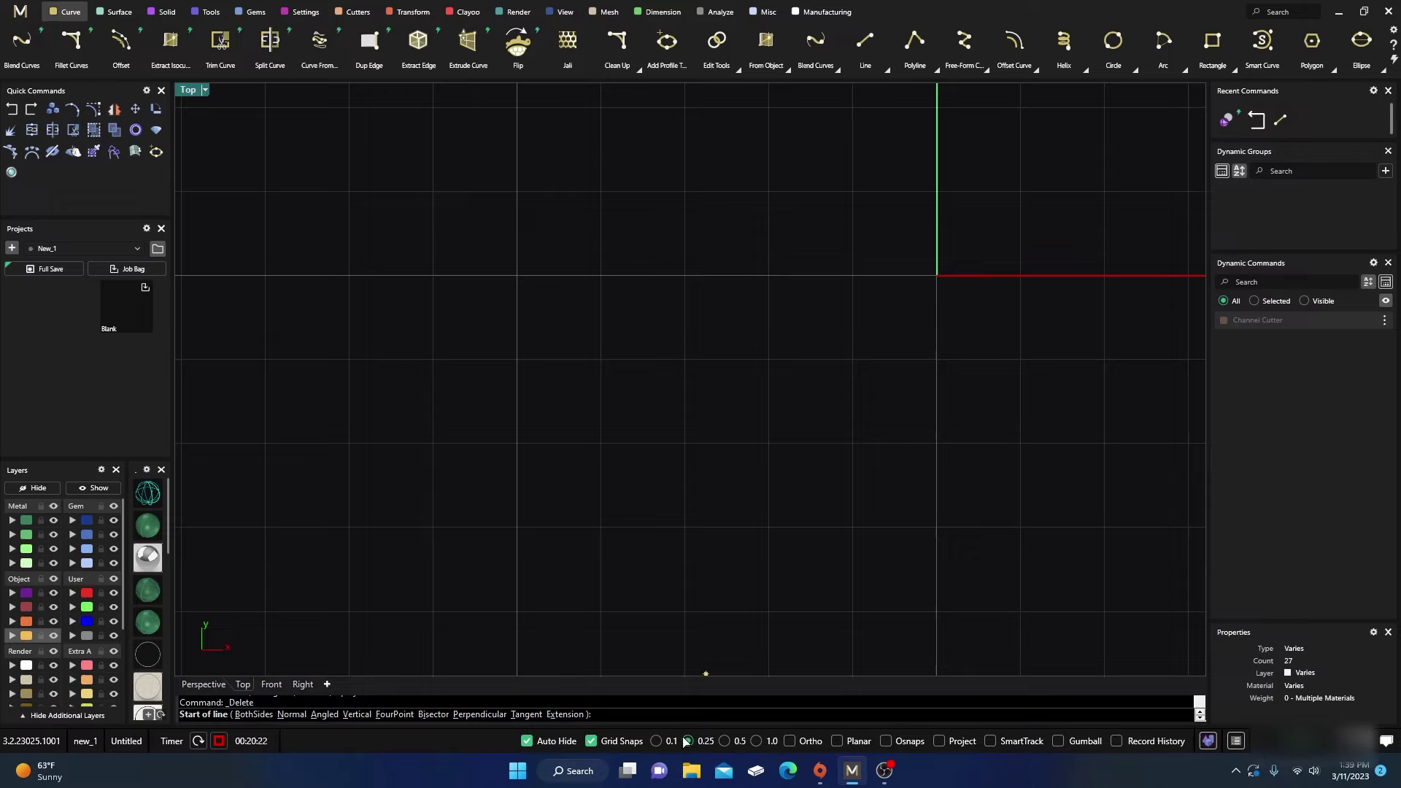
left_click(656, 741)
left_click(591, 741)
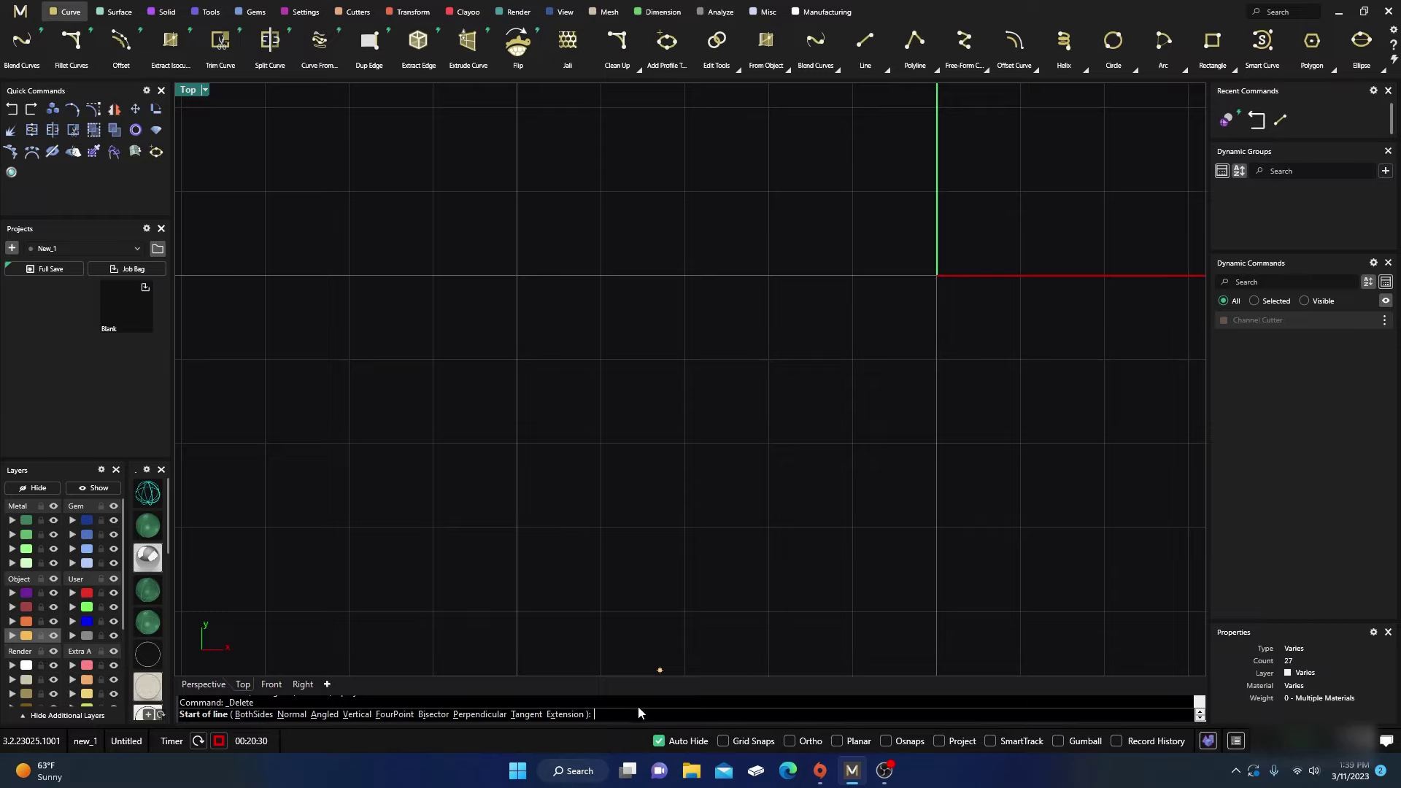
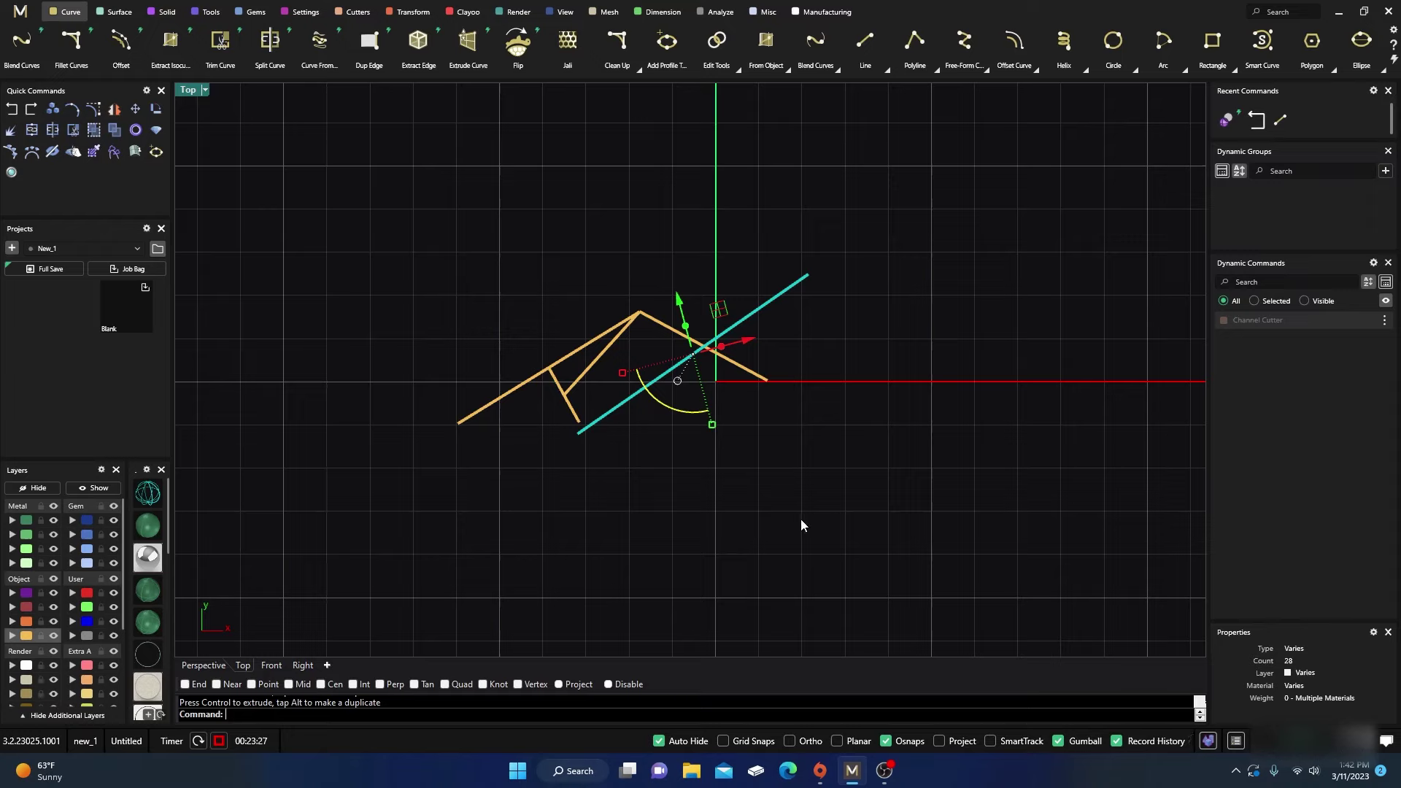
Copy the two long diagonal lines in place, one after the other, using the InPlace option.
left_click(800, 519)
left_click(667, 375)
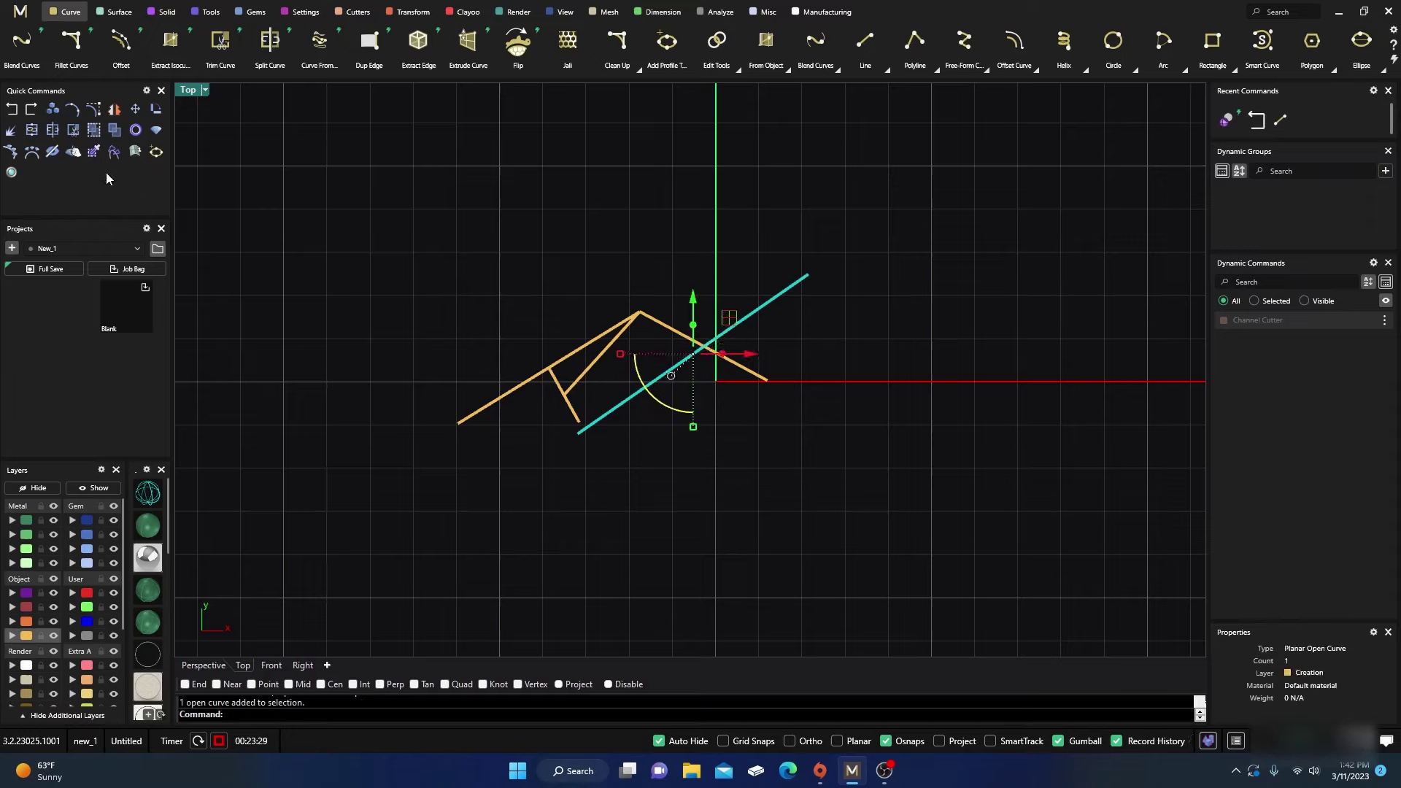
left_click(53, 110)
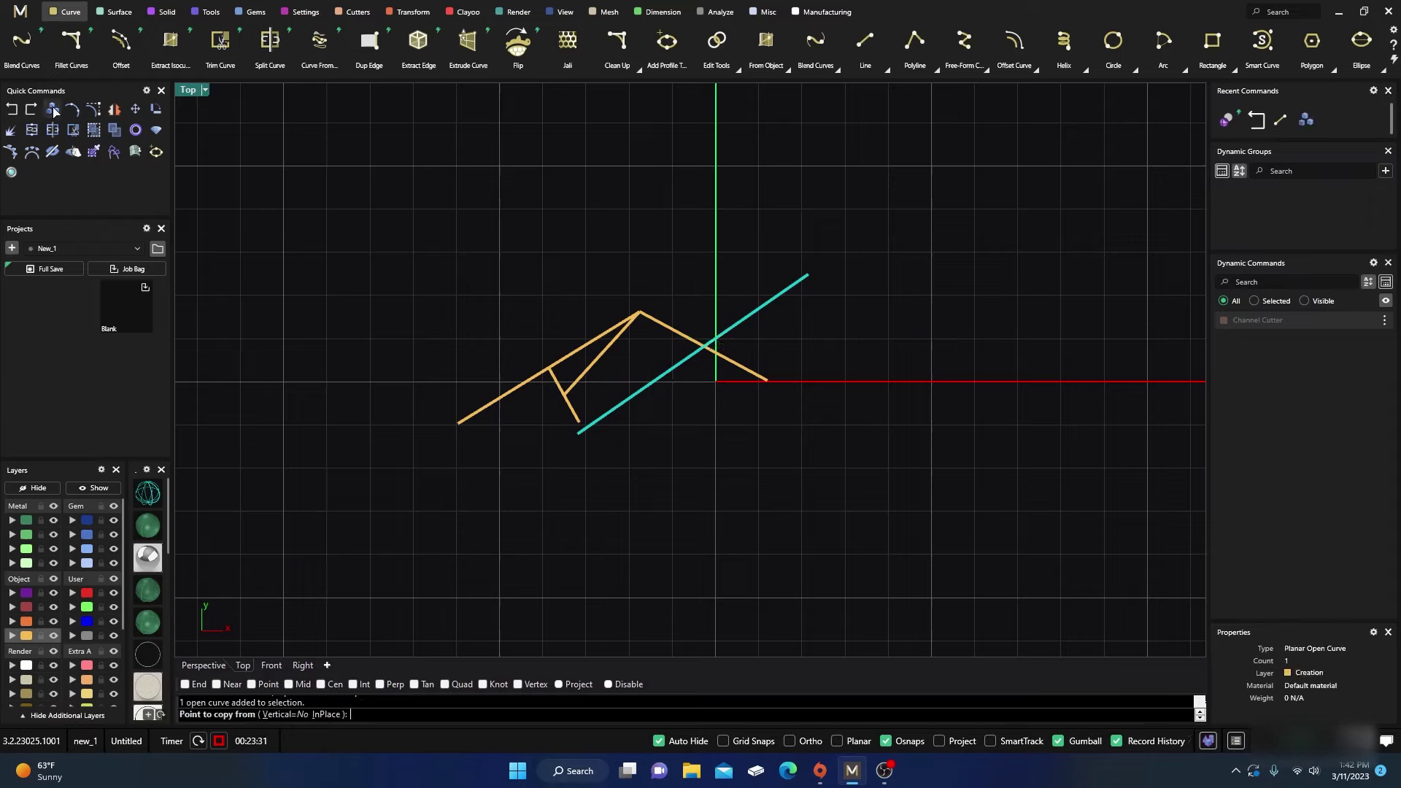
left_click(330, 715)
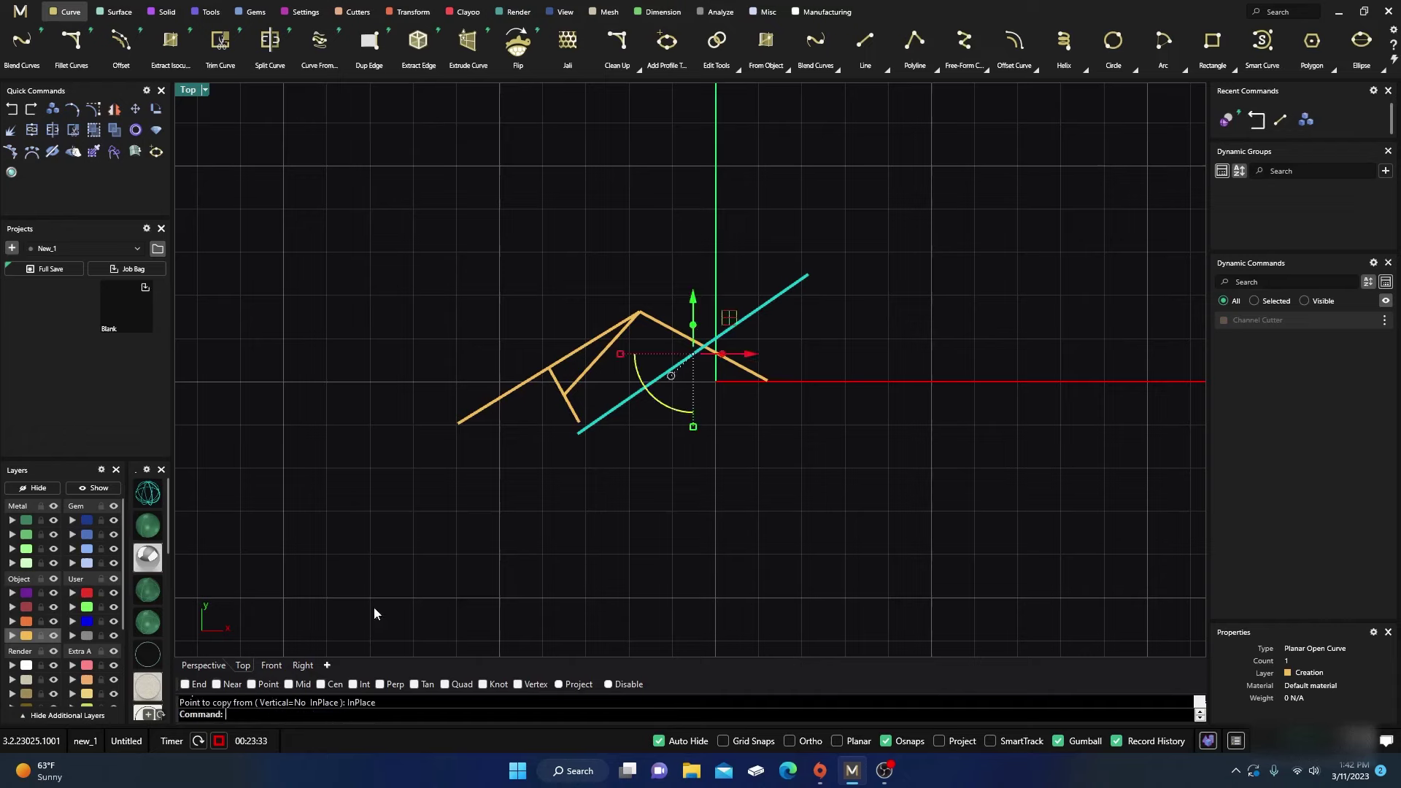
left_click(375, 613)
left_click(501, 405)
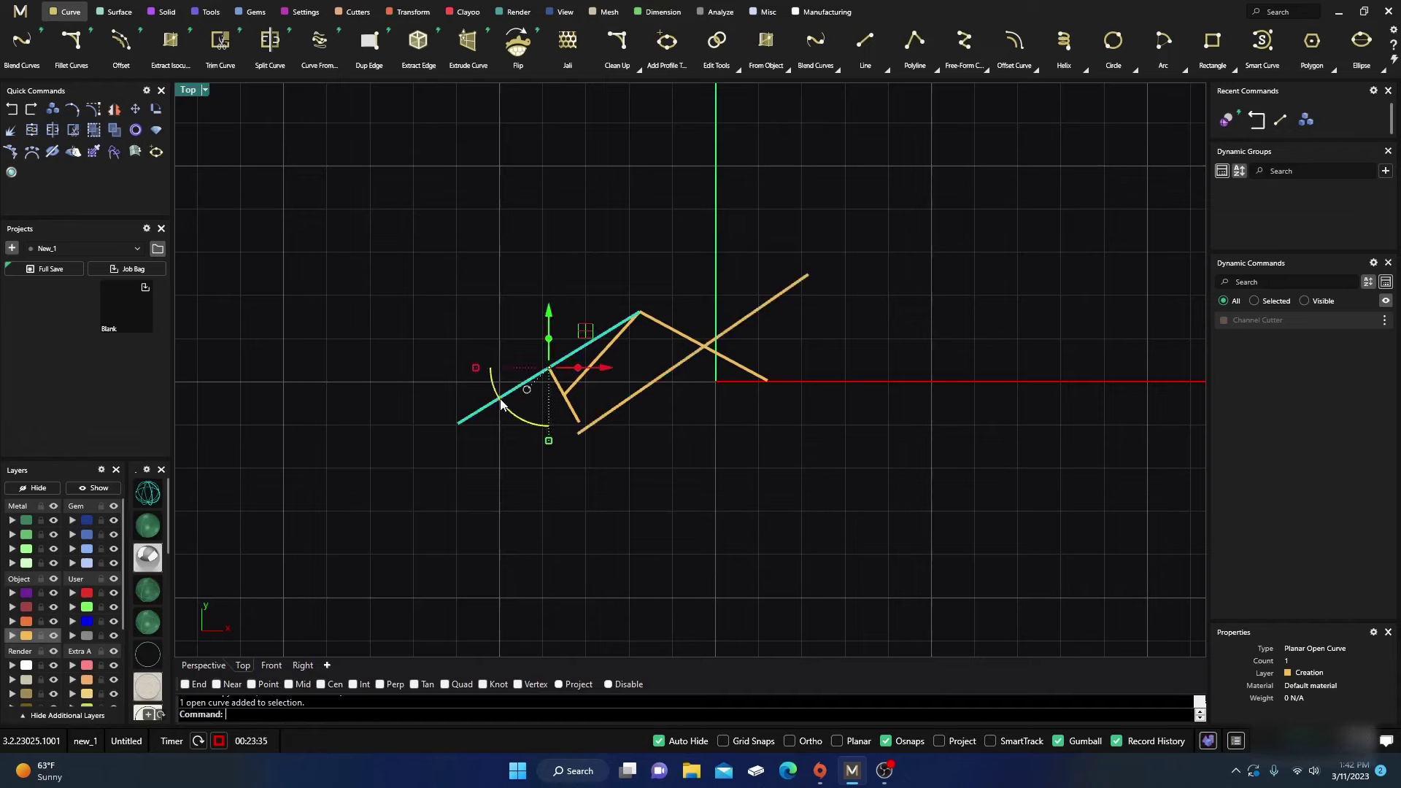
right_click(486, 440)
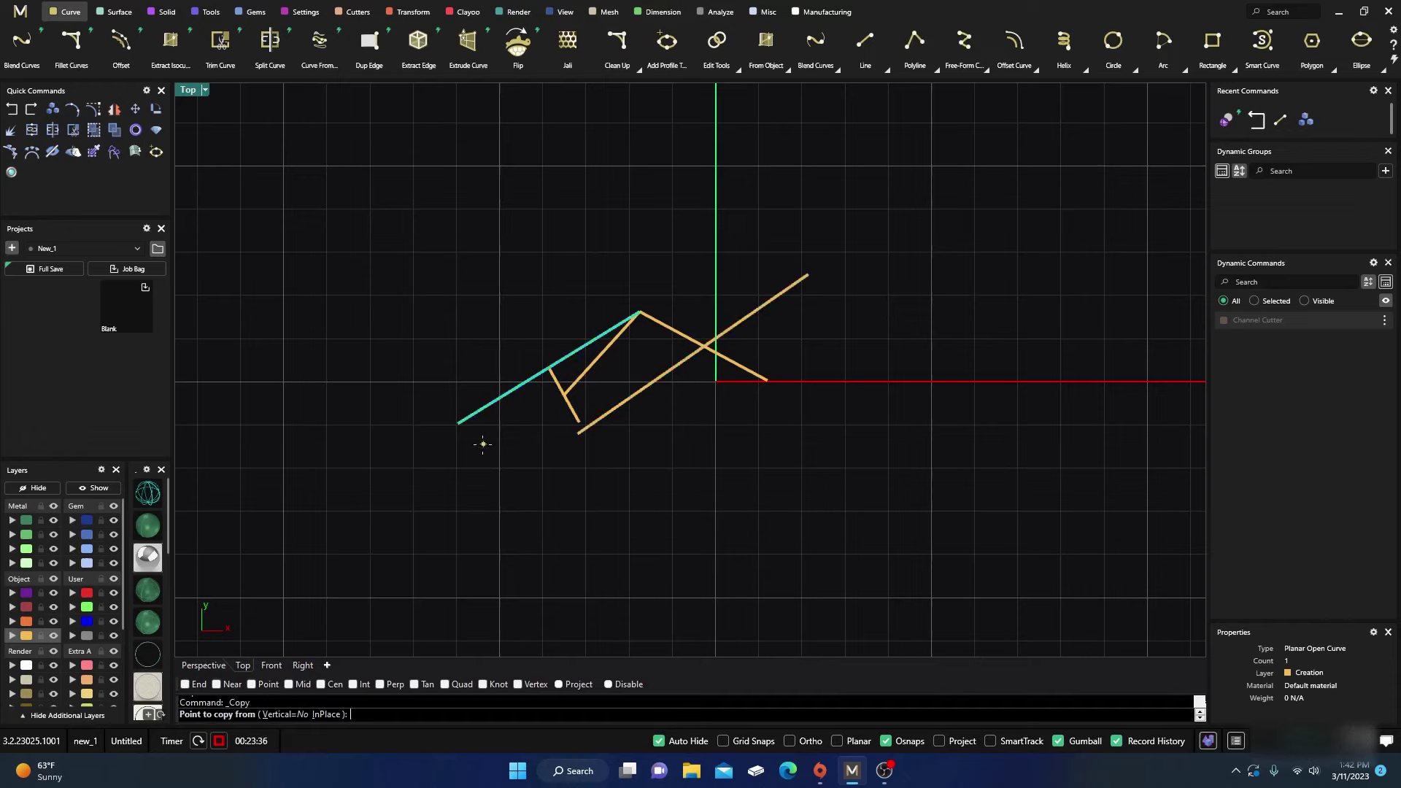
left_click(326, 715)
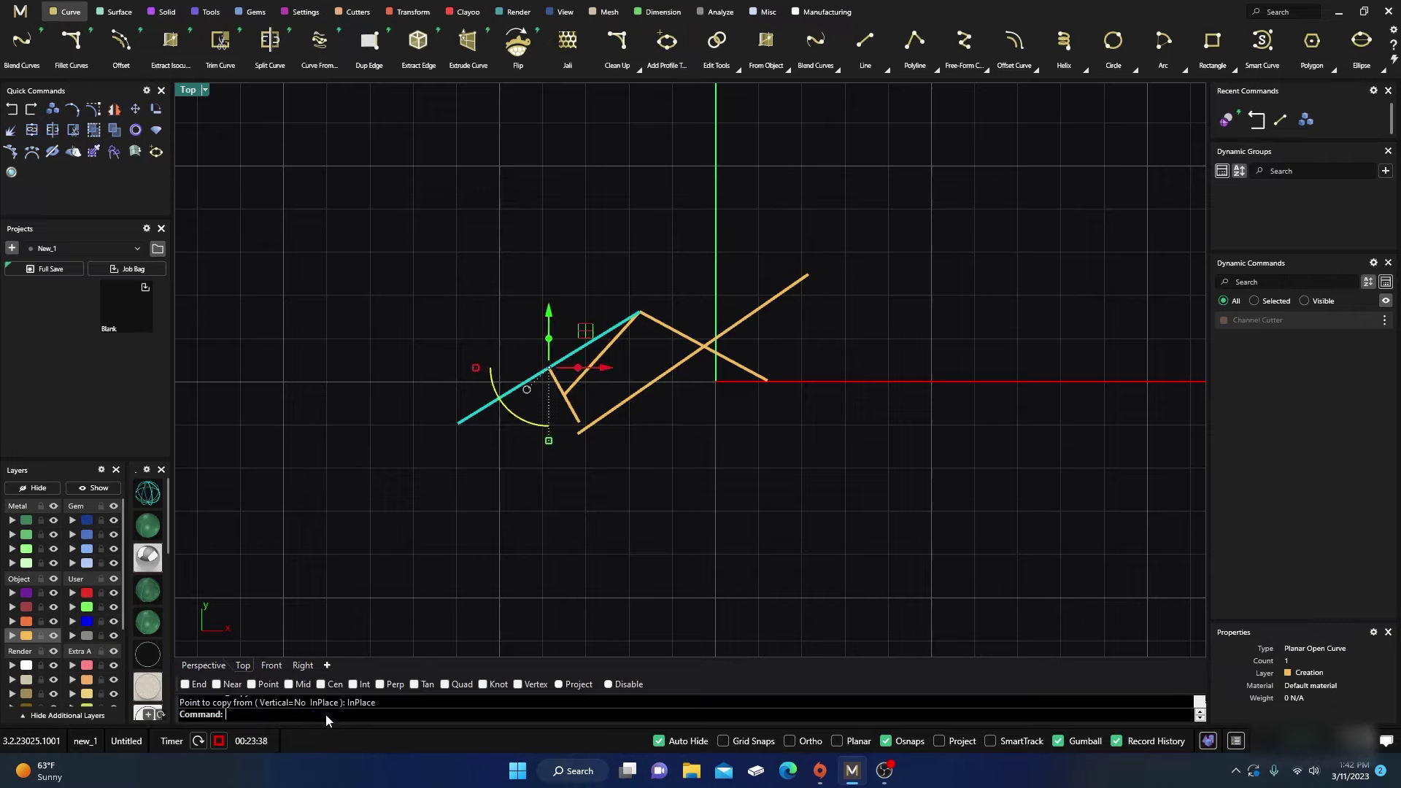
Try Select Duplicate Objects in Super Select on the drawn lines and clear the selection.
left_click(1209, 741)
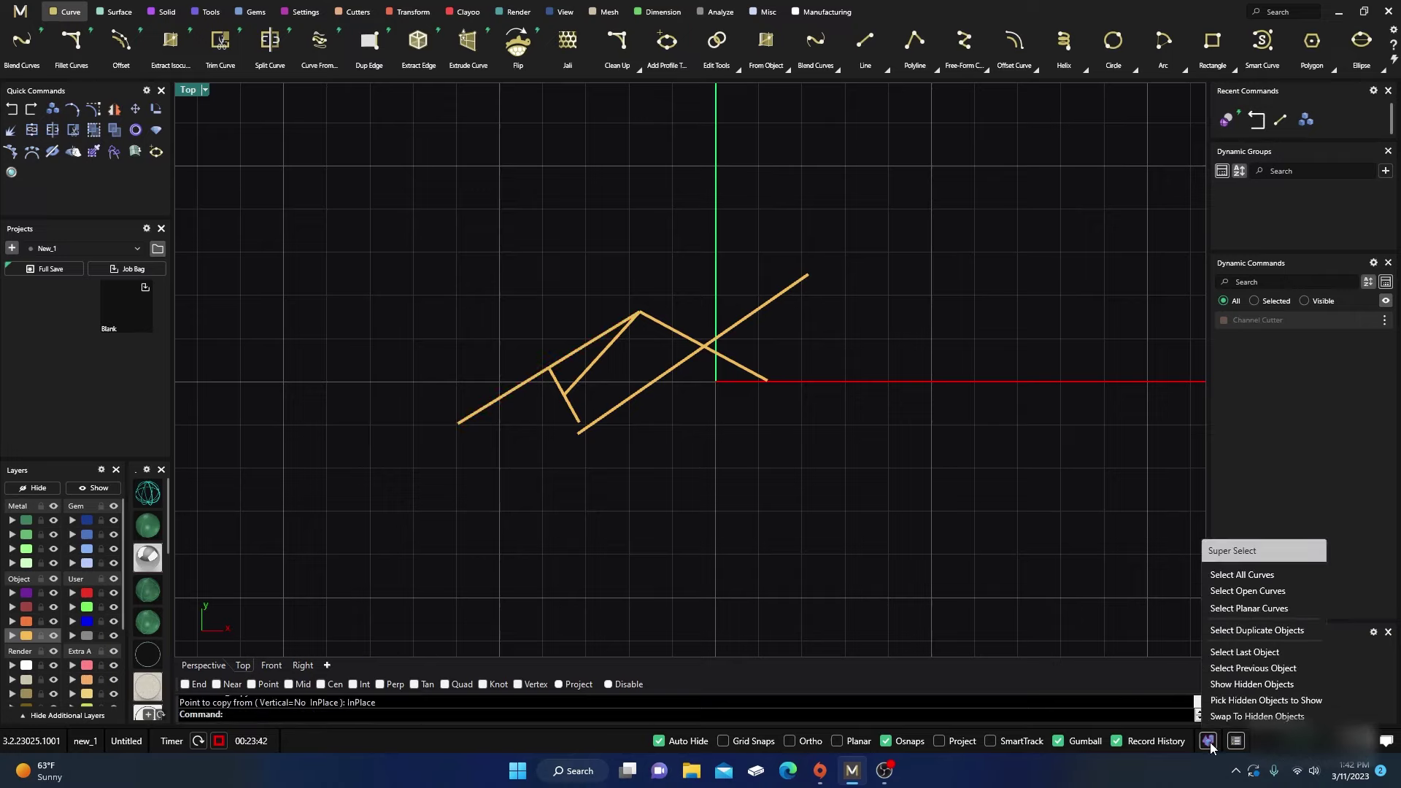
left_click(1220, 576)
left_click(1220, 576)
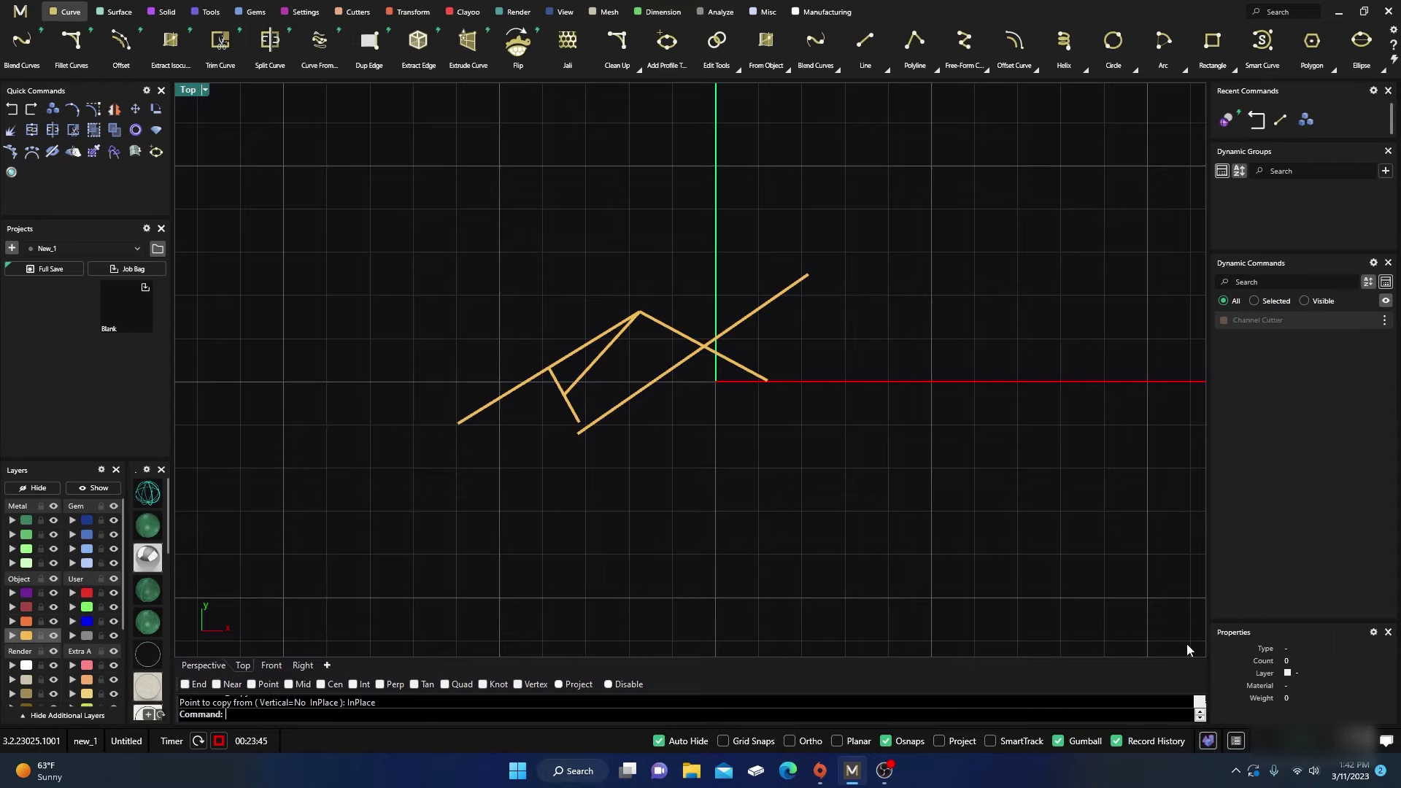
left_click(1208, 742)
left_click(1208, 742)
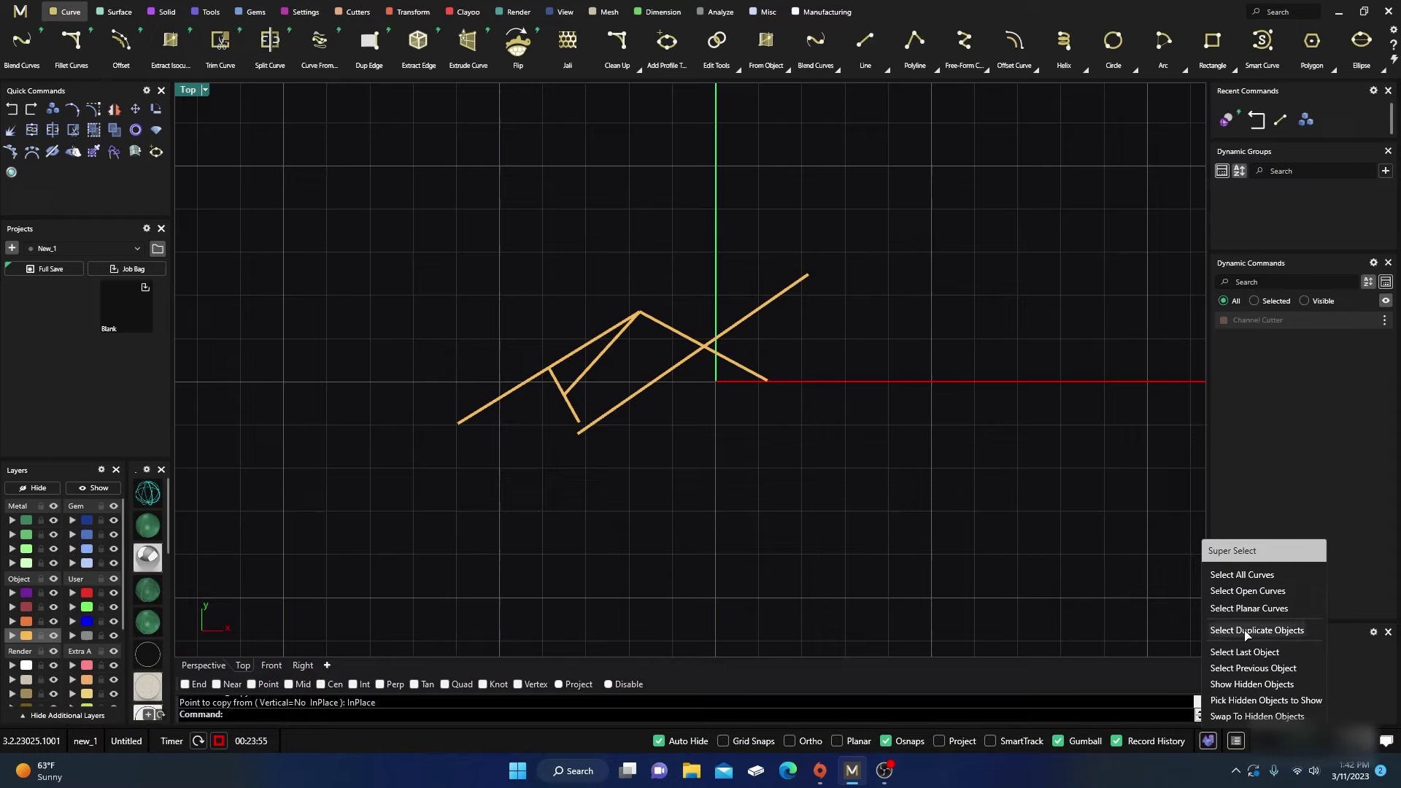
left_click(1245, 632)
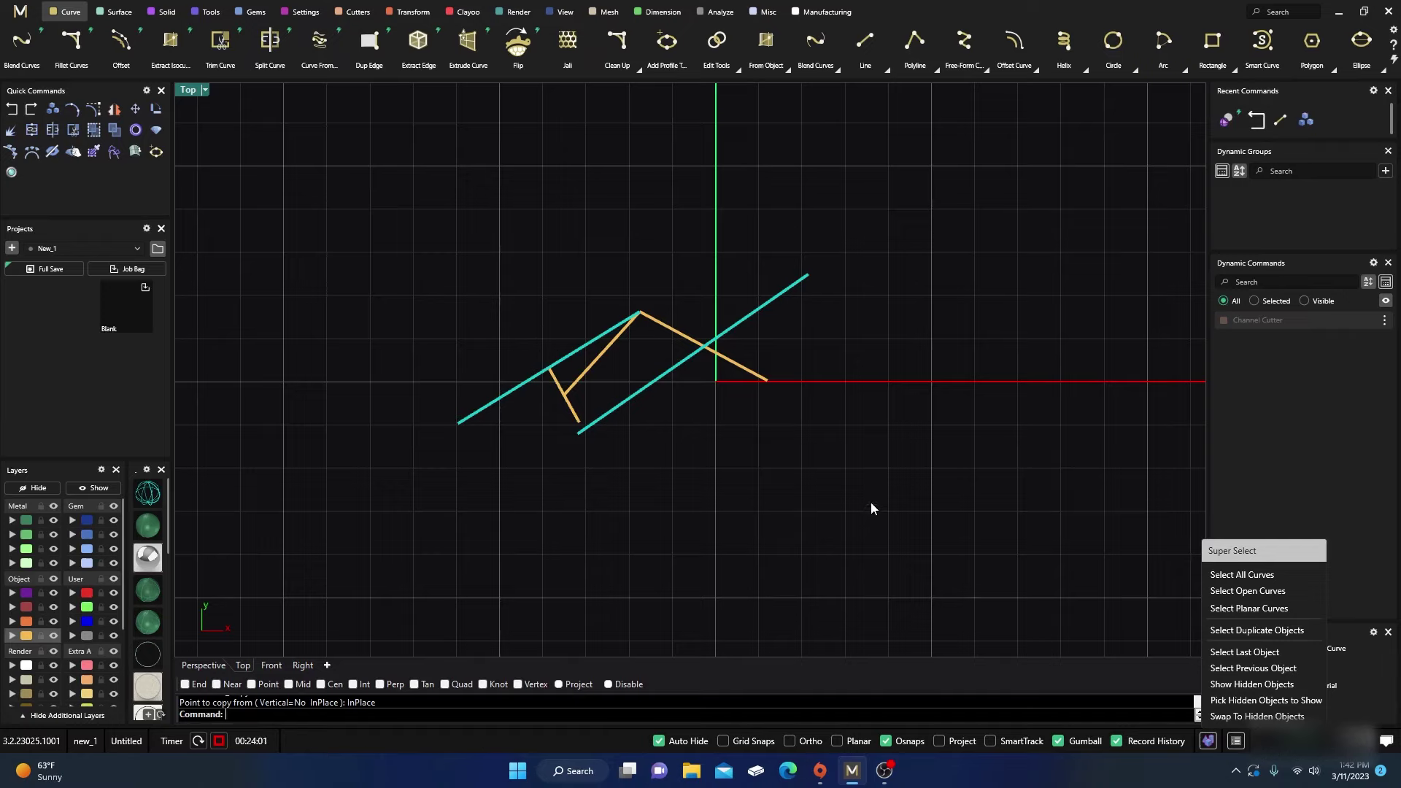
key("Escape")
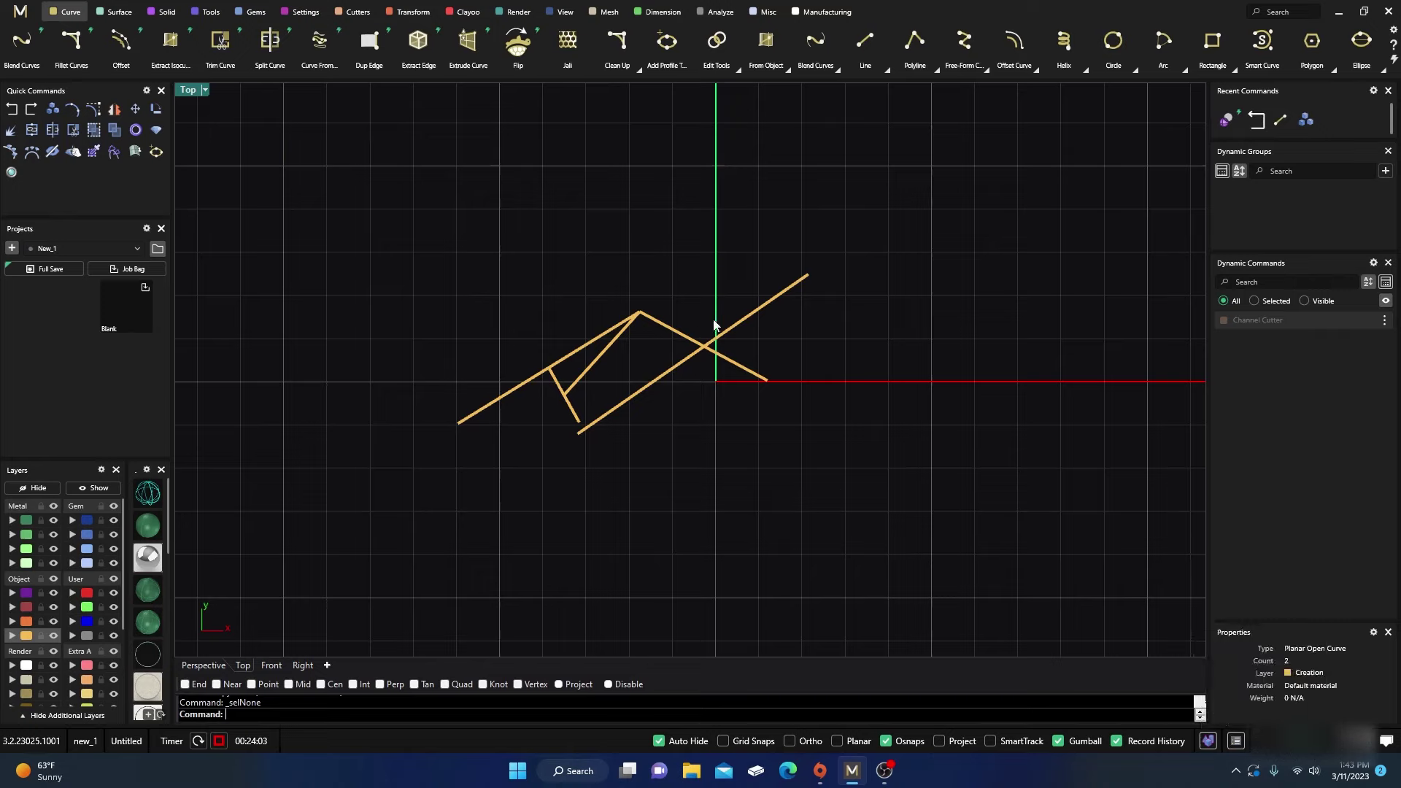
left_click(1203, 741)
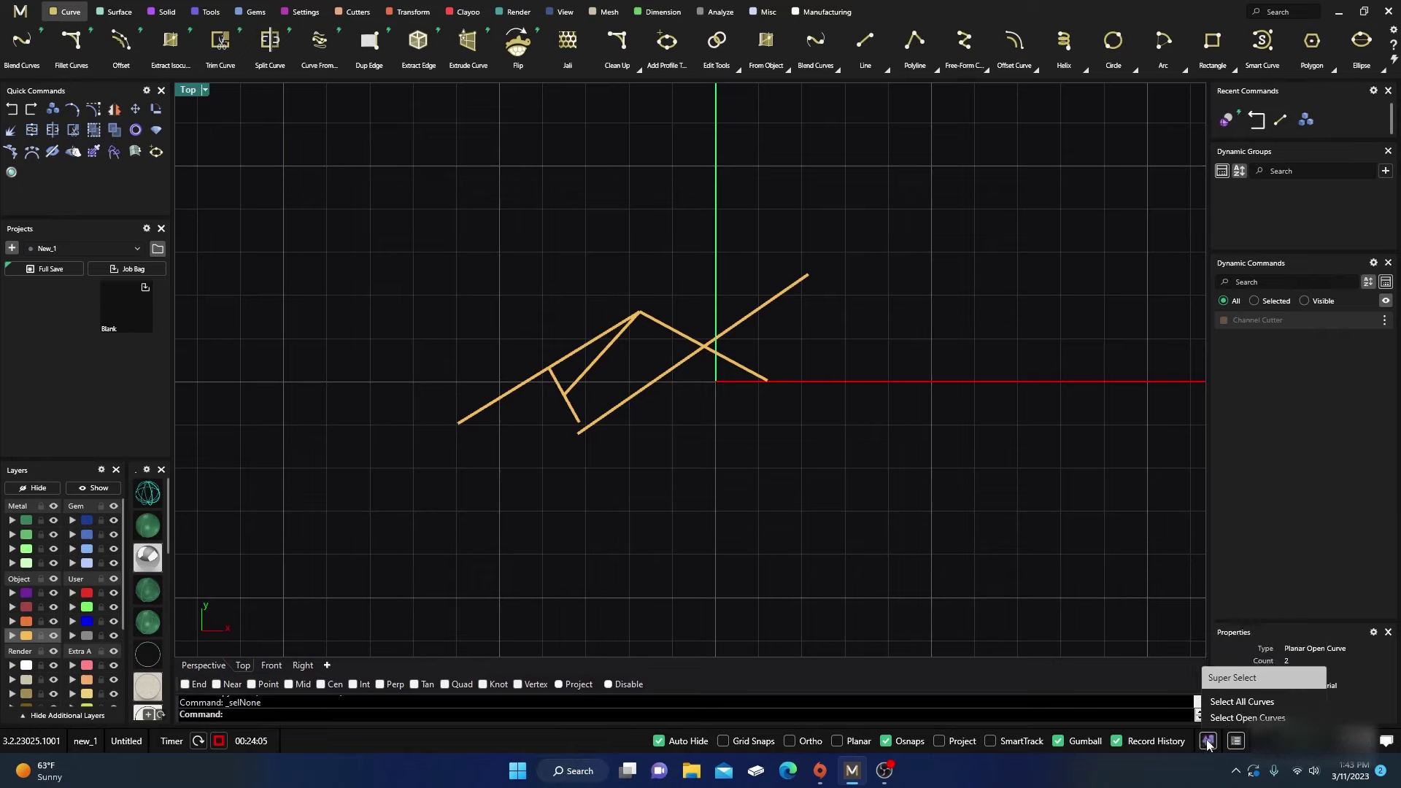
left_click(1238, 634)
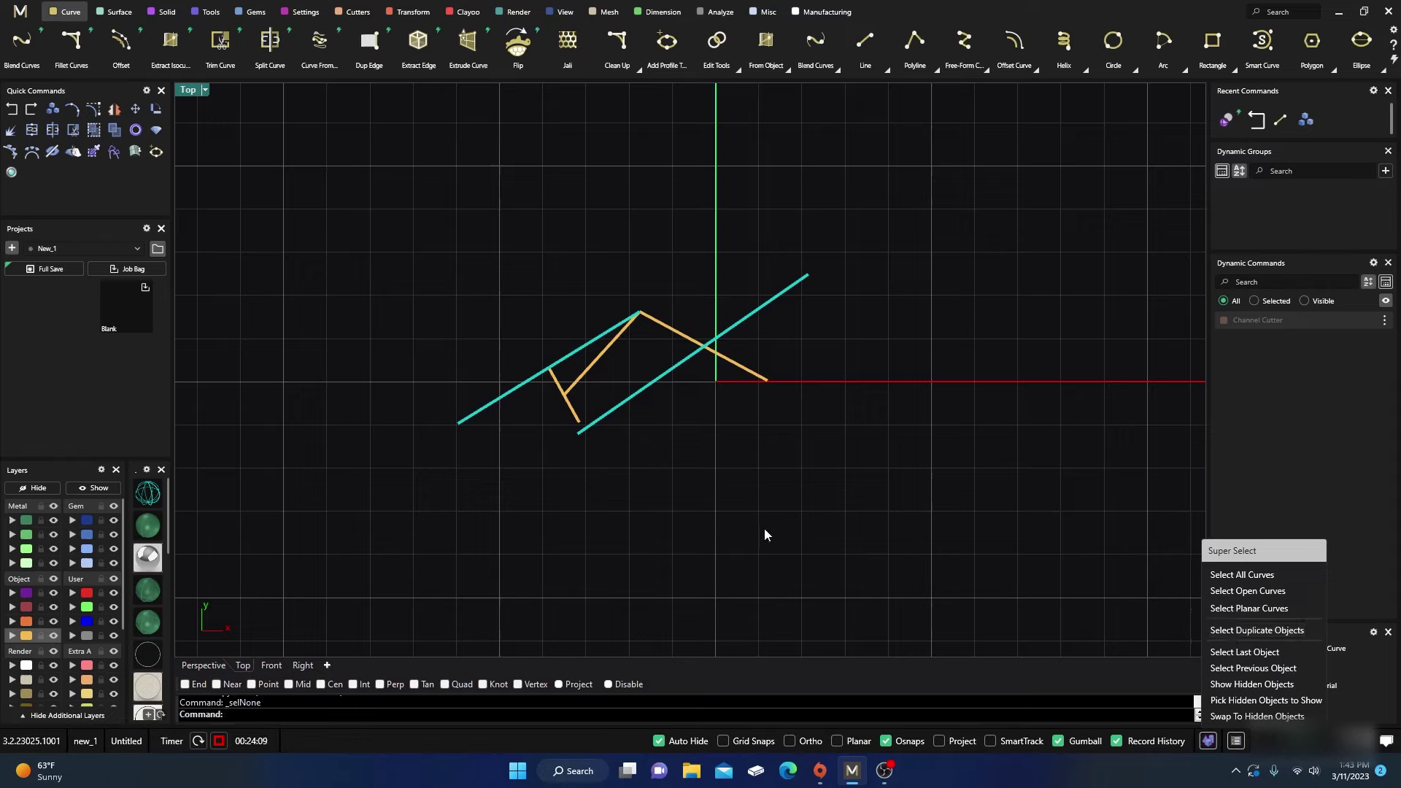
key("Escape")
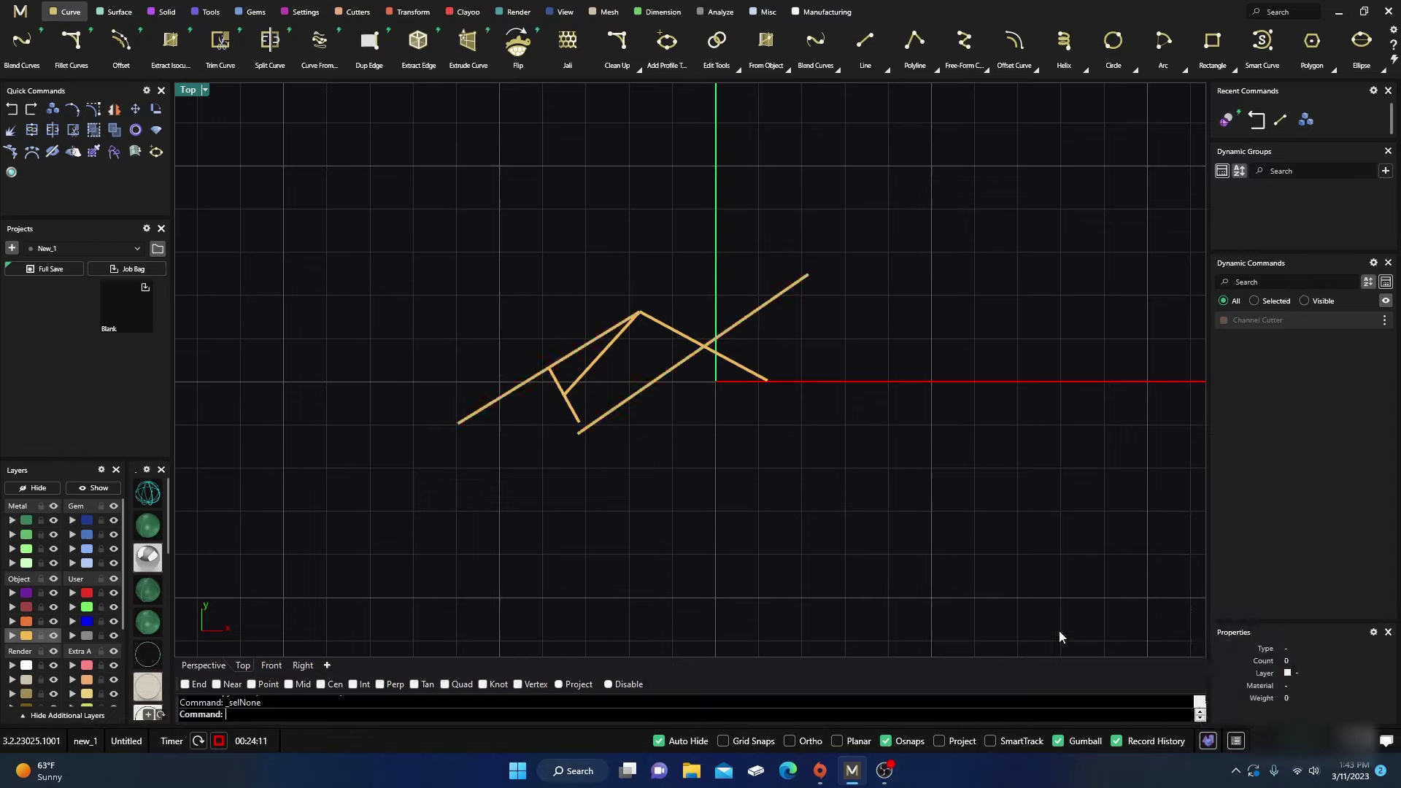
Select the duplicate lines with Super Select, delete them, and check the Super Select options again.
left_click(1207, 740)
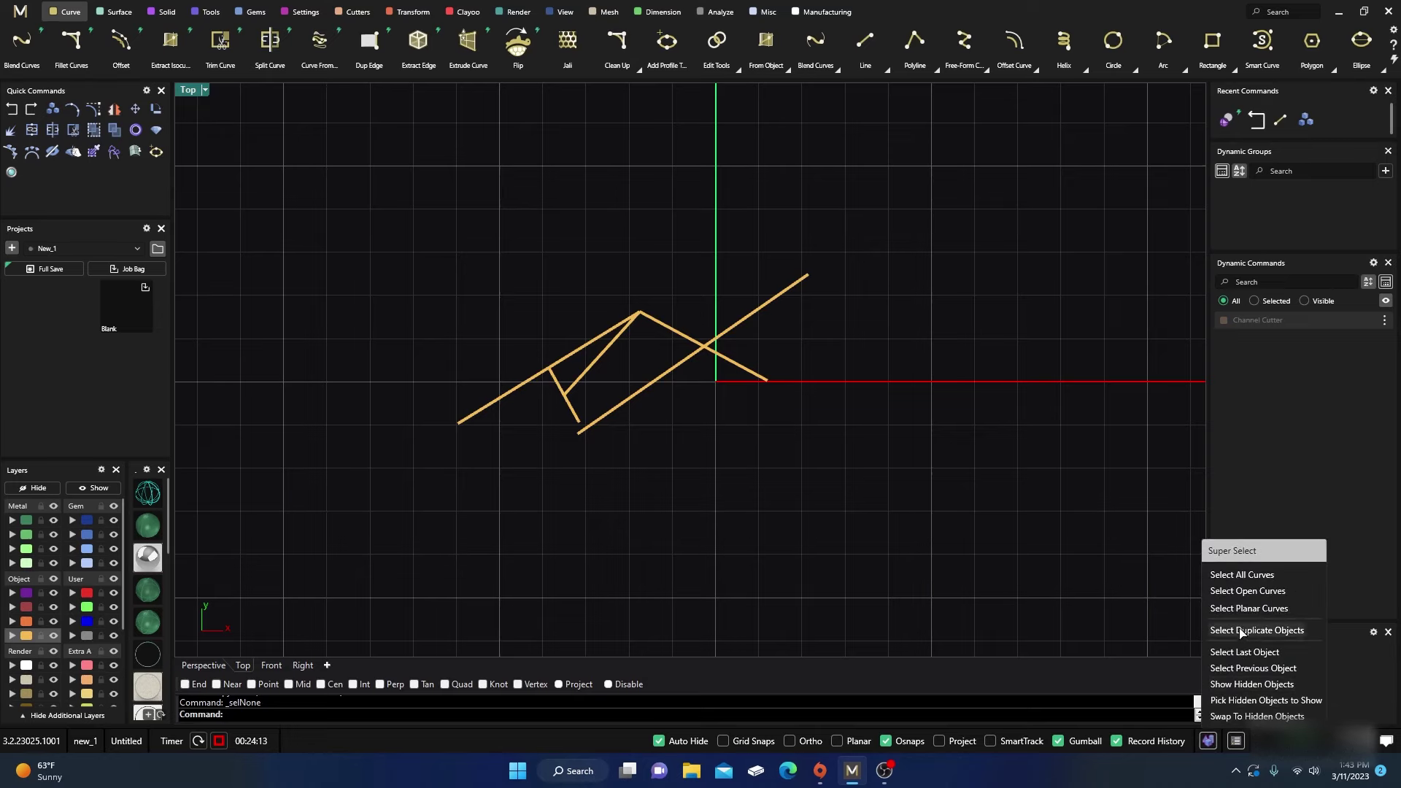
left_click(1228, 632)
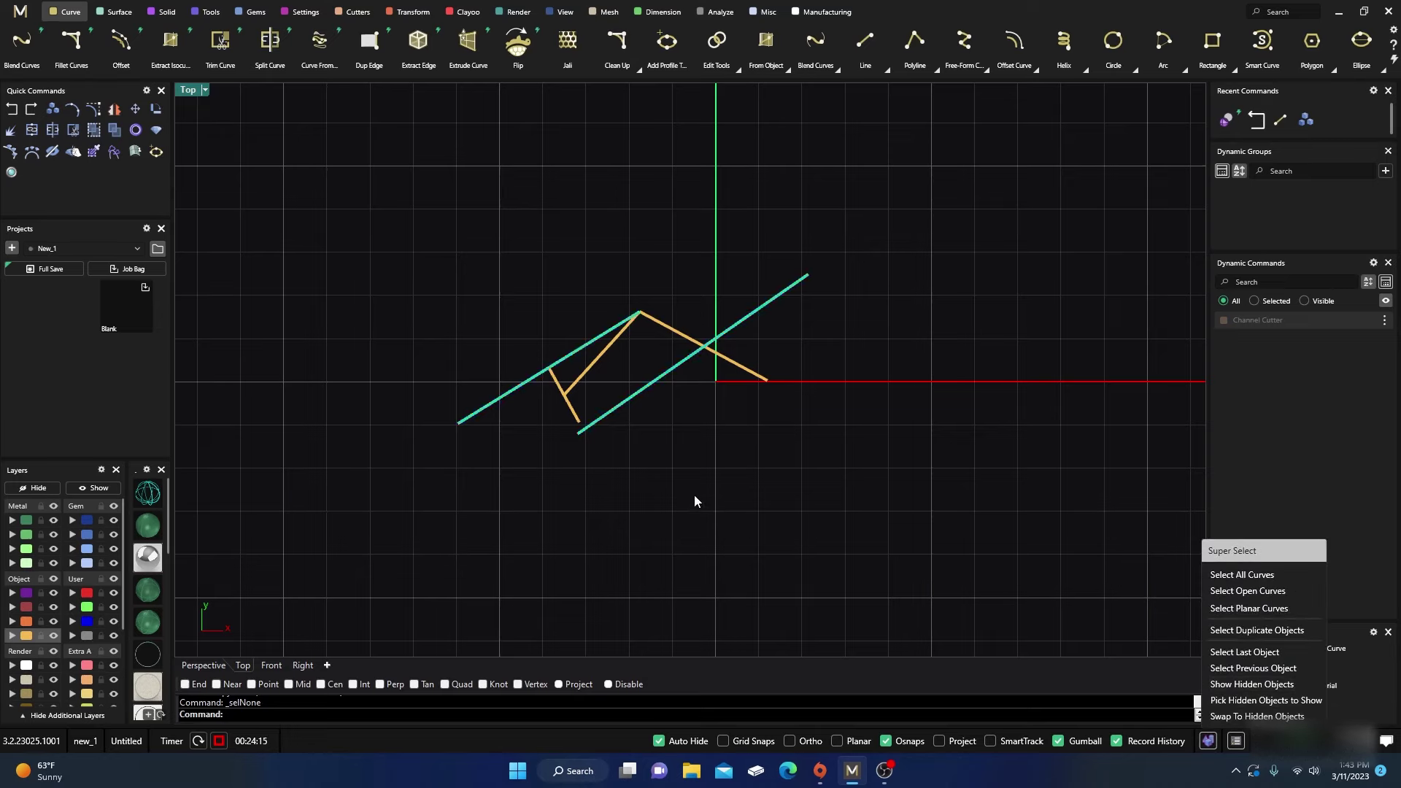
key("Delete")
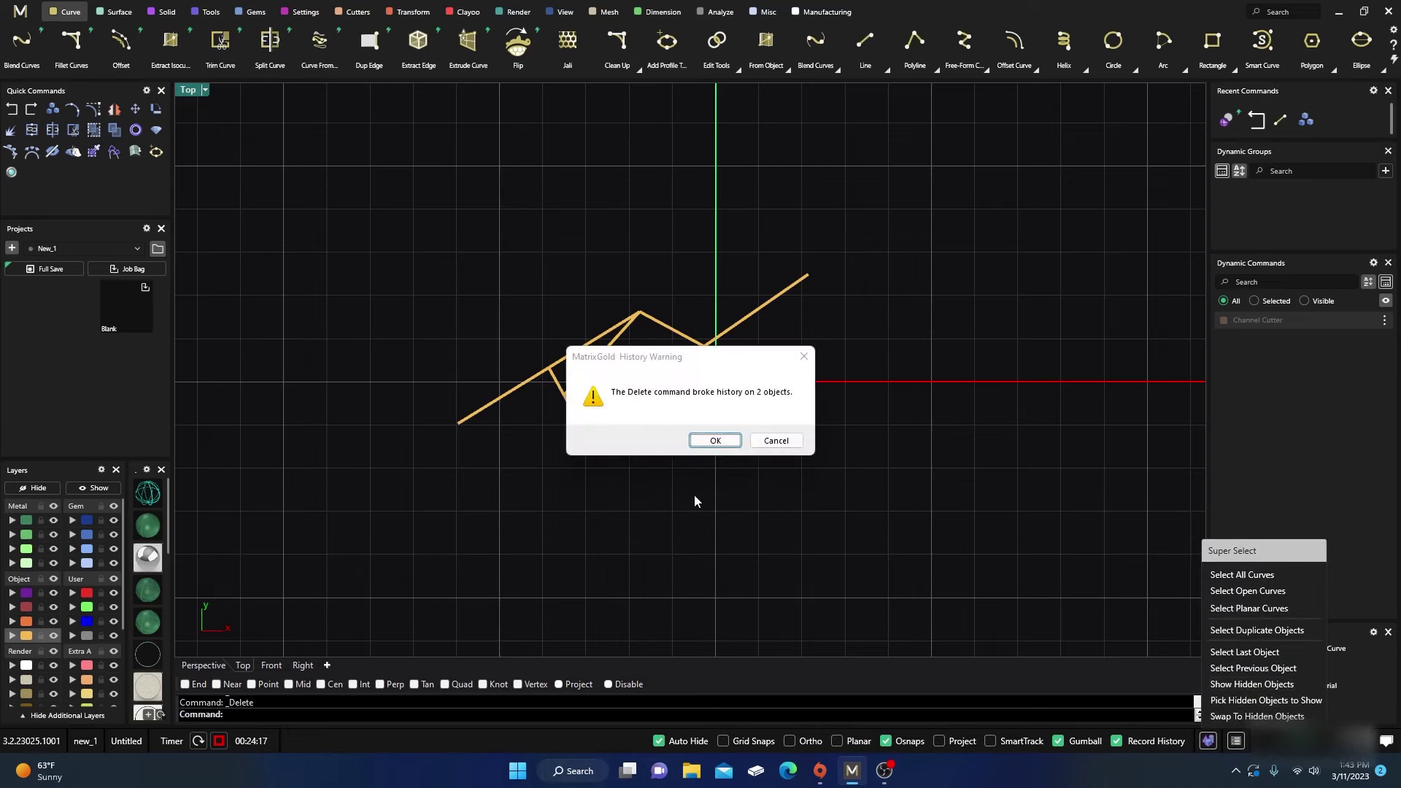
left_click(715, 440)
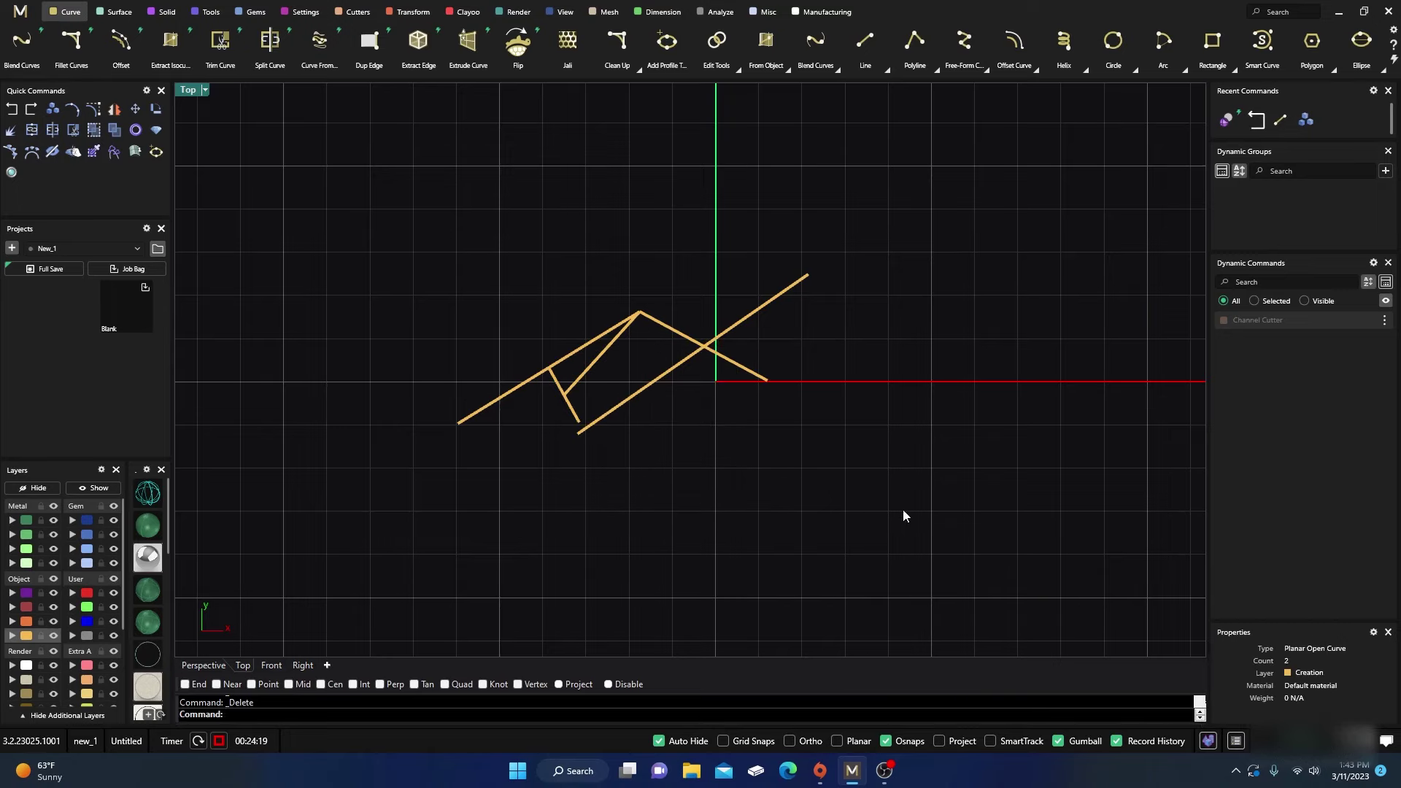
left_click(1208, 741)
left_click(1207, 742)
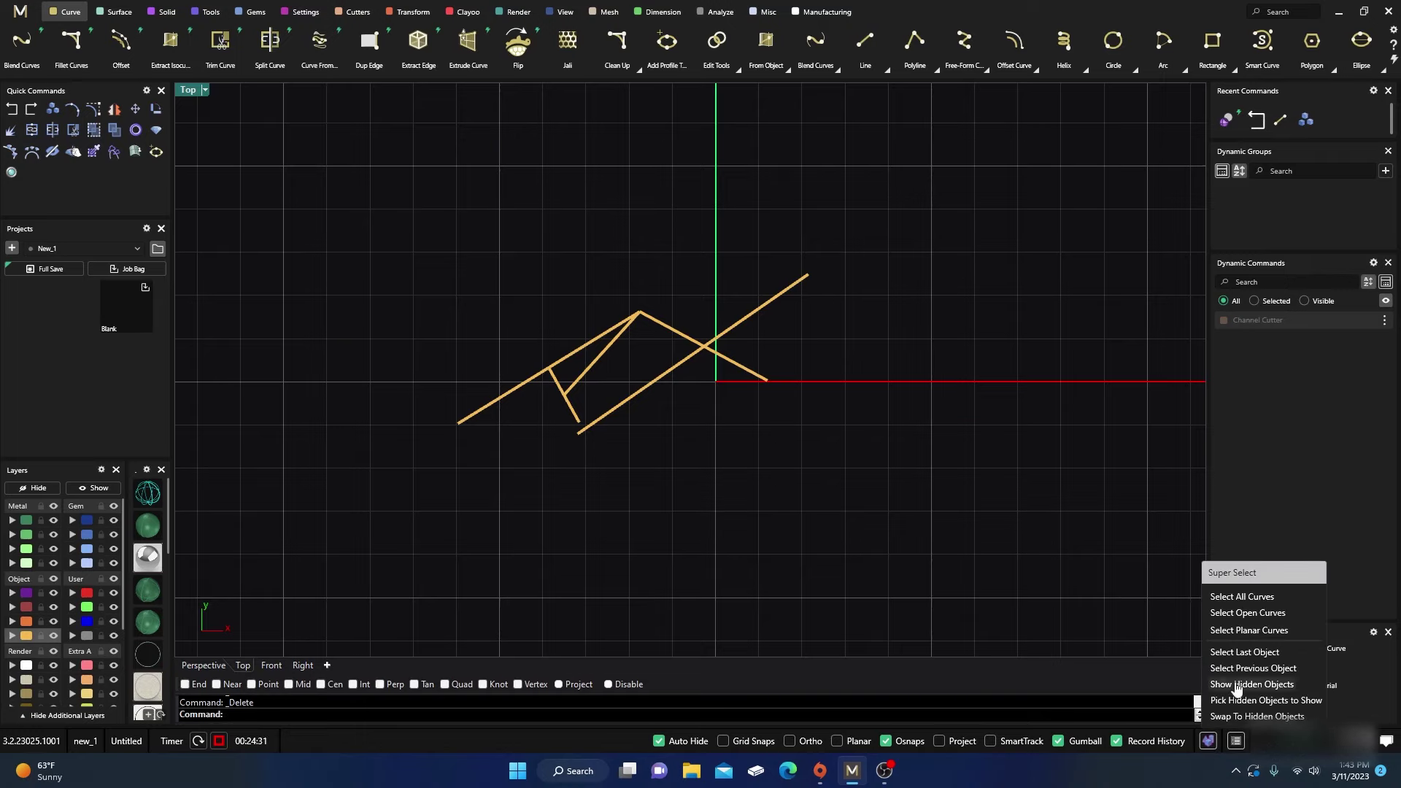
Assign the long diagonal line that ends at the upper corner of the line group to the Cutting layer.
left_click(625, 403)
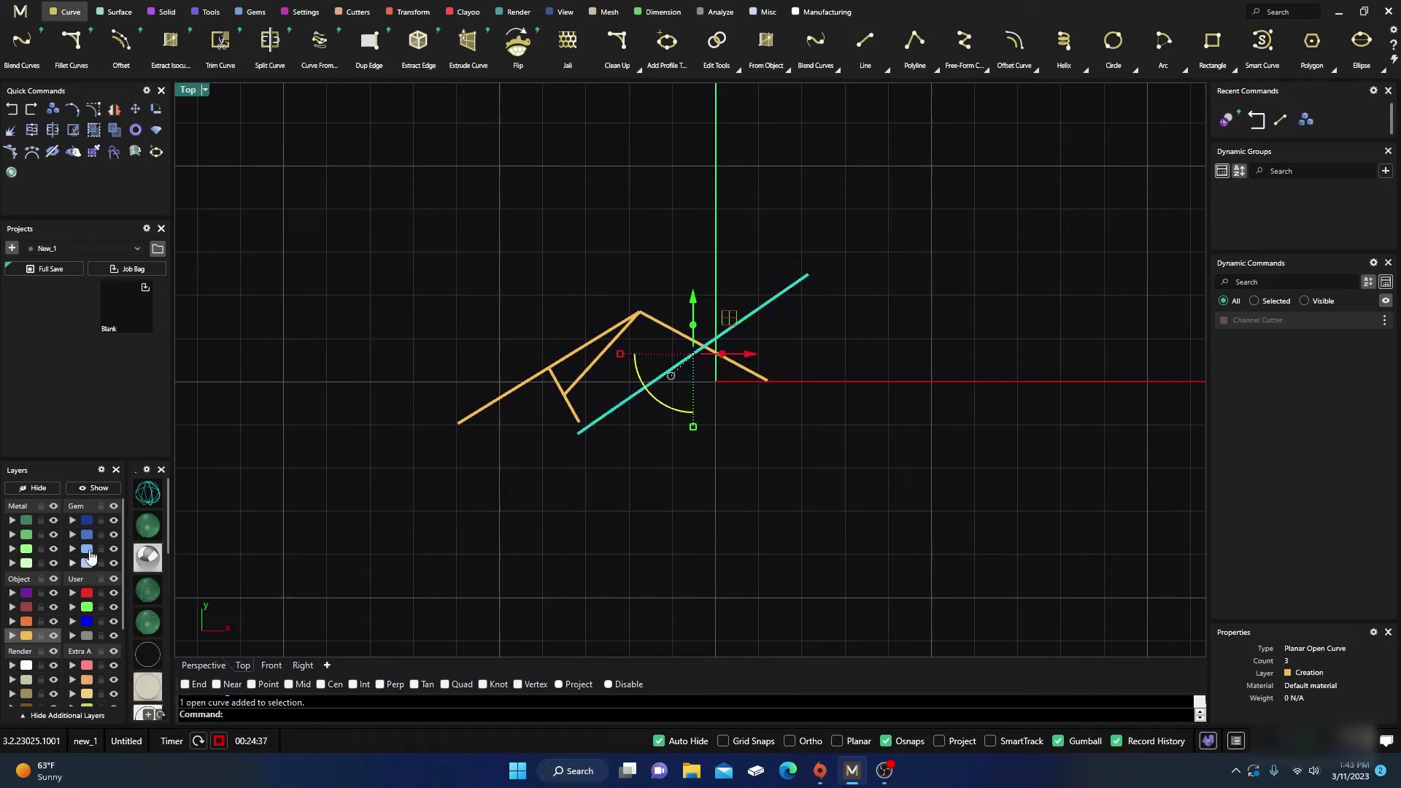
left_click(285, 510)
left_click(519, 387)
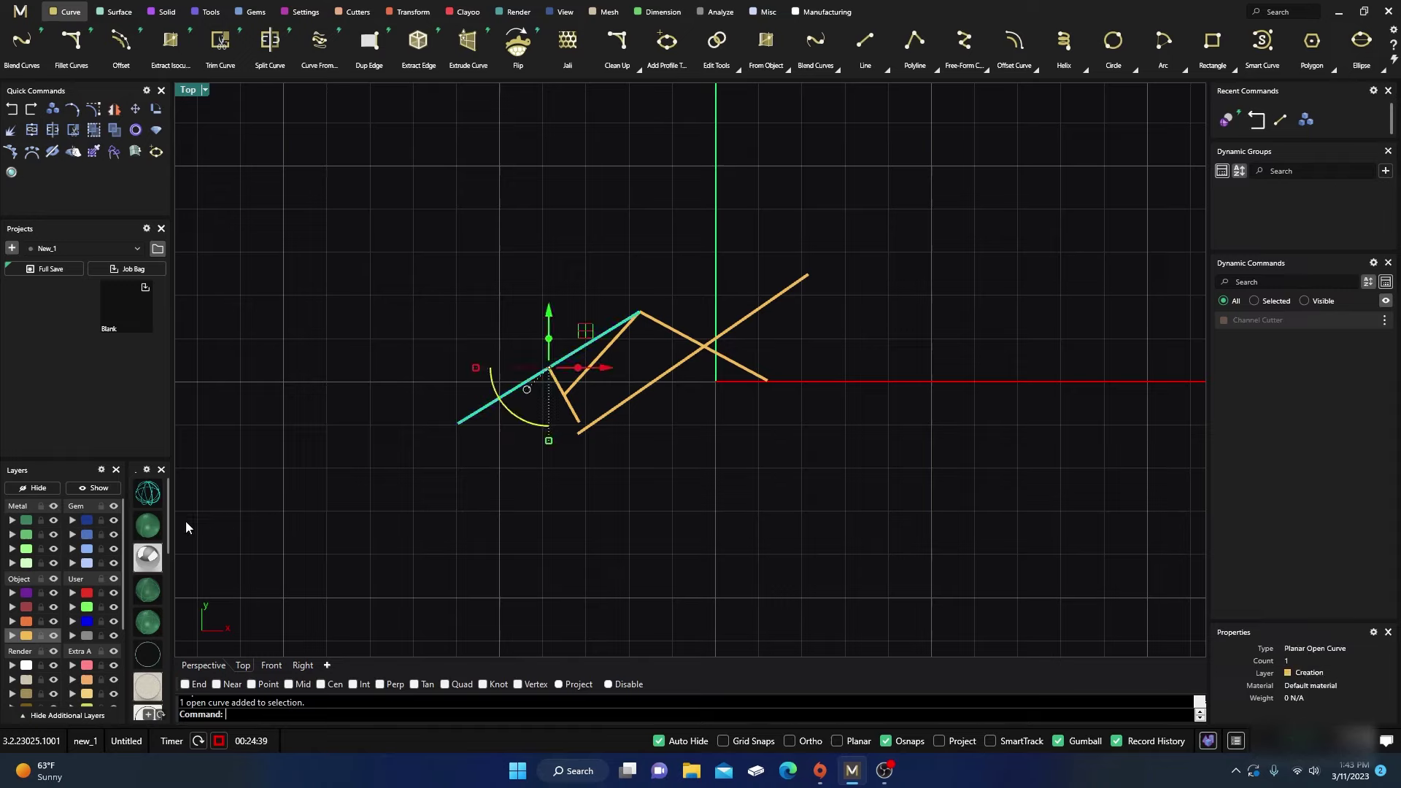
left_click(27, 622)
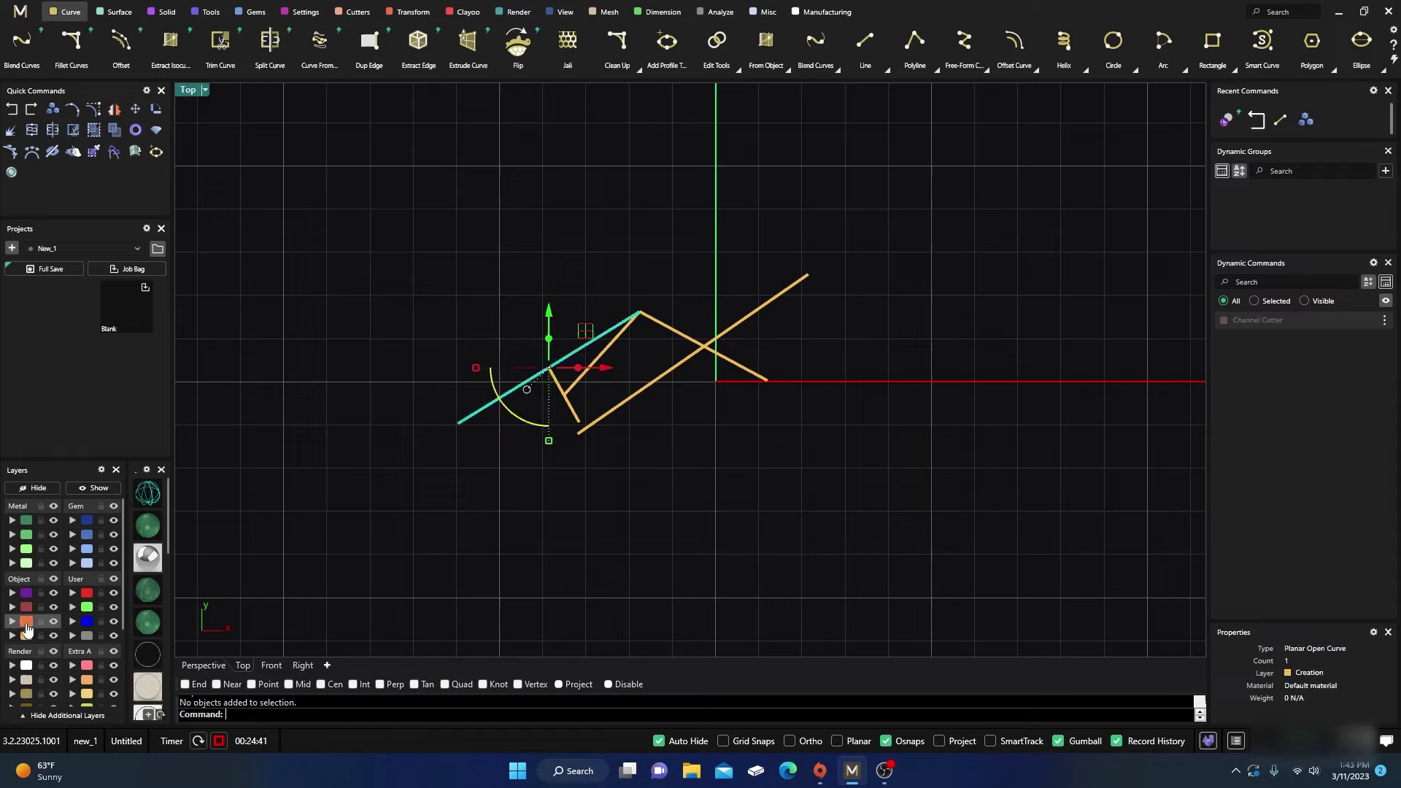
left_click(412, 458)
left_click(517, 394)
left_click(17, 622)
left_click(18, 622)
left_click(262, 553)
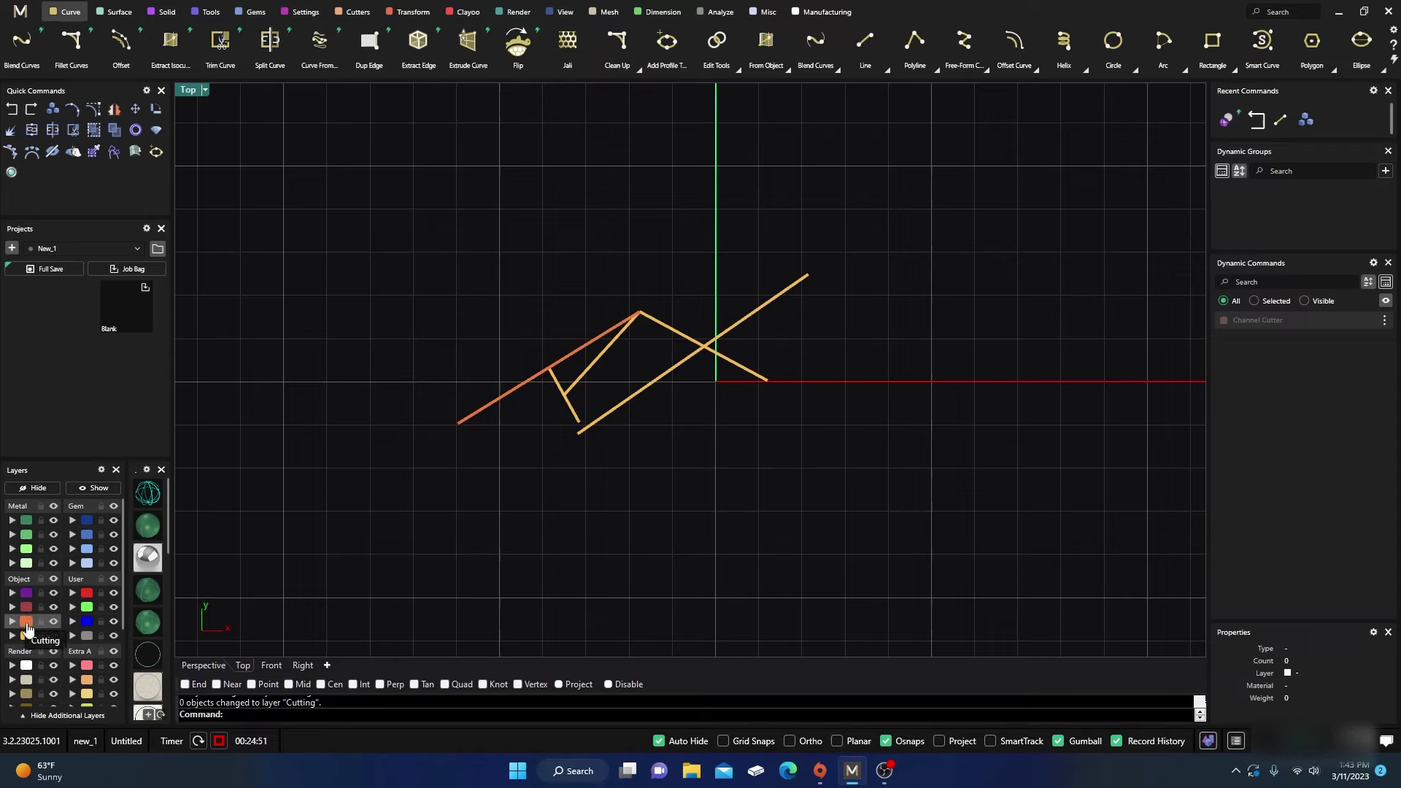
Select the objects on the Cutting layer, clear the selection, and review the Super Select options.
left_click(26, 623)
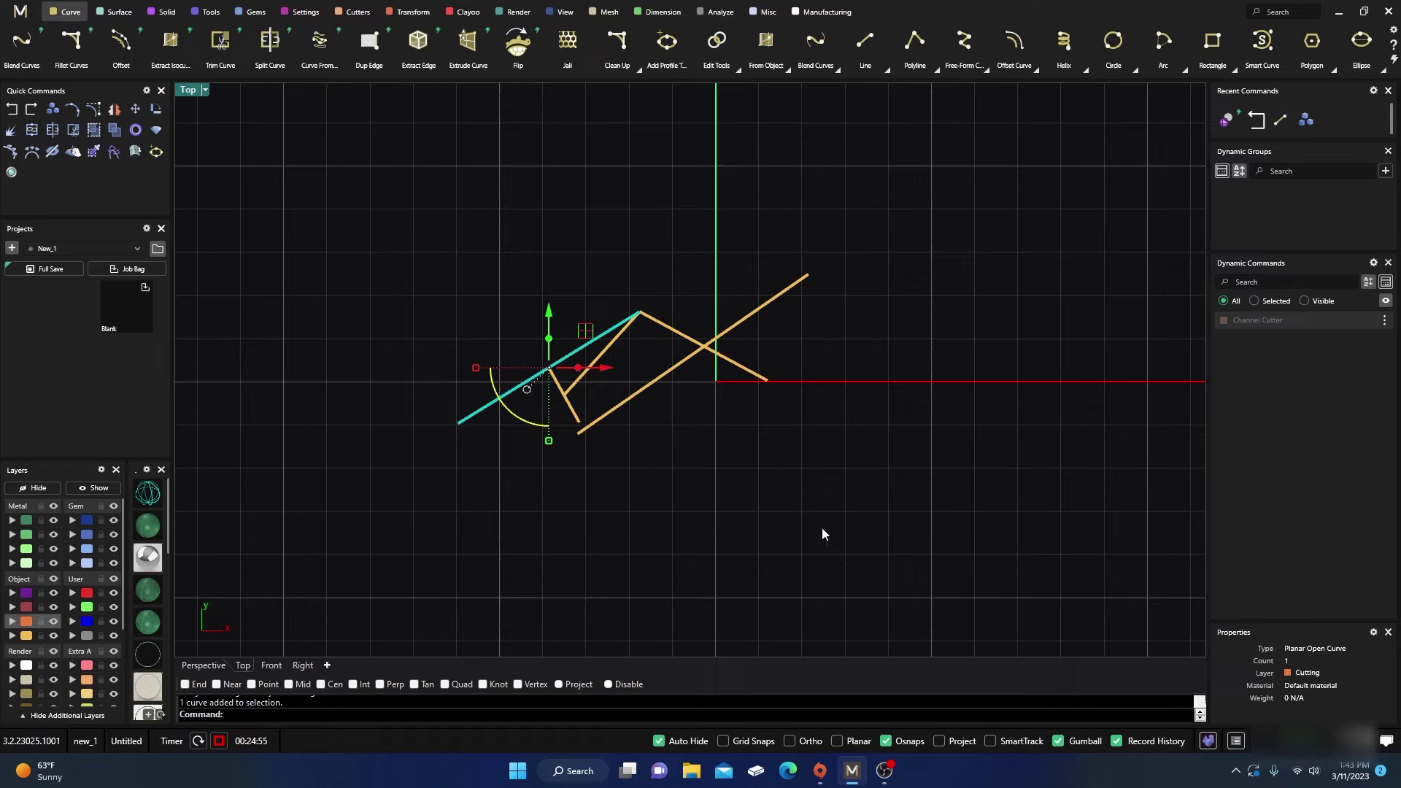
key("Escape")
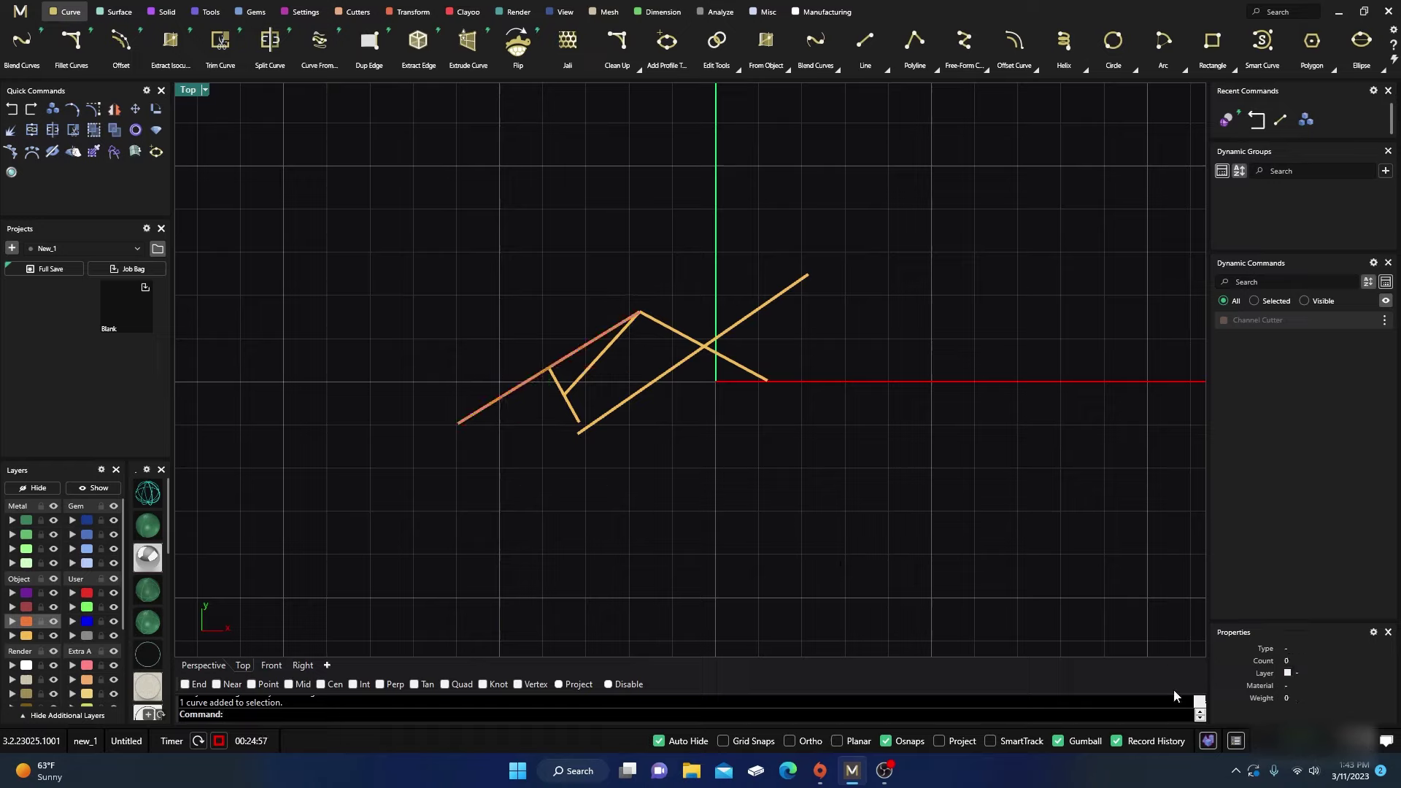
left_click(1207, 741)
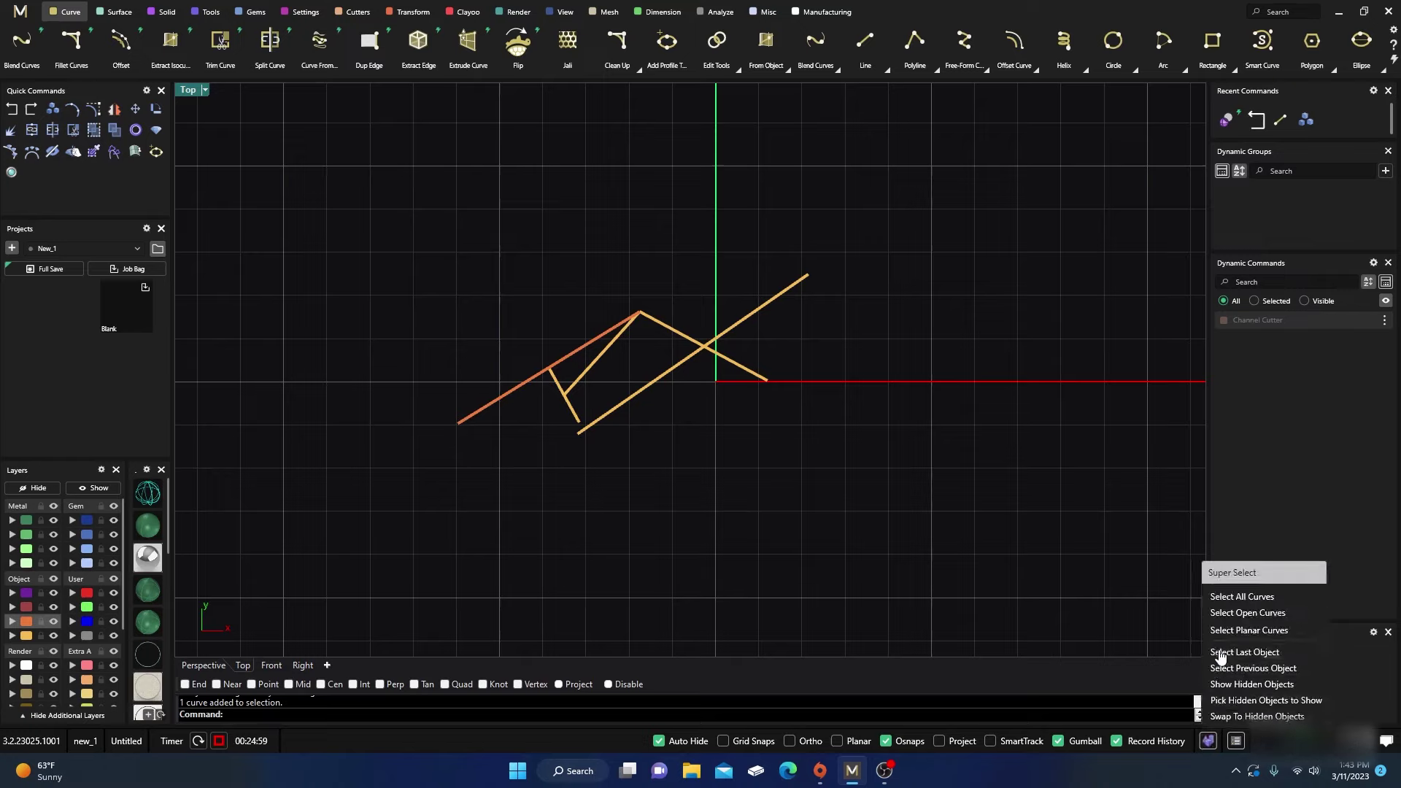
left_click(1142, 620)
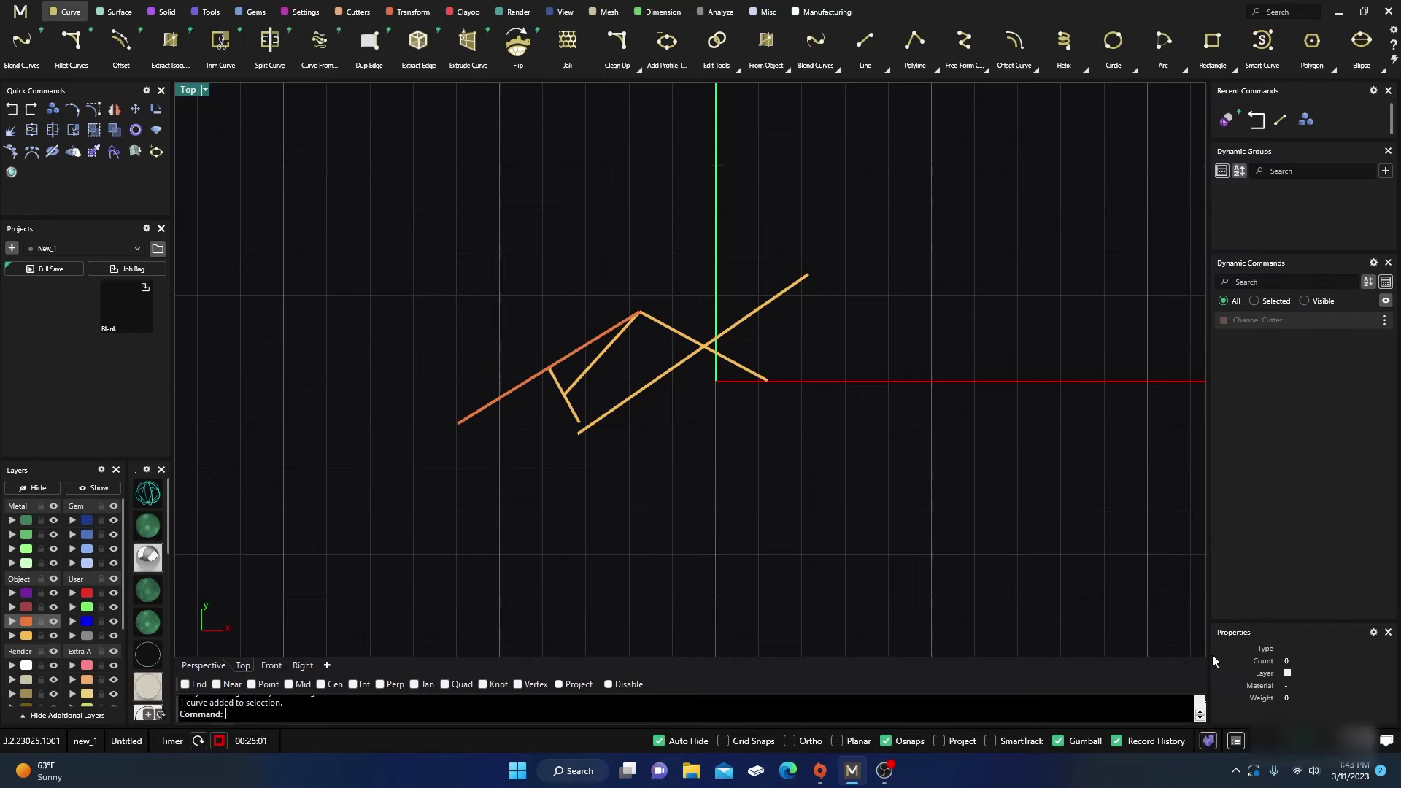
Open the Context Menu, place it over the empty area of the Top viewport, and examine the actions in its different modes.
left_click(1236, 742)
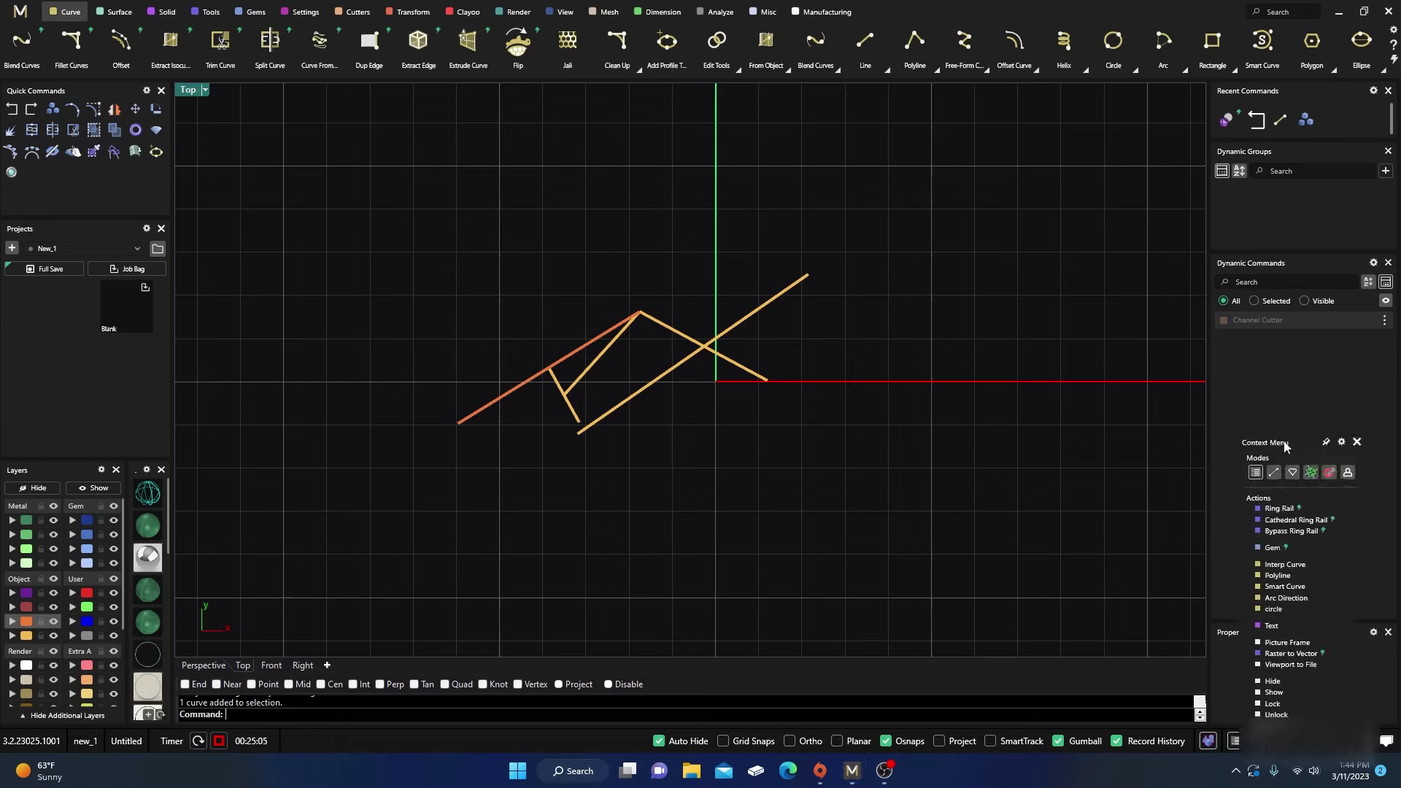
left_click_drag(1286, 446, 876, 194)
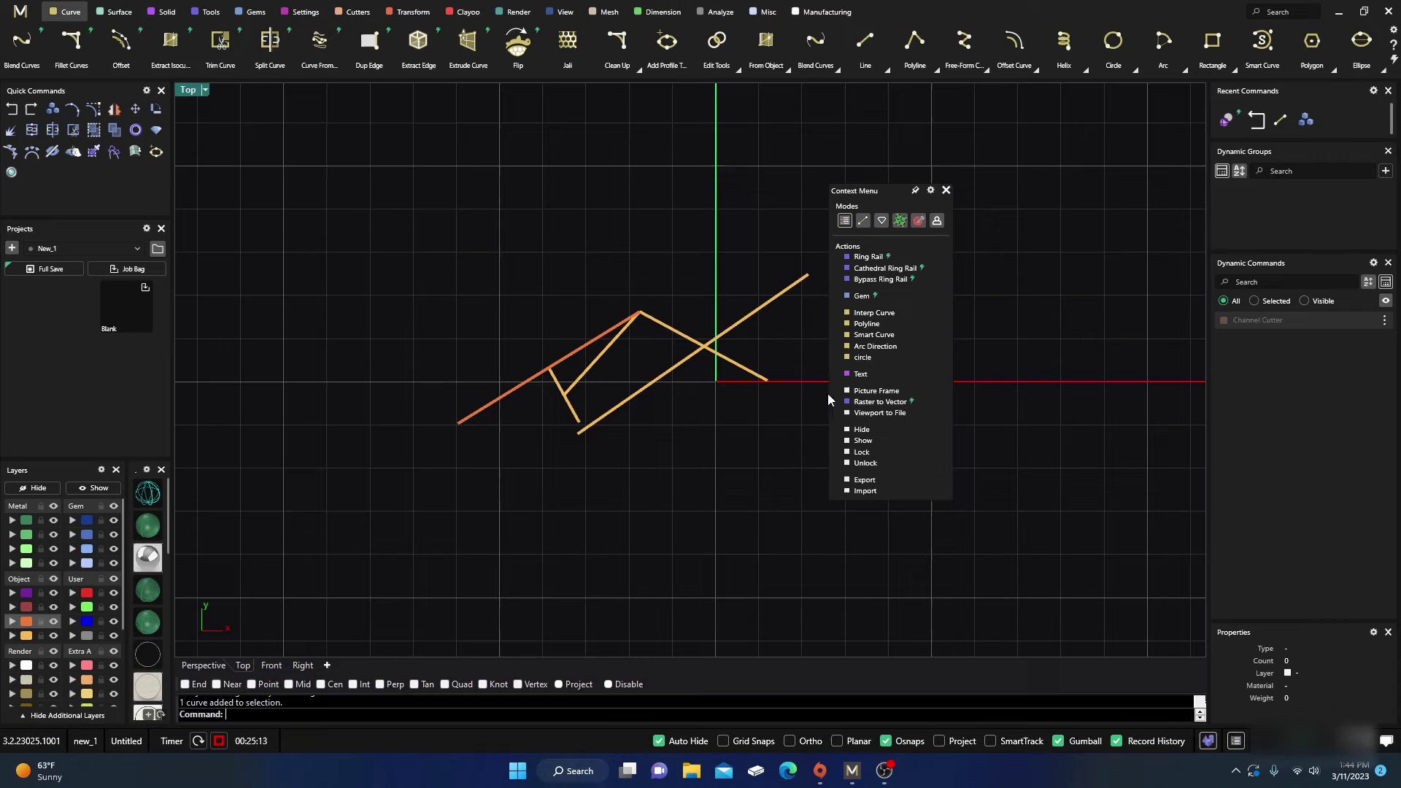
left_click(938, 223)
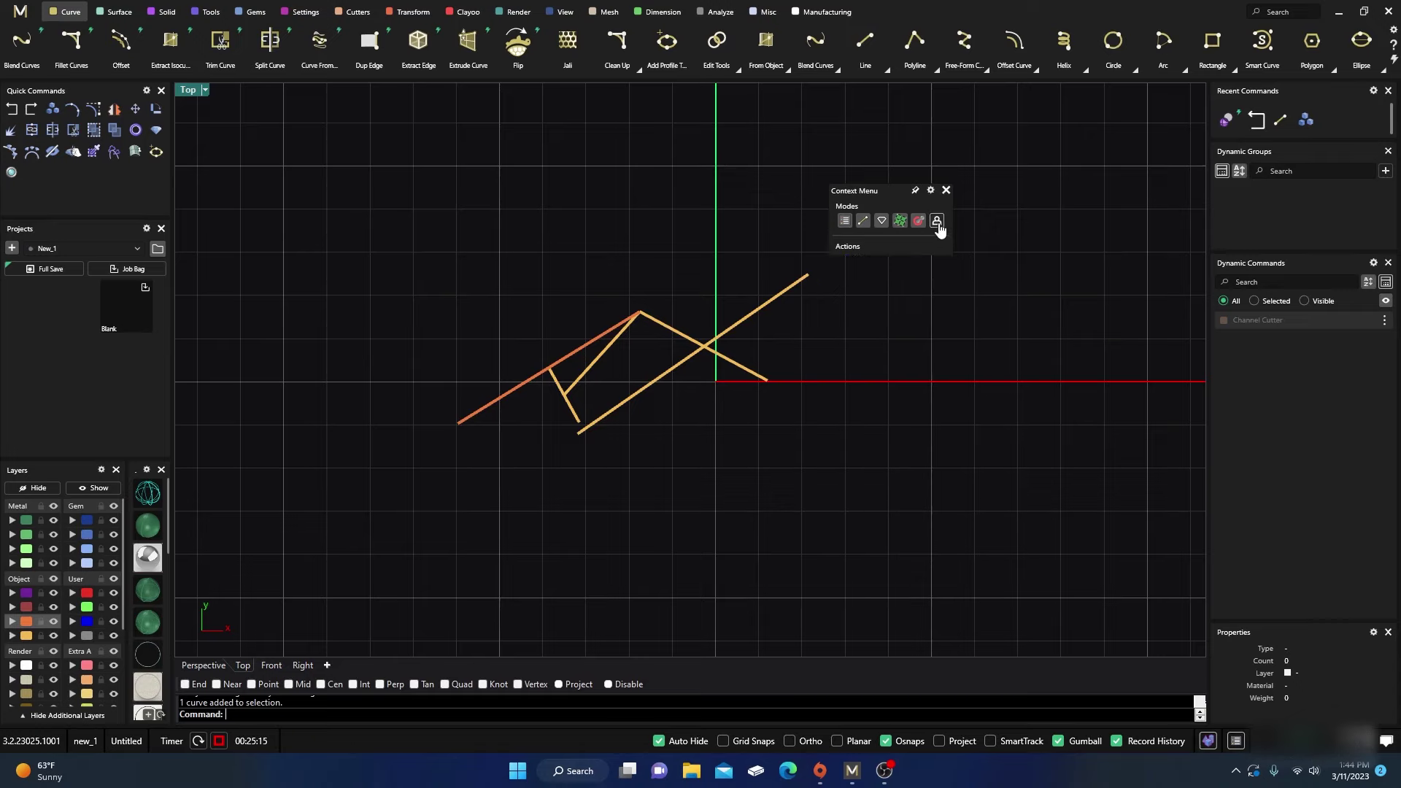
left_click(861, 223)
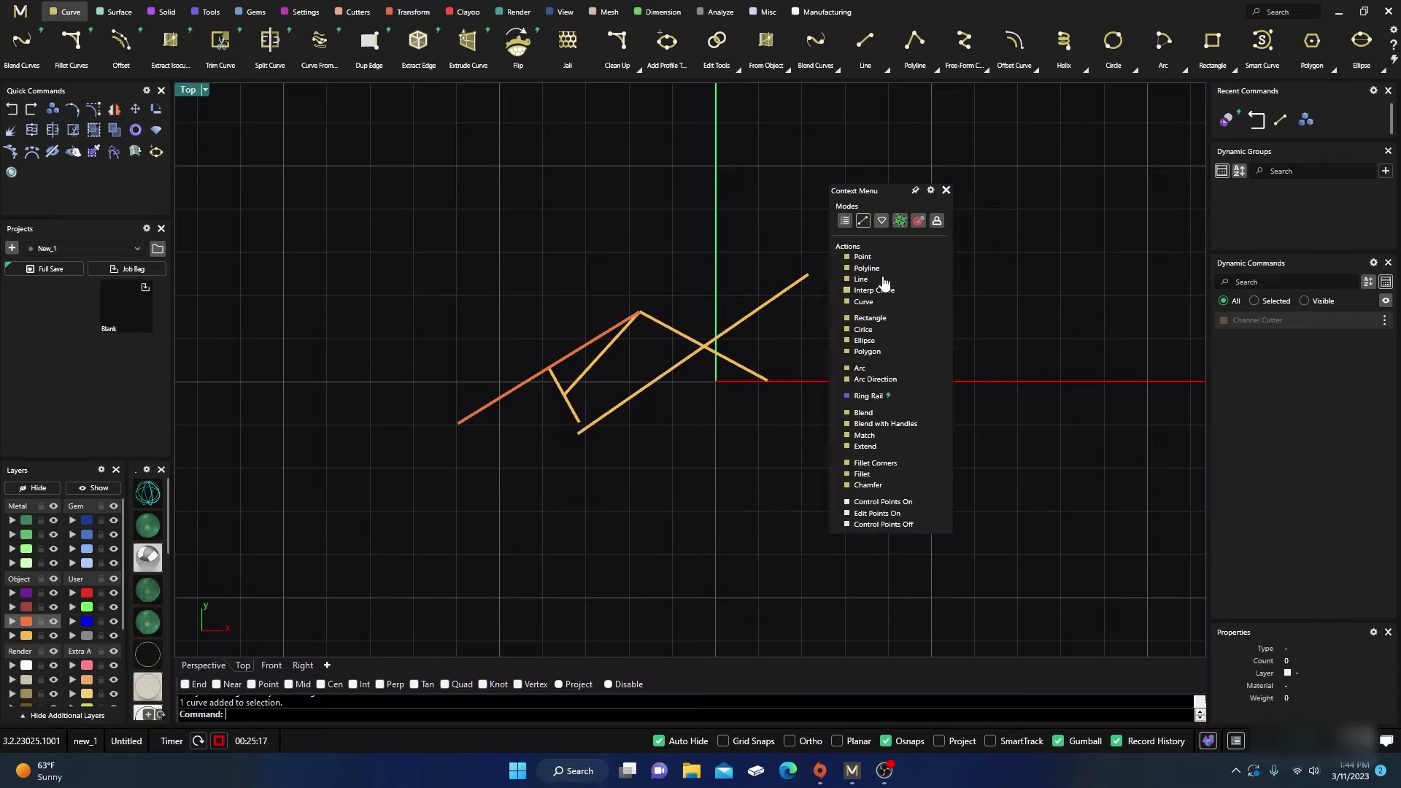
left_click(881, 221)
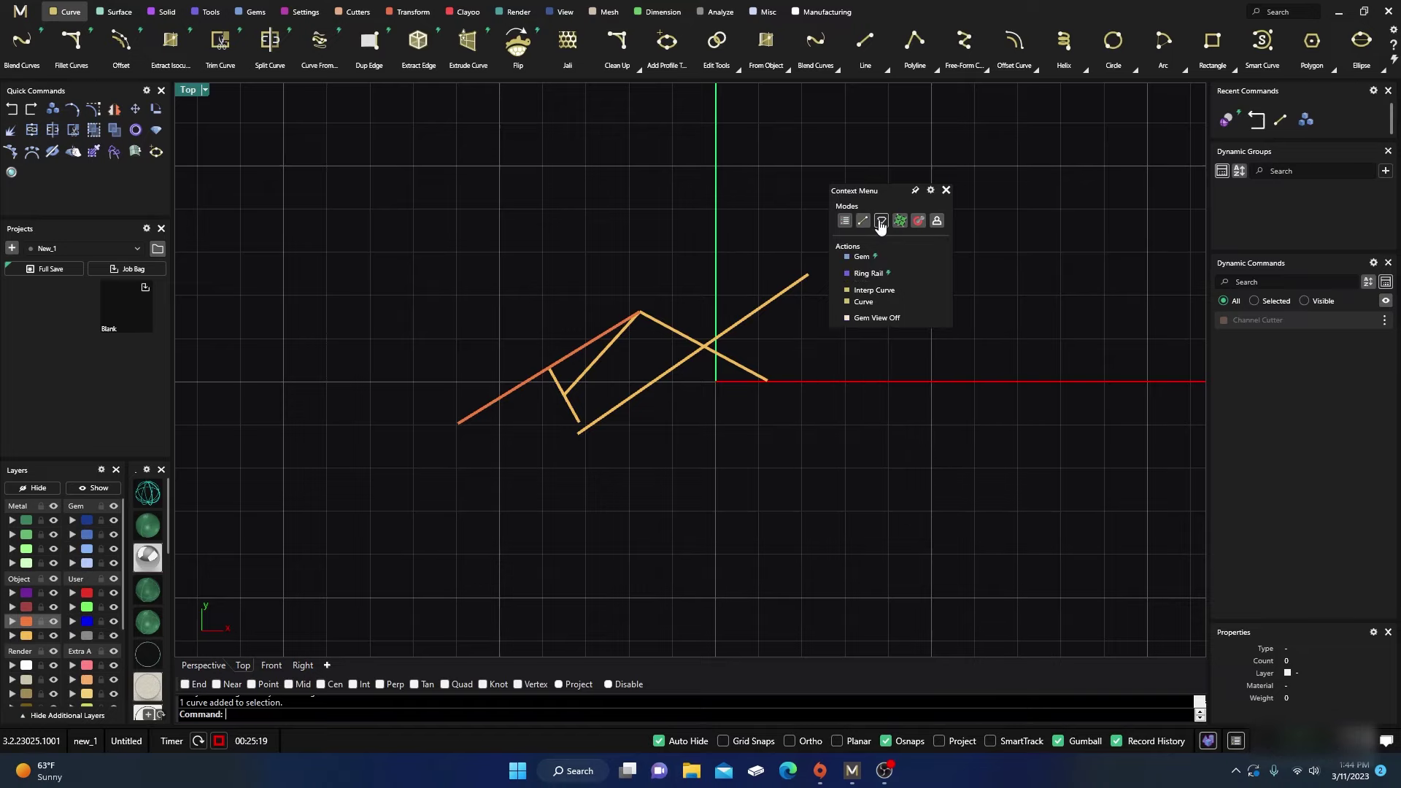
left_click(898, 223)
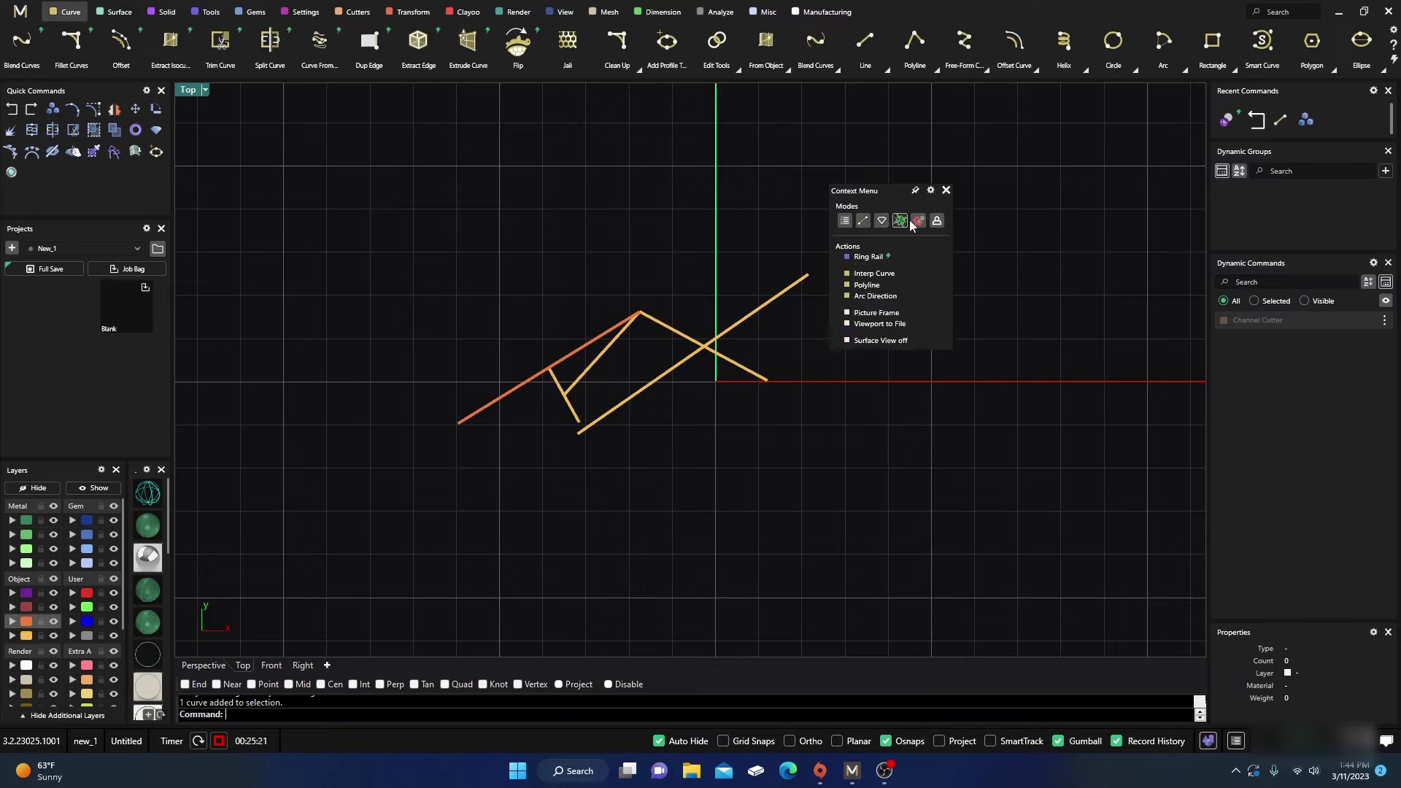
left_click(917, 220)
left_click(844, 223)
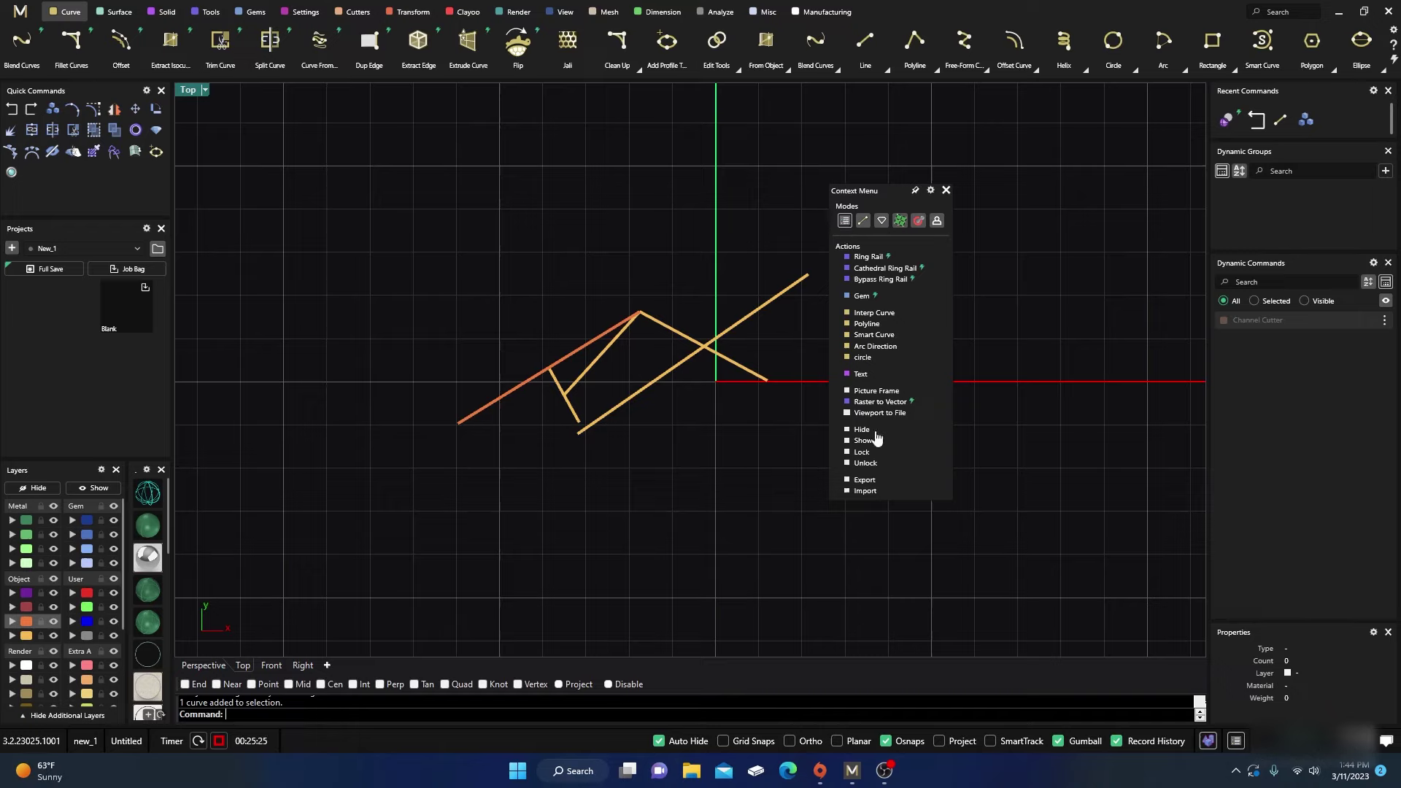
left_click_drag(885, 194, 1001, 198)
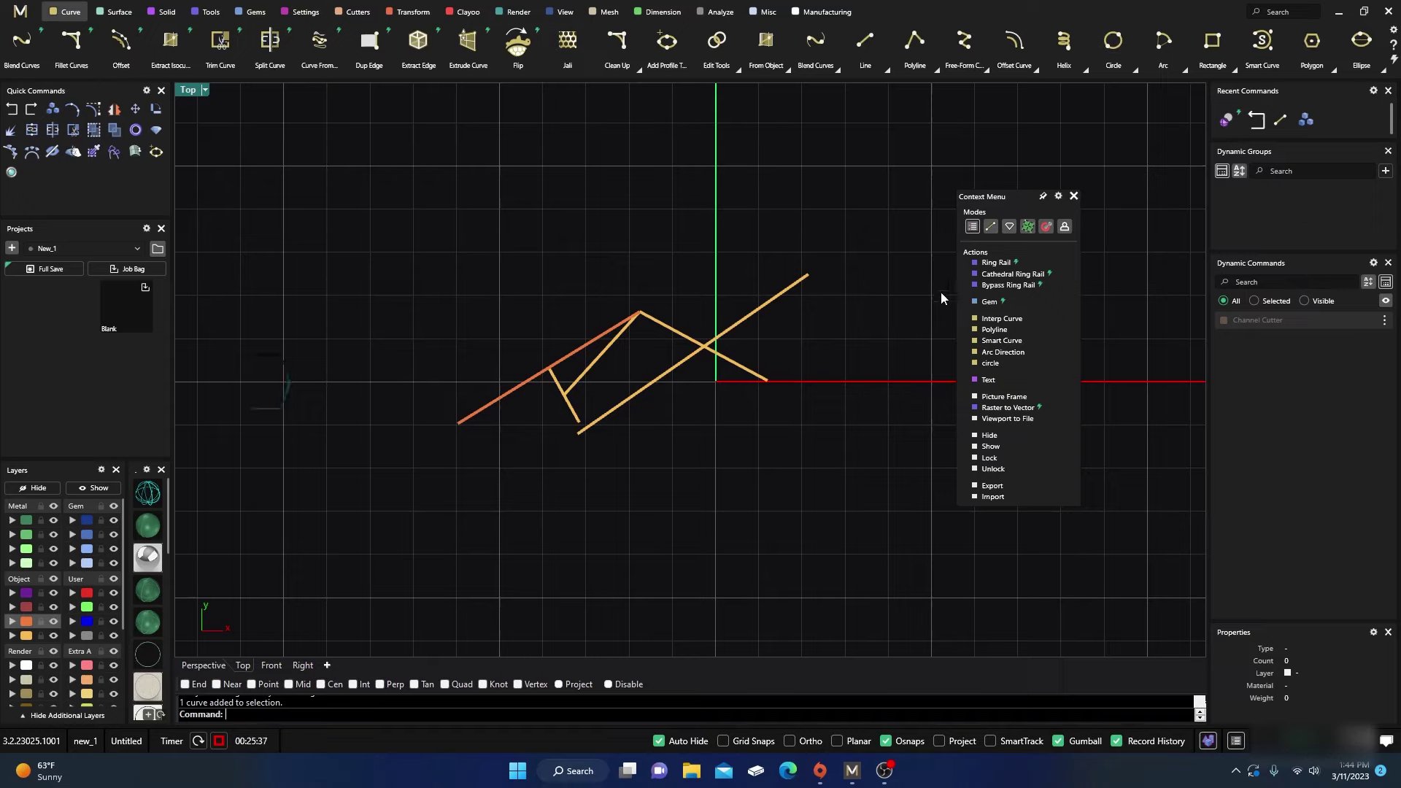
Close the Context Menu, then reopen and close it from the status bar and at two spots in the Top viewport.
left_click(1074, 197)
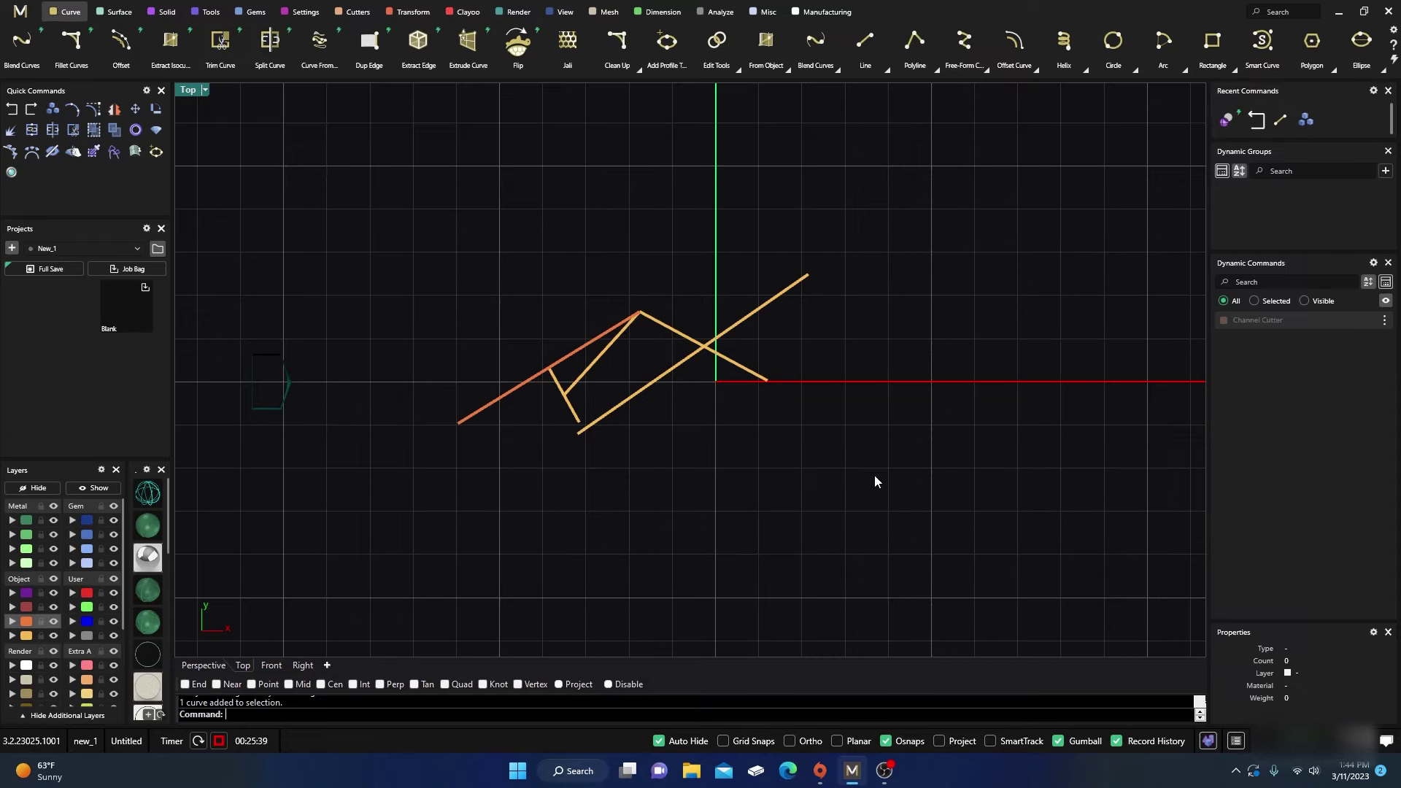
right_click_drag(874, 475, 806, 571)
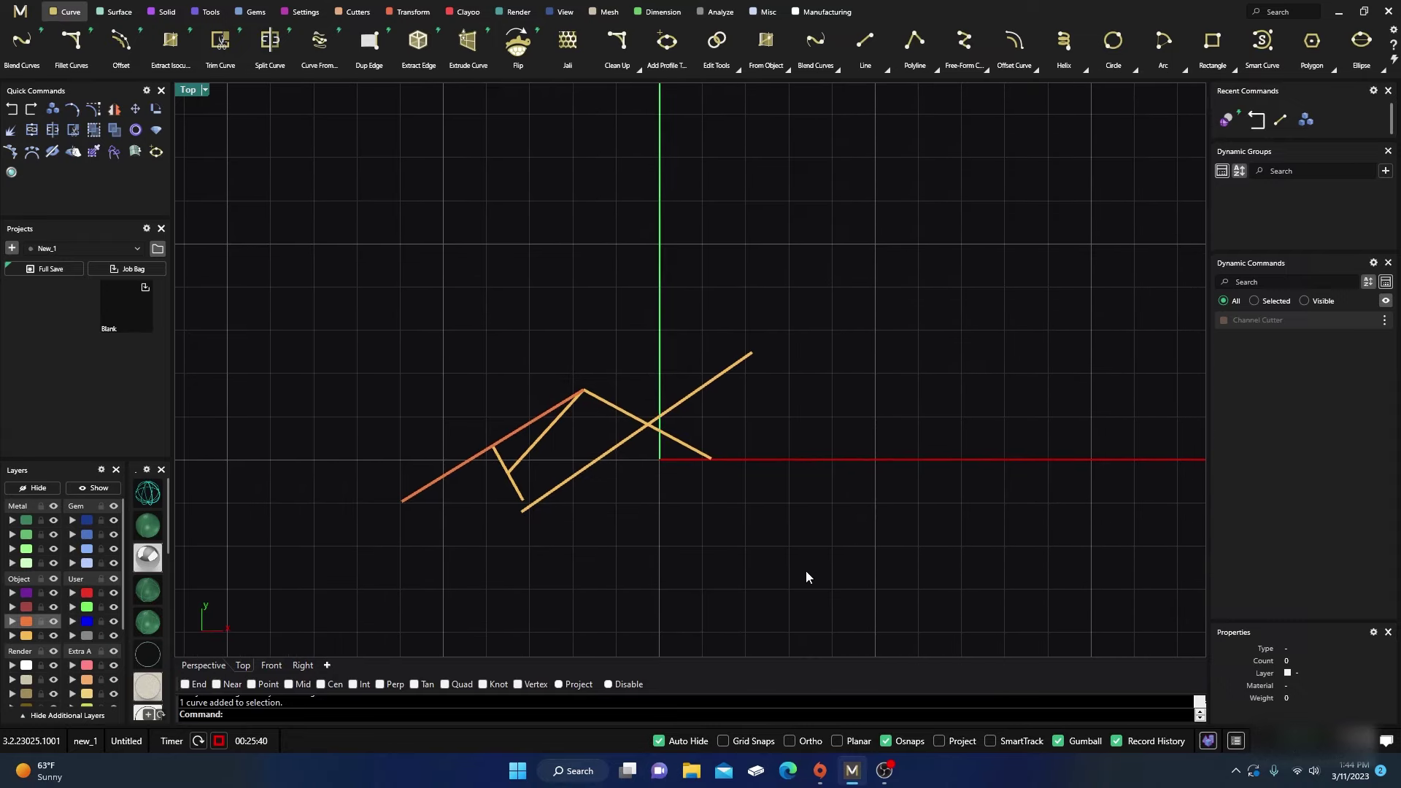
left_click(1235, 741)
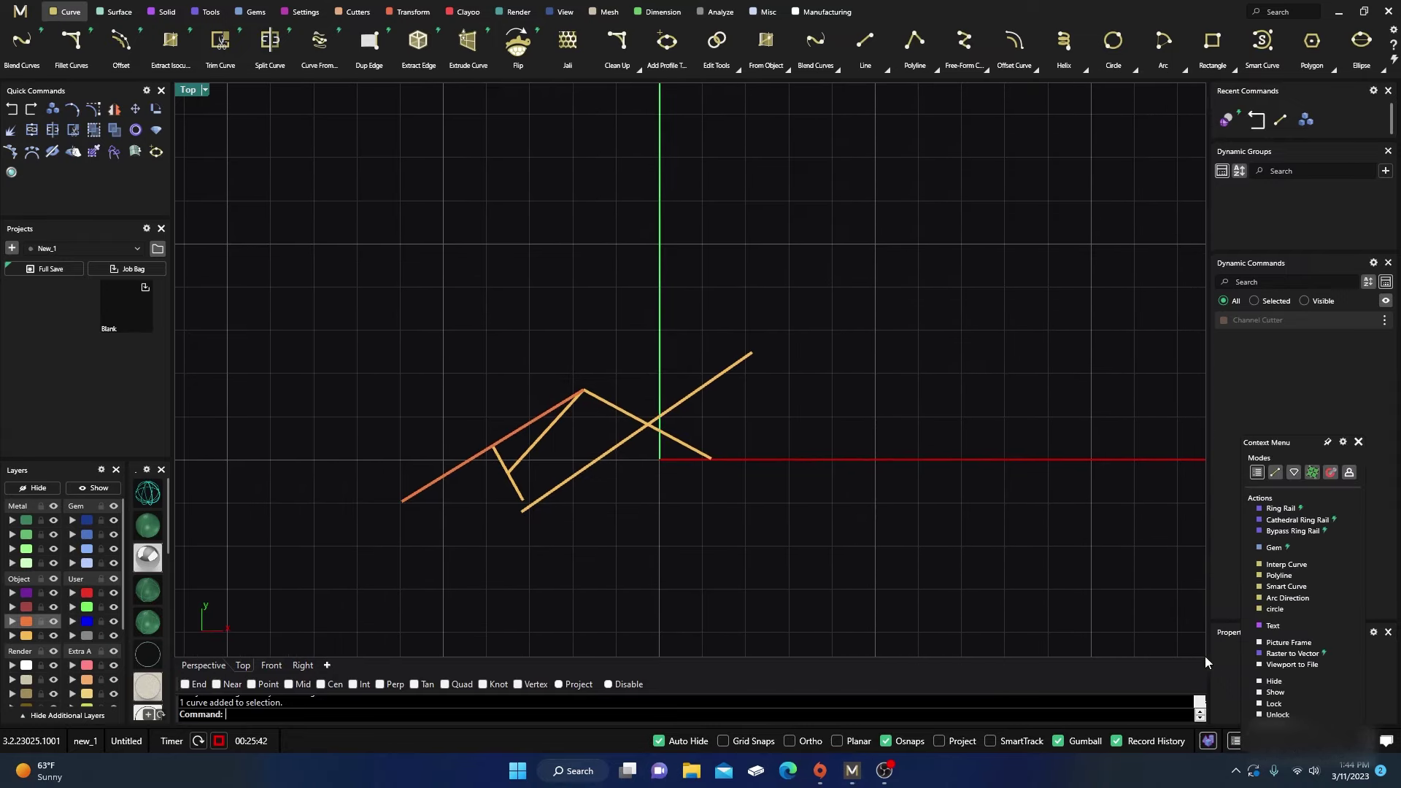
left_click(1358, 442)
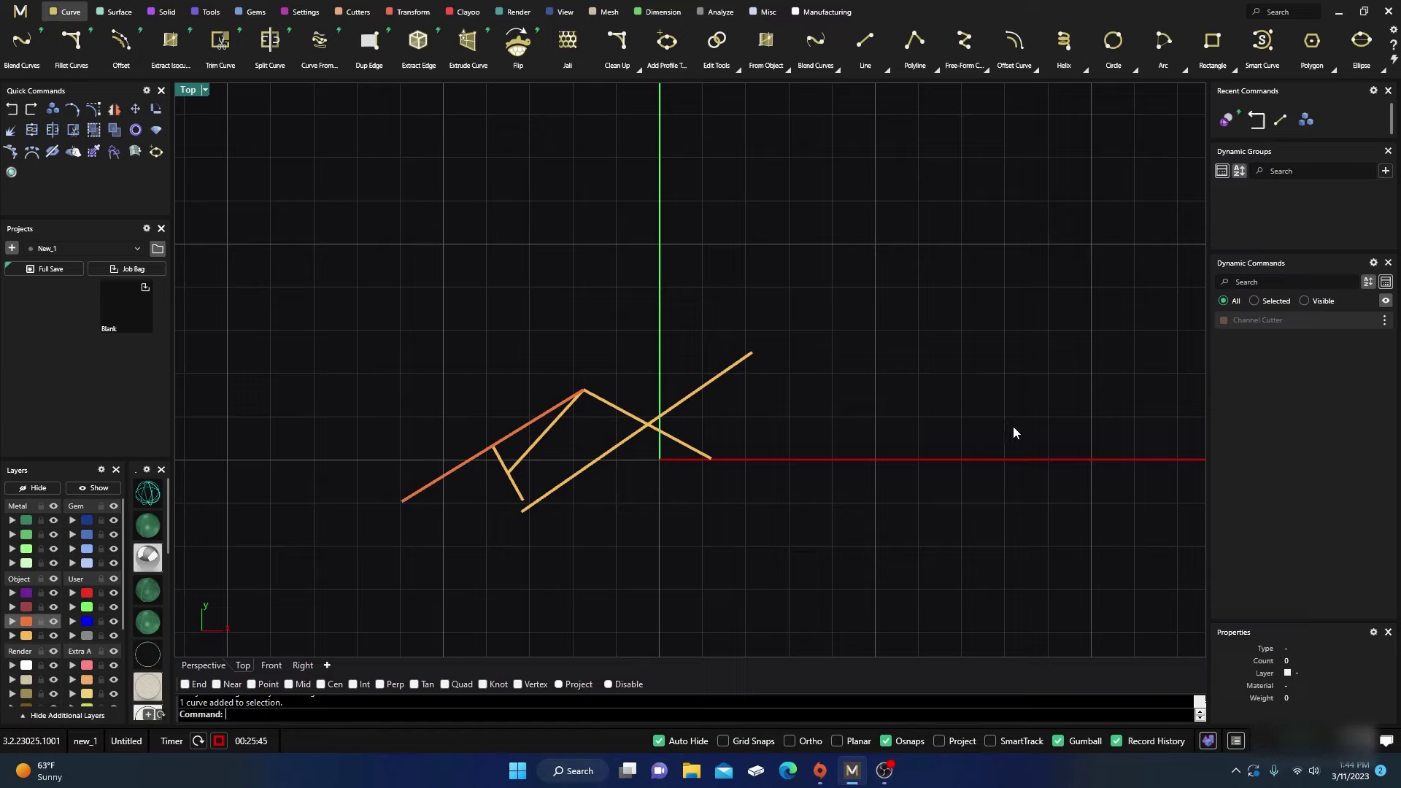
right_click(925, 457)
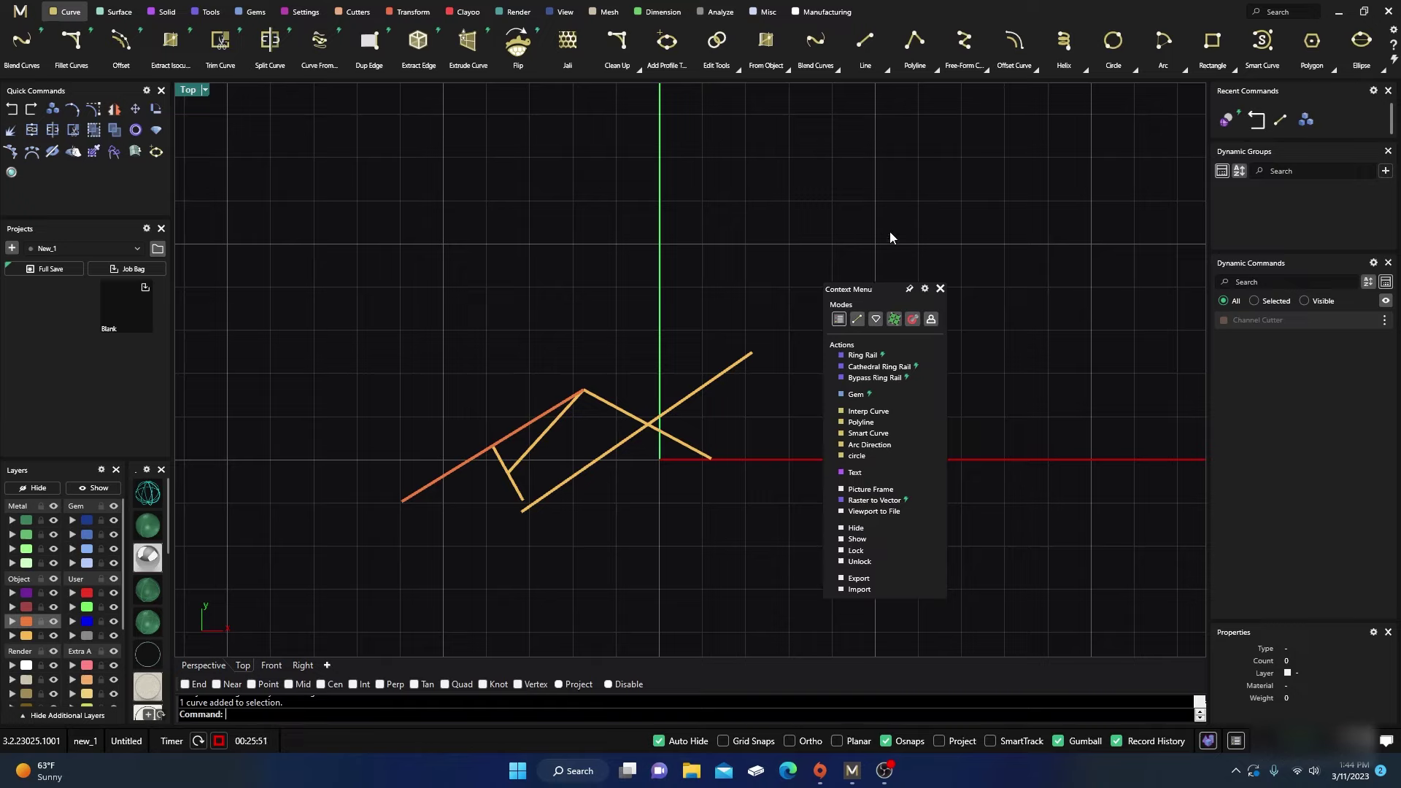
left_click(941, 289)
right_click(801, 300)
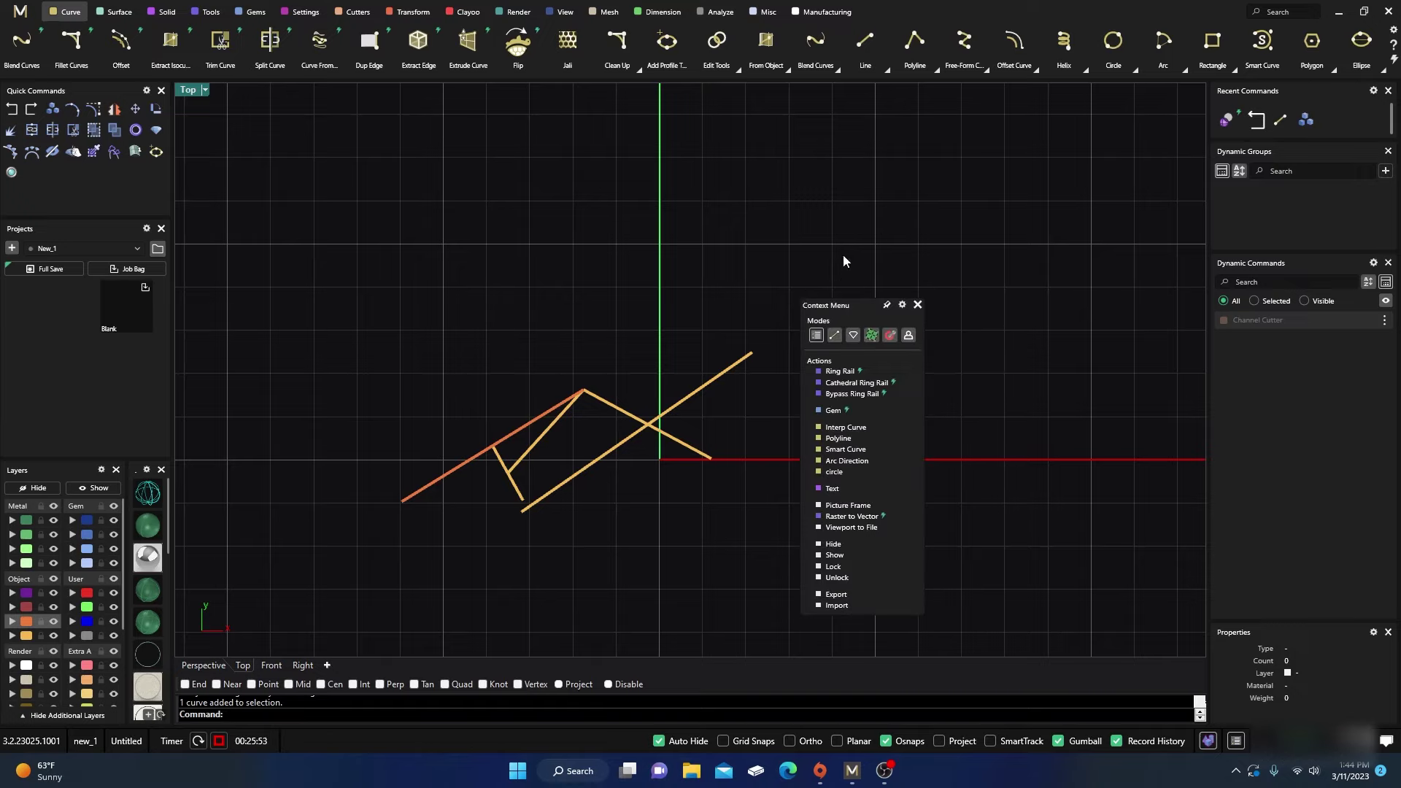
left_click(918, 305)
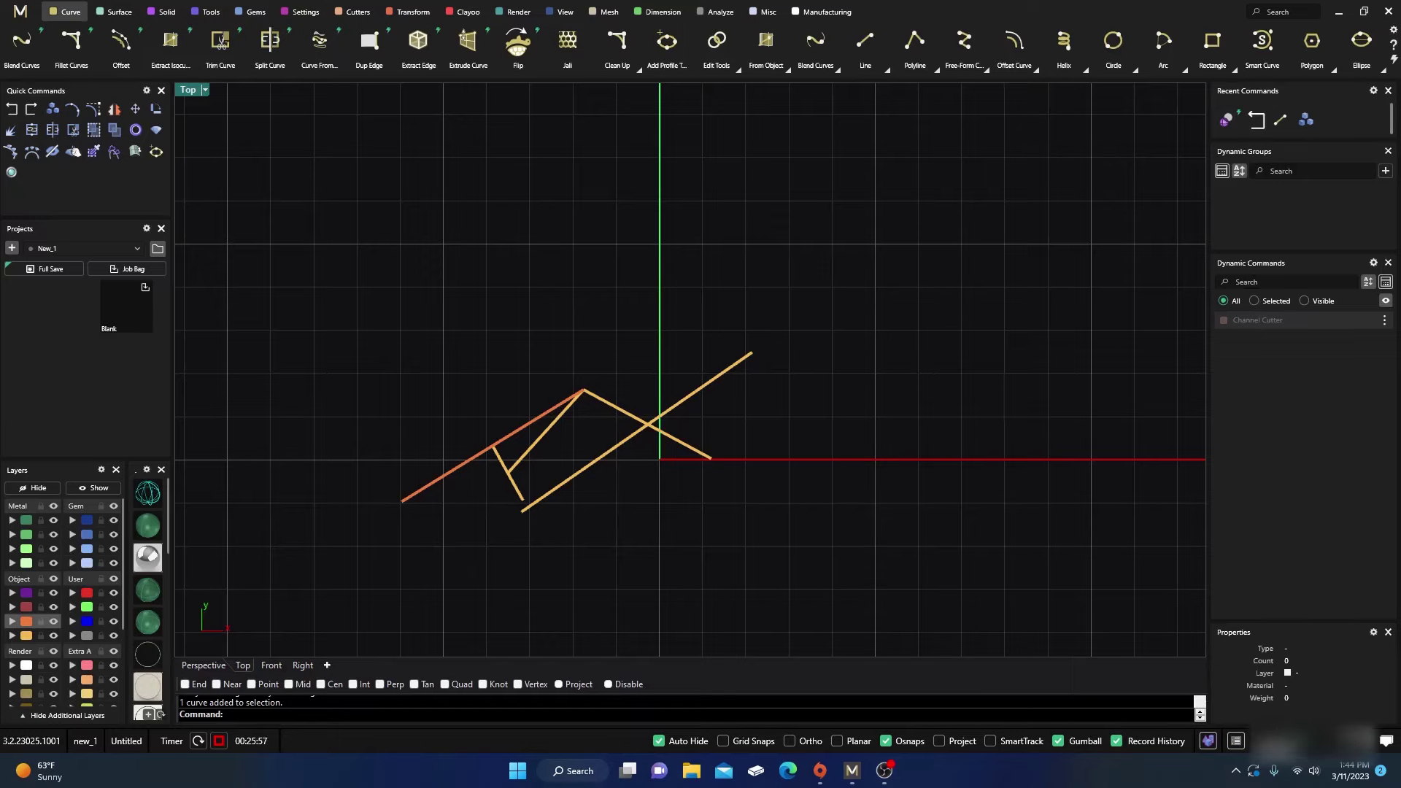
Try a larger interface scale and examine the options for showing windows and saving, loading or resetting the layout.
left_click(1268, 741)
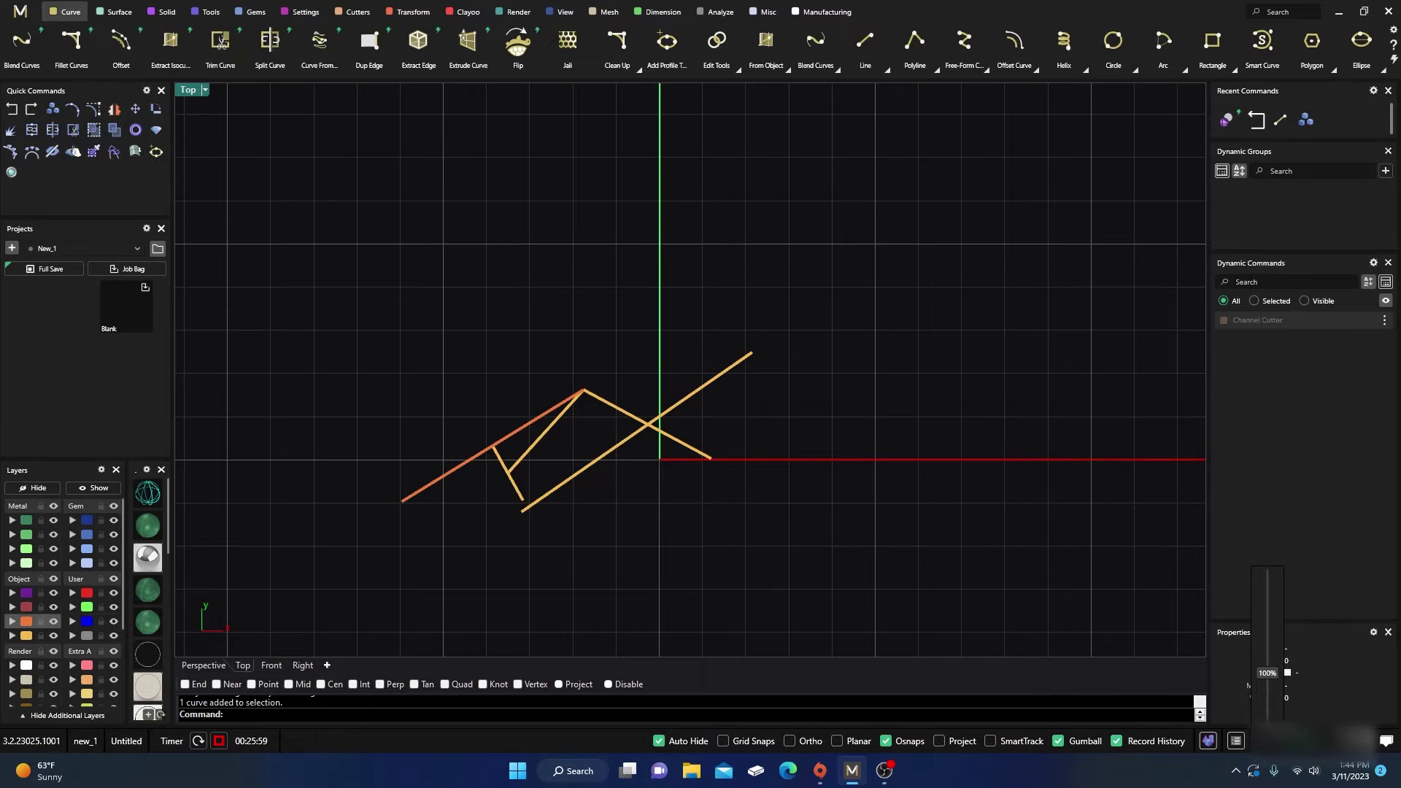
mouse_move(1269, 679)
left_mouse_down()
mouse_move(1265, 613)
mouse_move(1267, 710)
mouse_move(1267, 578)
mouse_move(1266, 701)
mouse_move(1266, 650)
mouse_move(1263, 680)
mouse_move(1267, 665)
left_mouse_up()
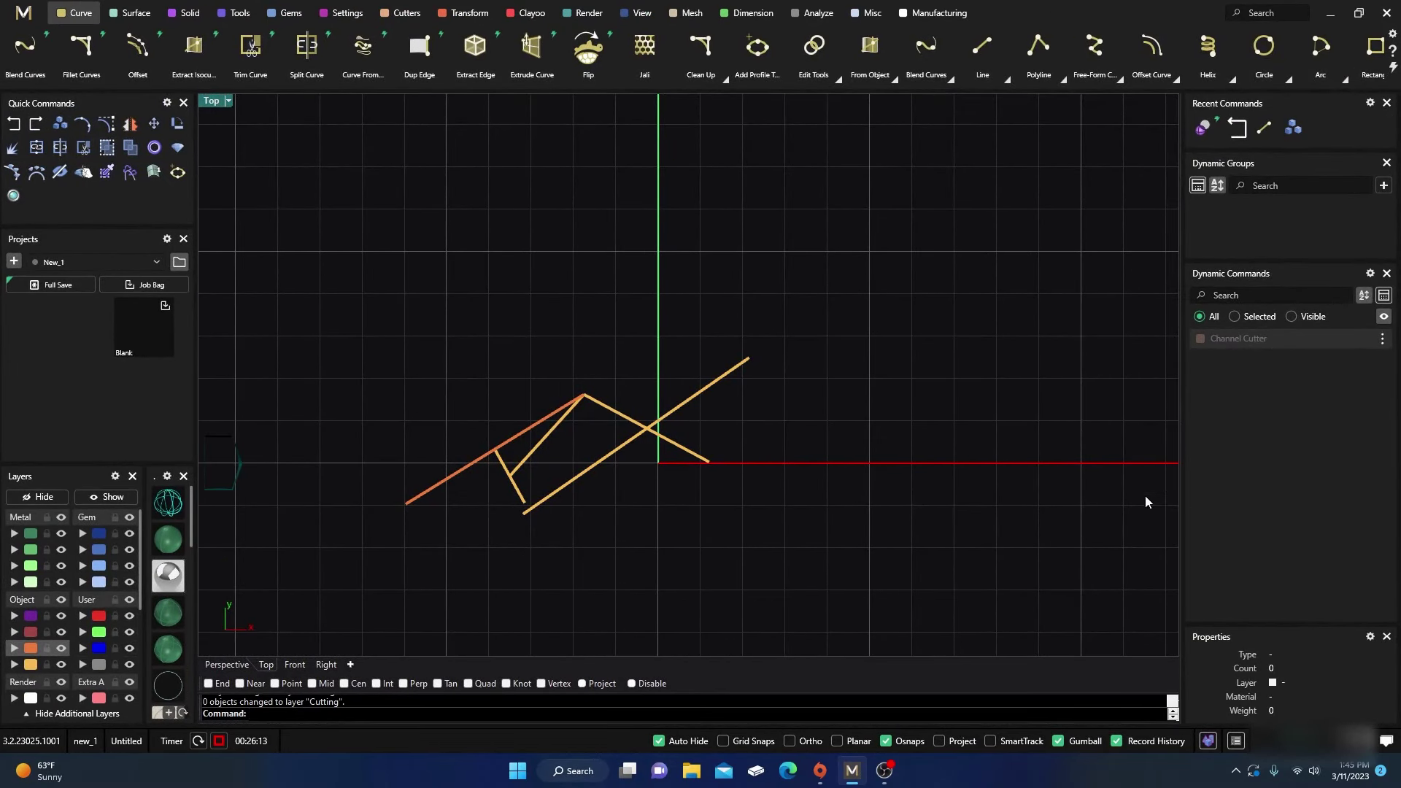
left_click(24, 13)
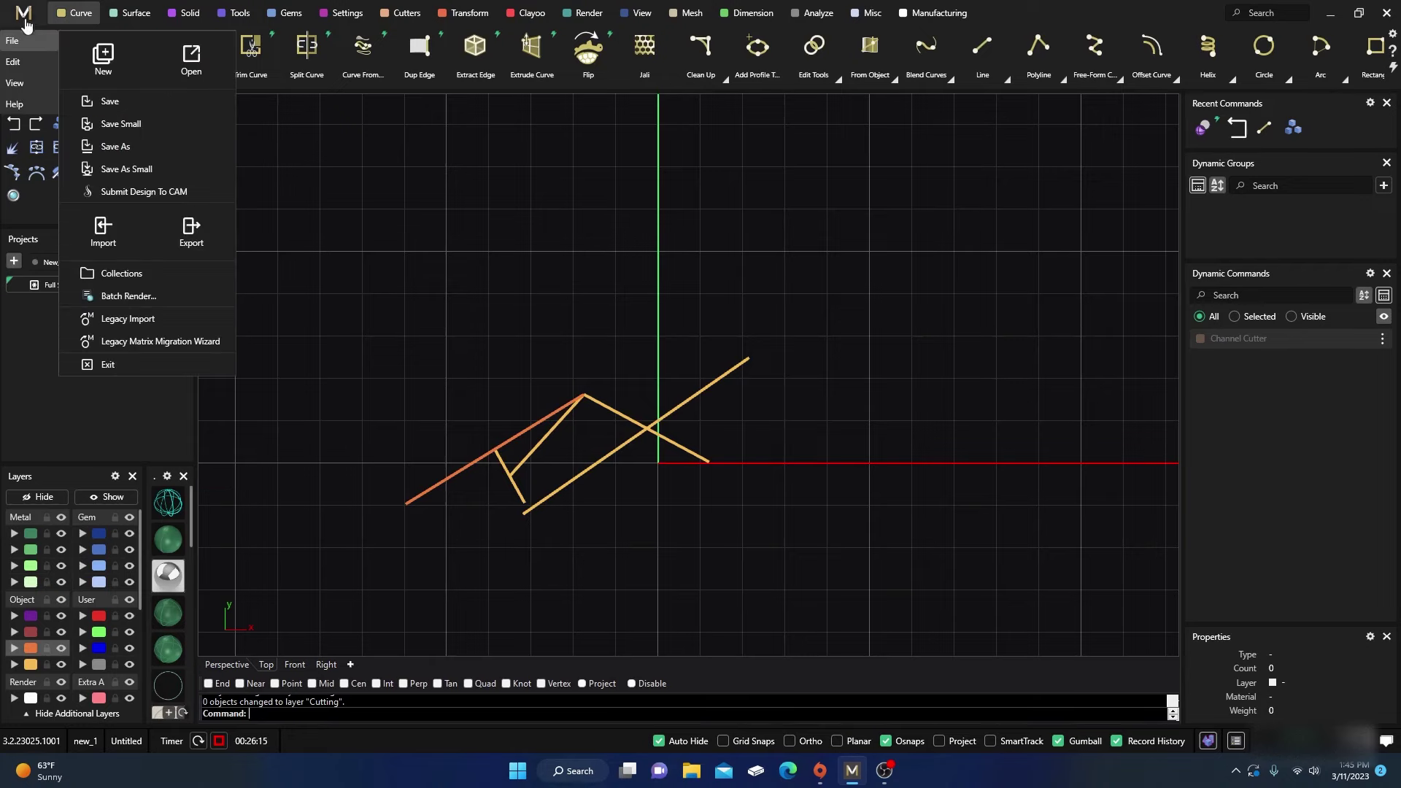
mouse_move(20, 89)
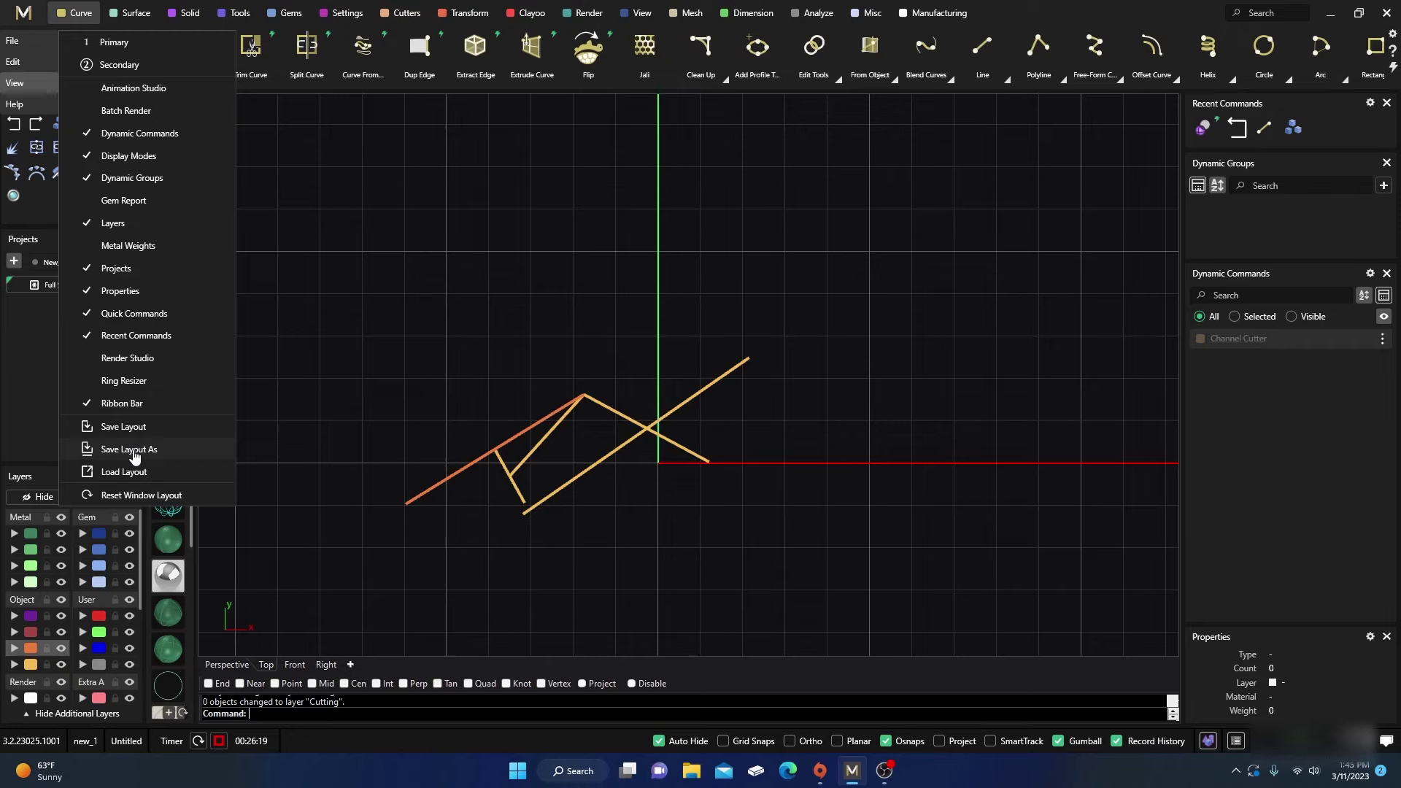
left_click(488, 219)
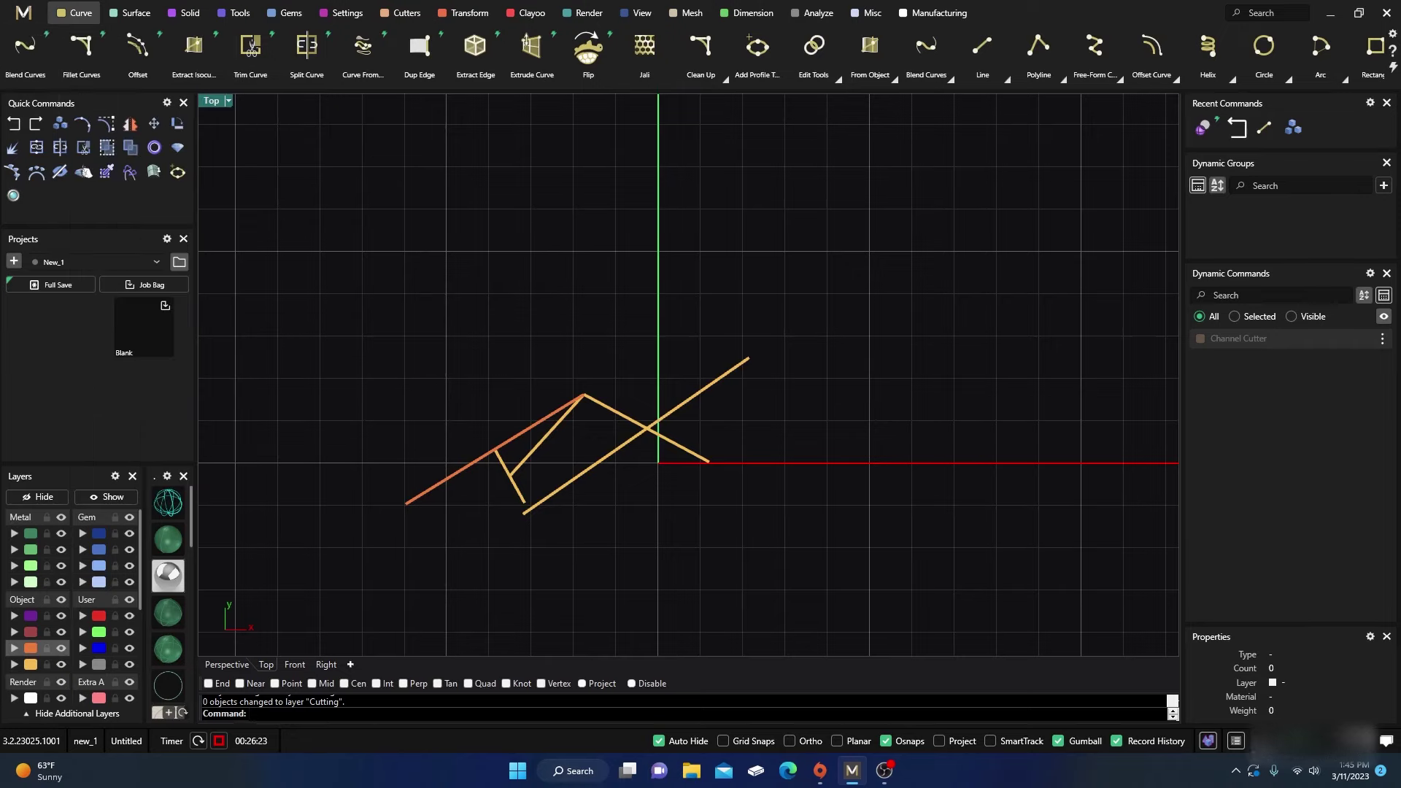
Reduce the interface scale and review the list of past notifications.
left_click(1267, 748)
left_click_drag(1269, 664, 1270, 675)
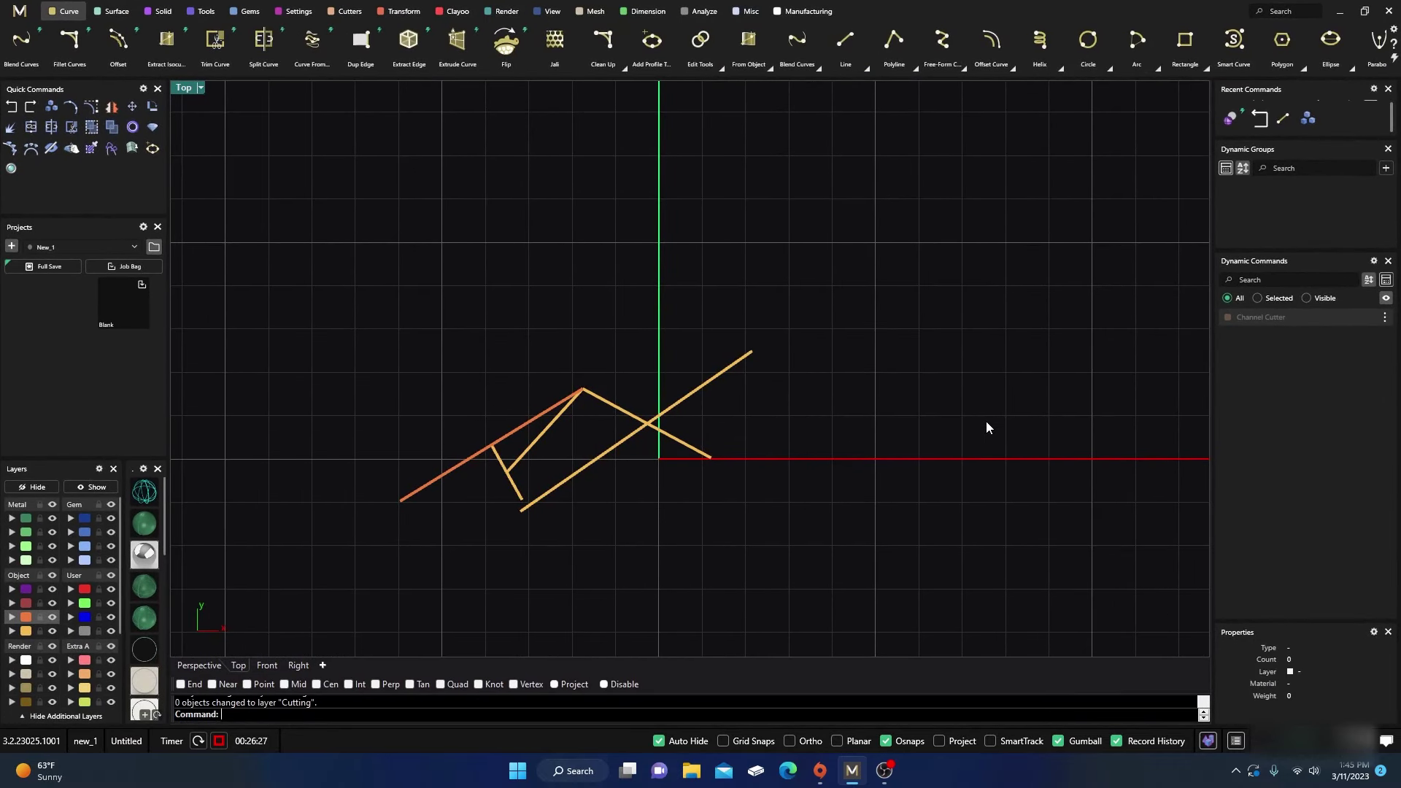
right_click_drag(985, 429, 964, 419)
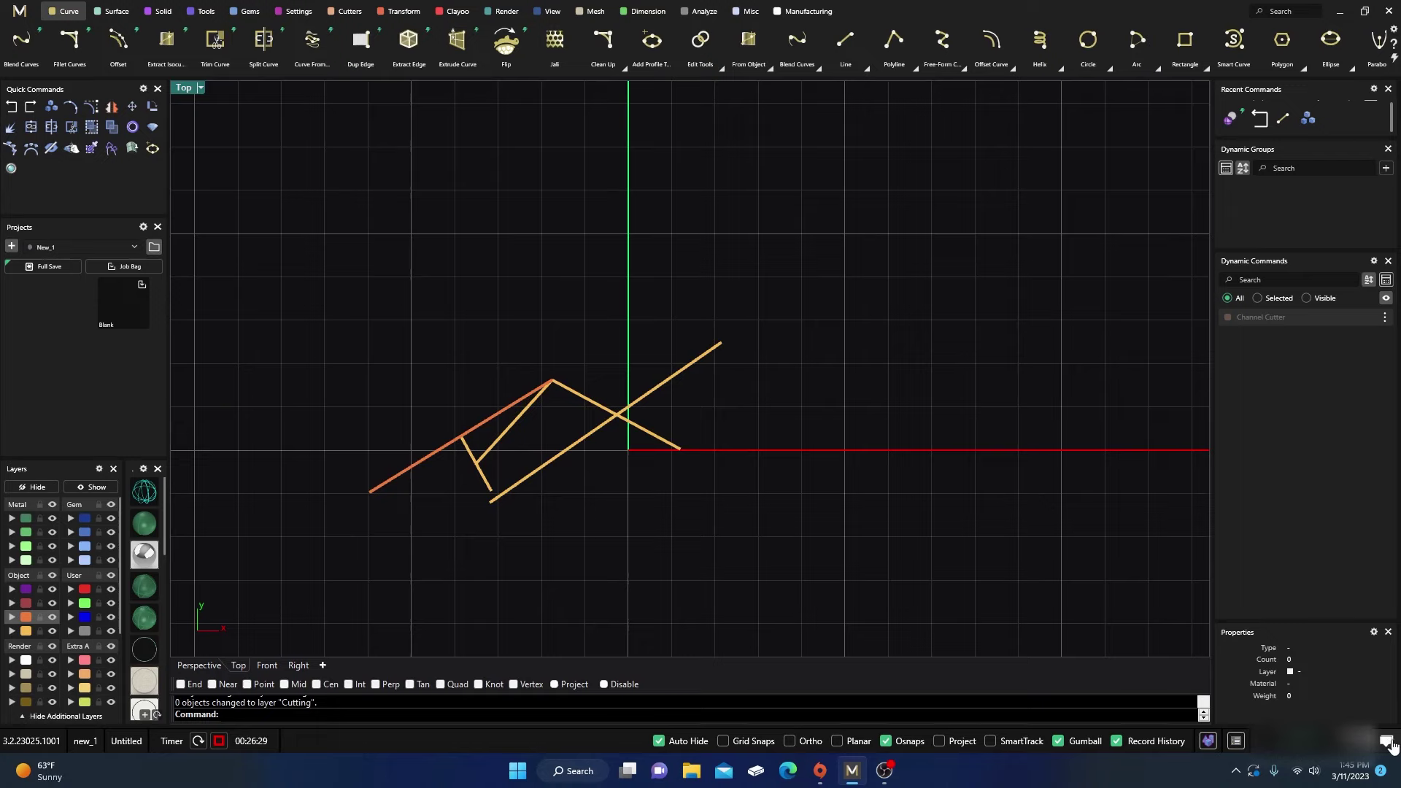
left_click(1385, 742)
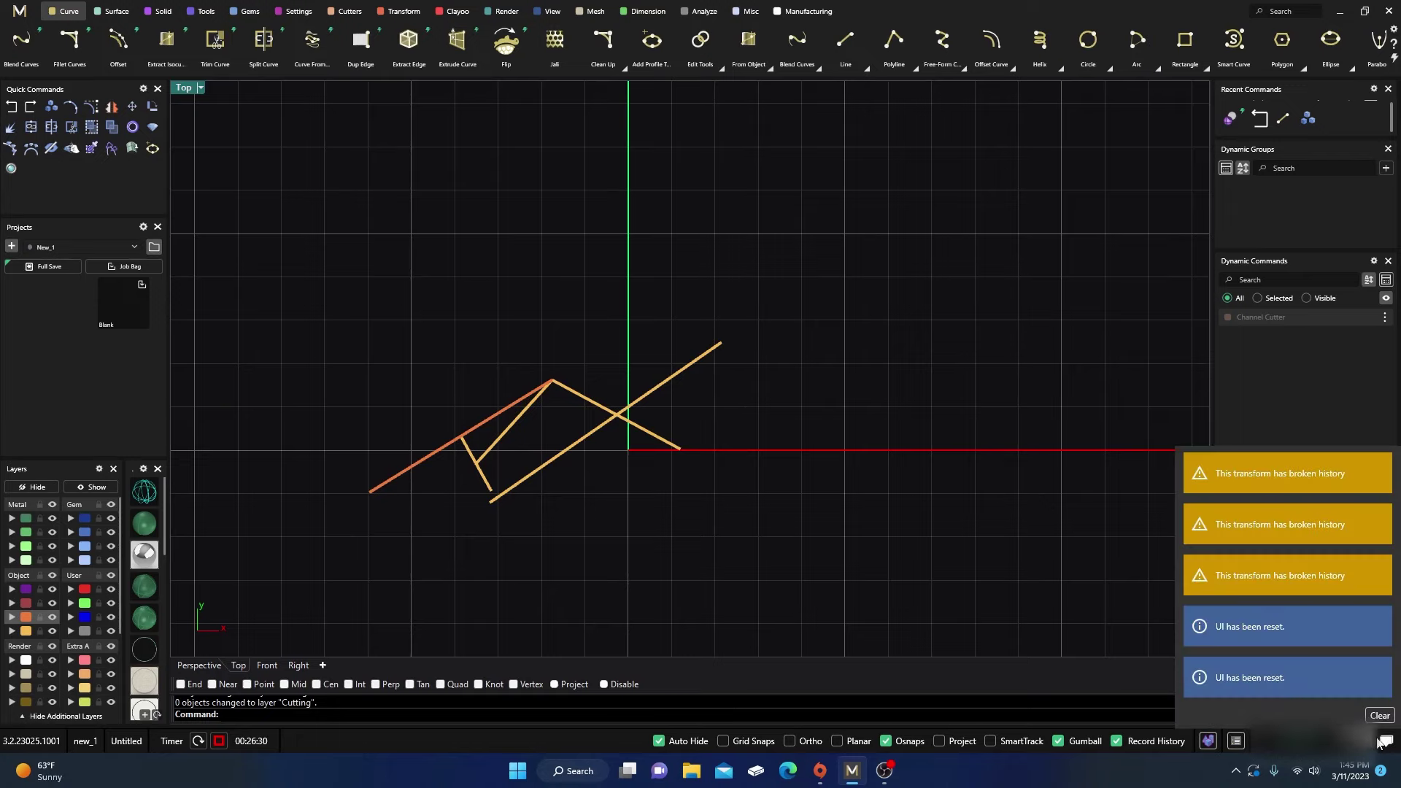
left_click(1095, 540)
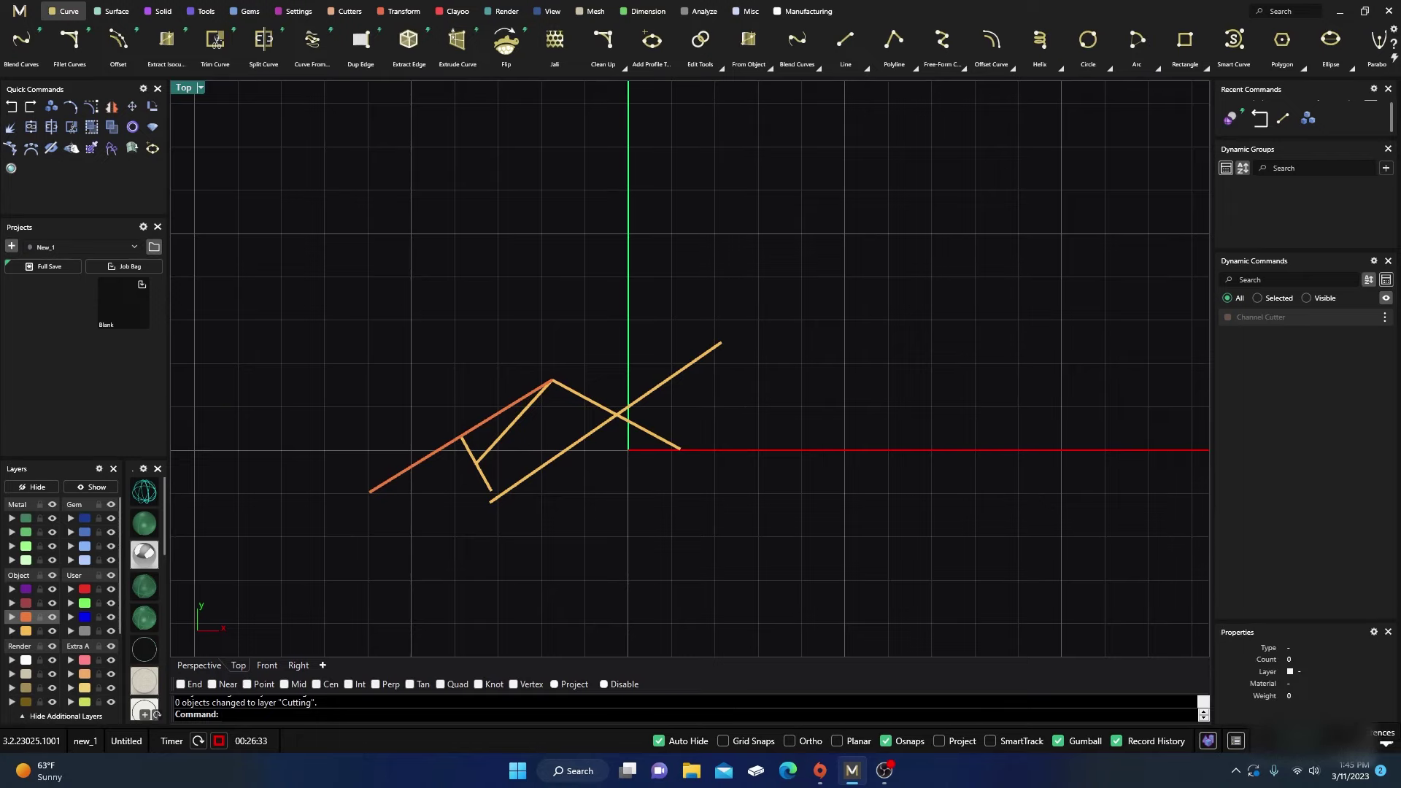
Review the User Interface preferences, such as icon sizes, window layout and font size, and close them without changes.
left_click(1366, 741)
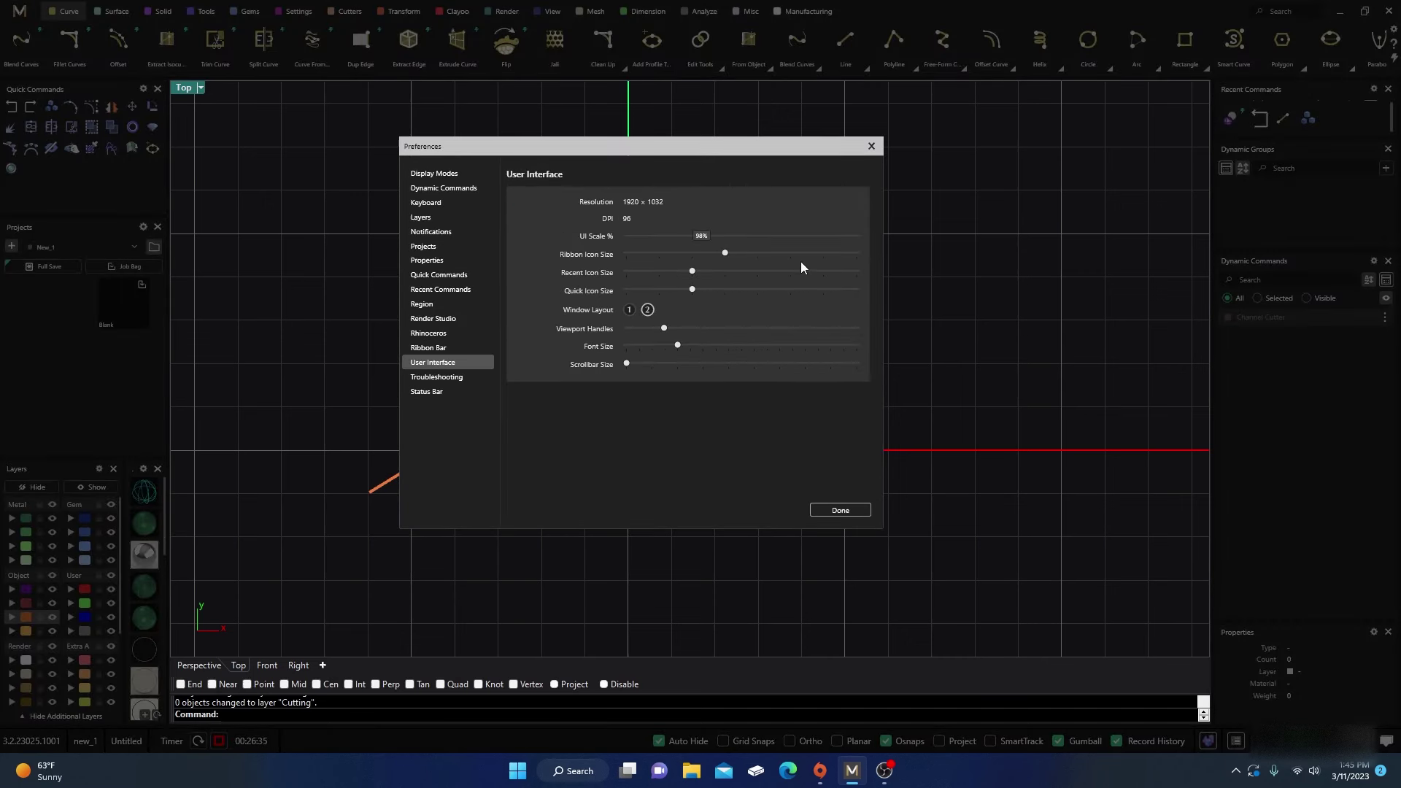
left_click(871, 146)
scroll(729, 375, "down", 2)
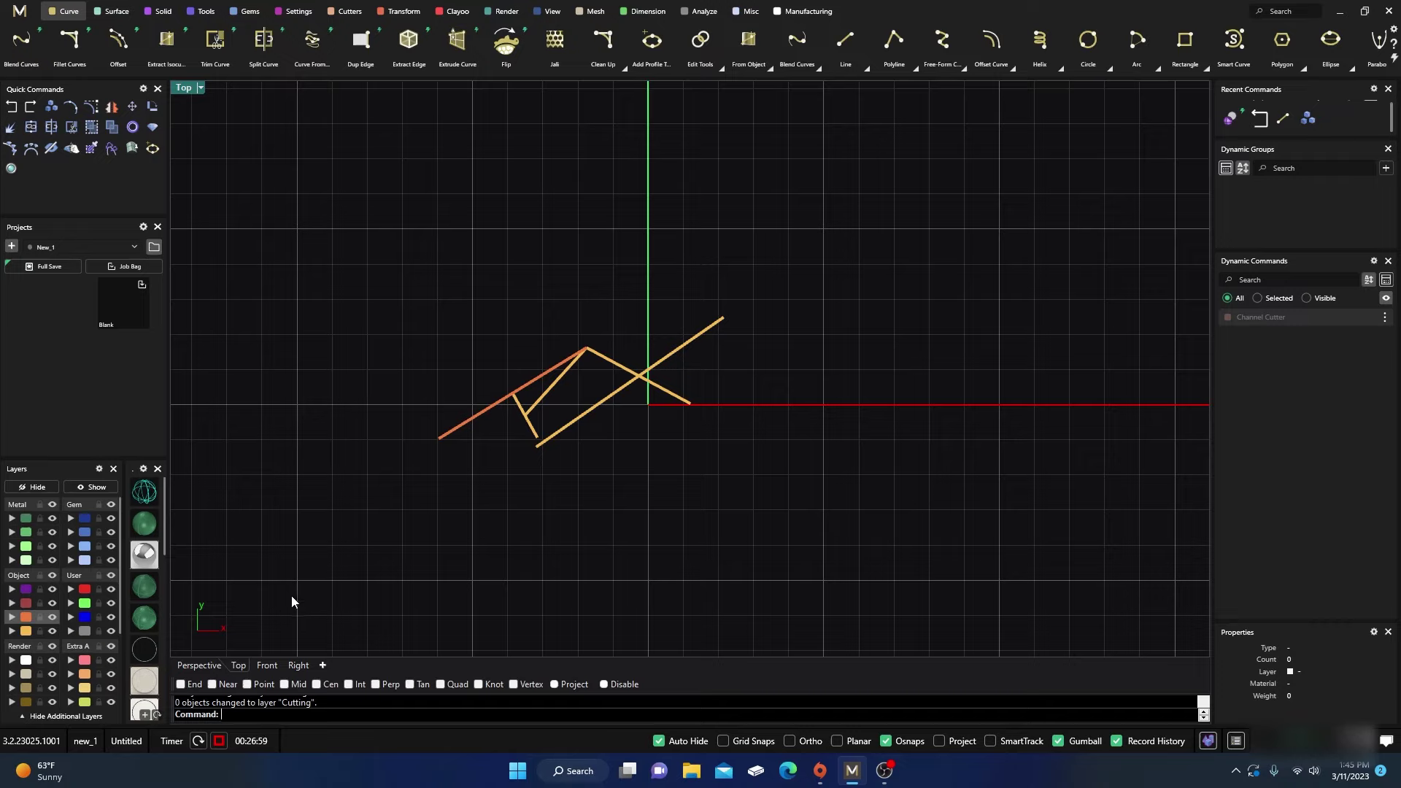
Run CommandHistory and read through the session's commands from the latest back to the earliest and forward again.
type("CommandHistory")
key("Return")
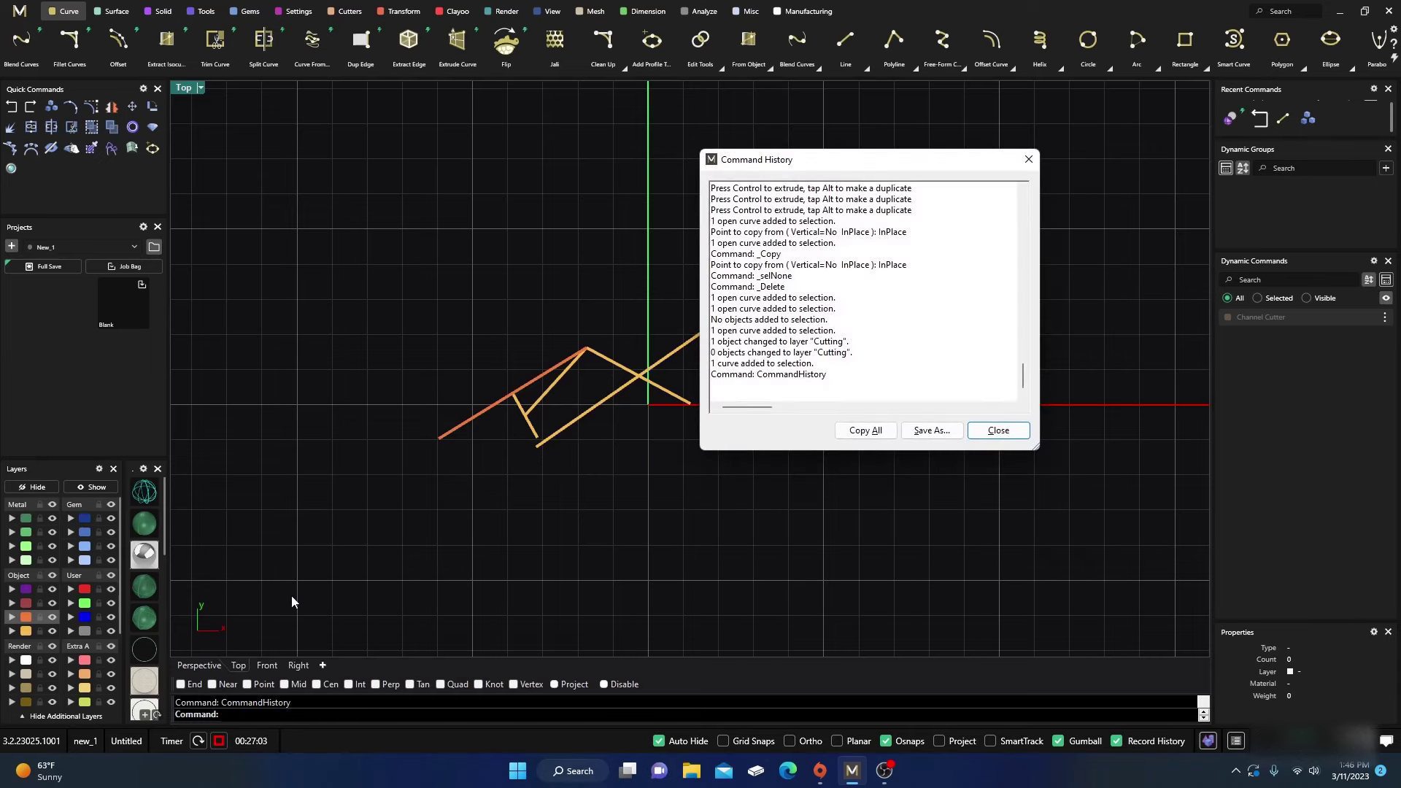
left_click_drag(879, 161, 958, 143)
scroll(899, 273, "up", 10)
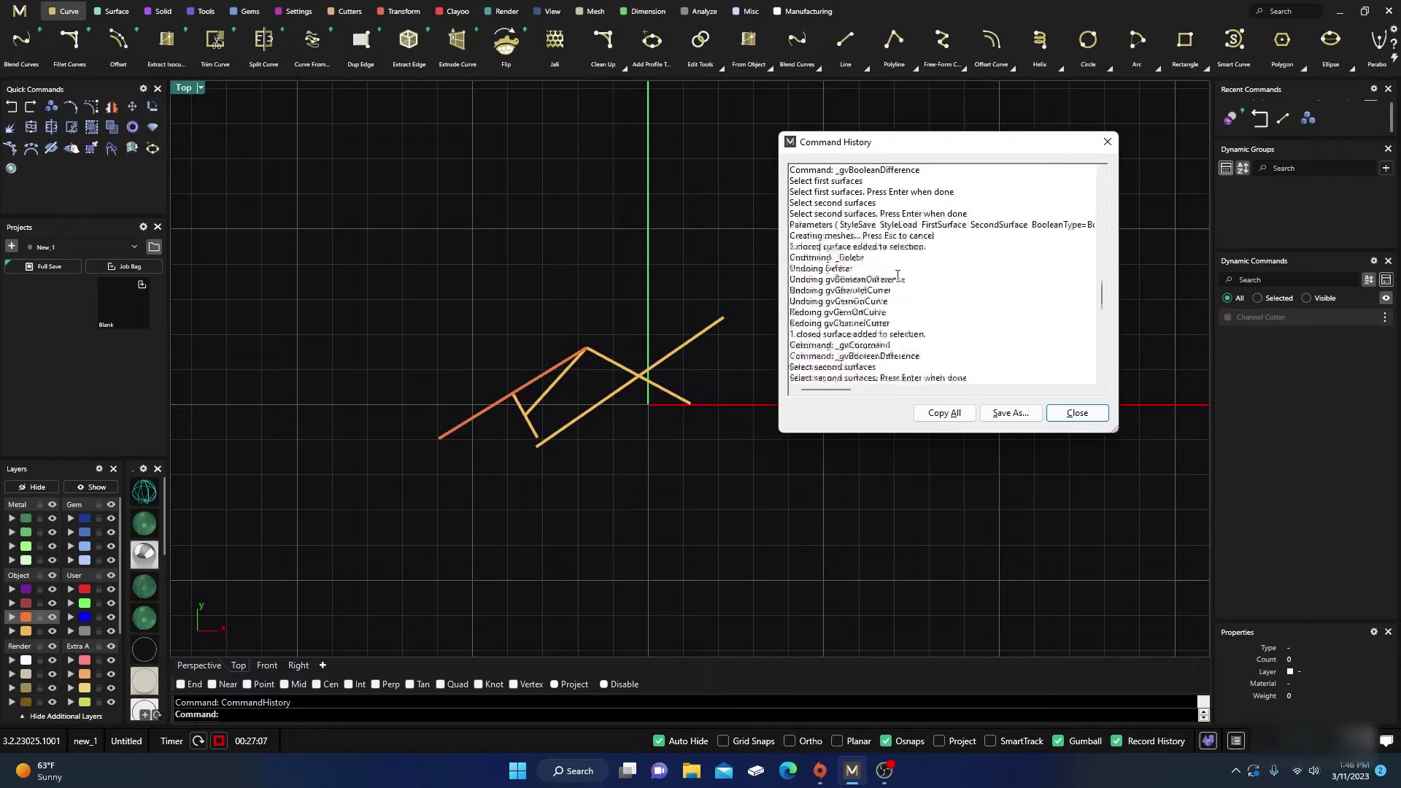
scroll(897, 275, "up", 10)
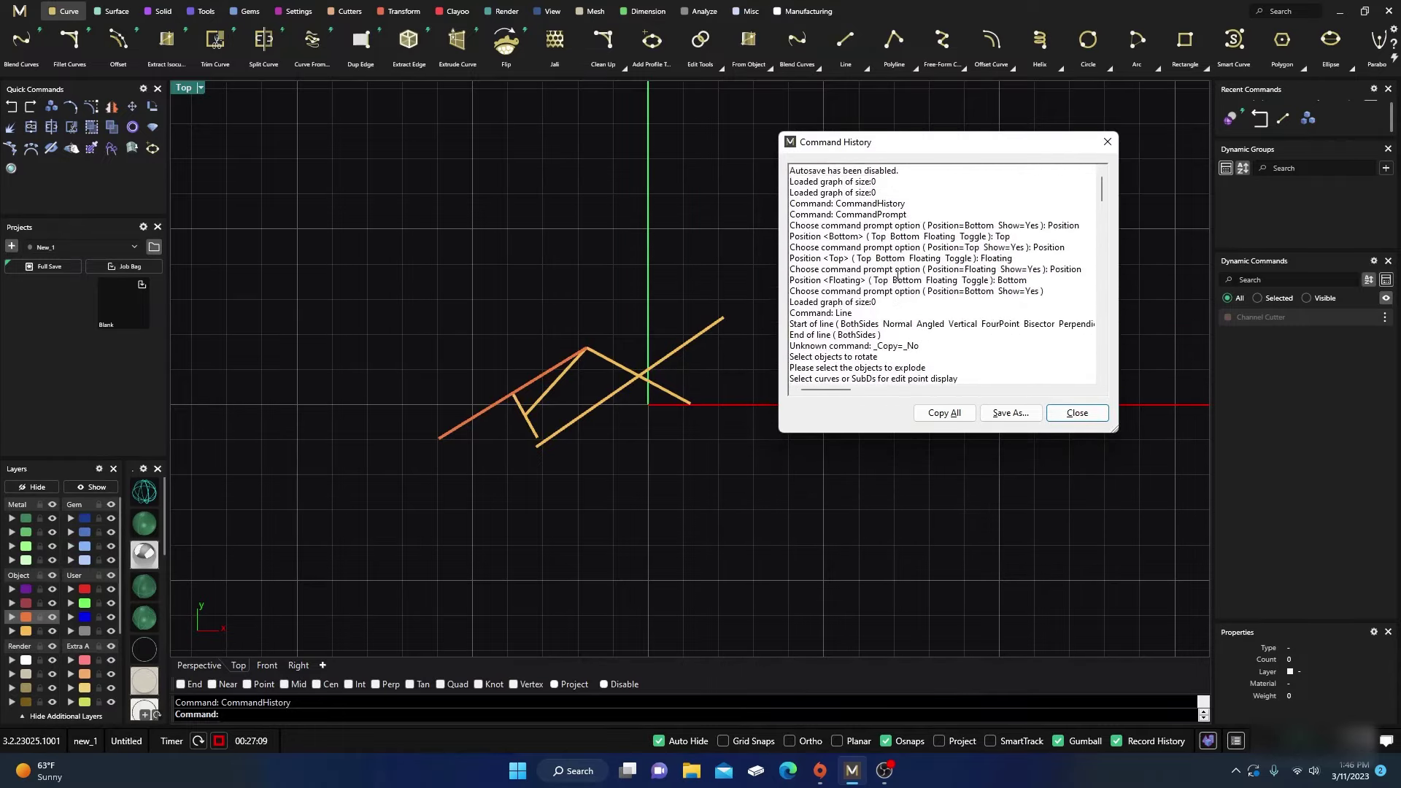
scroll(898, 275, "down", 20)
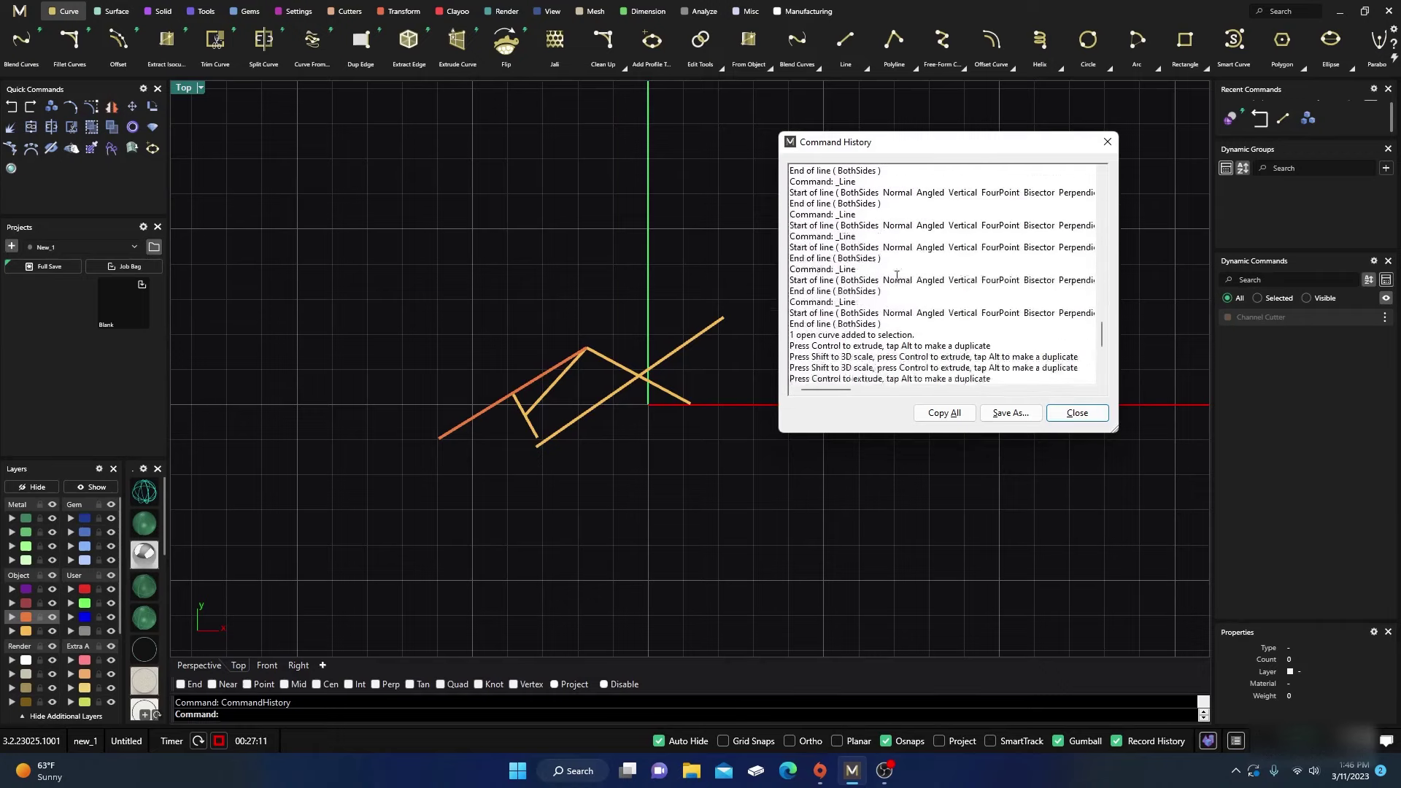
scroll(897, 276, "down", 5)
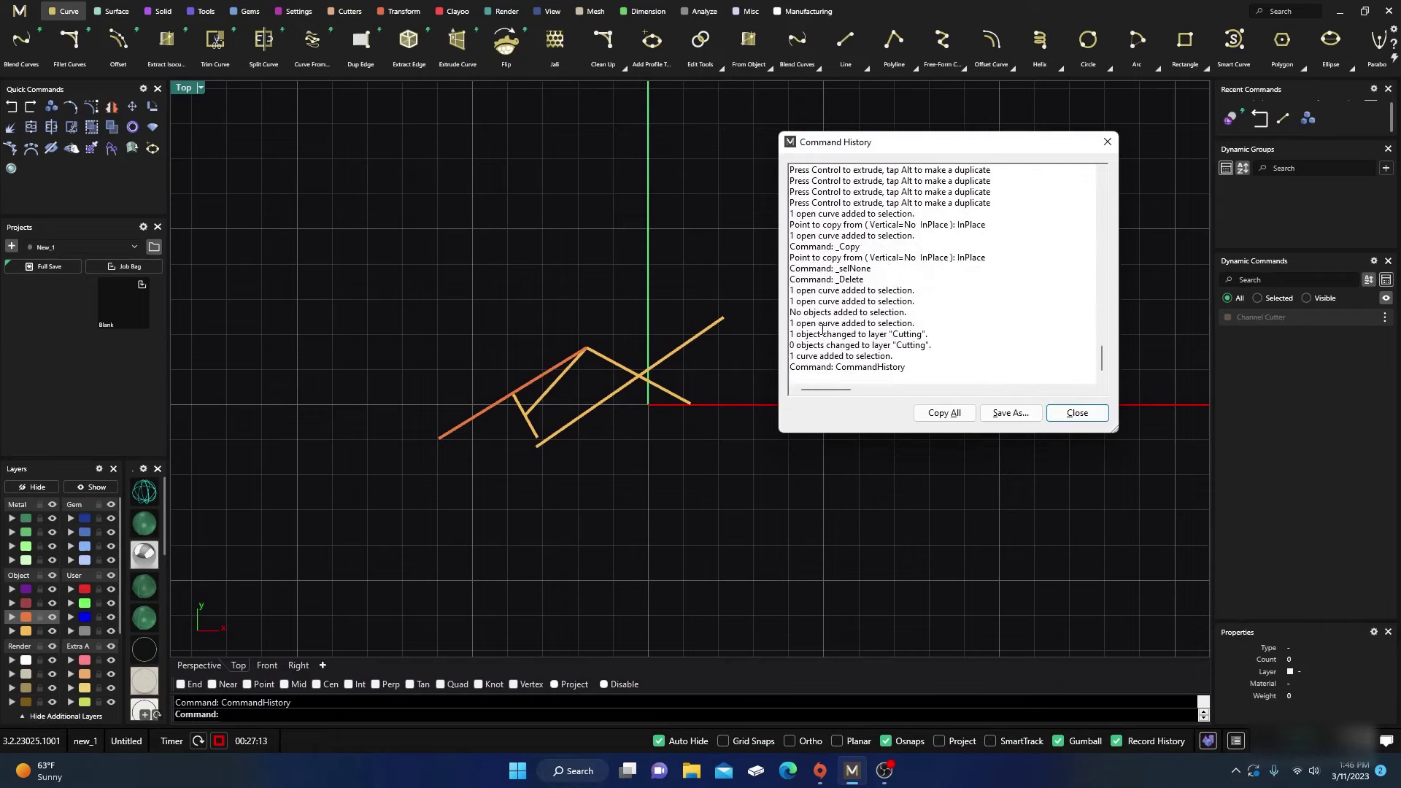
Copy the _Delete command name from the Command History and close the history window.
left_click_drag(871, 280, 836, 280)
right_click(853, 283)
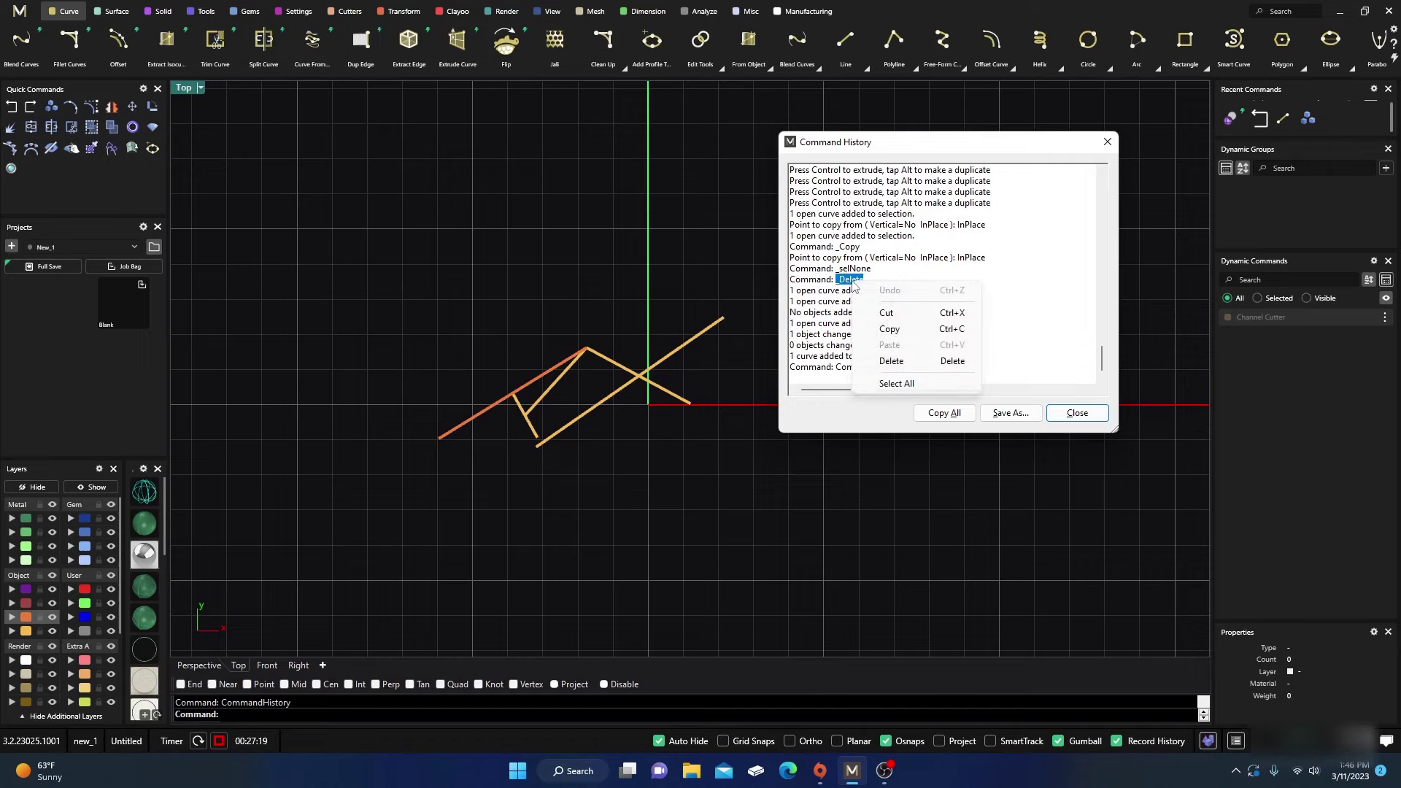
left_click(896, 329)
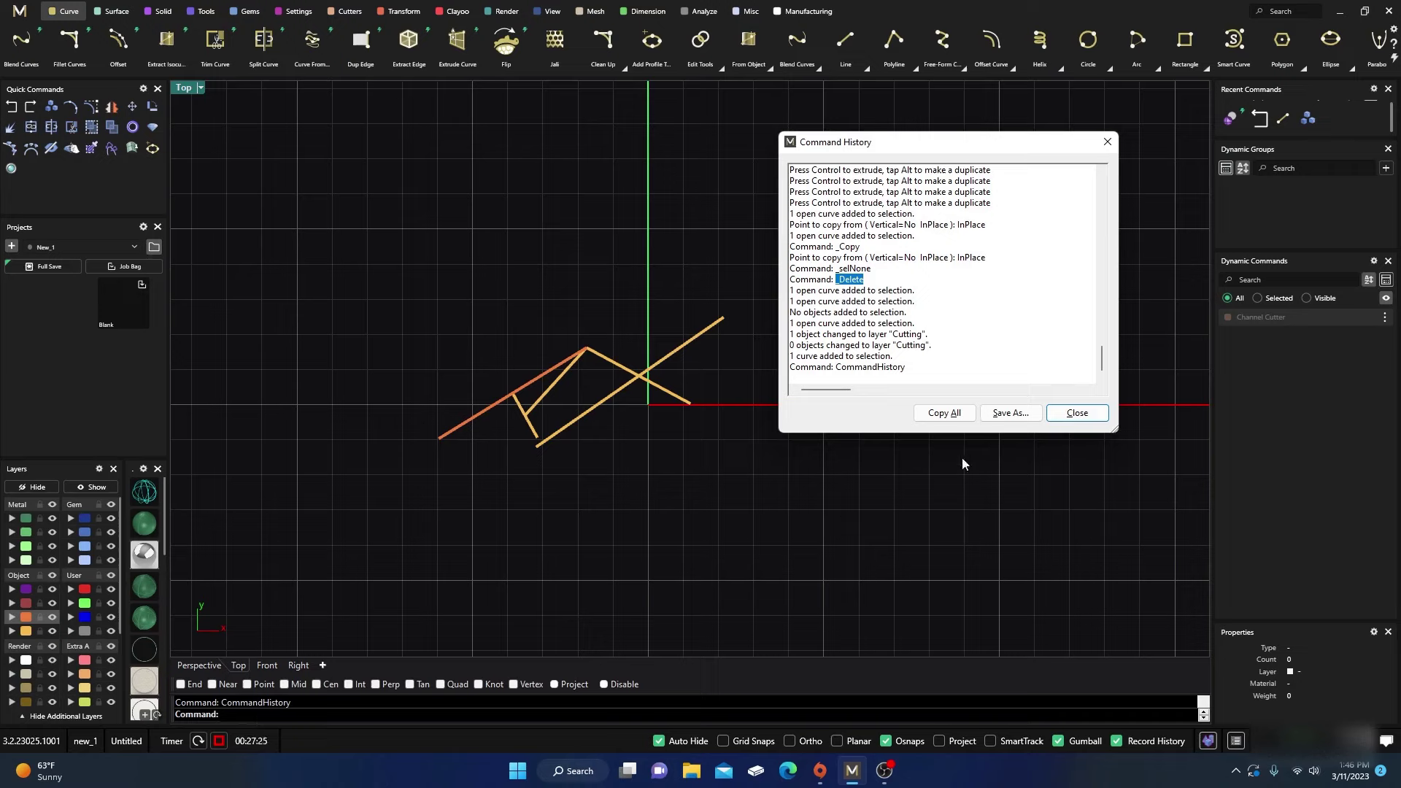
left_click(1072, 414)
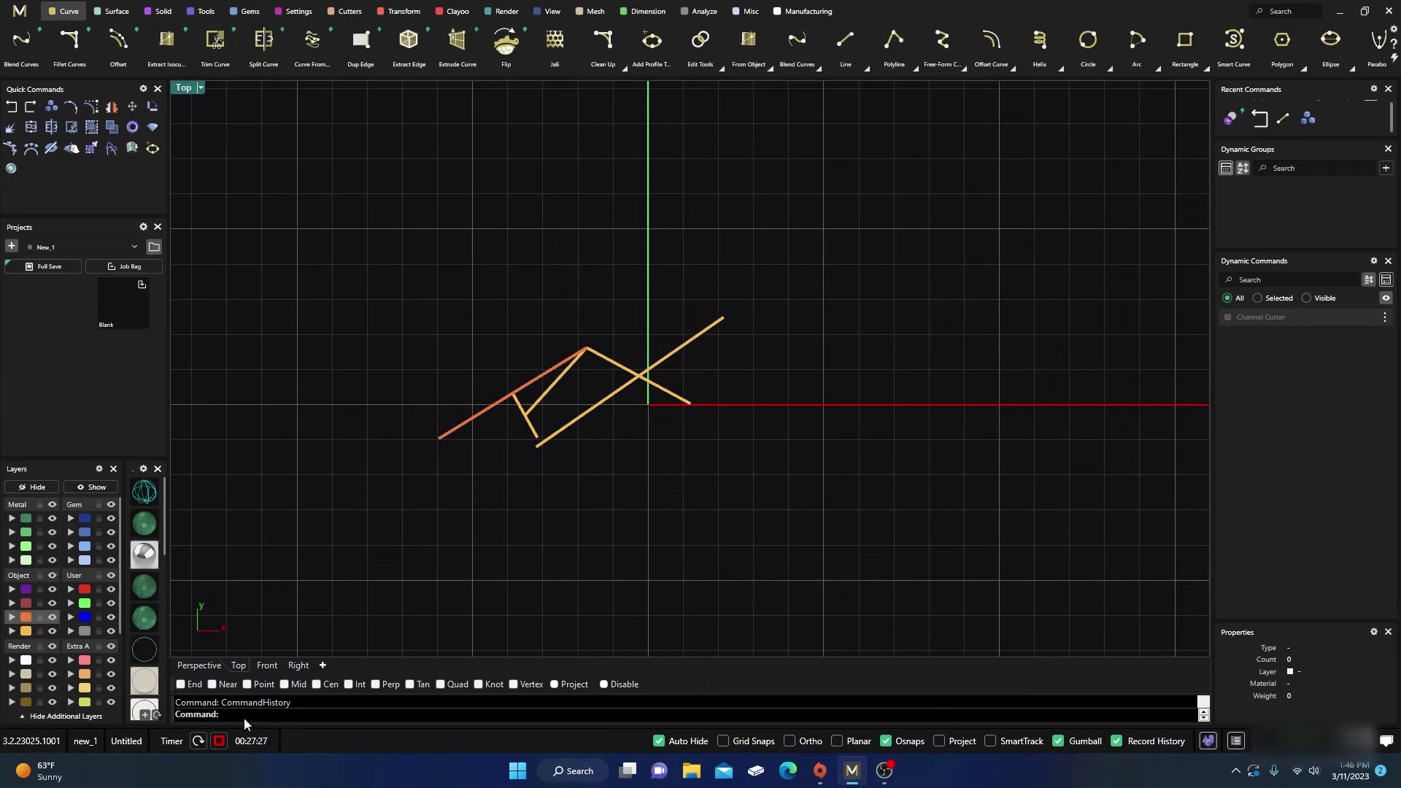
Rerun the Line command from the command line's recent commands and draw a gently rising line in the upper-right quadrant.
right_click(236, 715)
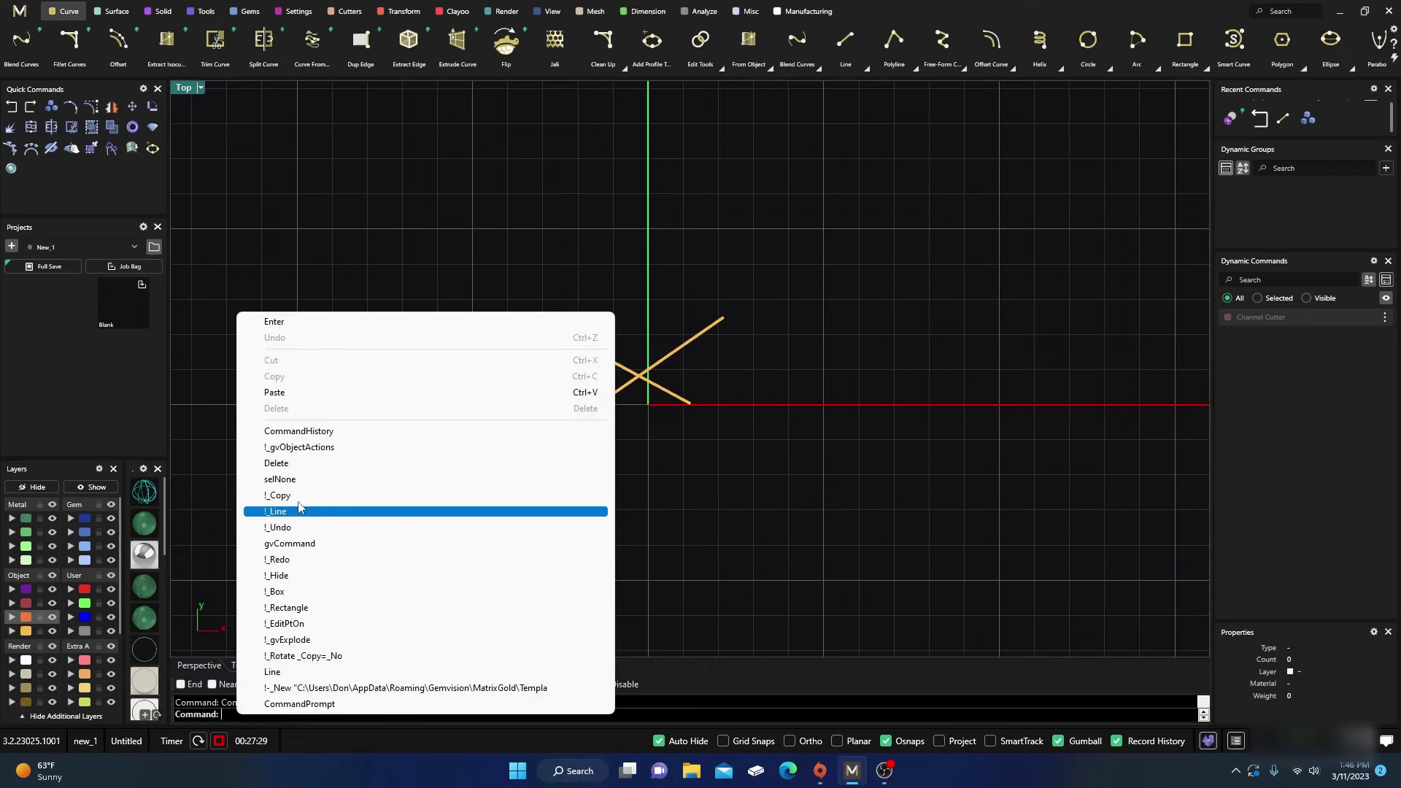
left_click(278, 511)
left_click(706, 250)
left_click(875, 213)
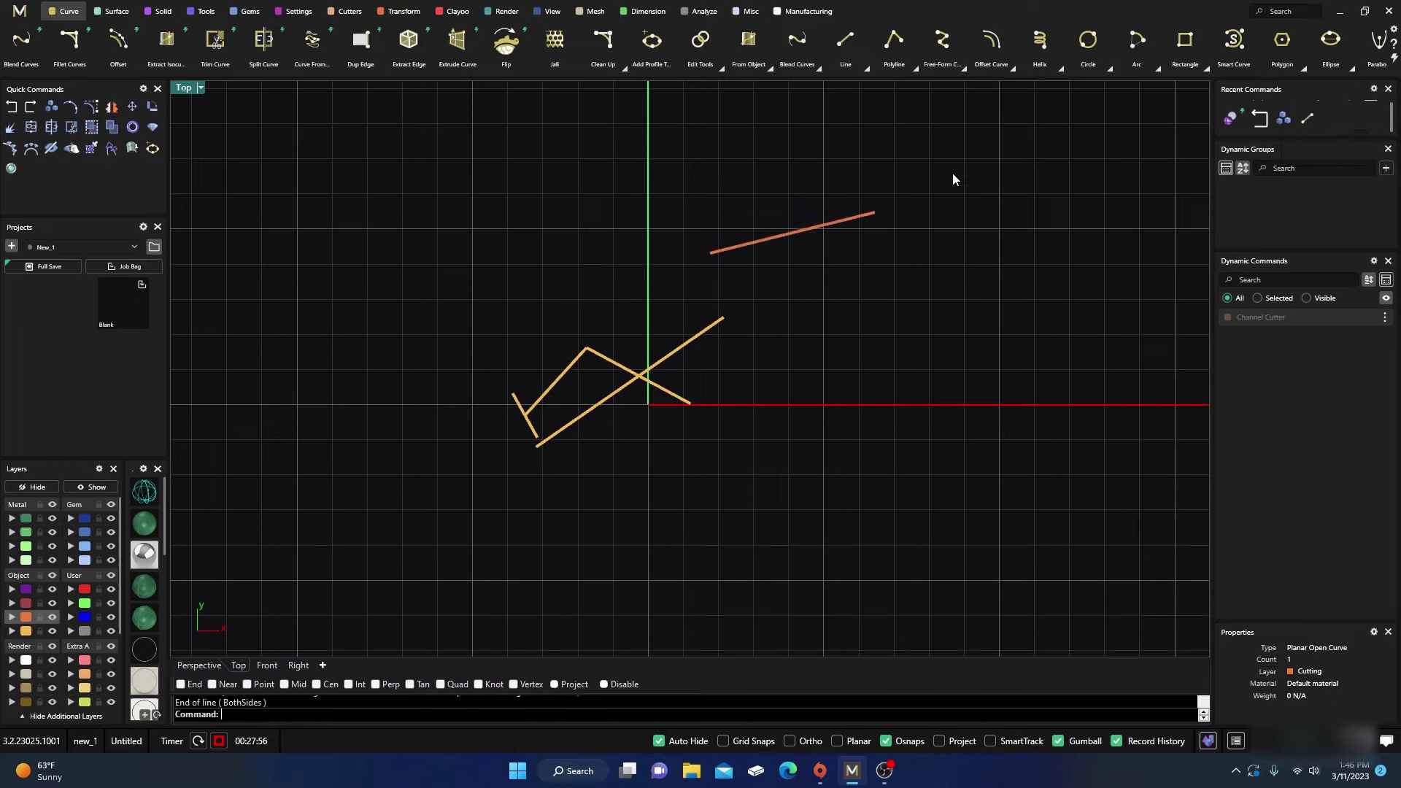
Draw a large circle enclosing the new line, with its center above the line's left end.
left_click(1077, 60)
left_click(713, 184)
left_click(799, 336)
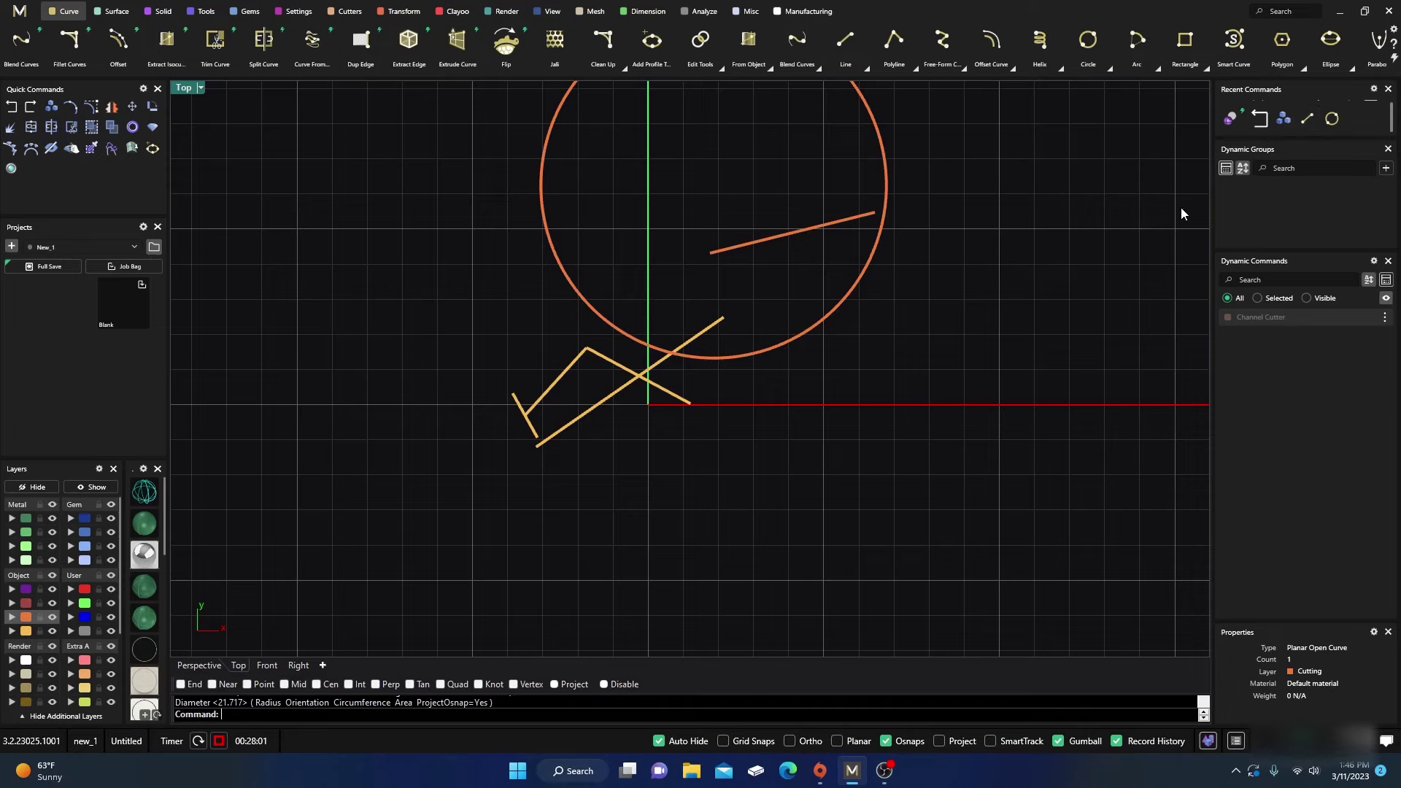
scroll(571, 479, "down", 5)
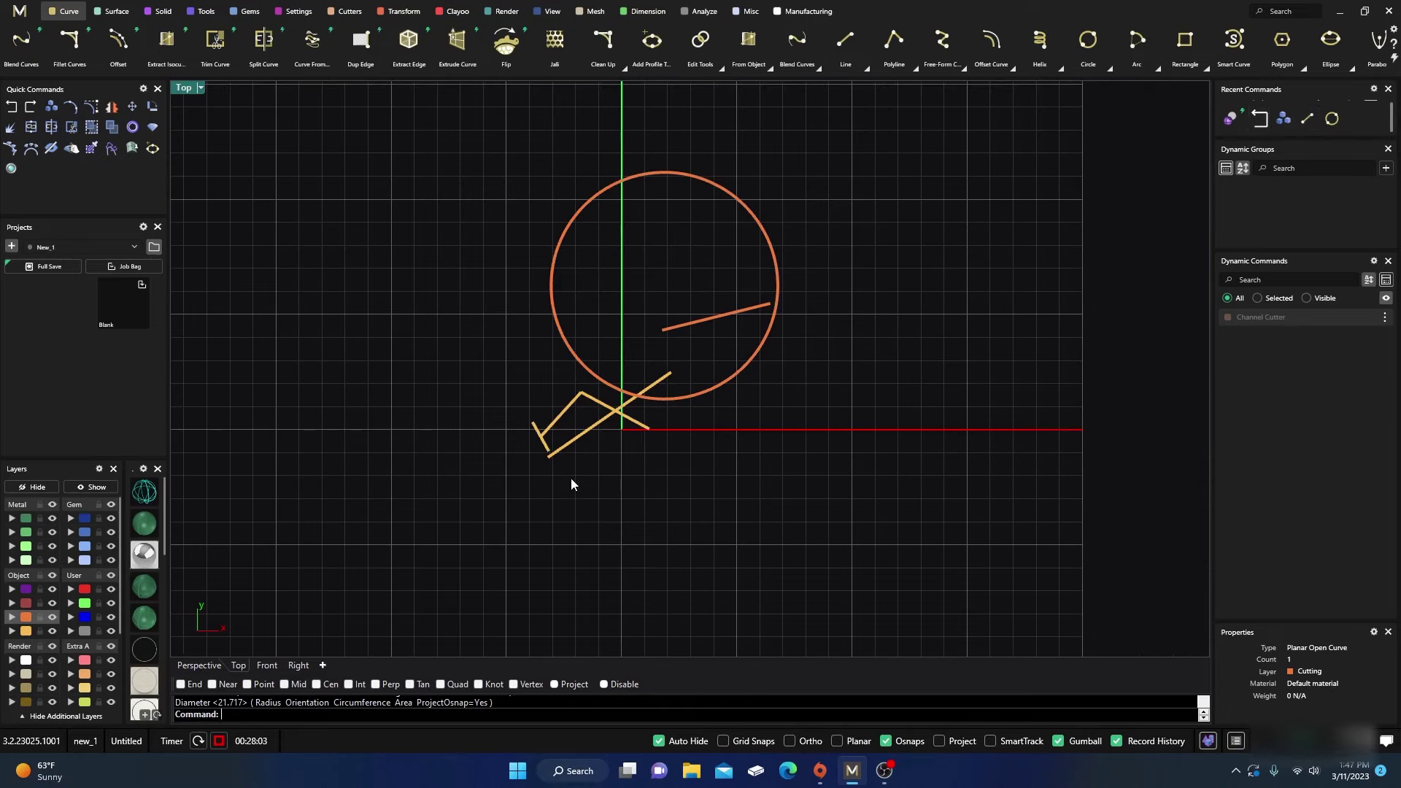
scroll(623, 323, "up", 4)
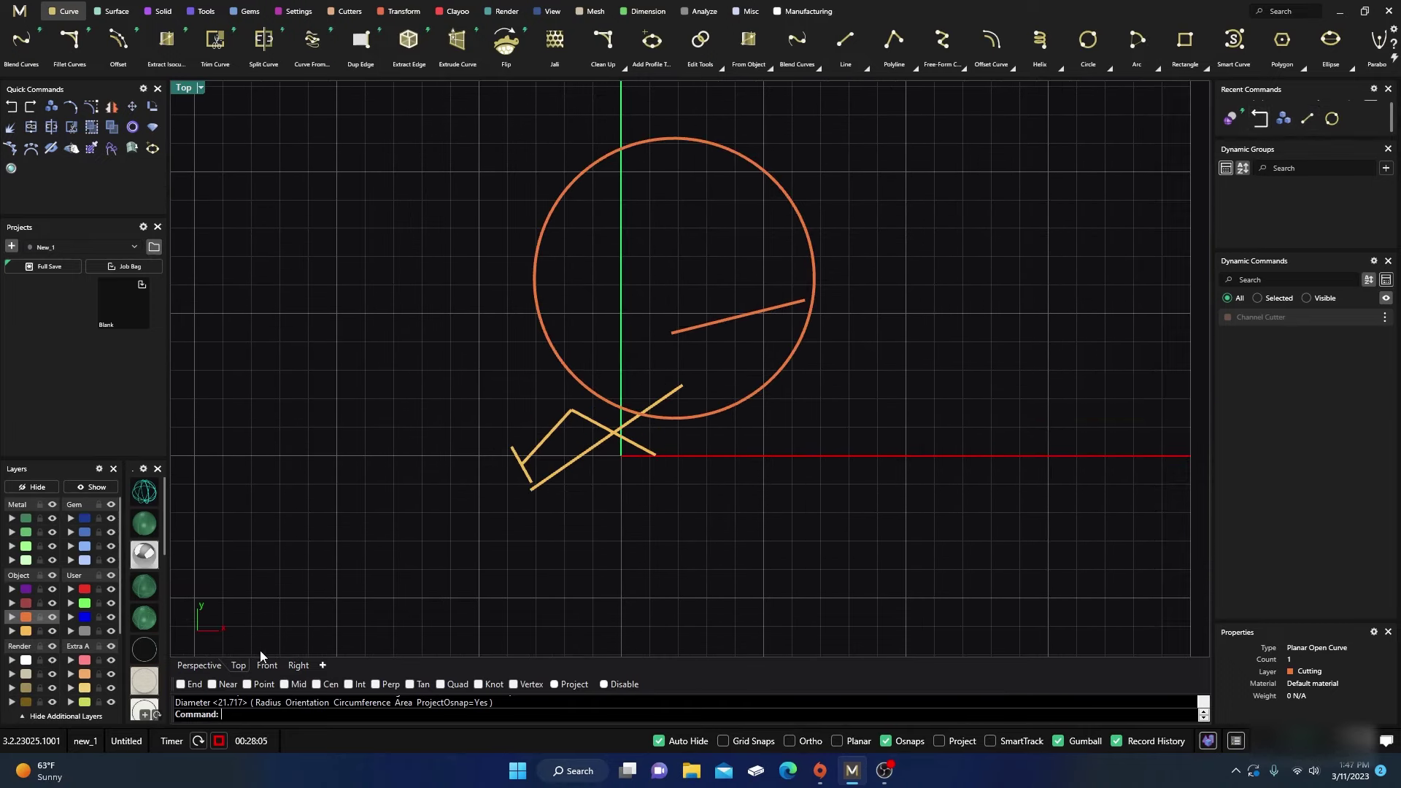
Reopen the Command History from the command line's recent commands, check its latest entries, and close it.
right_click(232, 715)
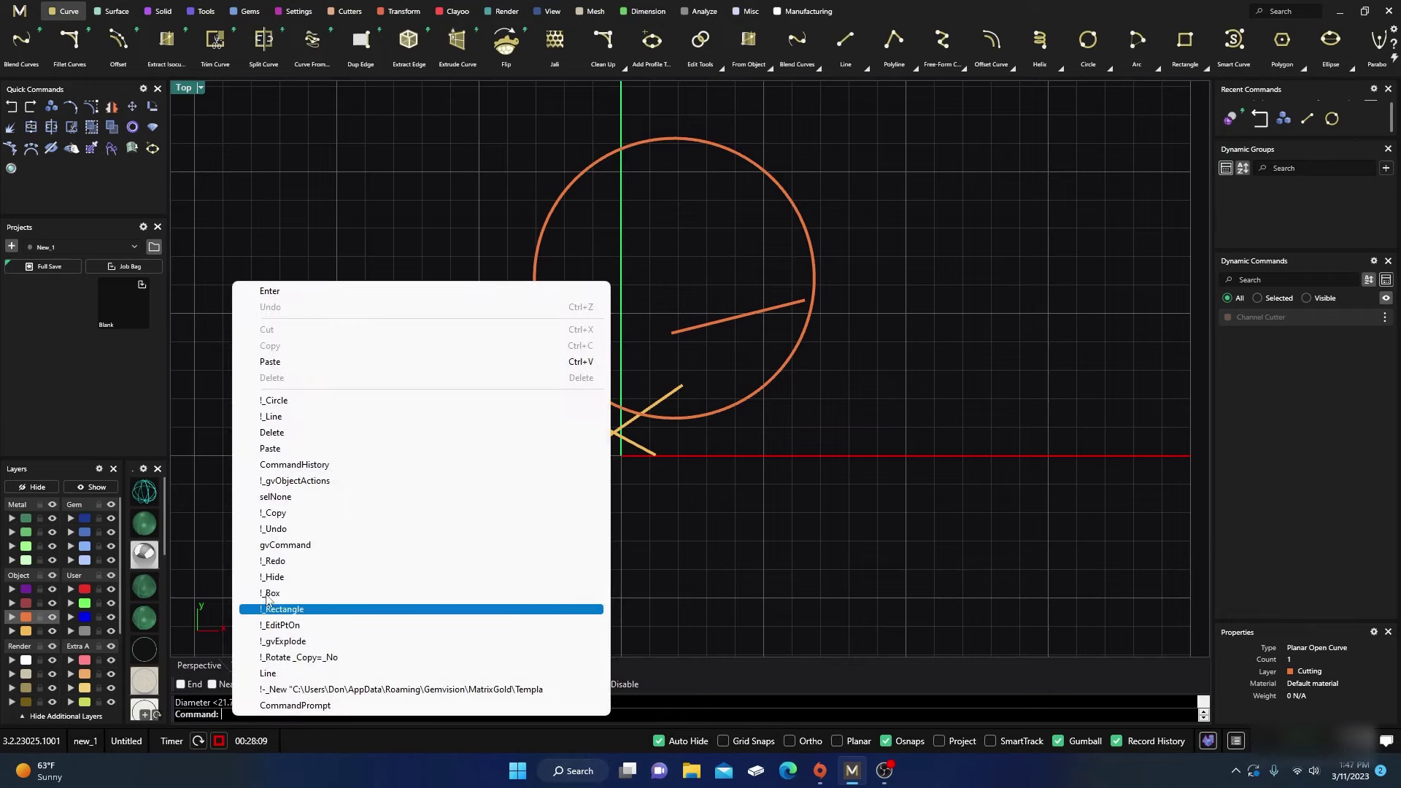
left_click(291, 465)
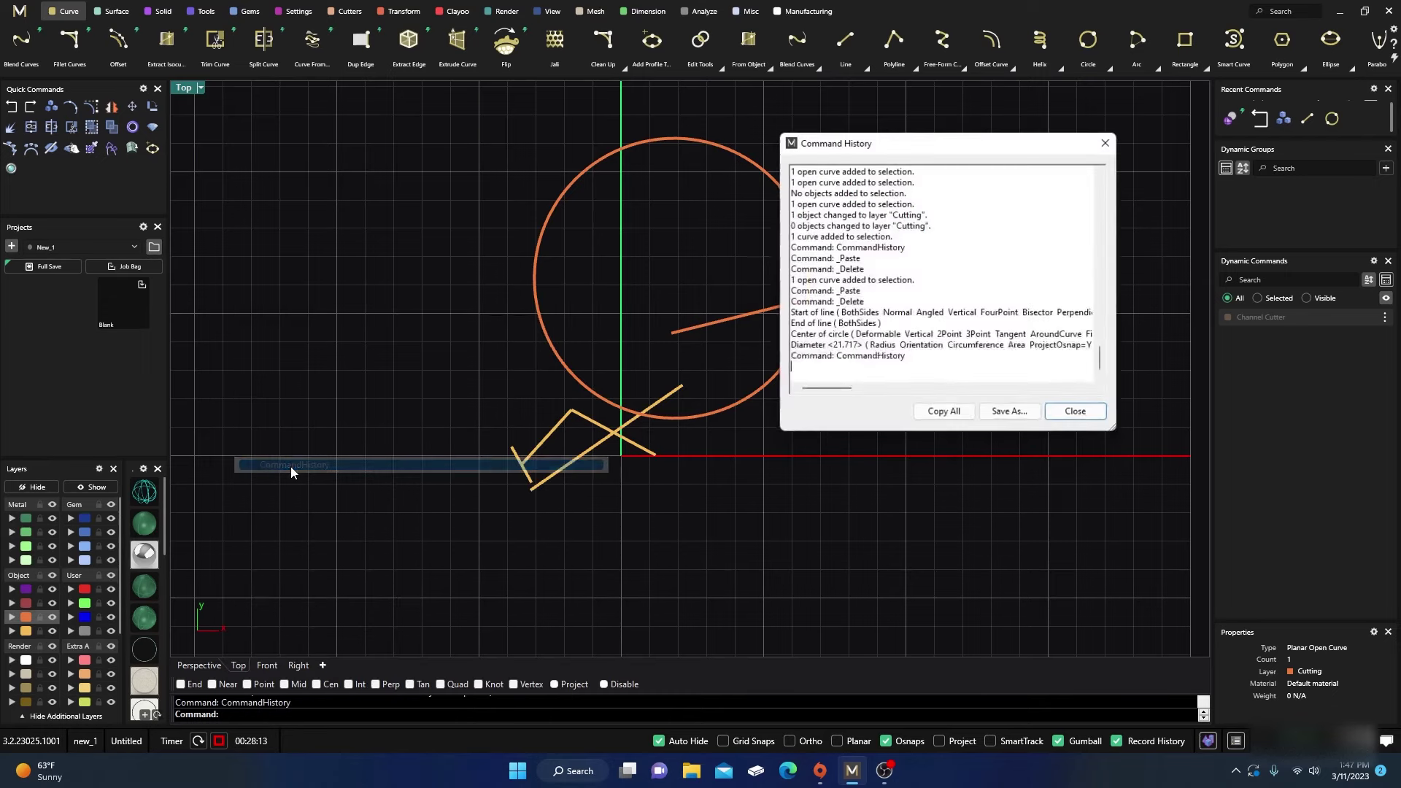
left_click(1106, 148)
Rerun the Hide command from the command line's recent commands and hide the large circle.
right_click(246, 717)
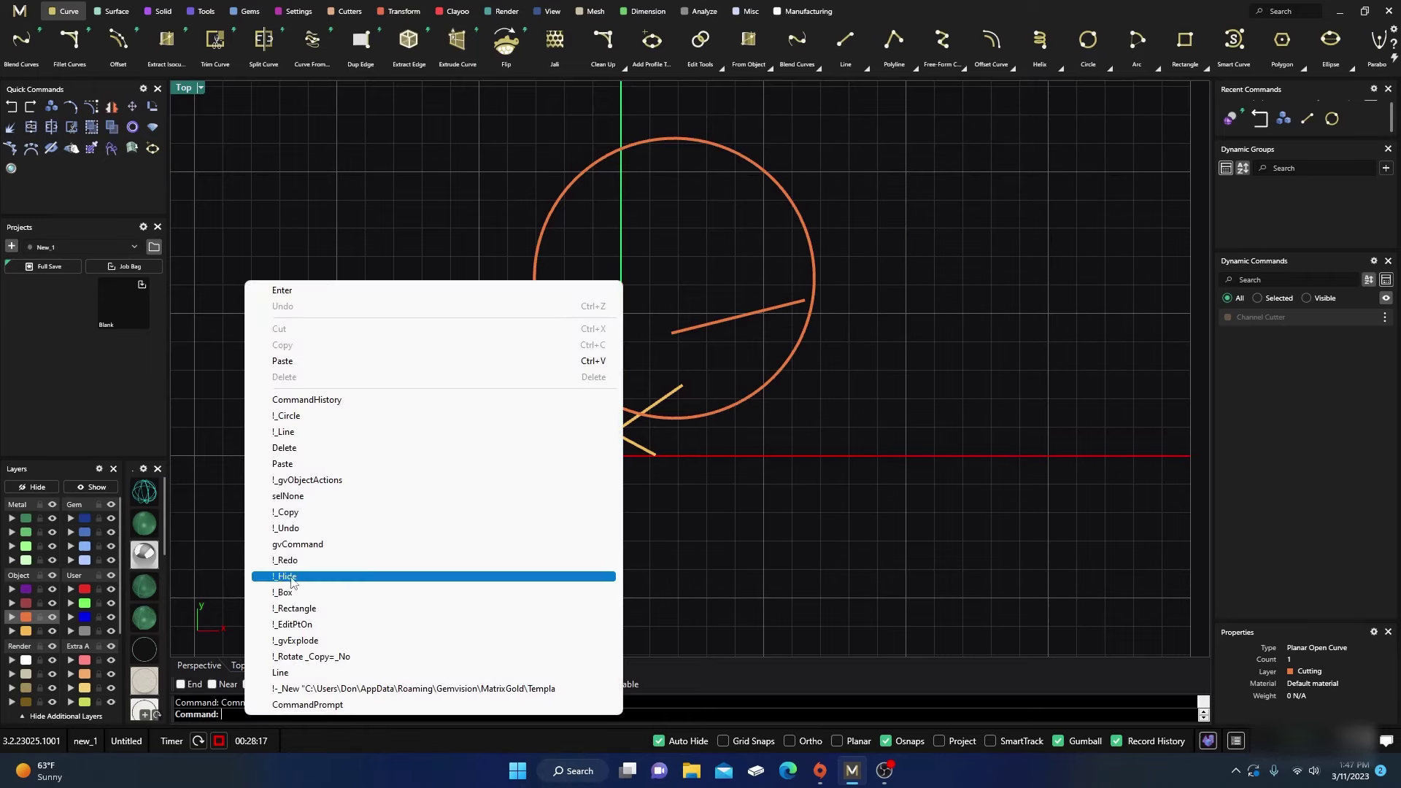
left_click(297, 576)
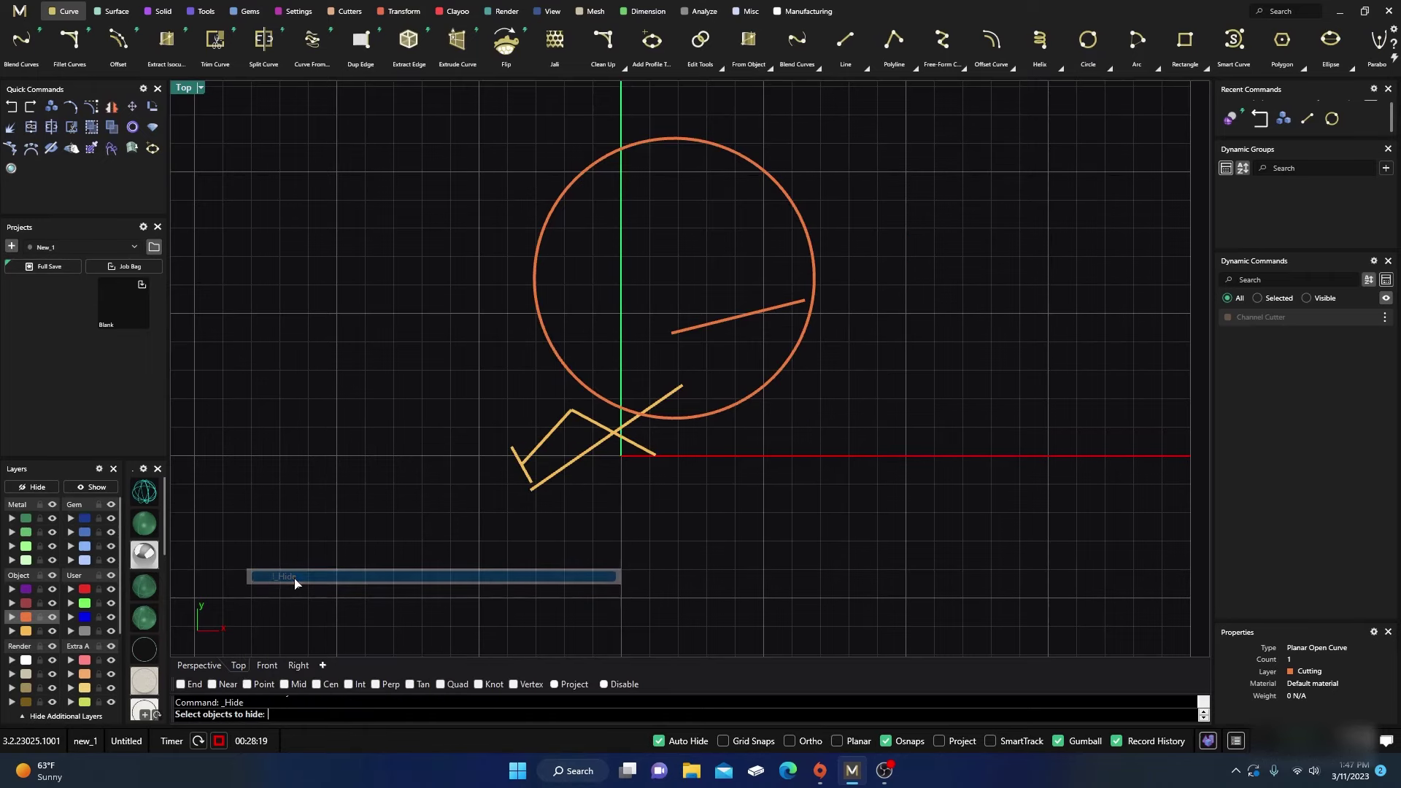
left_click(570, 381)
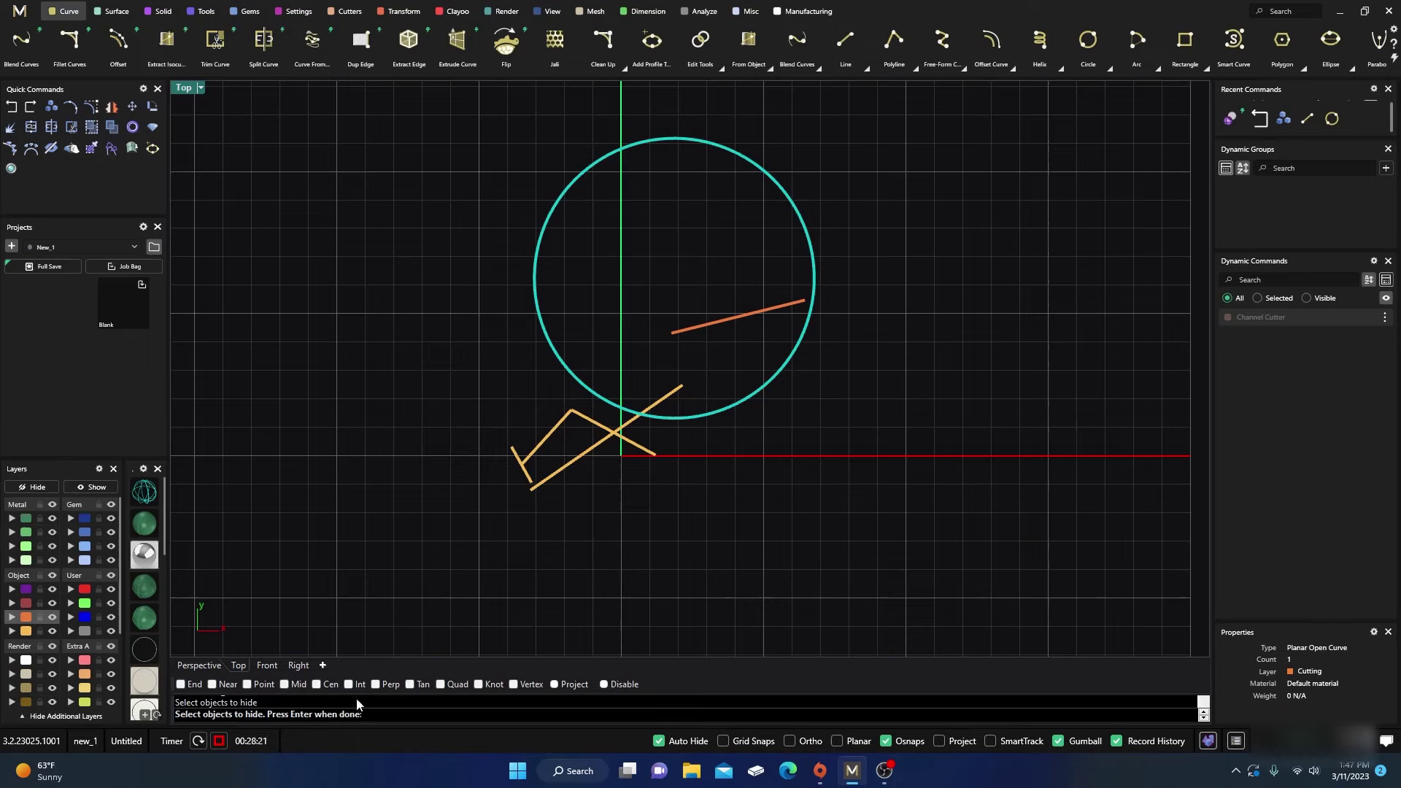
key("Return")
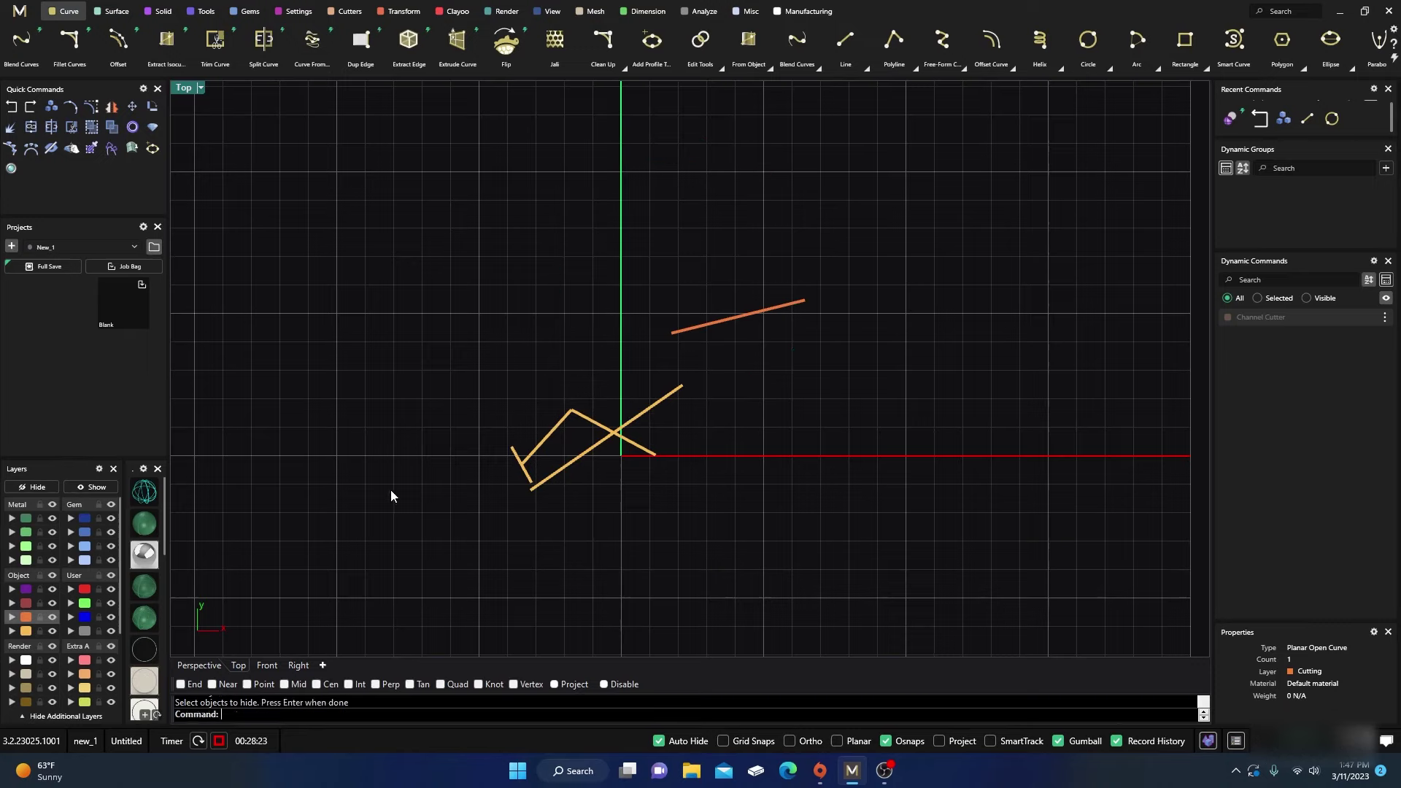
Rerun Line from the command line's recent commands and draw a gently rising line across the green Y axis, above the existing lines.
right_click(248, 715)
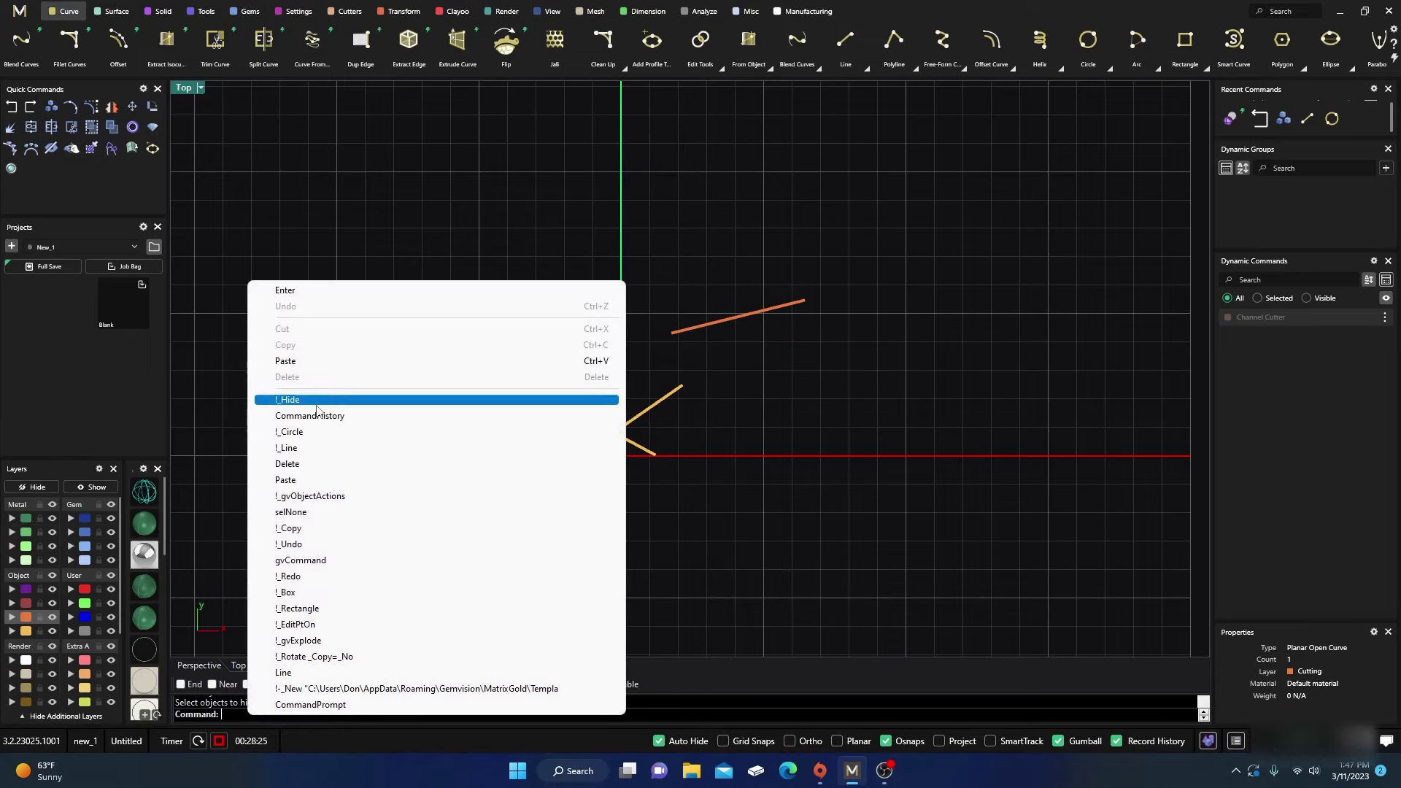
left_click(288, 447)
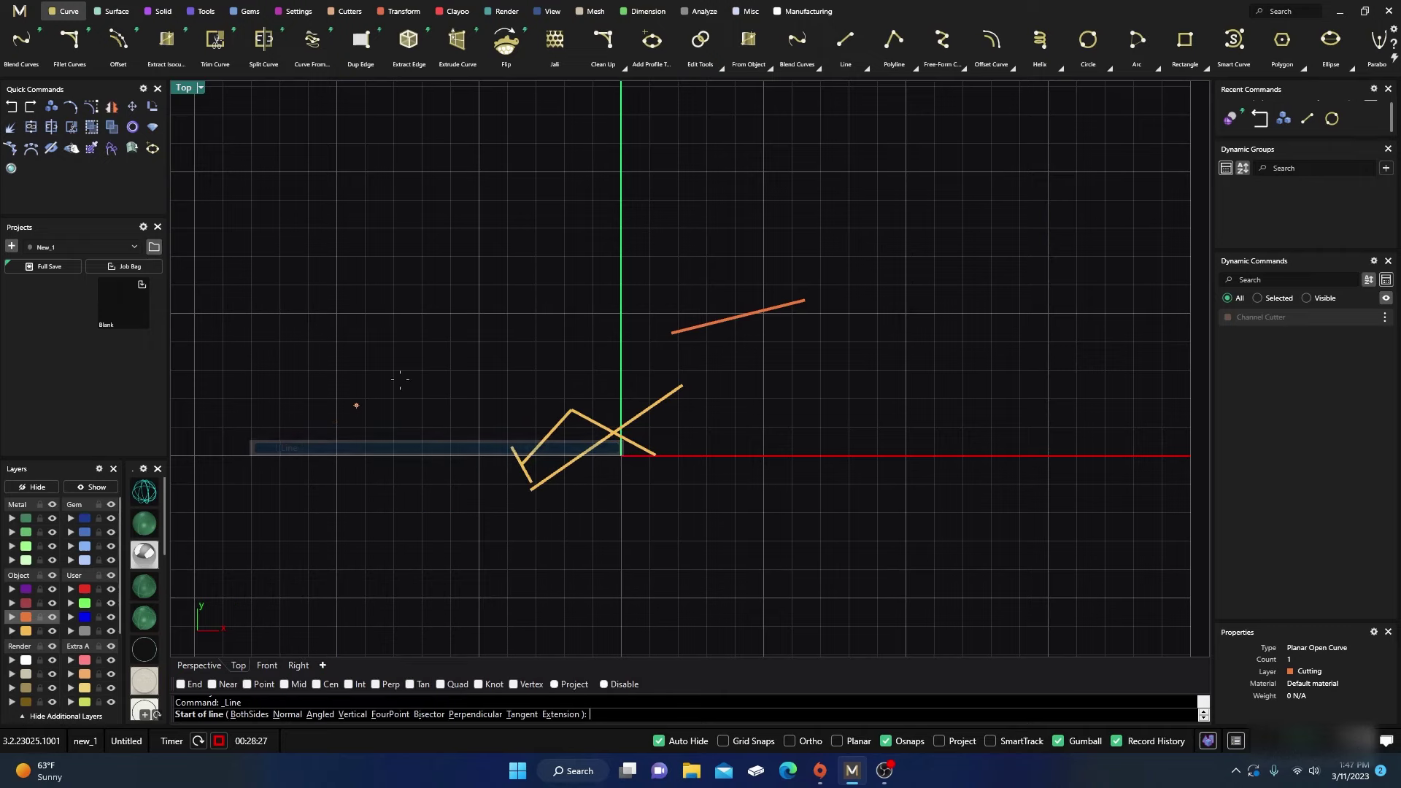
left_click(494, 299)
left_click(686, 238)
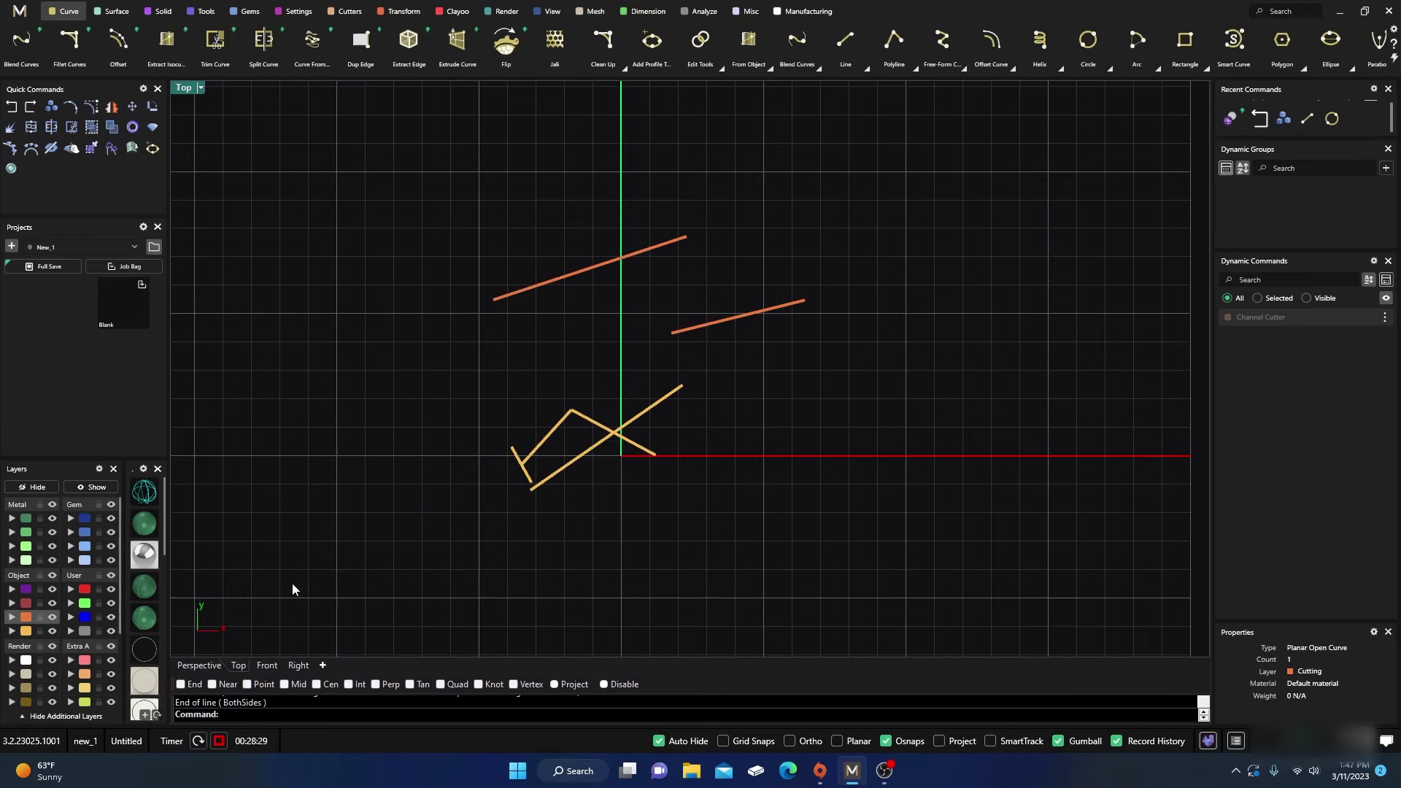
Rerun Circle from the command line's recent commands and draw a circle around the new line, centered just above the line's middle.
right_click(242, 715)
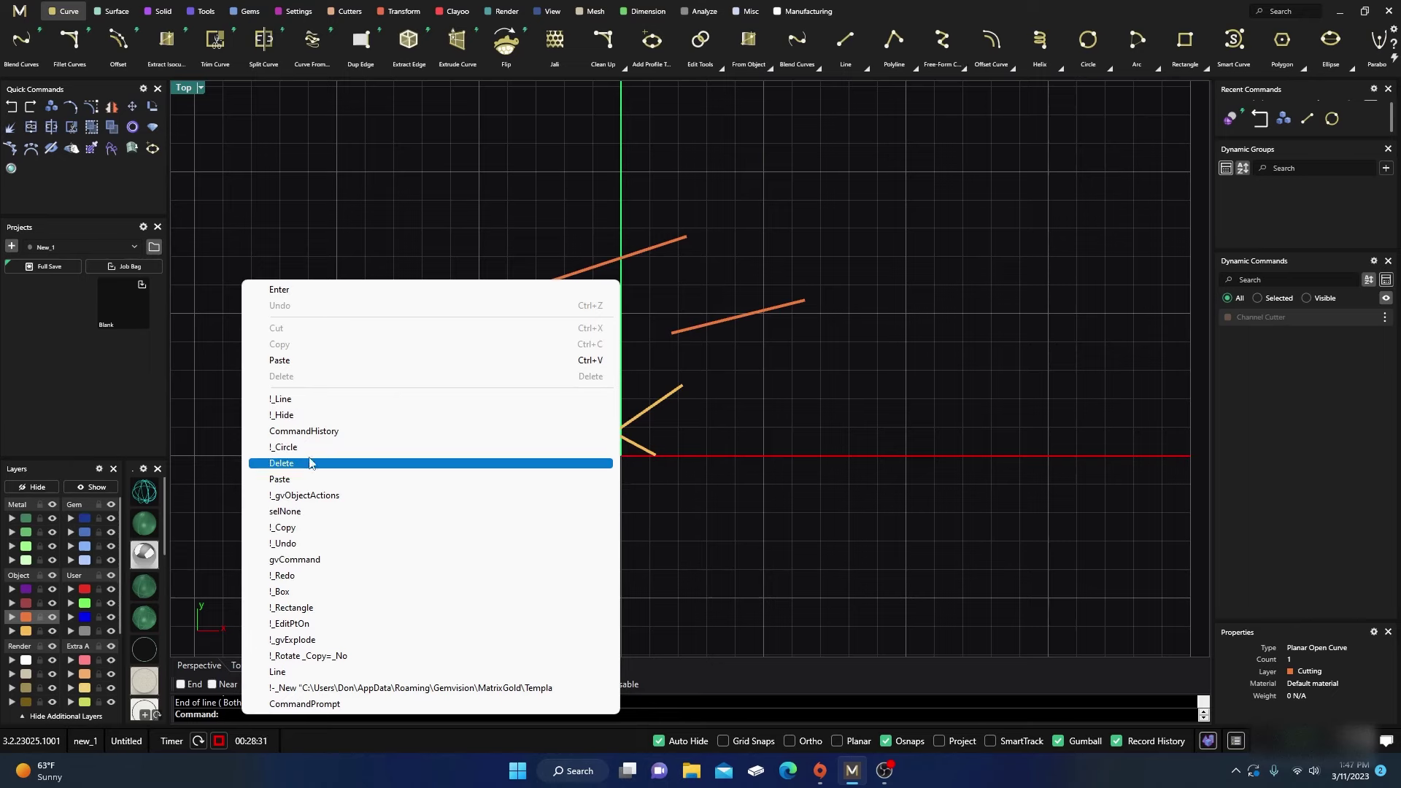
left_click(316, 447)
left_click(575, 243)
left_click(628, 342)
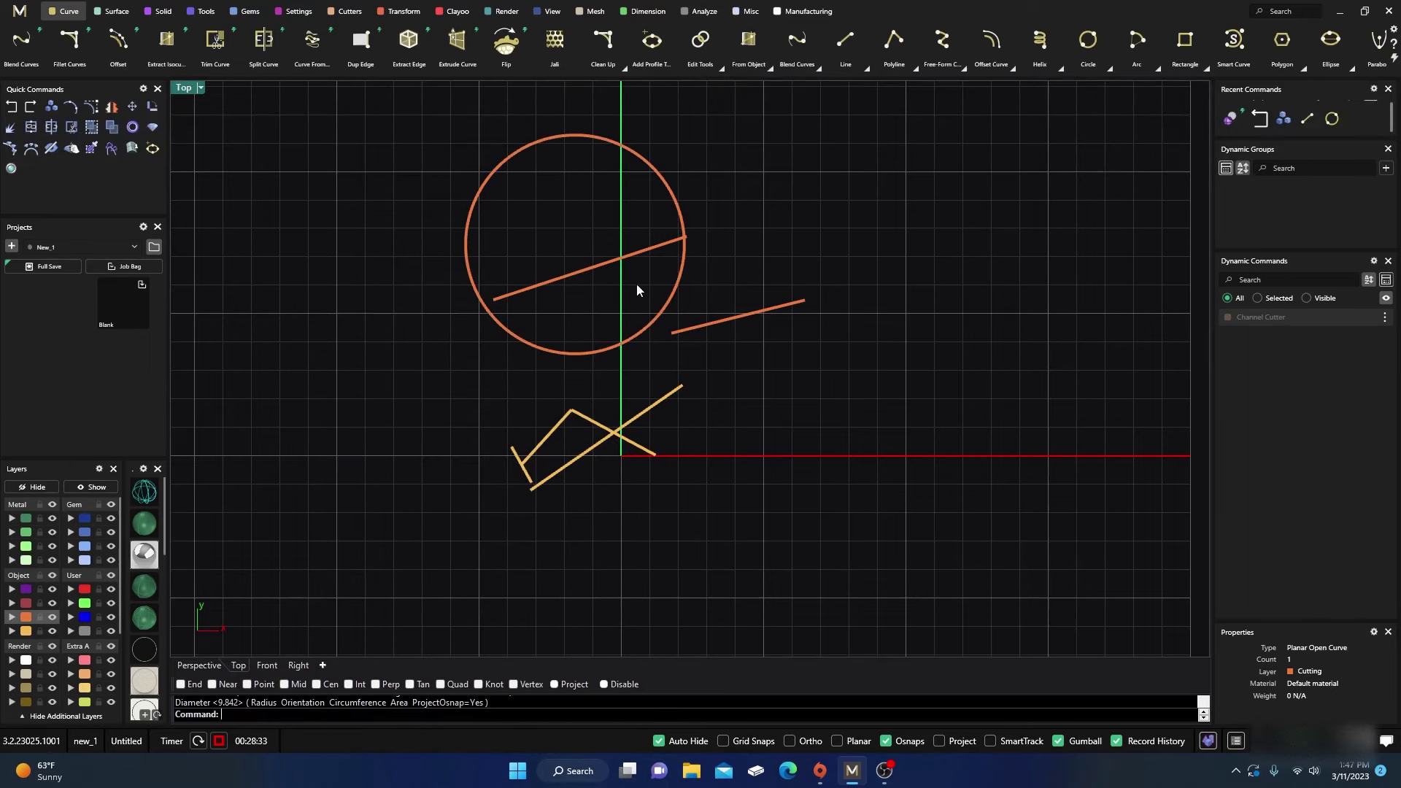
Rerun Rectangle from the command line's recent commands and draw a rectangle overlapping the circle's lower-left part, entirely above the red X axis.
right_click(251, 714)
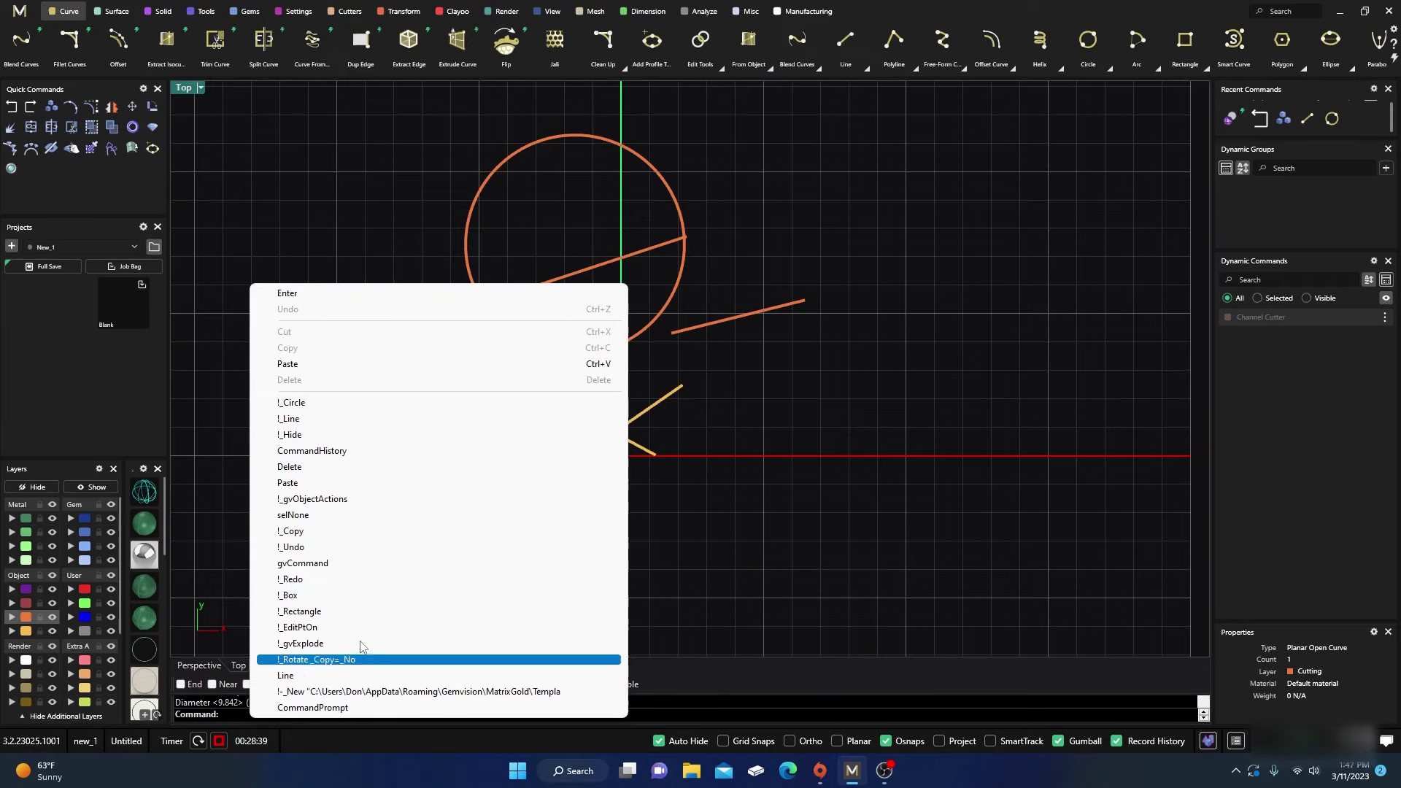
left_click(327, 612)
left_click(413, 292)
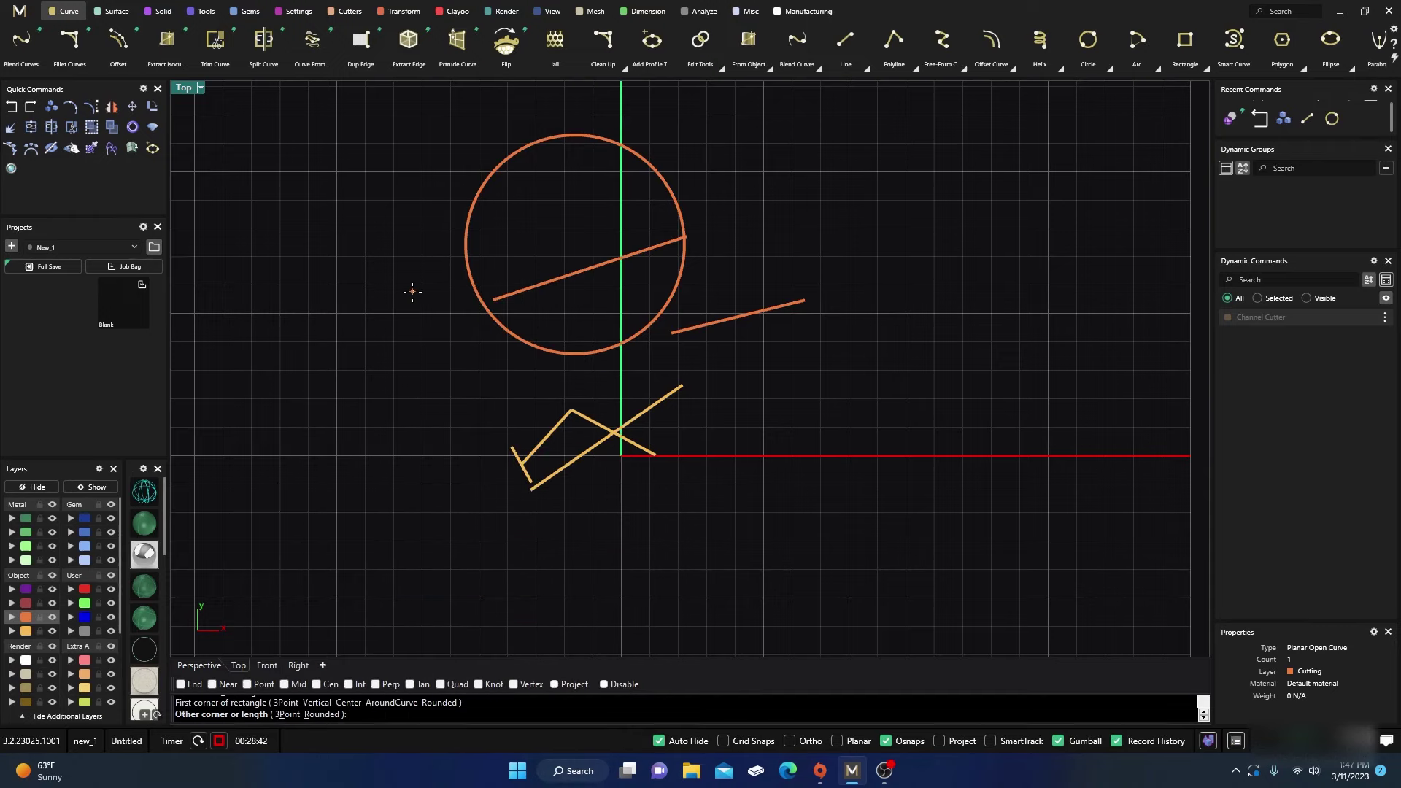
left_click(588, 424)
scroll(824, 403, "down", 2)
right_click_drag(840, 465, 795, 472)
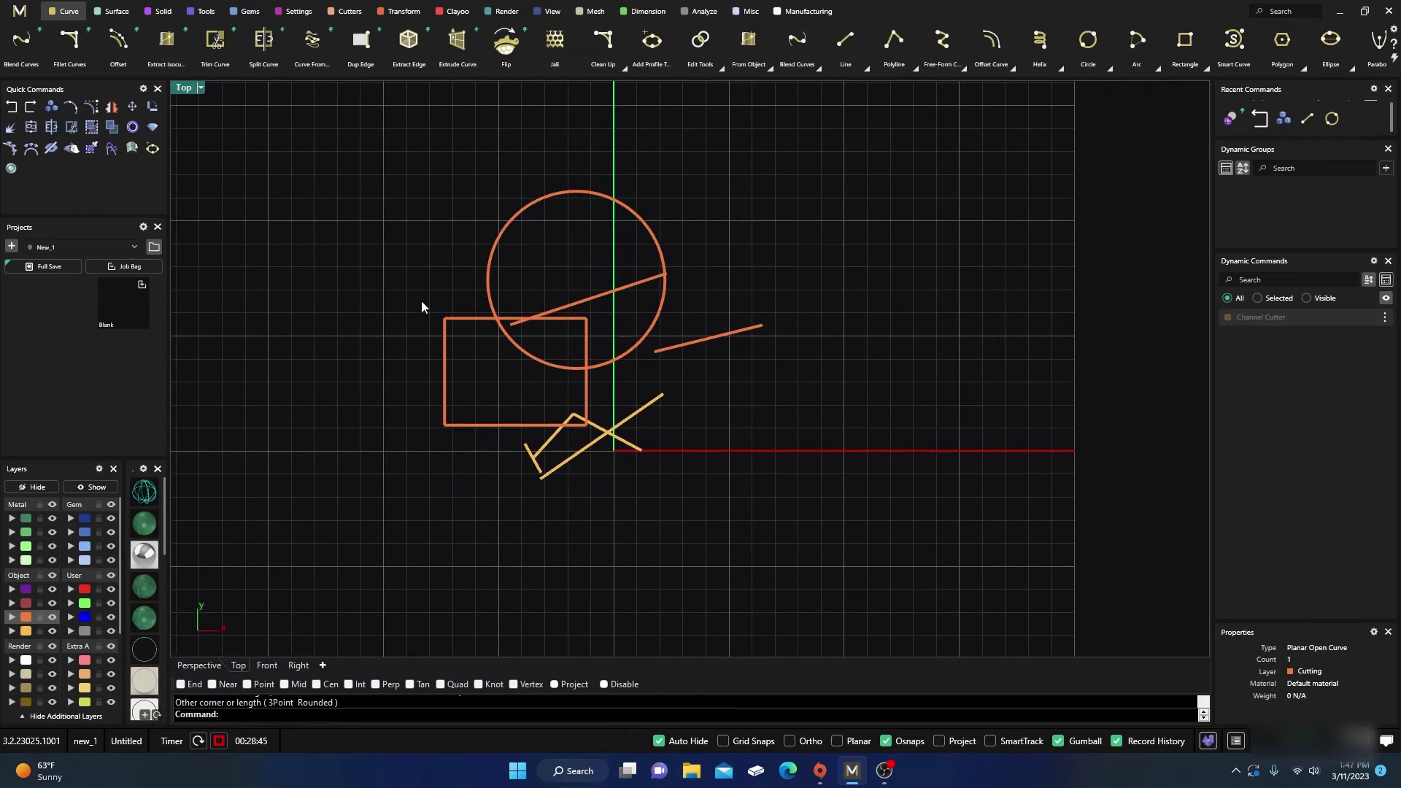
Review the command line's list of recent commands and dismiss it without running any.
right_click(251, 715)
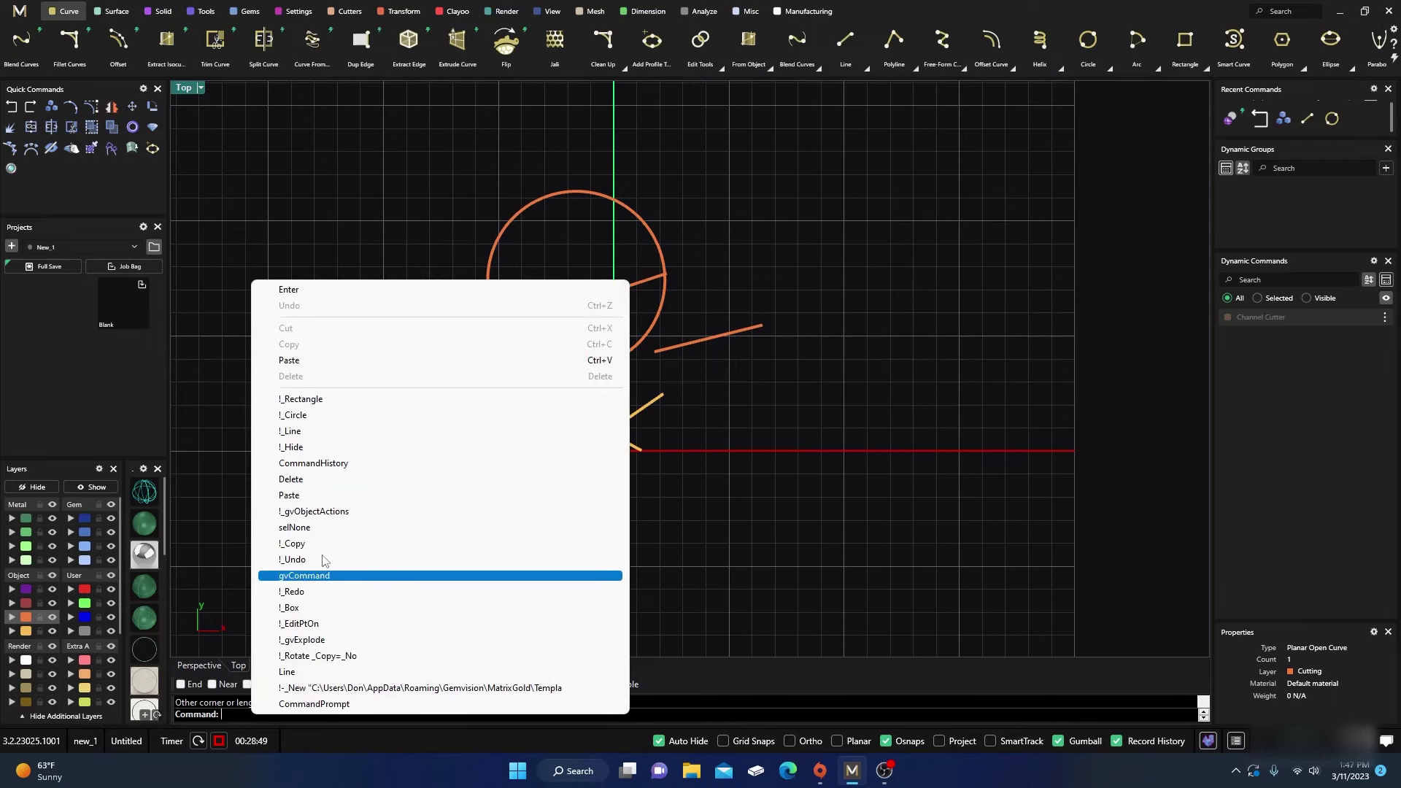
left_click(842, 429)
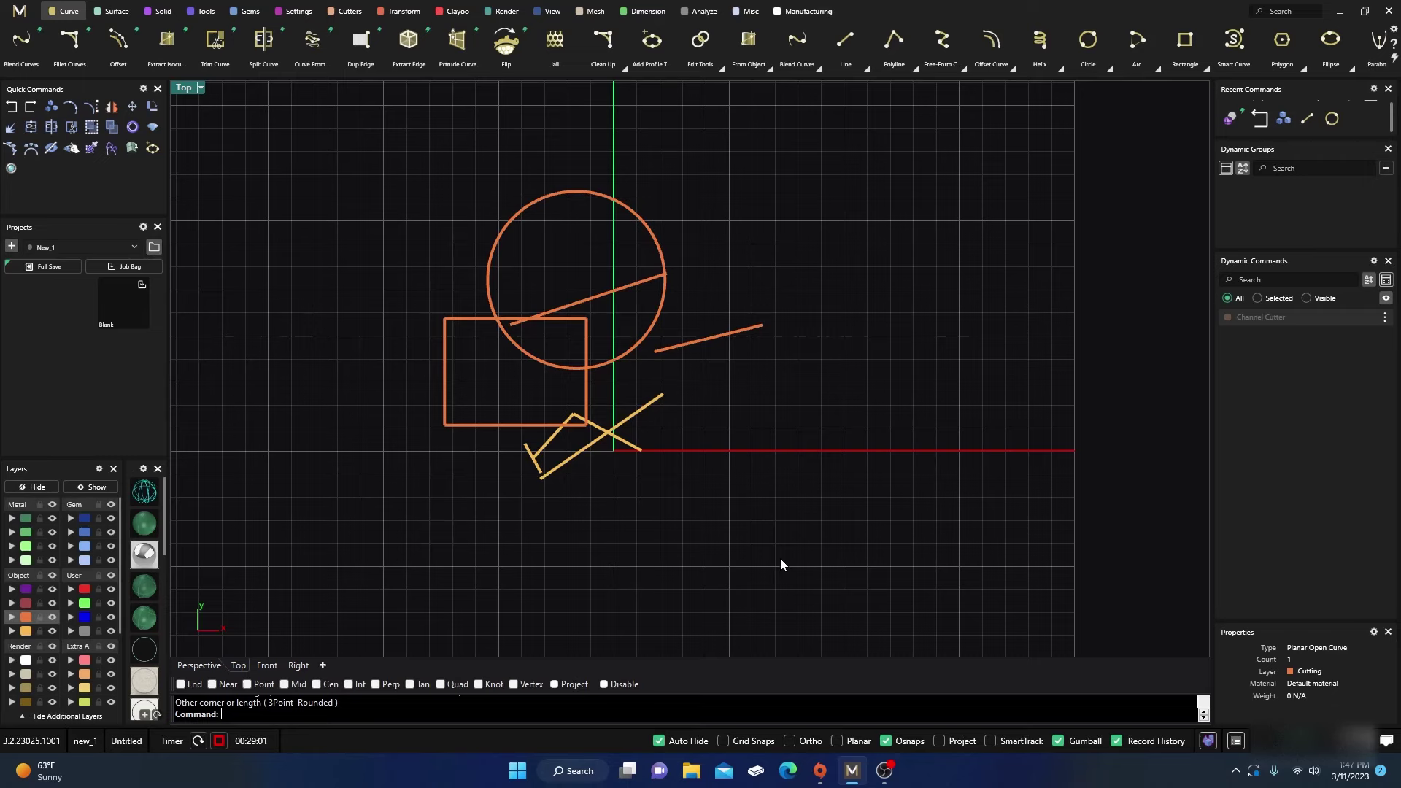
scroll(780, 564, "down", 2)
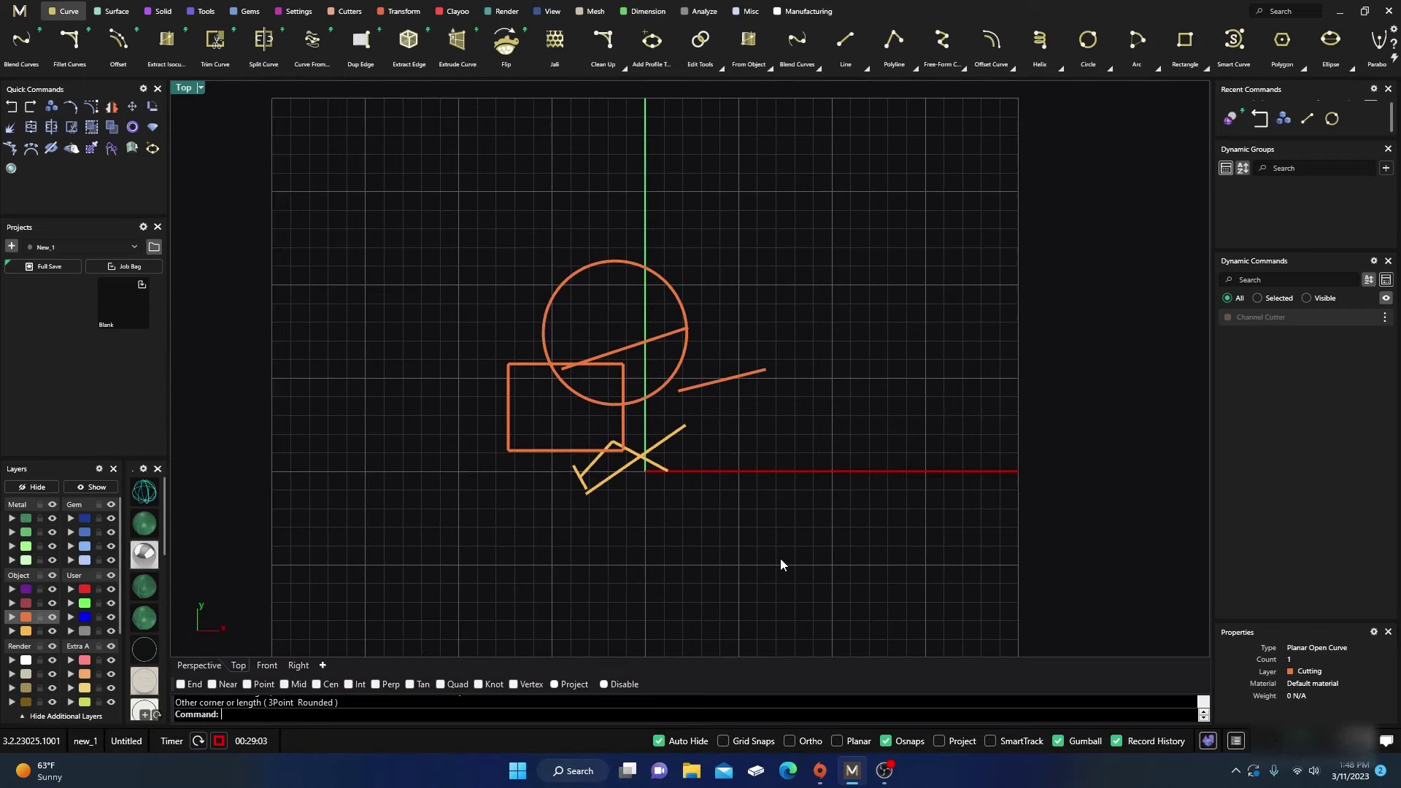